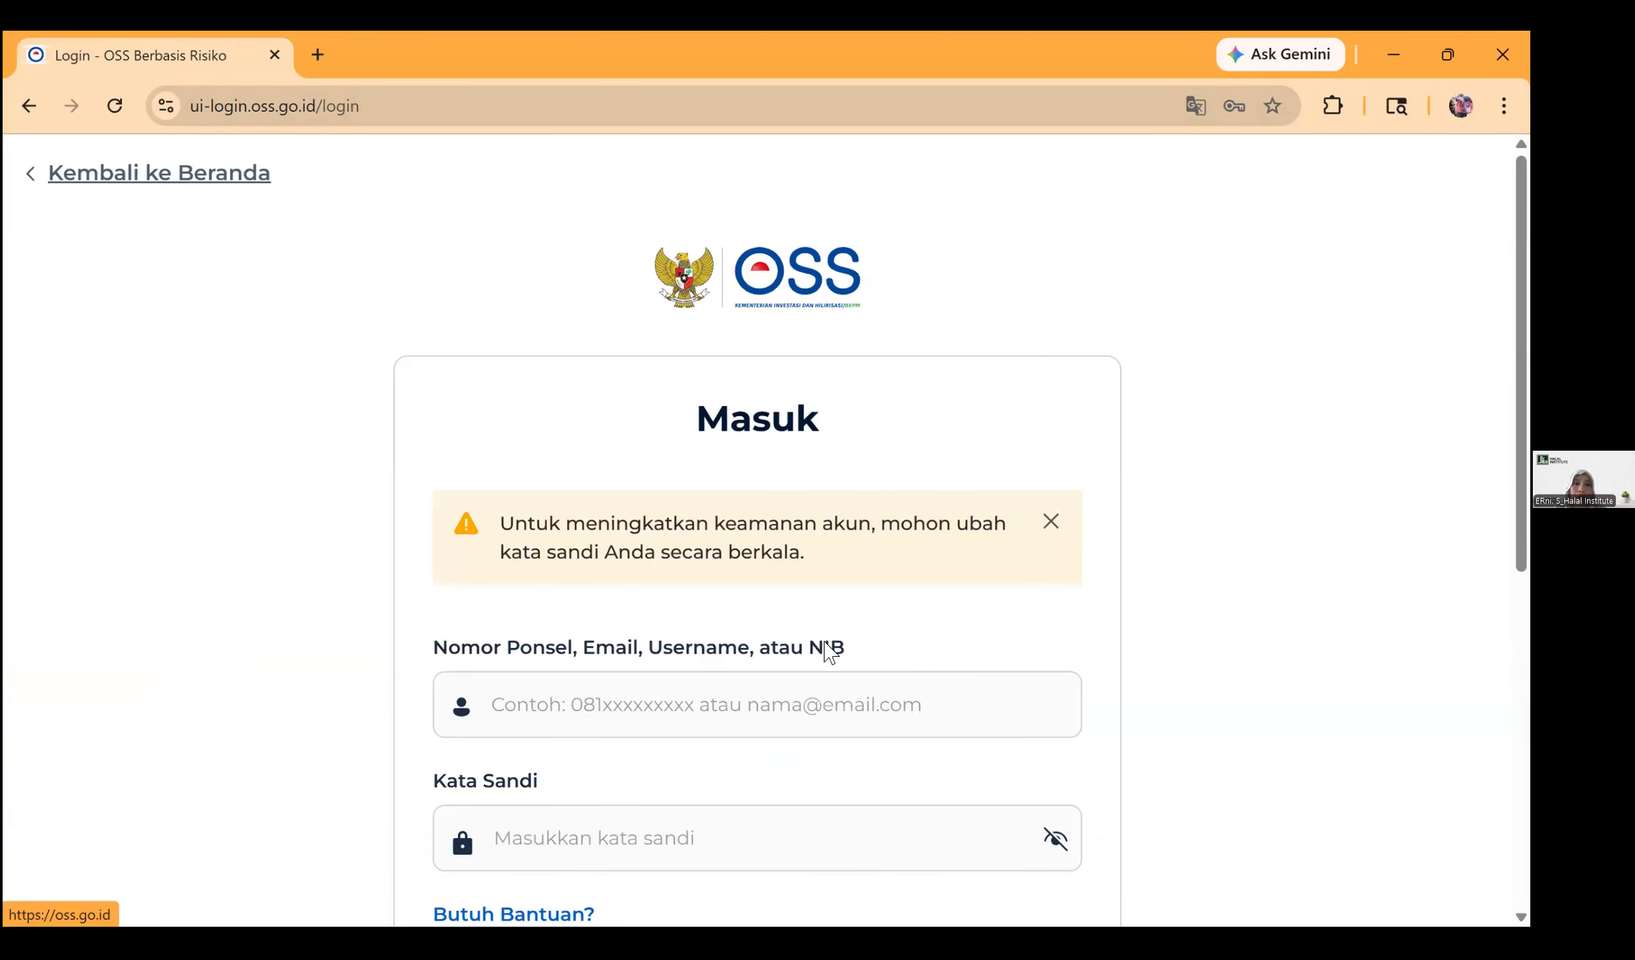
Step: Log in to the OSS account with the account e-mail and password
scroll(801, 582, "down", 2)
scroll(793, 550, "down", 2)
scroll(679, 413, "down", 3)
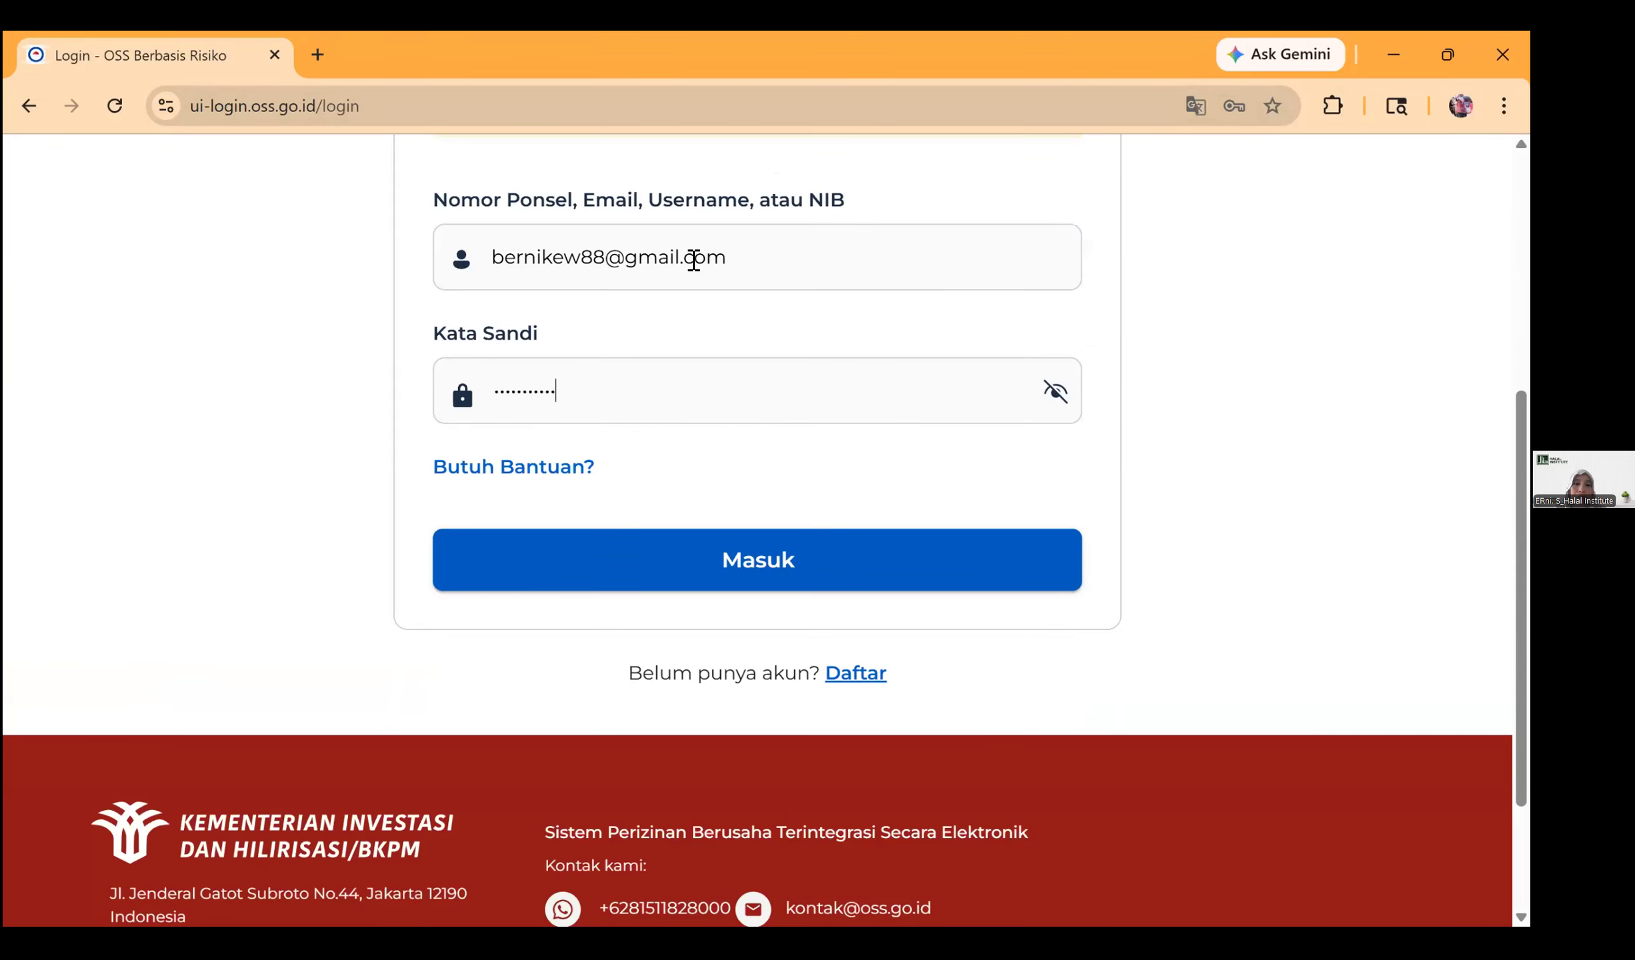
scroll(694, 260, "down", 1)
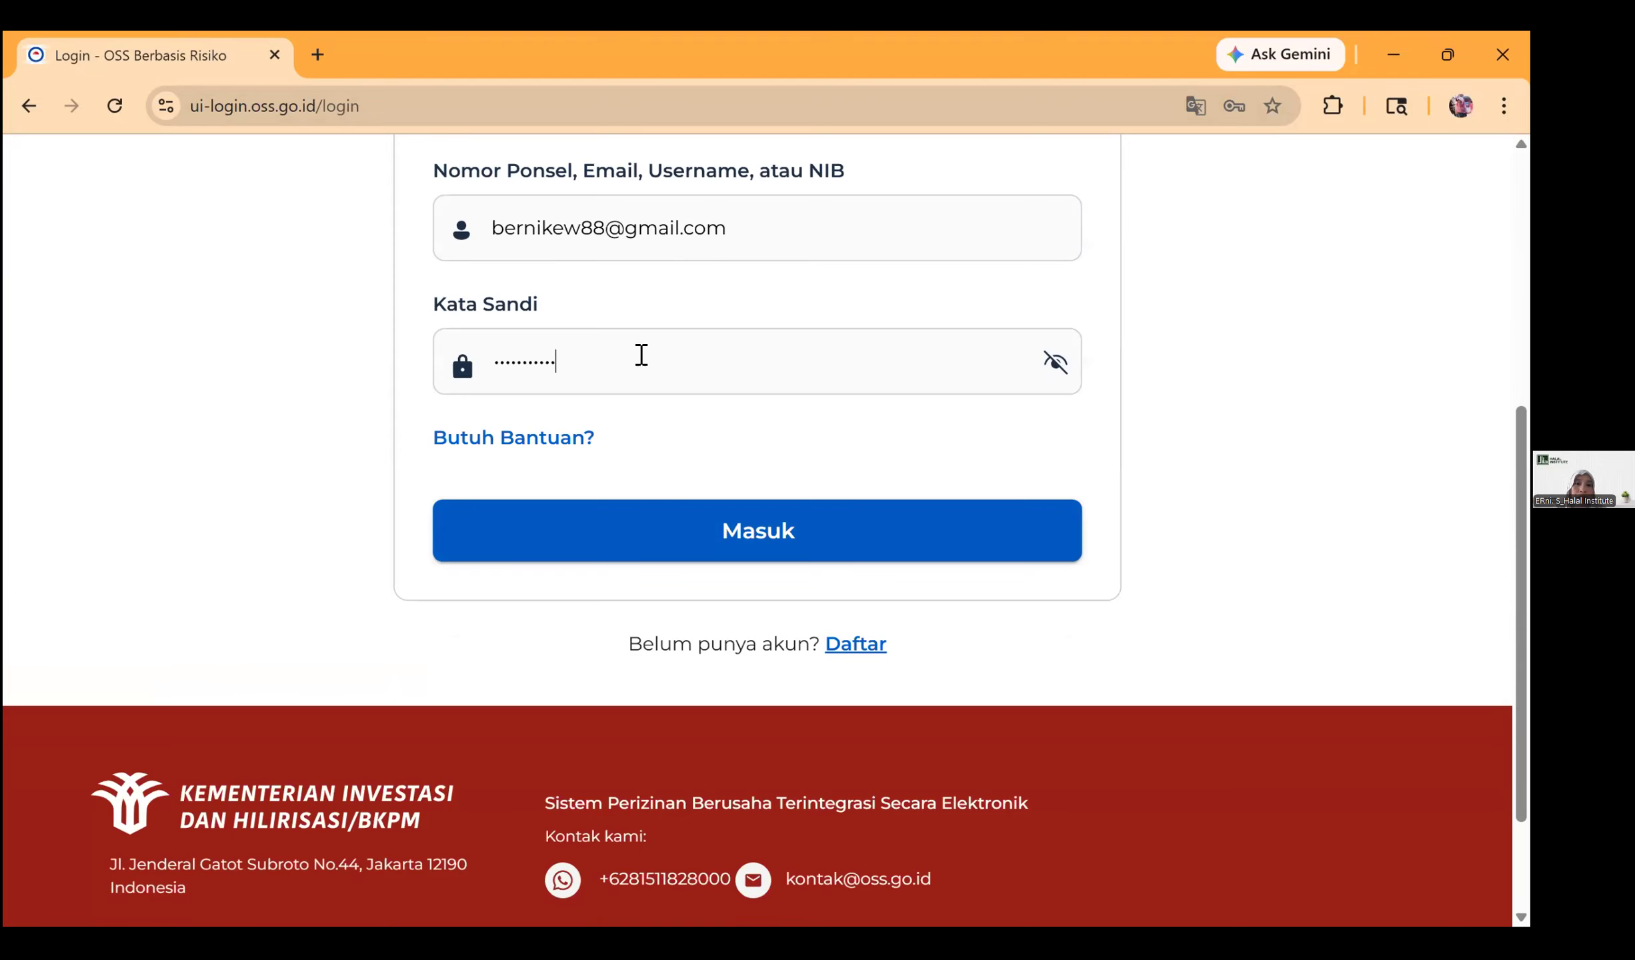
left_click(749, 530)
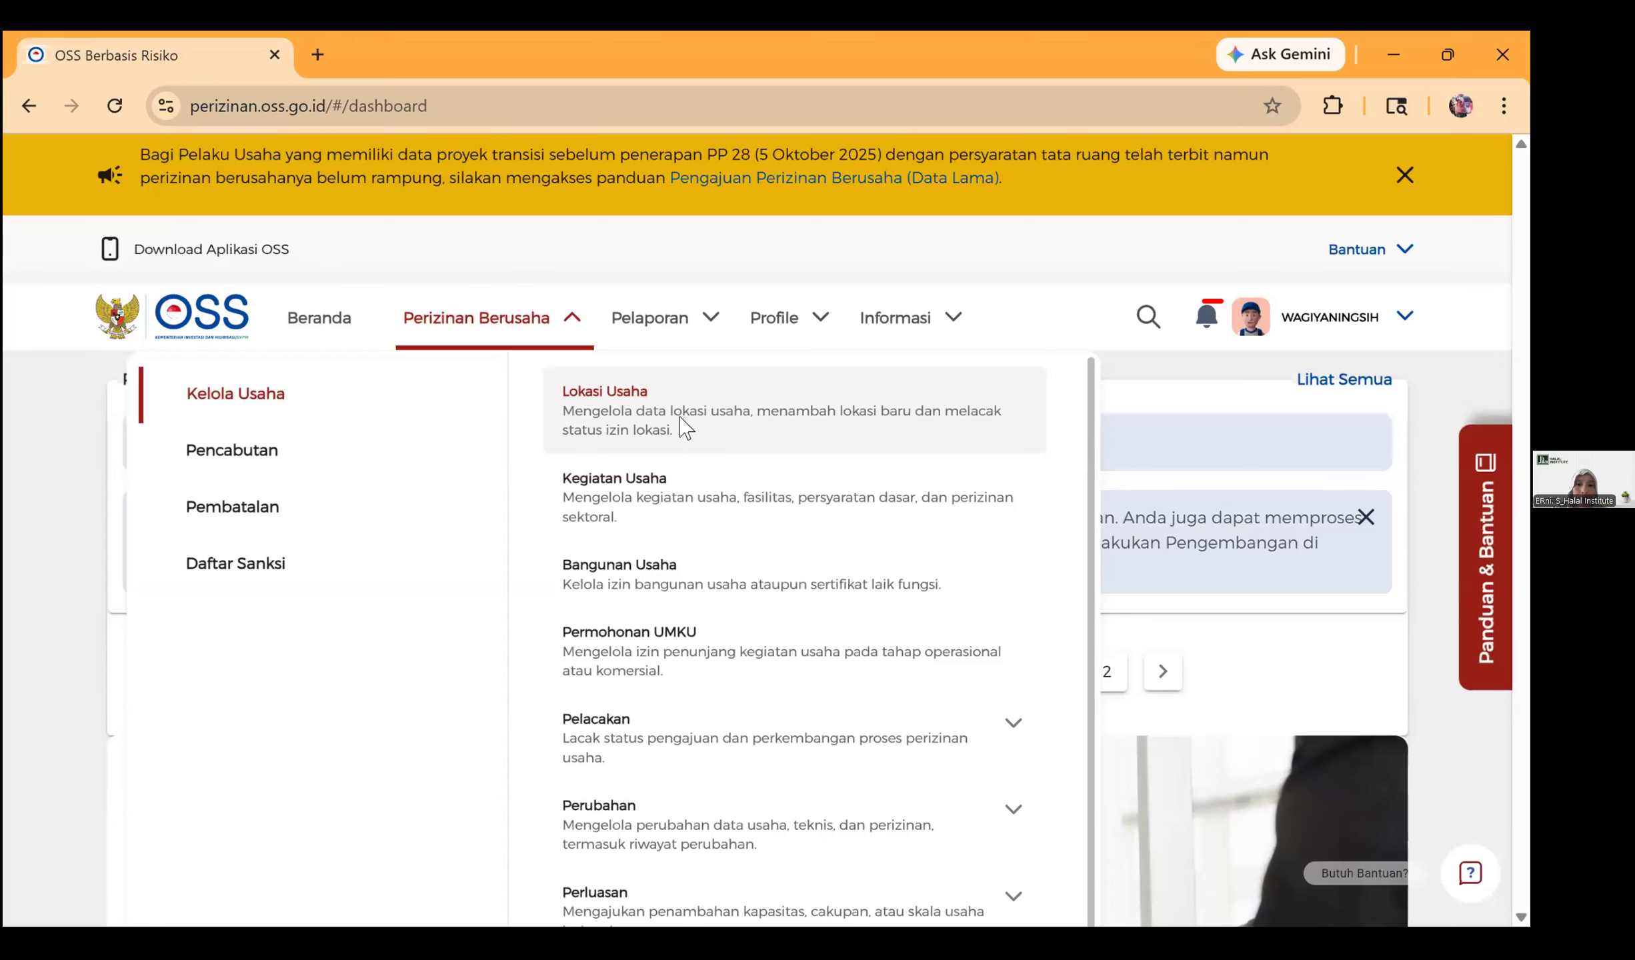
Step: Open the Lokasi Usaha page and set the province filter to Jawa Tengah
left_click(683, 427)
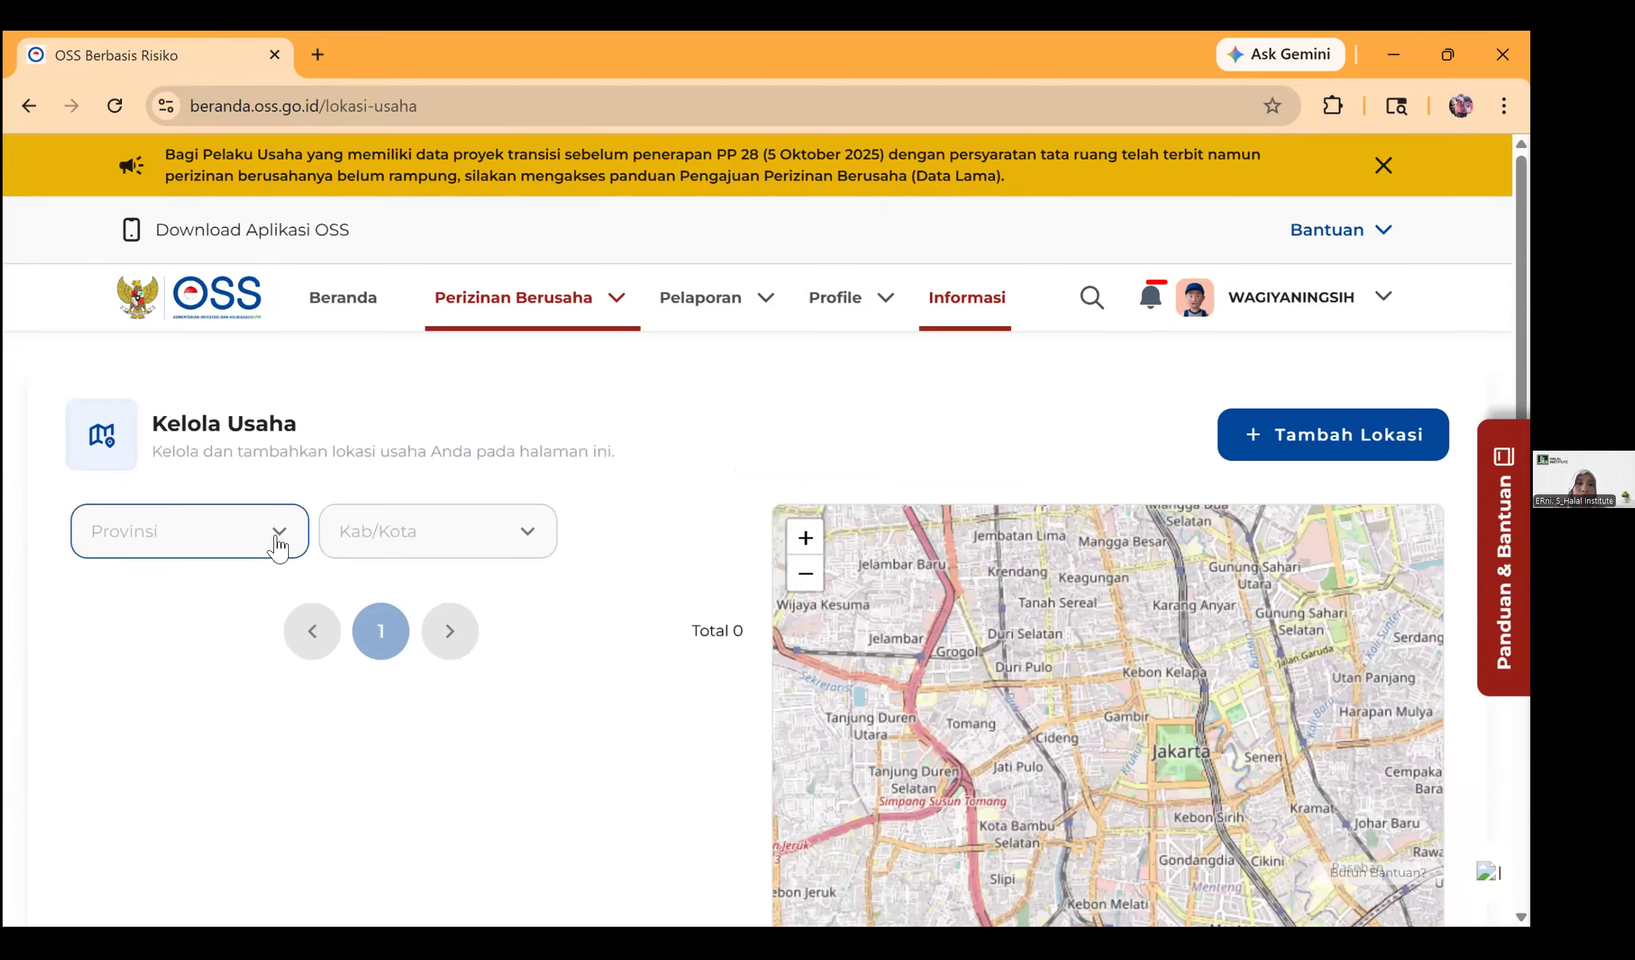
left_click(212, 553)
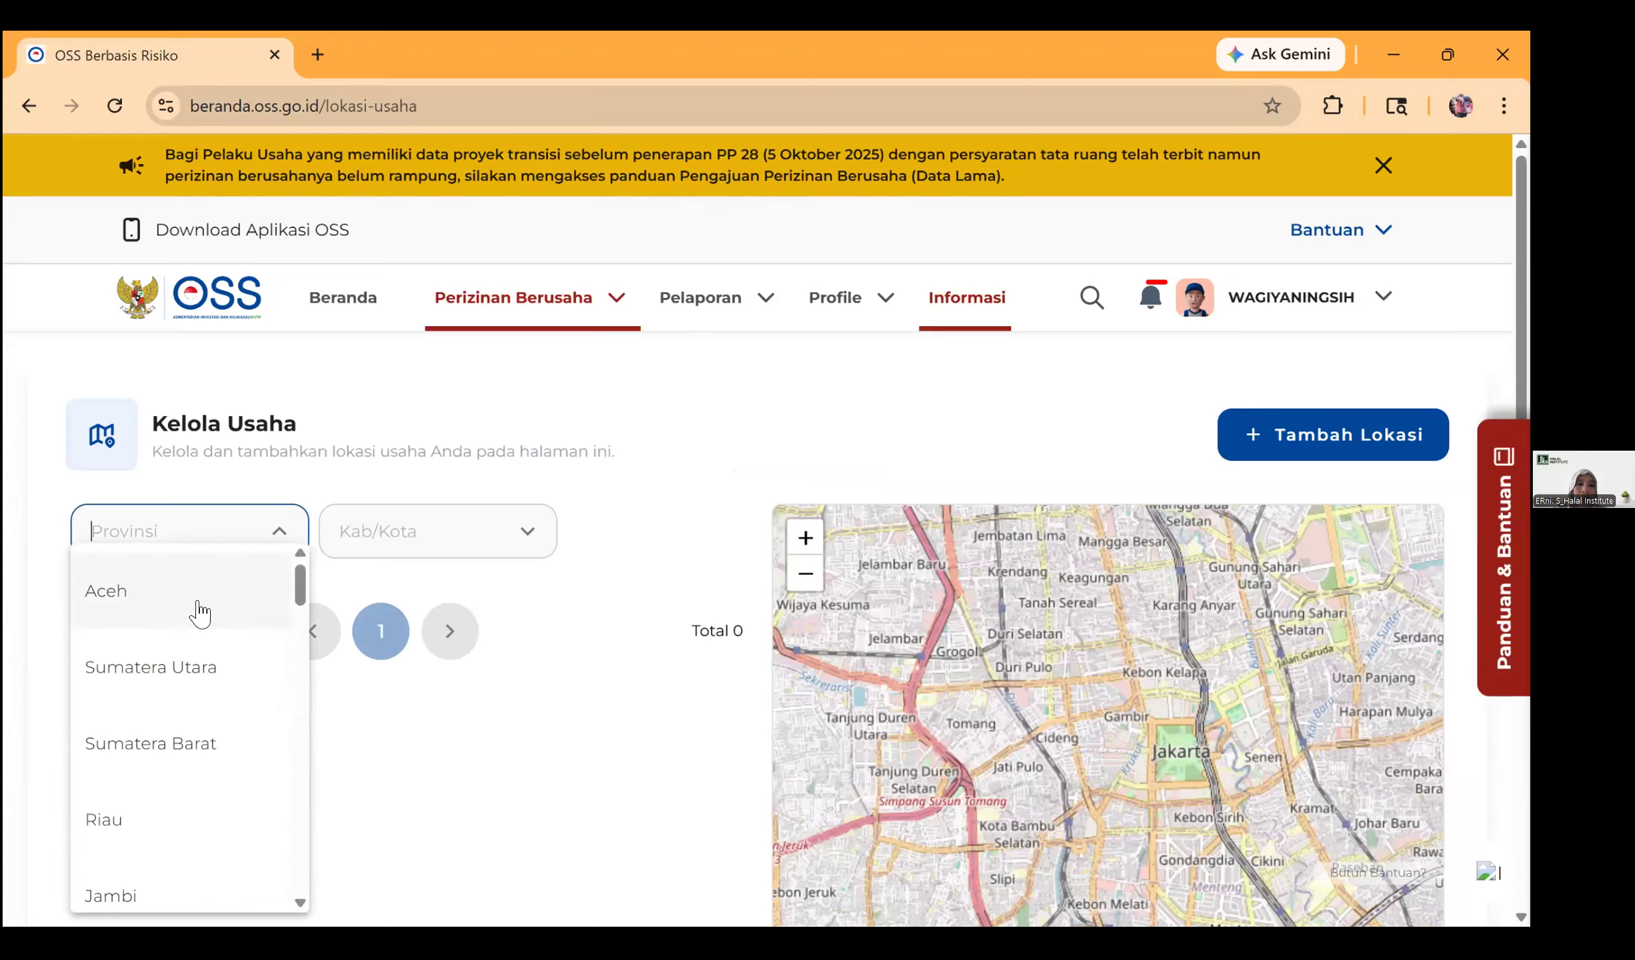
scroll(199, 607, "down", 1)
scroll(196, 615, "down", 5)
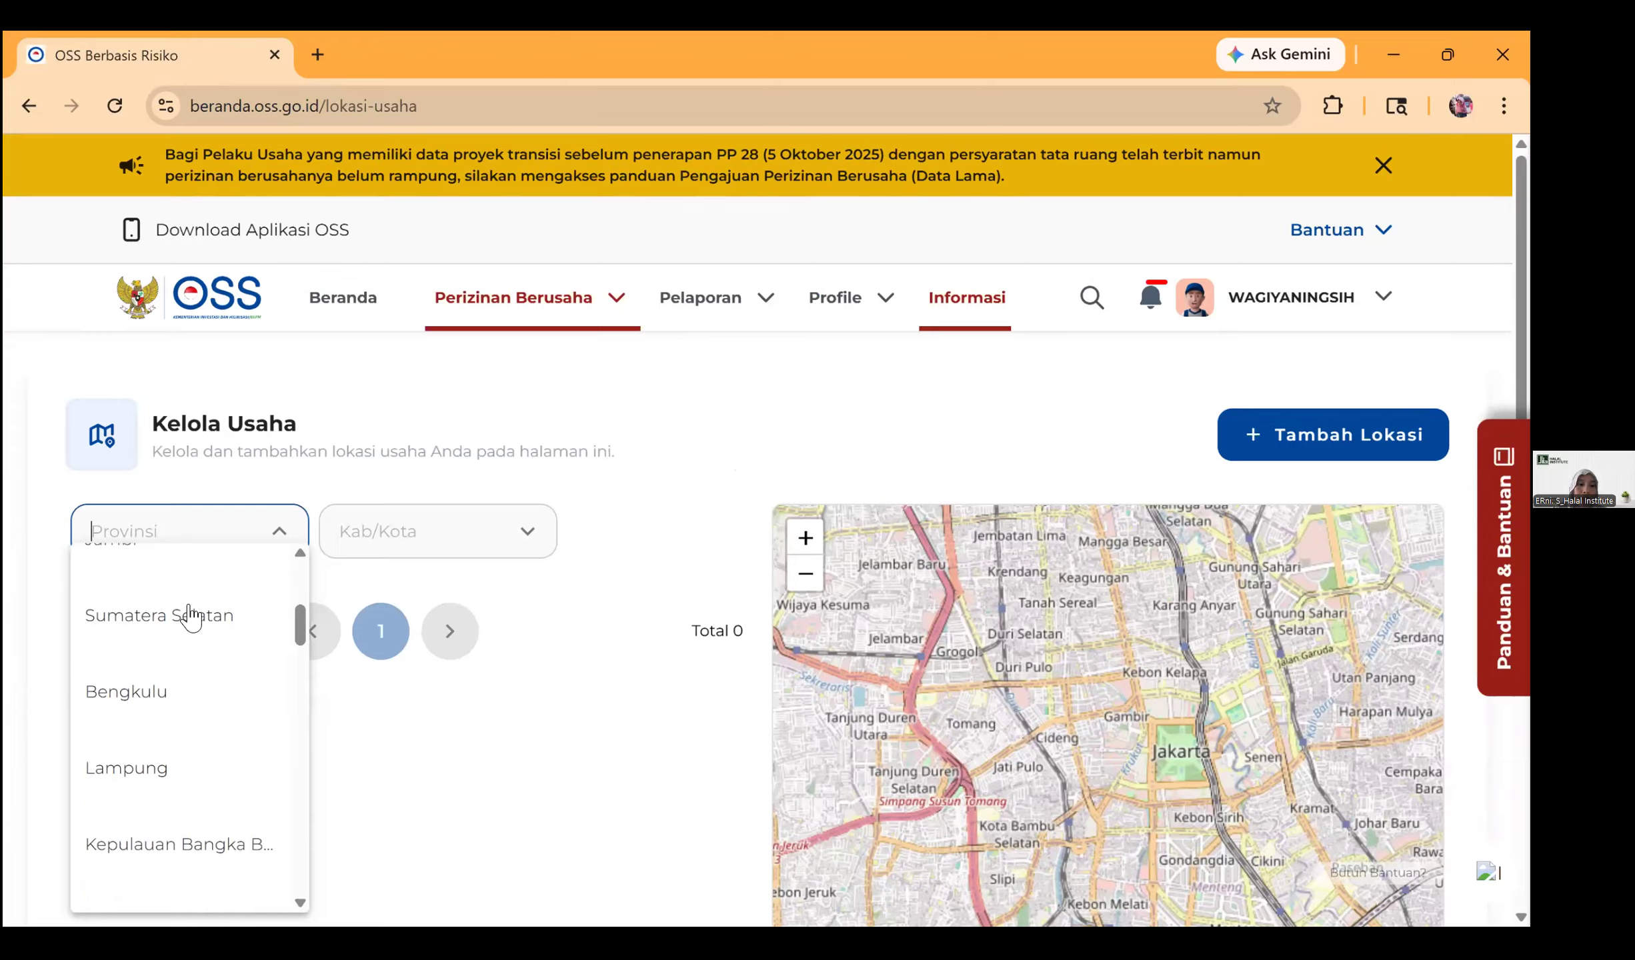
scroll(187, 620, "up", 5)
scroll(160, 660, "down", 6)
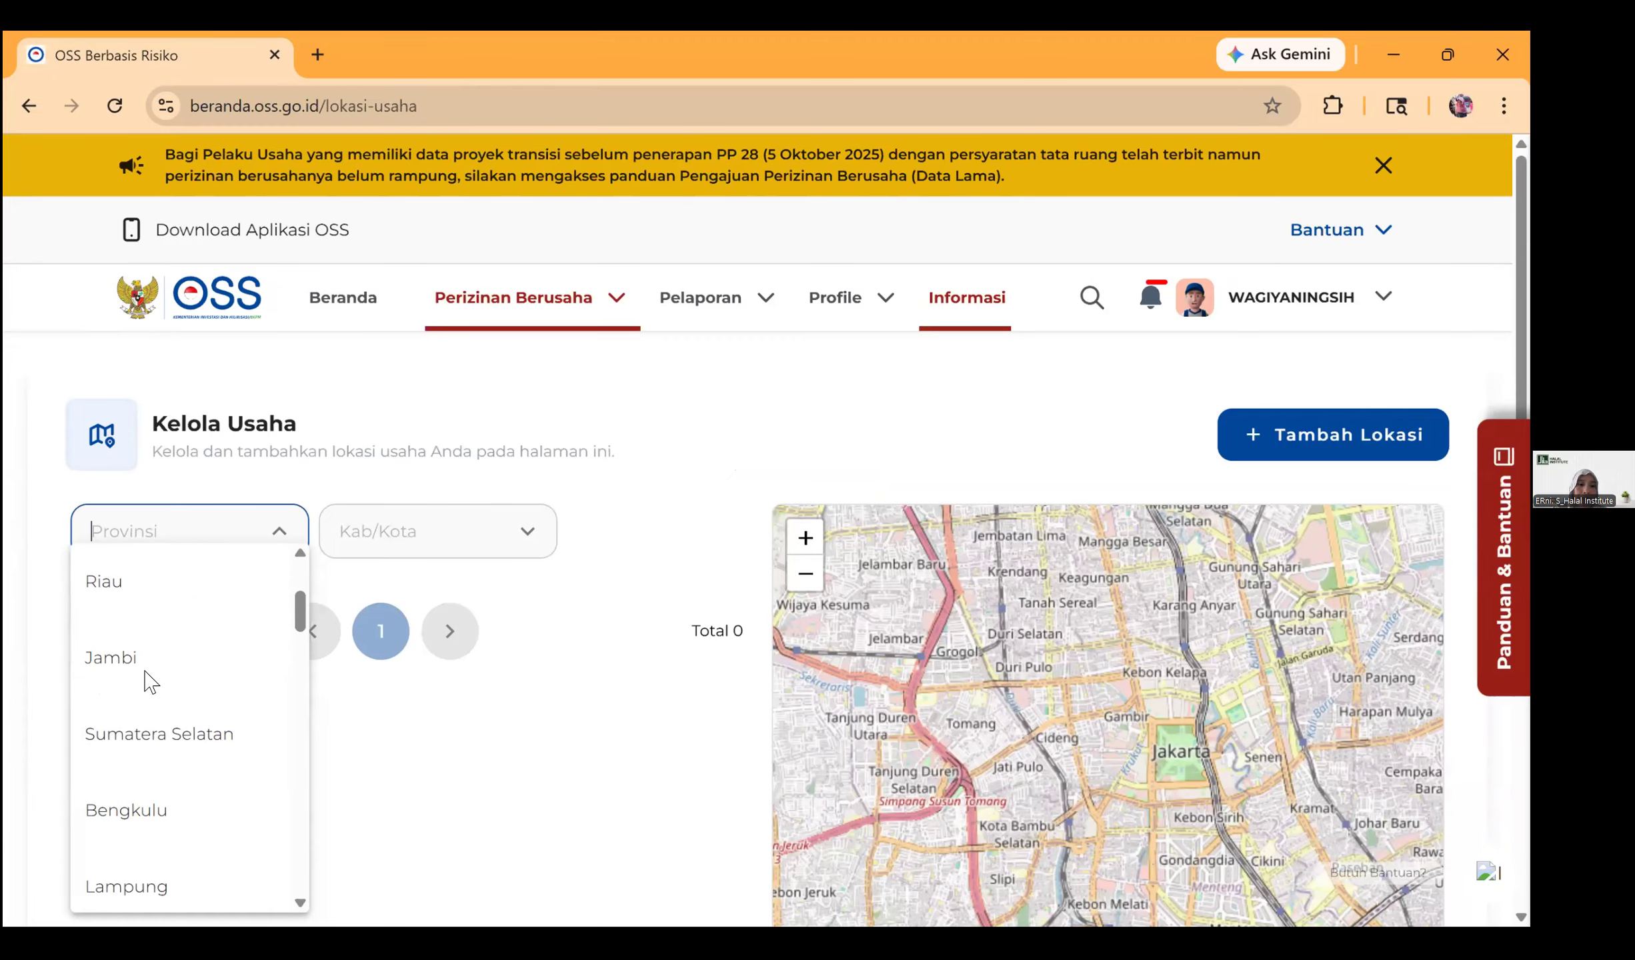
scroll(151, 674, "down", 5)
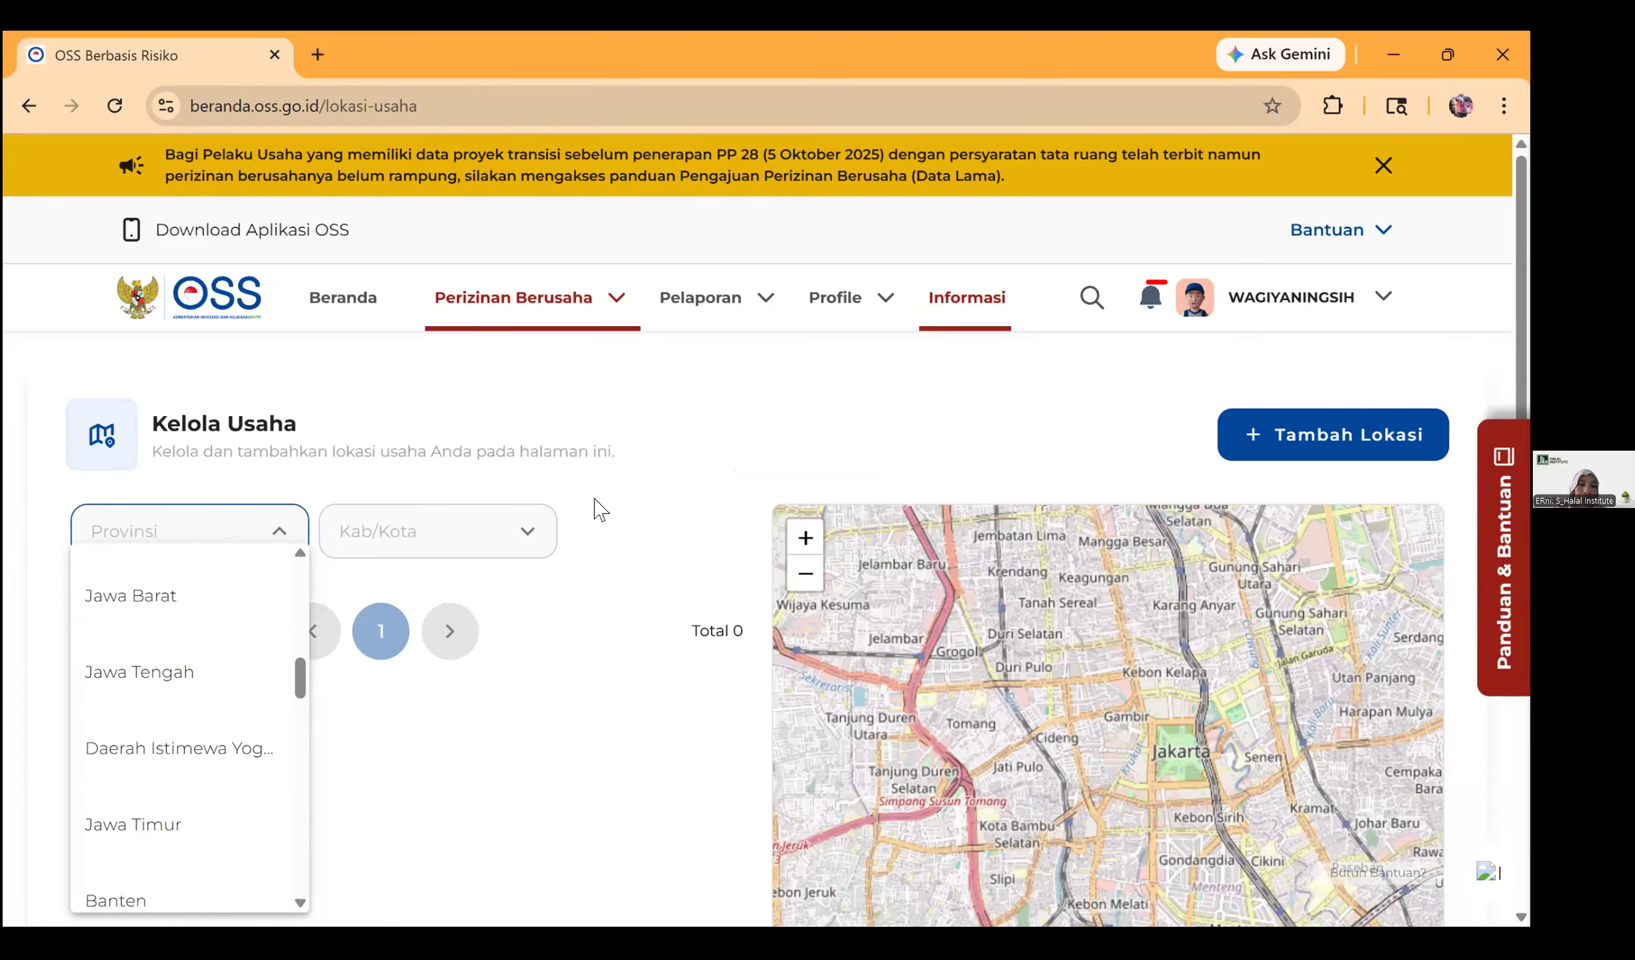
key("Return")
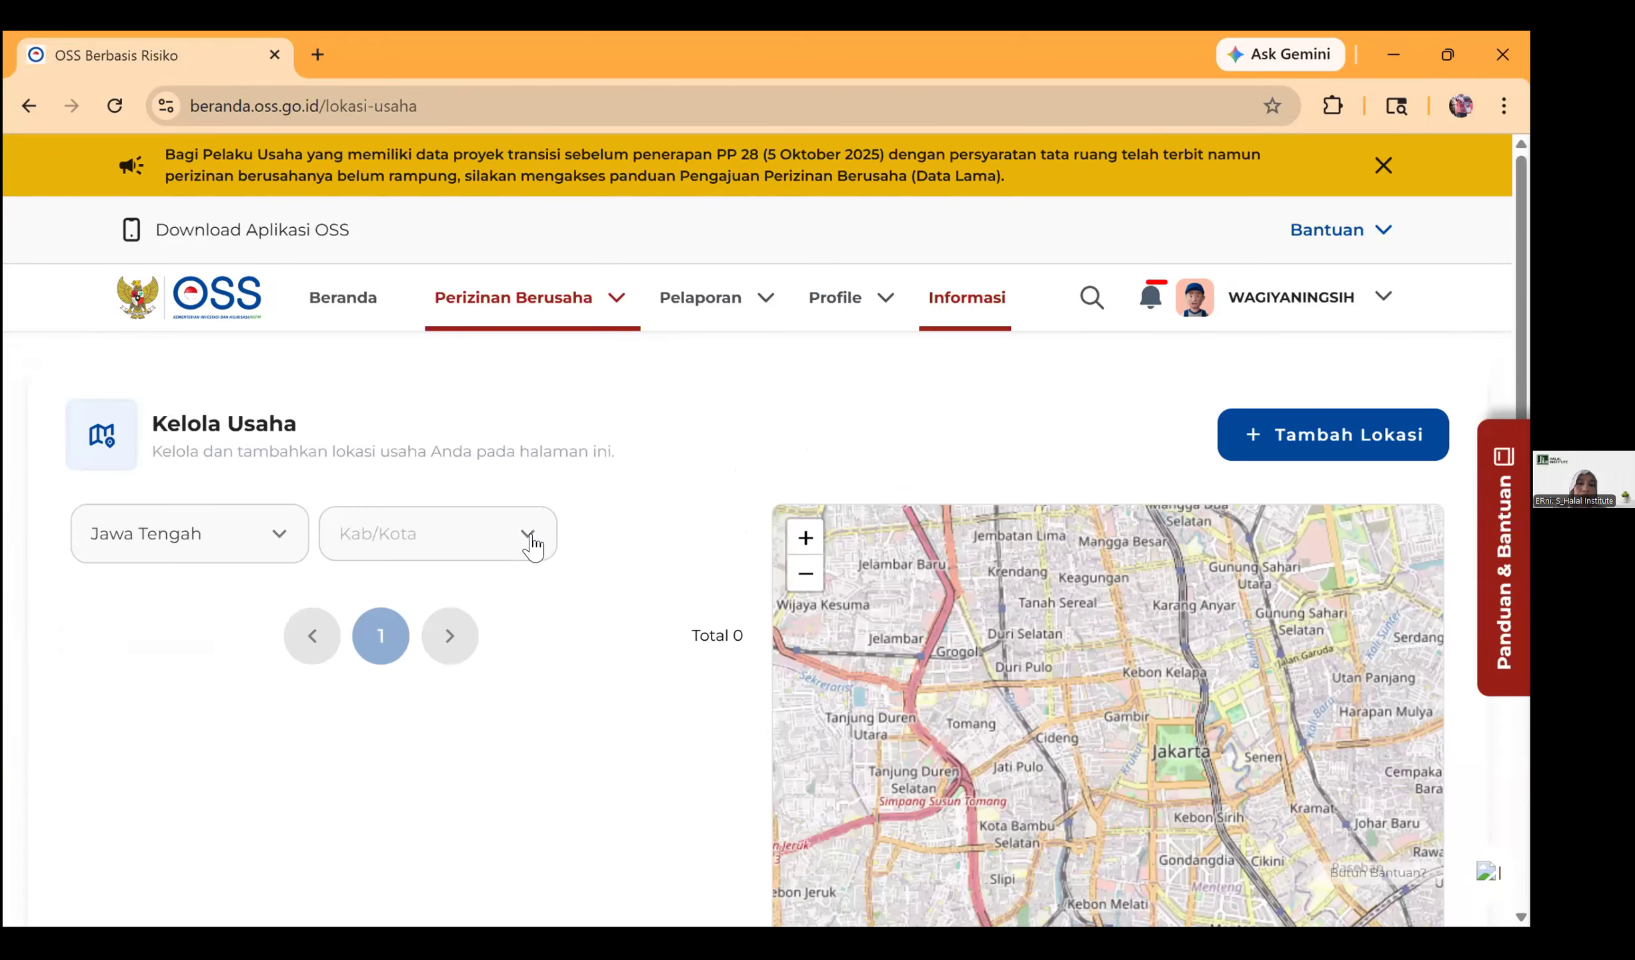
Step: Set the Kab/Kota filter to Kota Surakarta
left_click(532, 542)
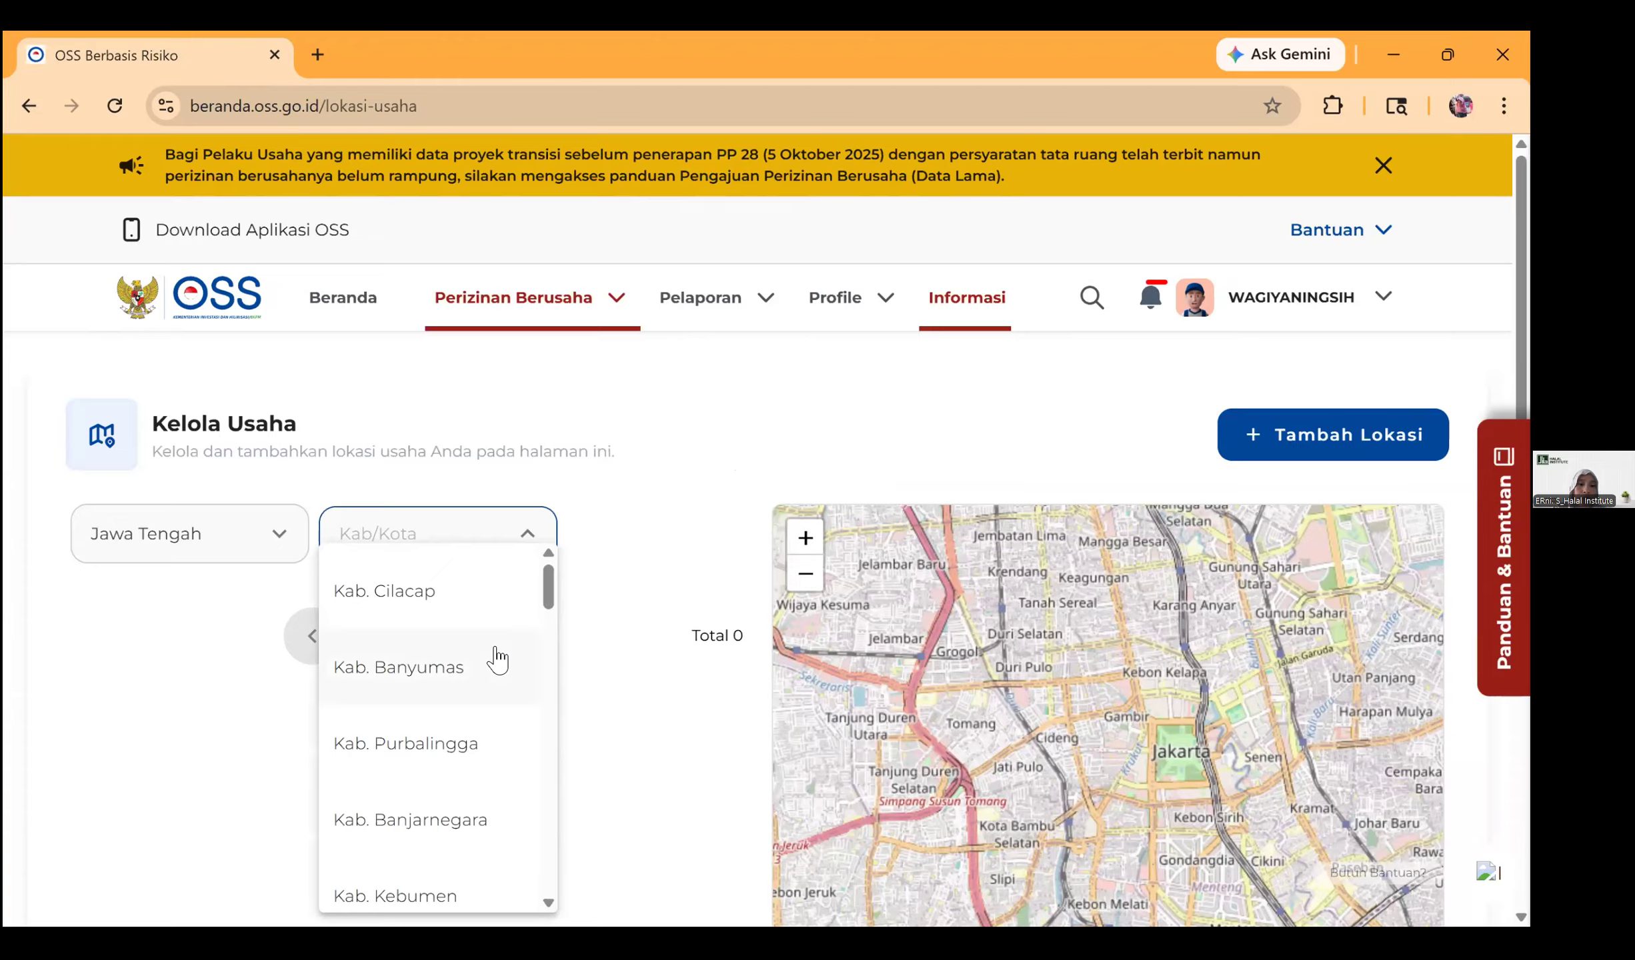
scroll(497, 660, "down", 7)
scroll(477, 669, "down", 4)
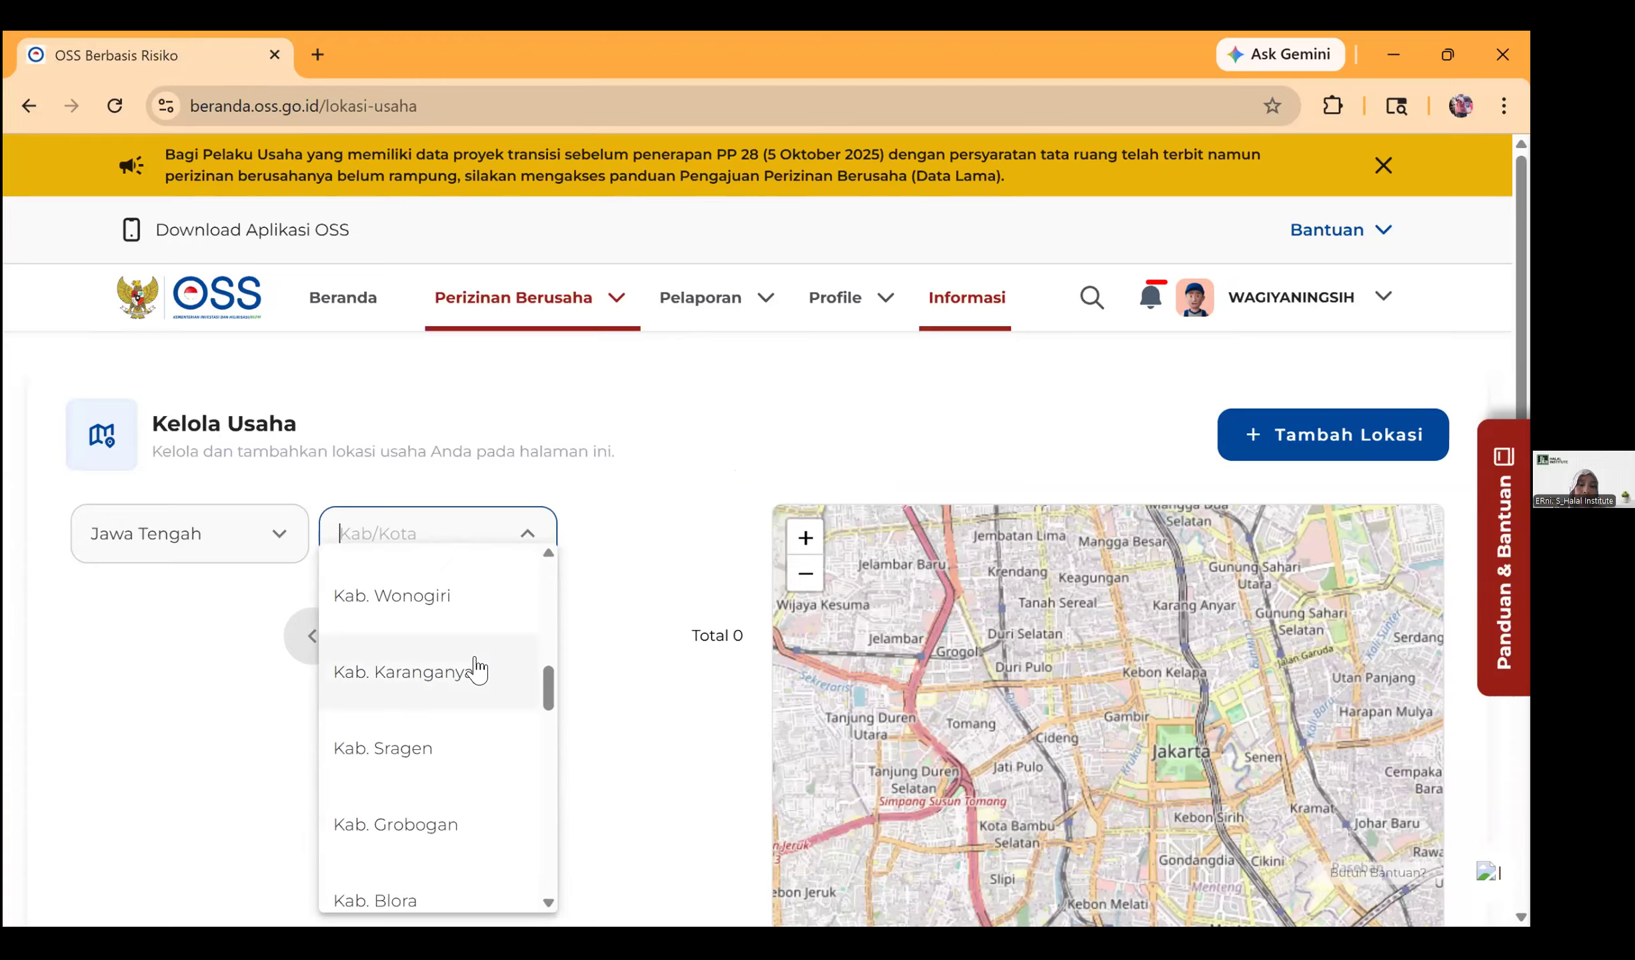
scroll(478, 669, "down", 3)
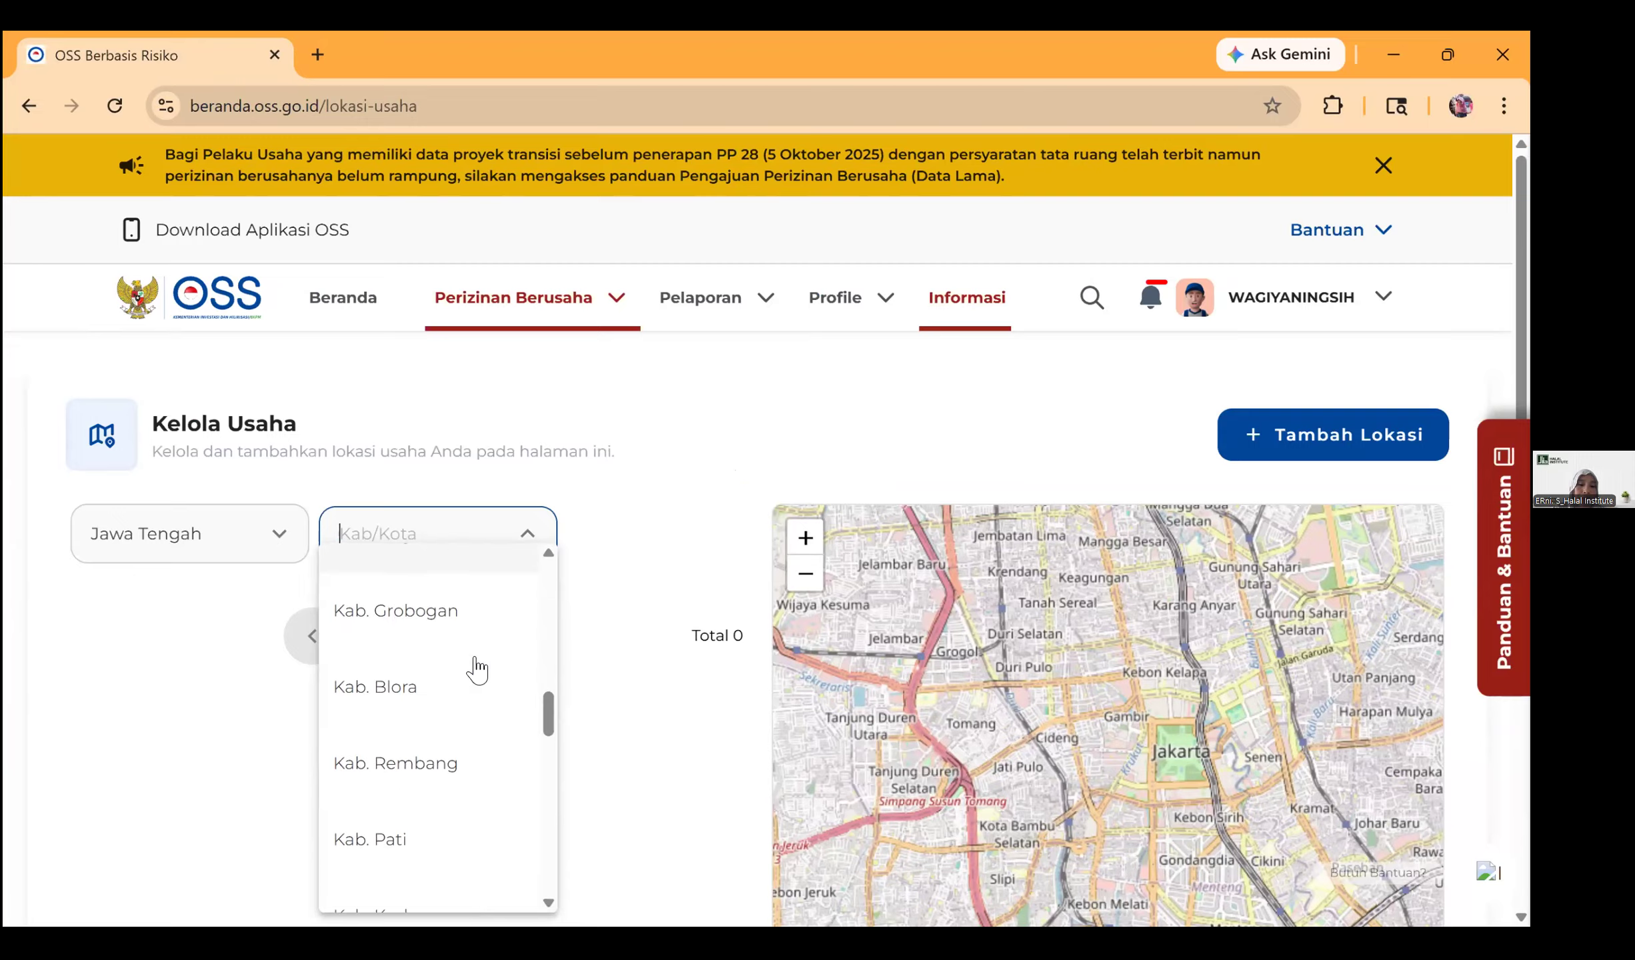
scroll(478, 669, "up", 3)
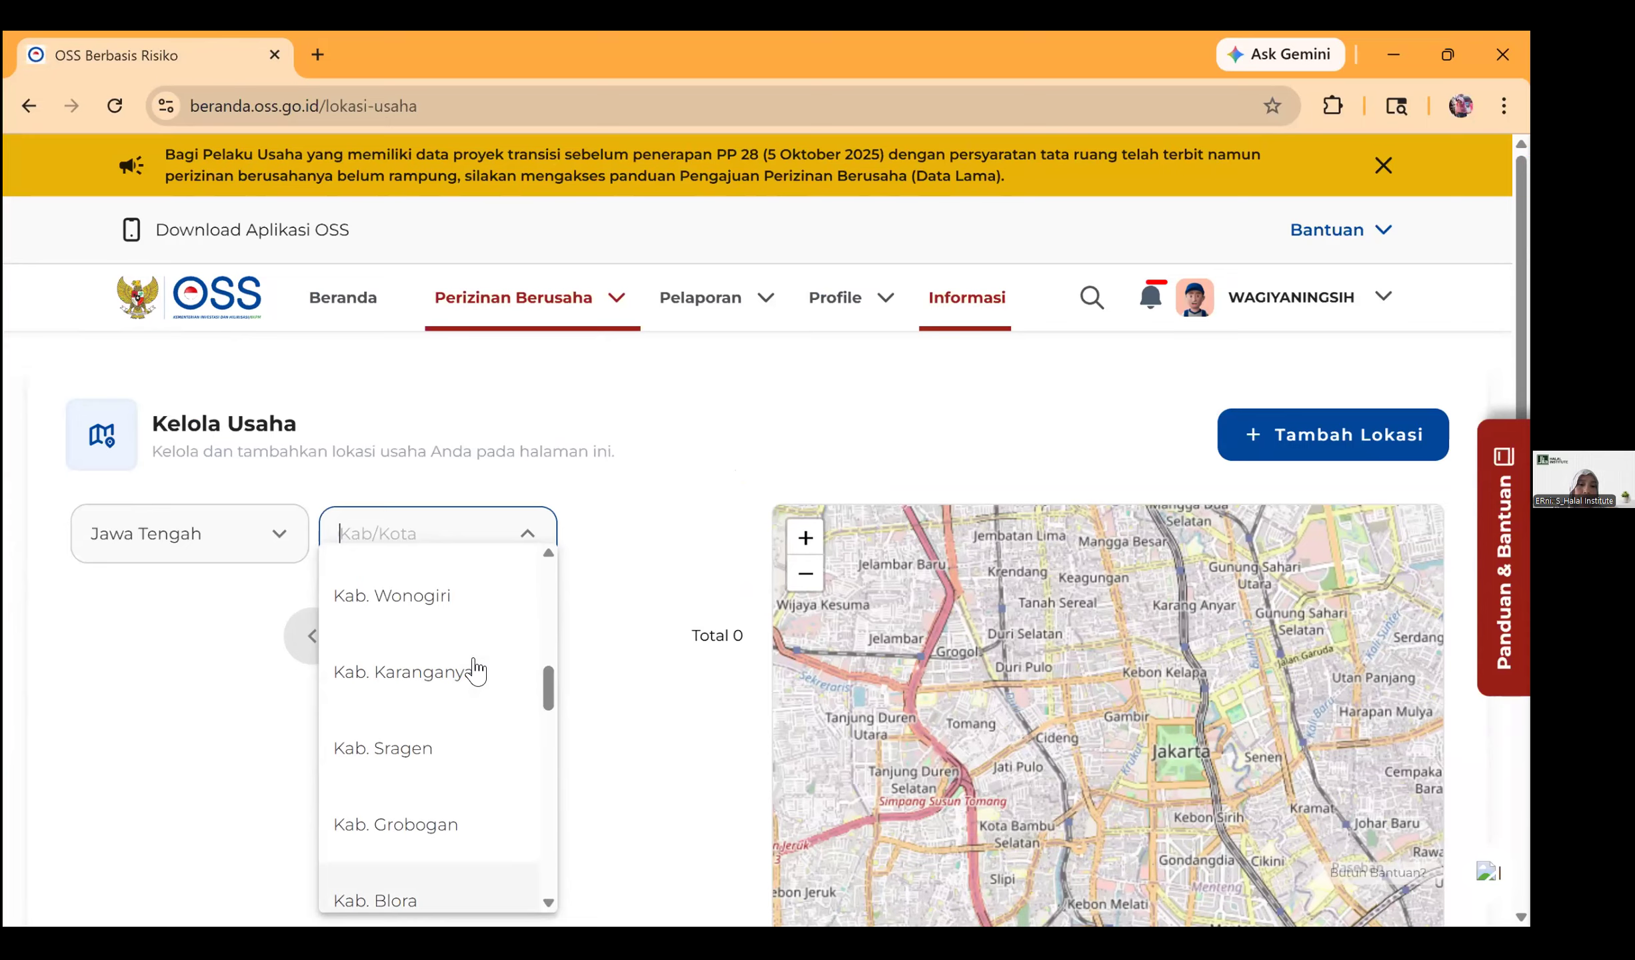
scroll(477, 669, "down", 3)
scroll(475, 663, "down", 3)
scroll(433, 600, "down", 5)
scroll(433, 667, "down", 2)
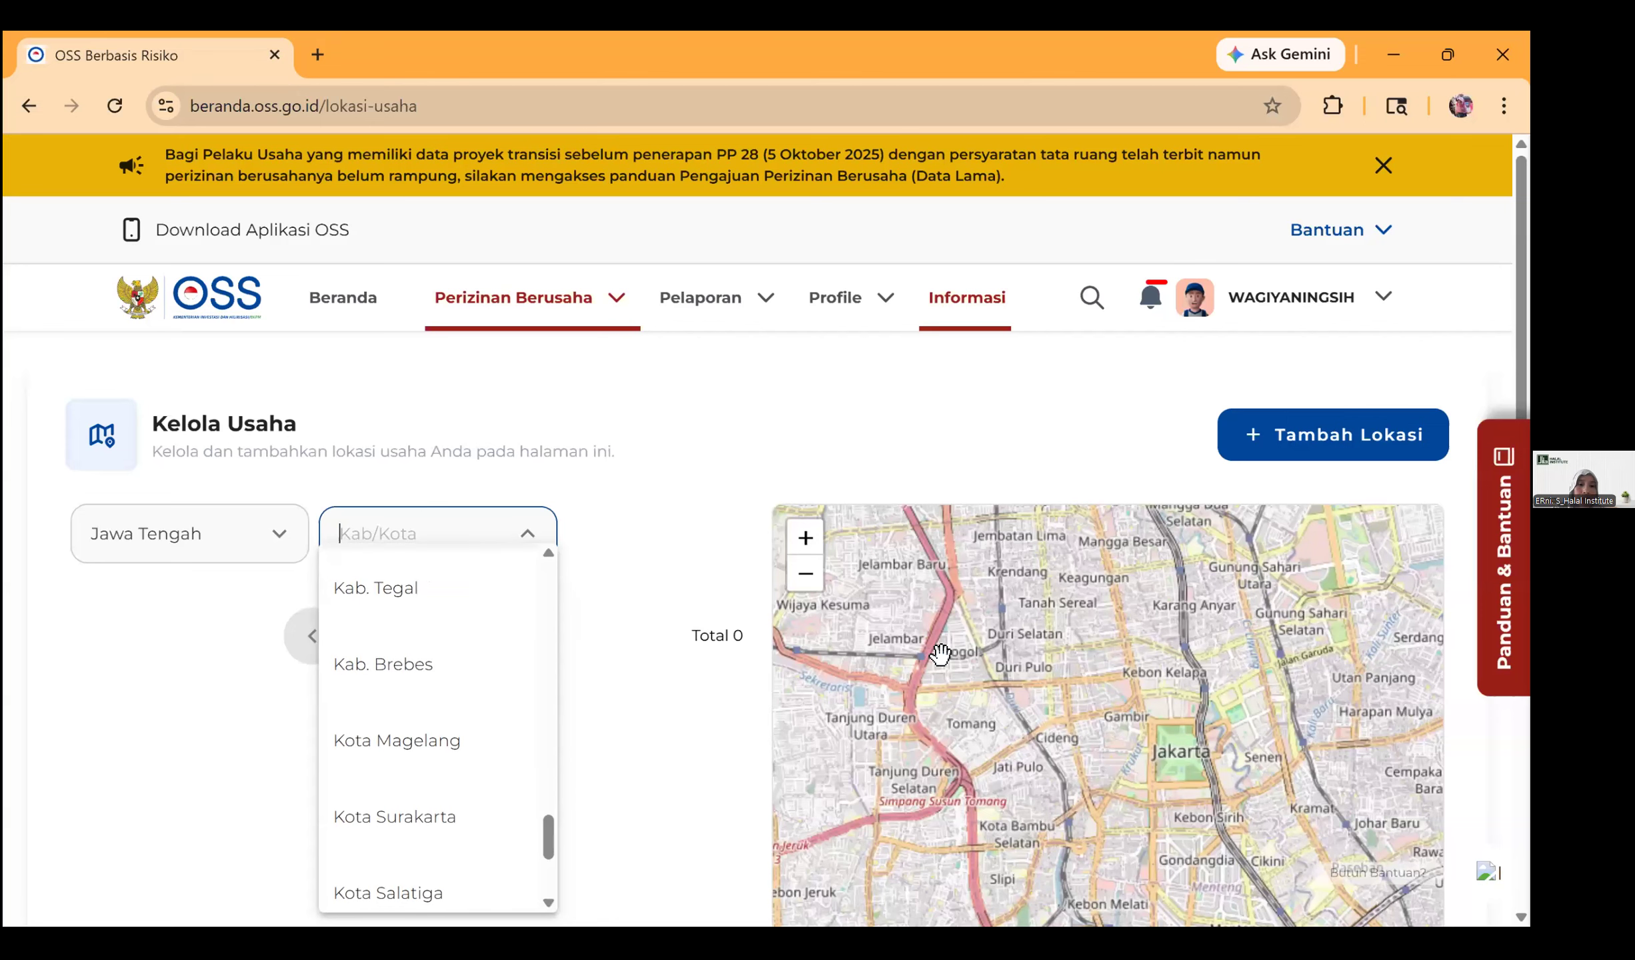
scroll(433, 667, "down", 4)
left_click(673, 614)
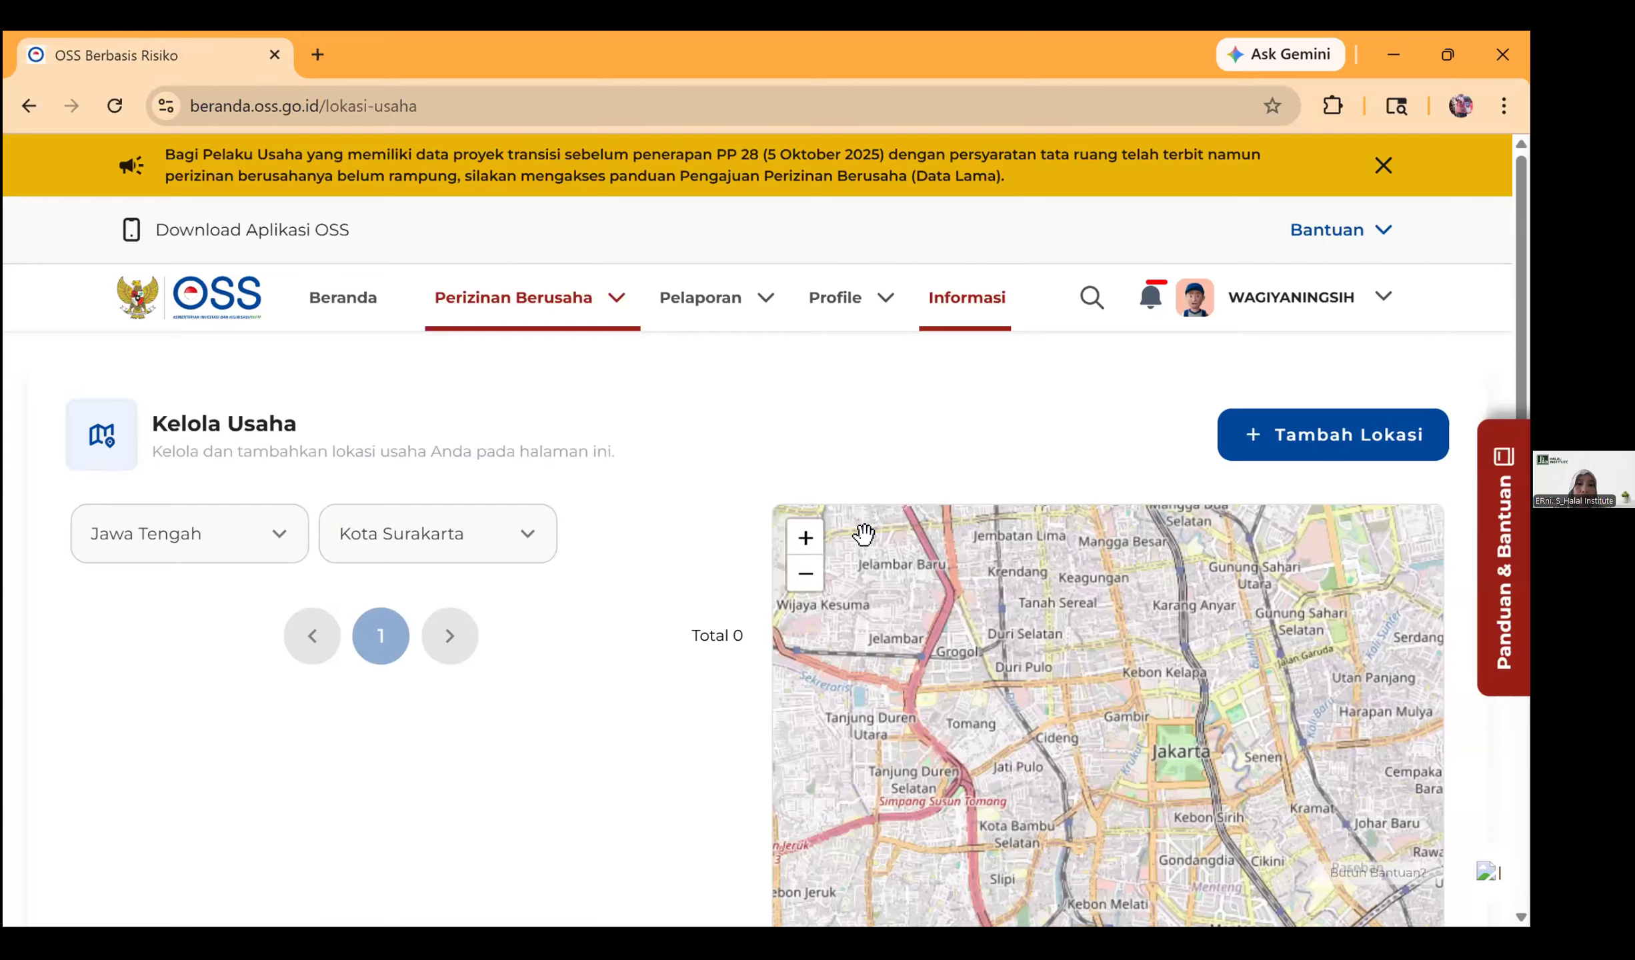
Step: Start adding a new business location and open the form for adding its position
scroll(1237, 430, "down", 5)
scroll(1346, 379, "down", 5)
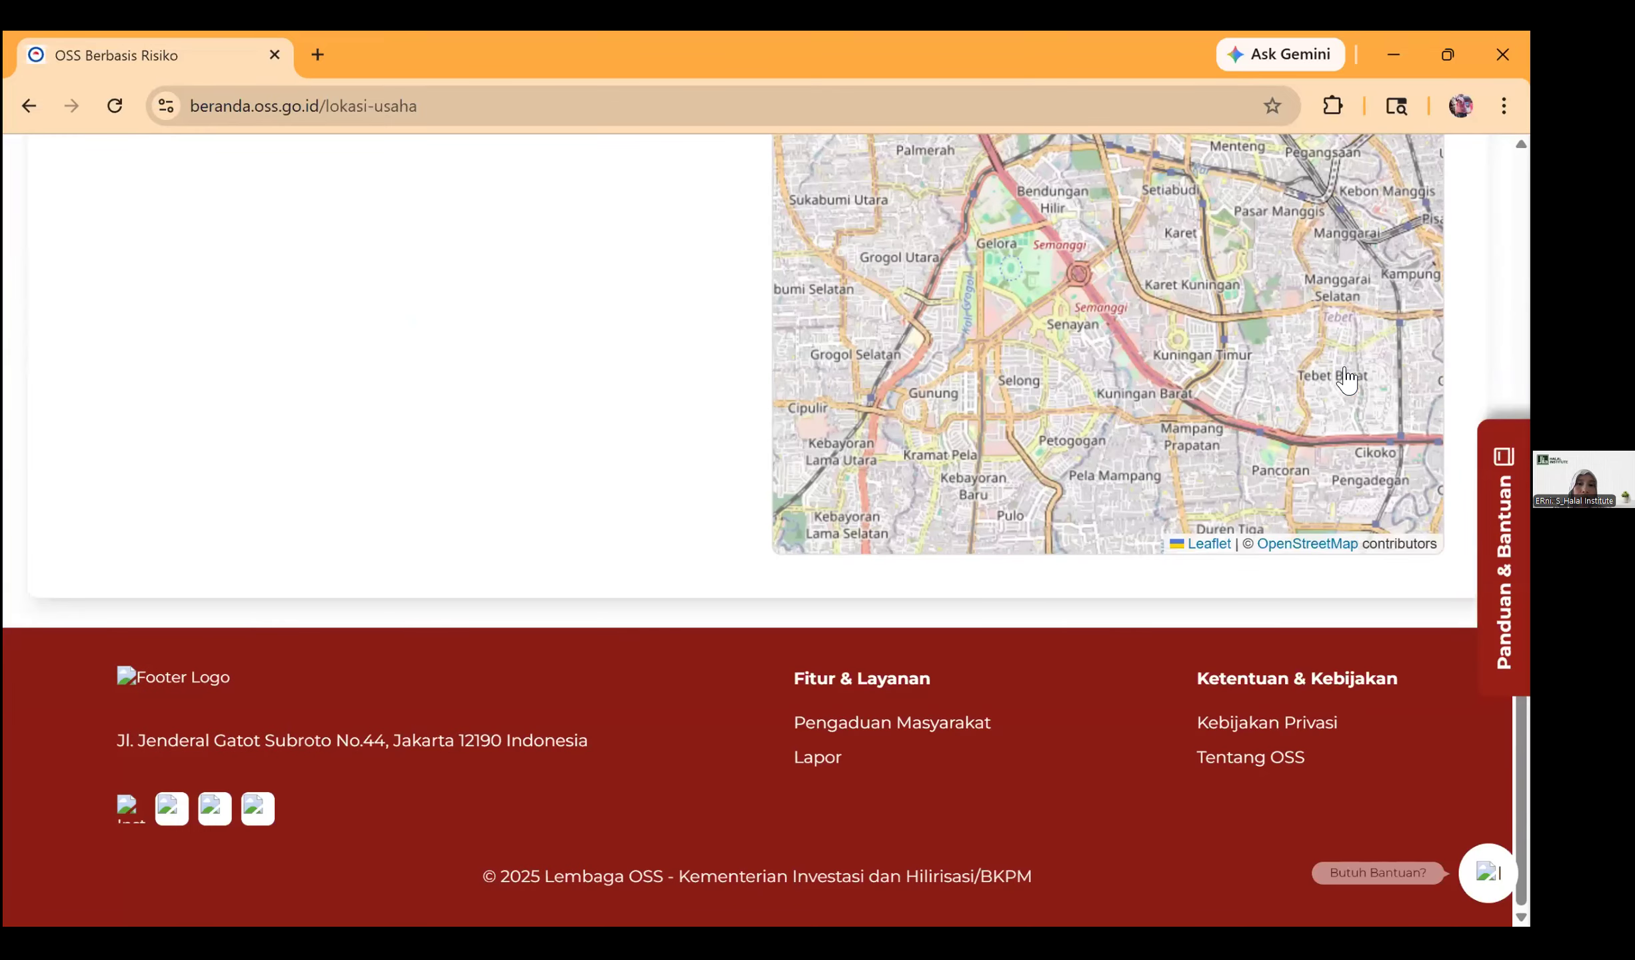
scroll(1346, 379, "up", 10)
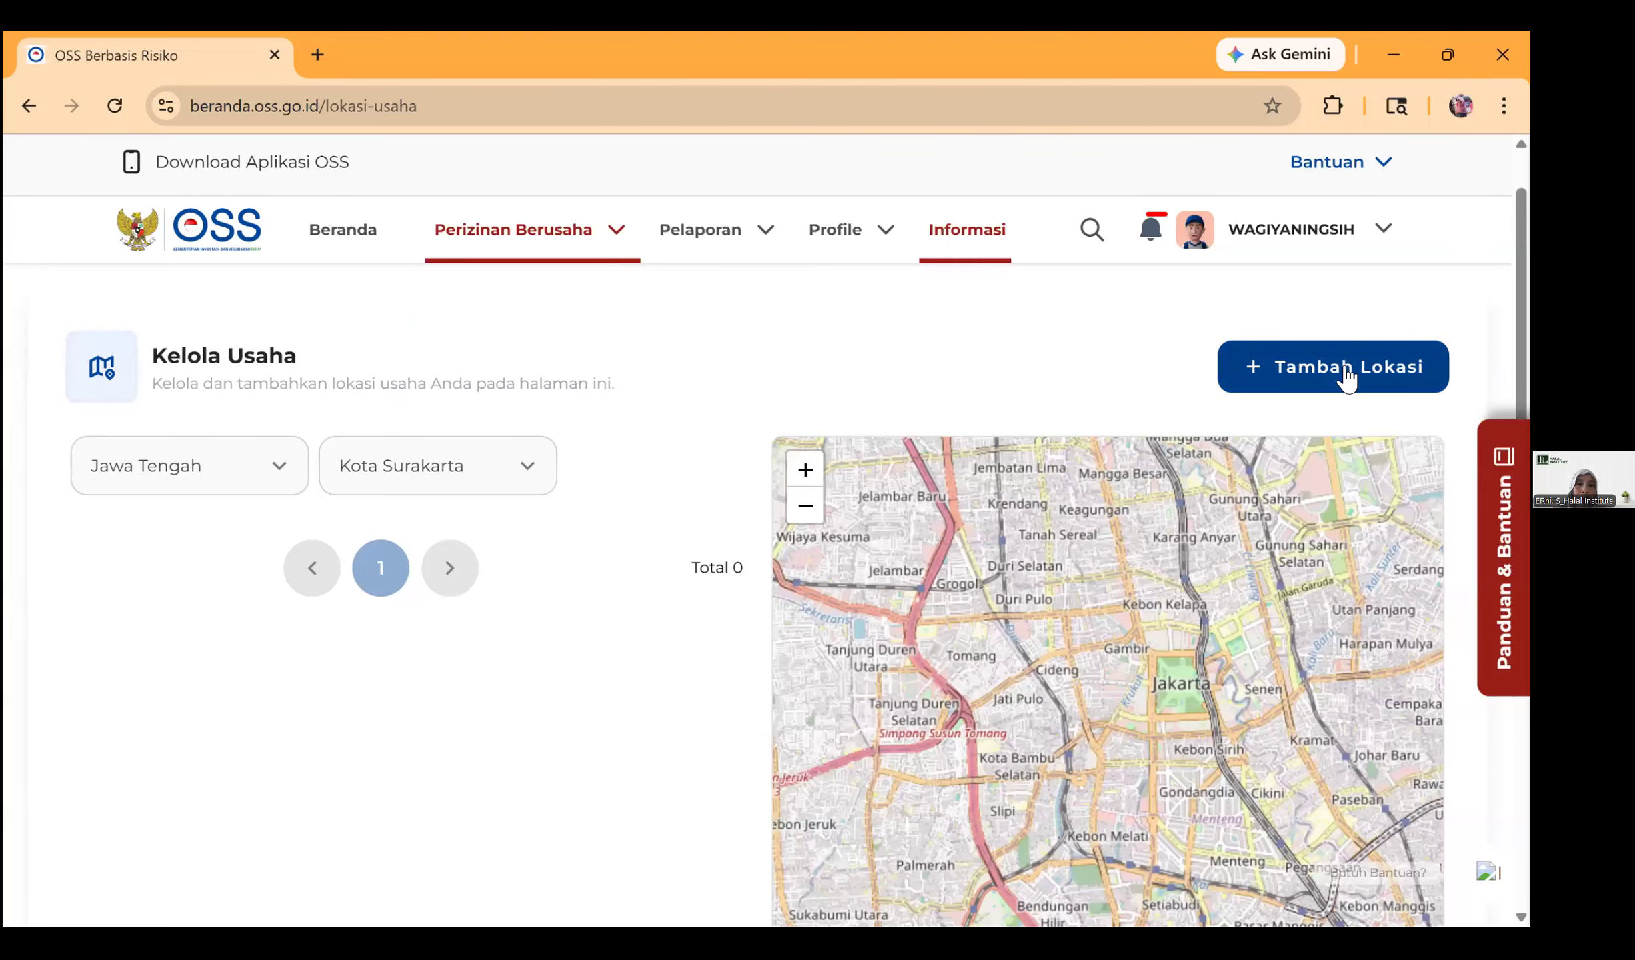
left_click(1346, 375)
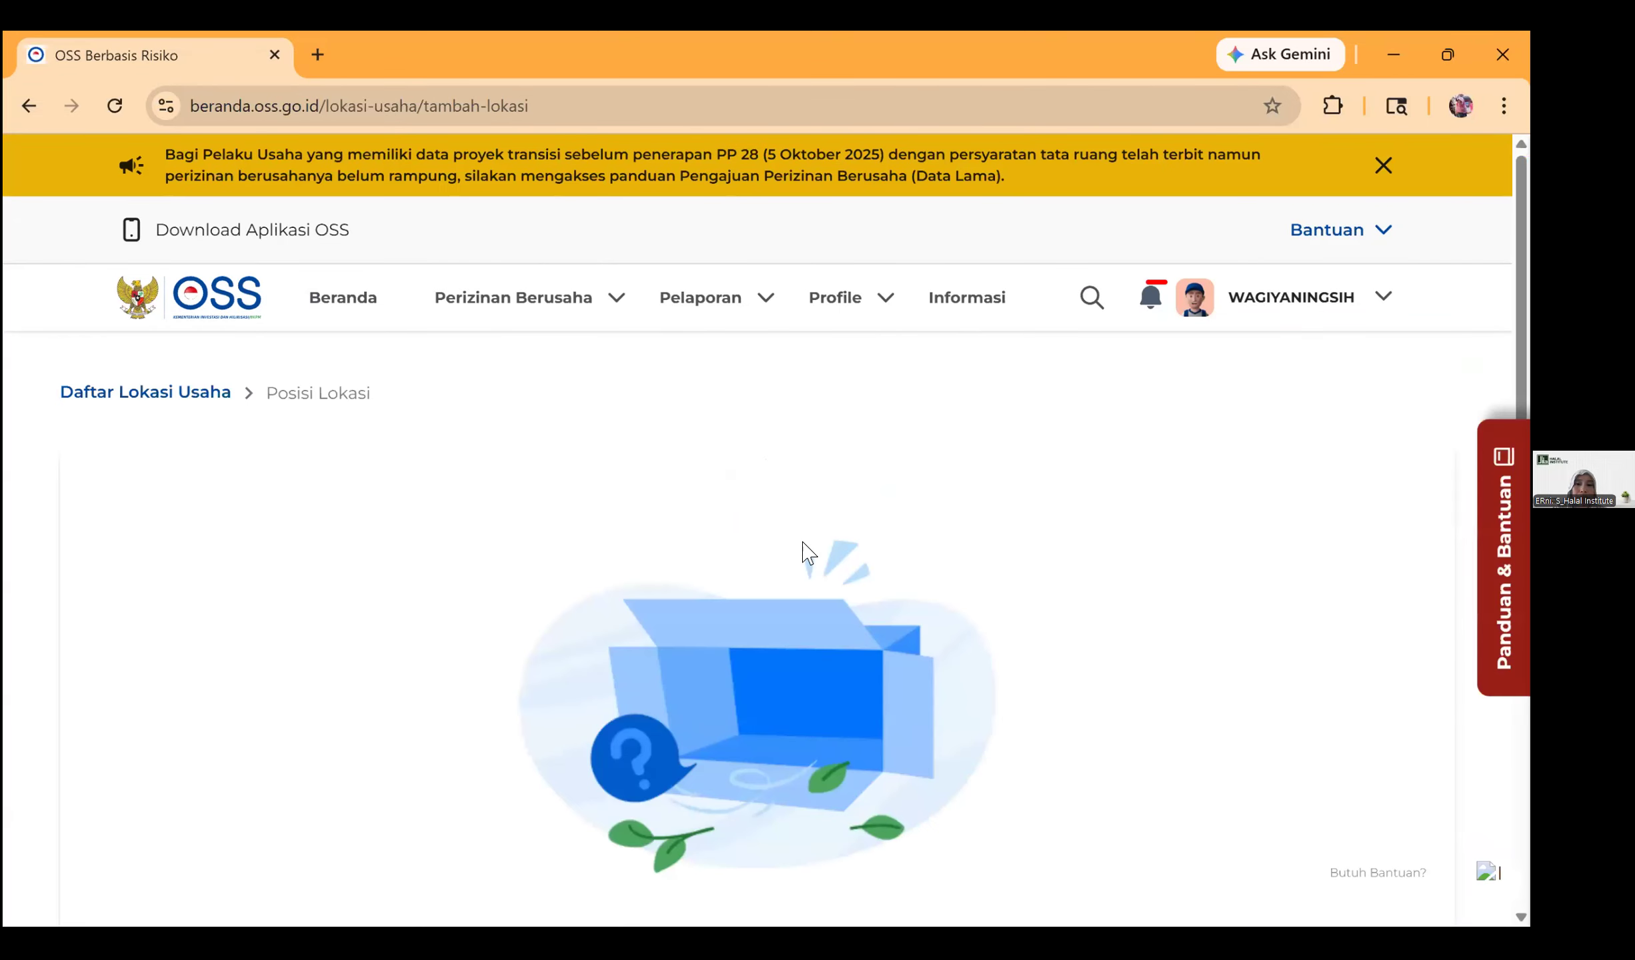
scroll(704, 640, "down", 5)
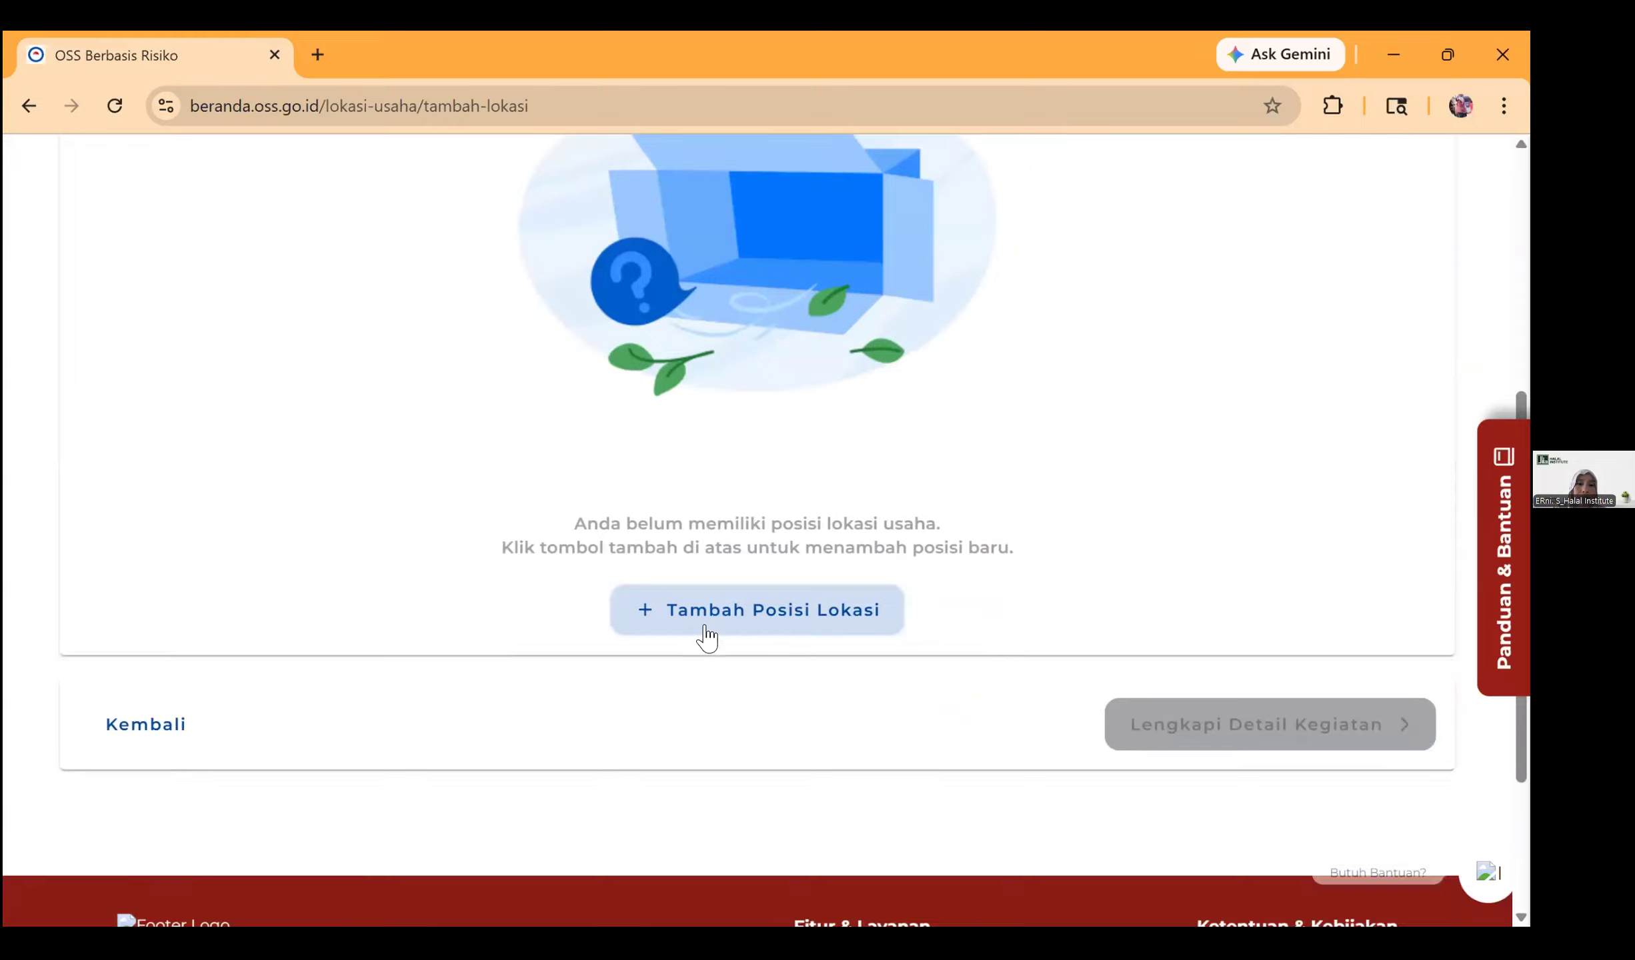
left_click(711, 603)
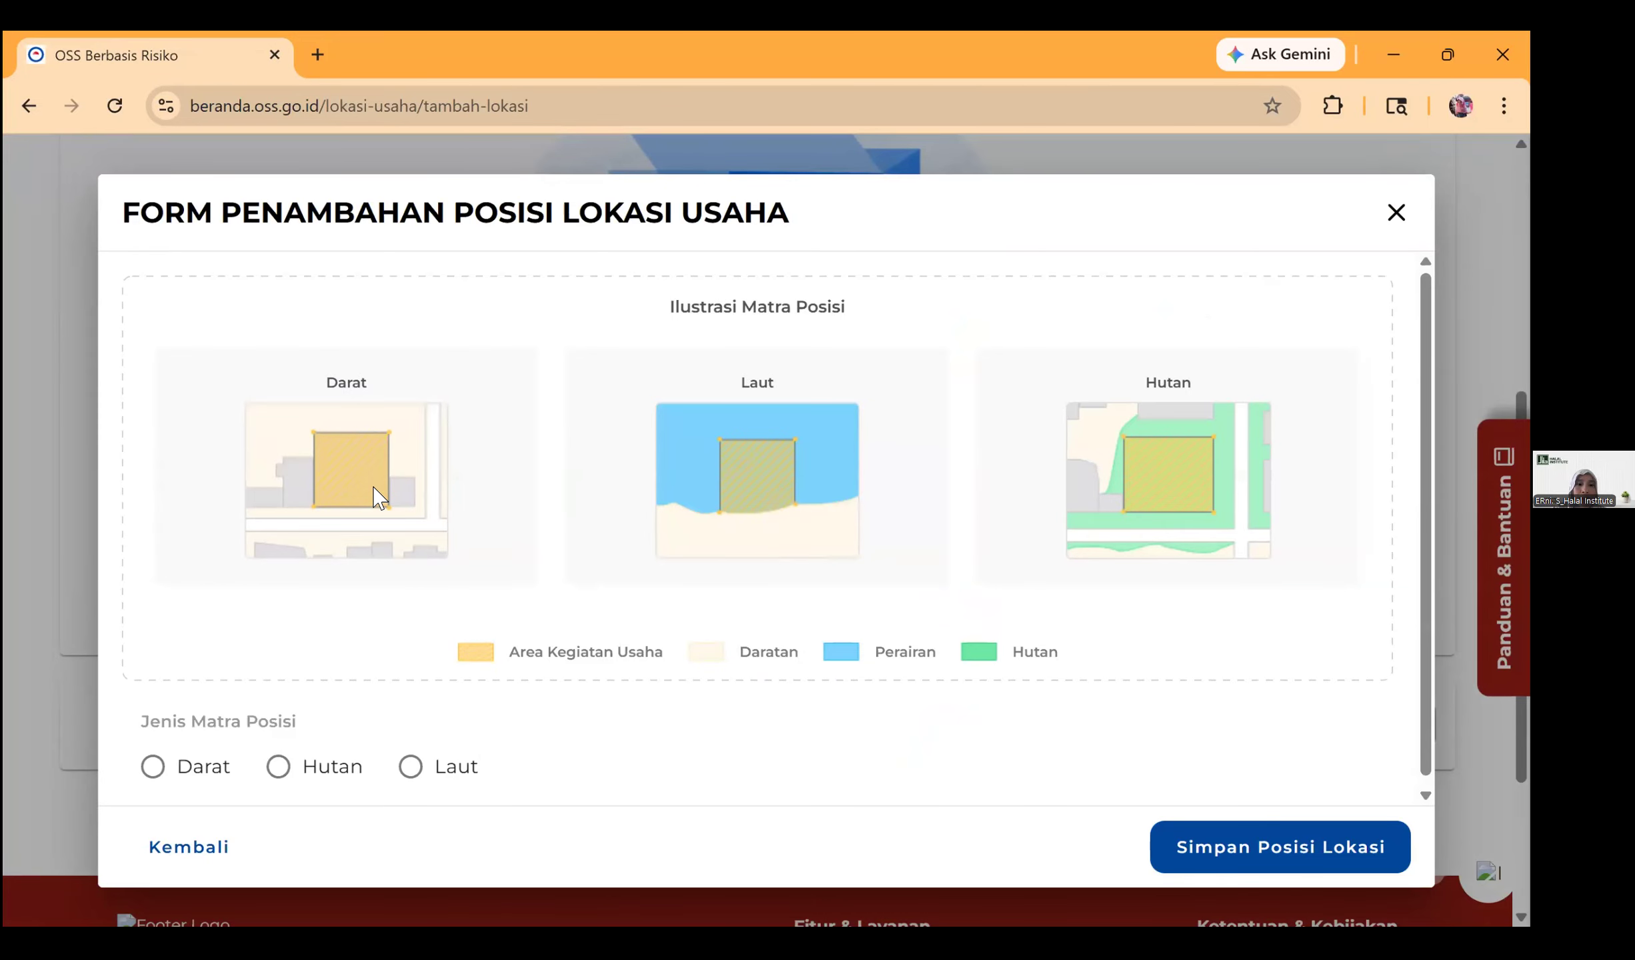
Step: Set the position type to Darat and the location type to Individual, and enable the basic-requirements application with the Mikro category
left_click(148, 768)
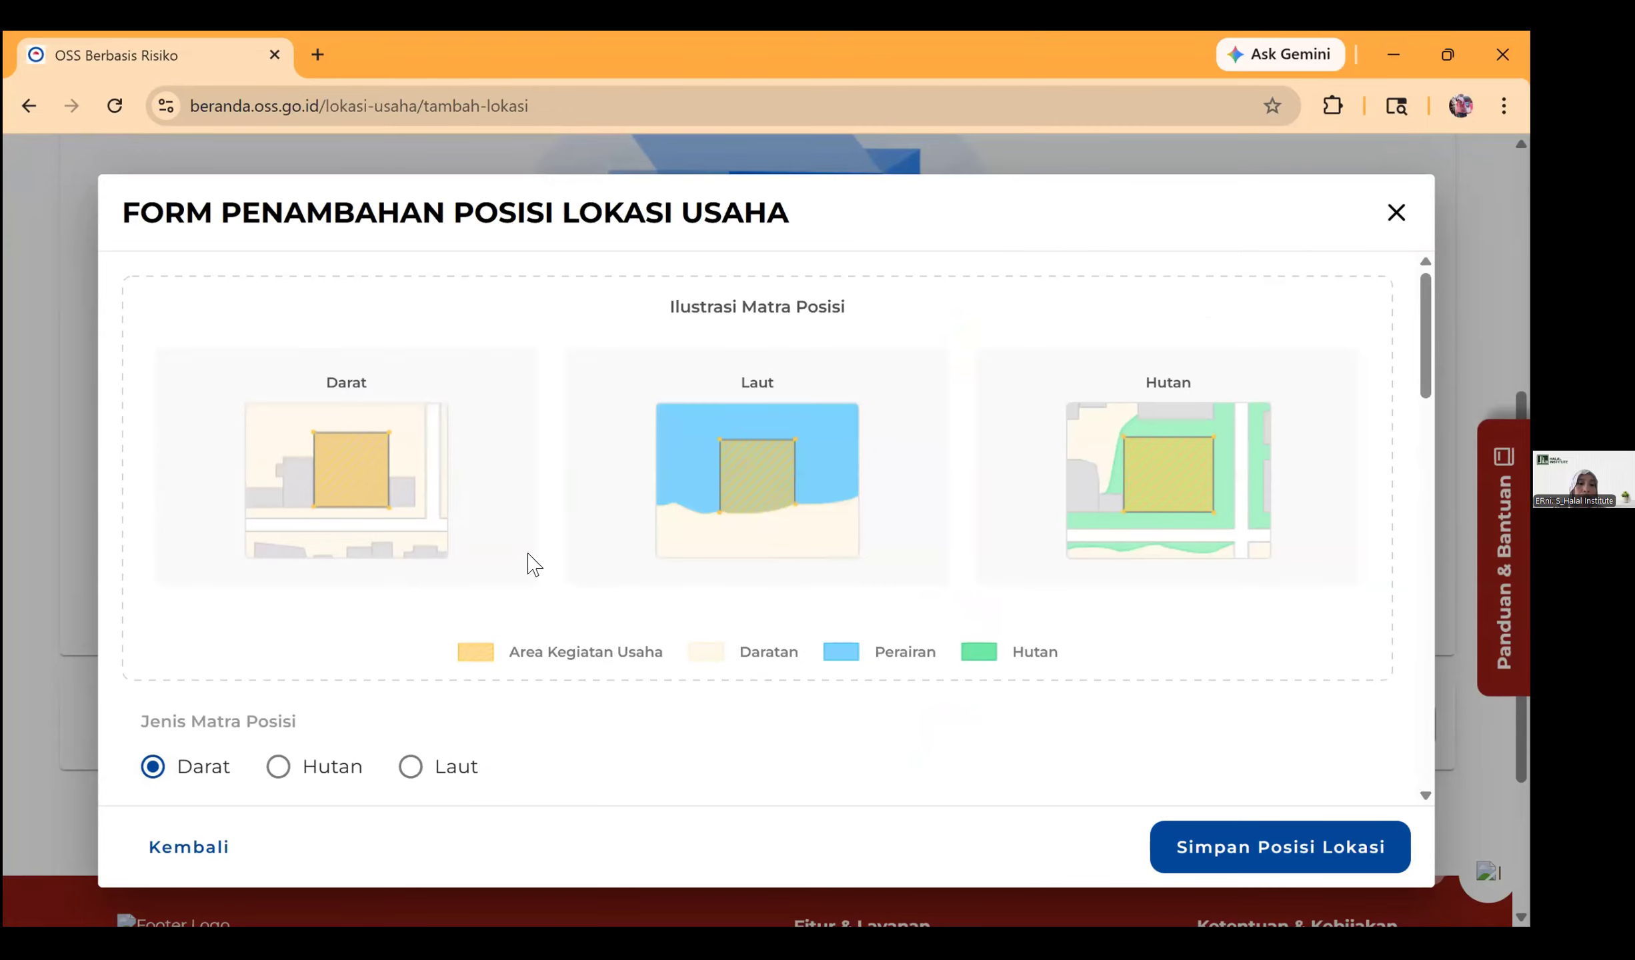
scroll(340, 526, "down", 3)
scroll(340, 527, "down", 3)
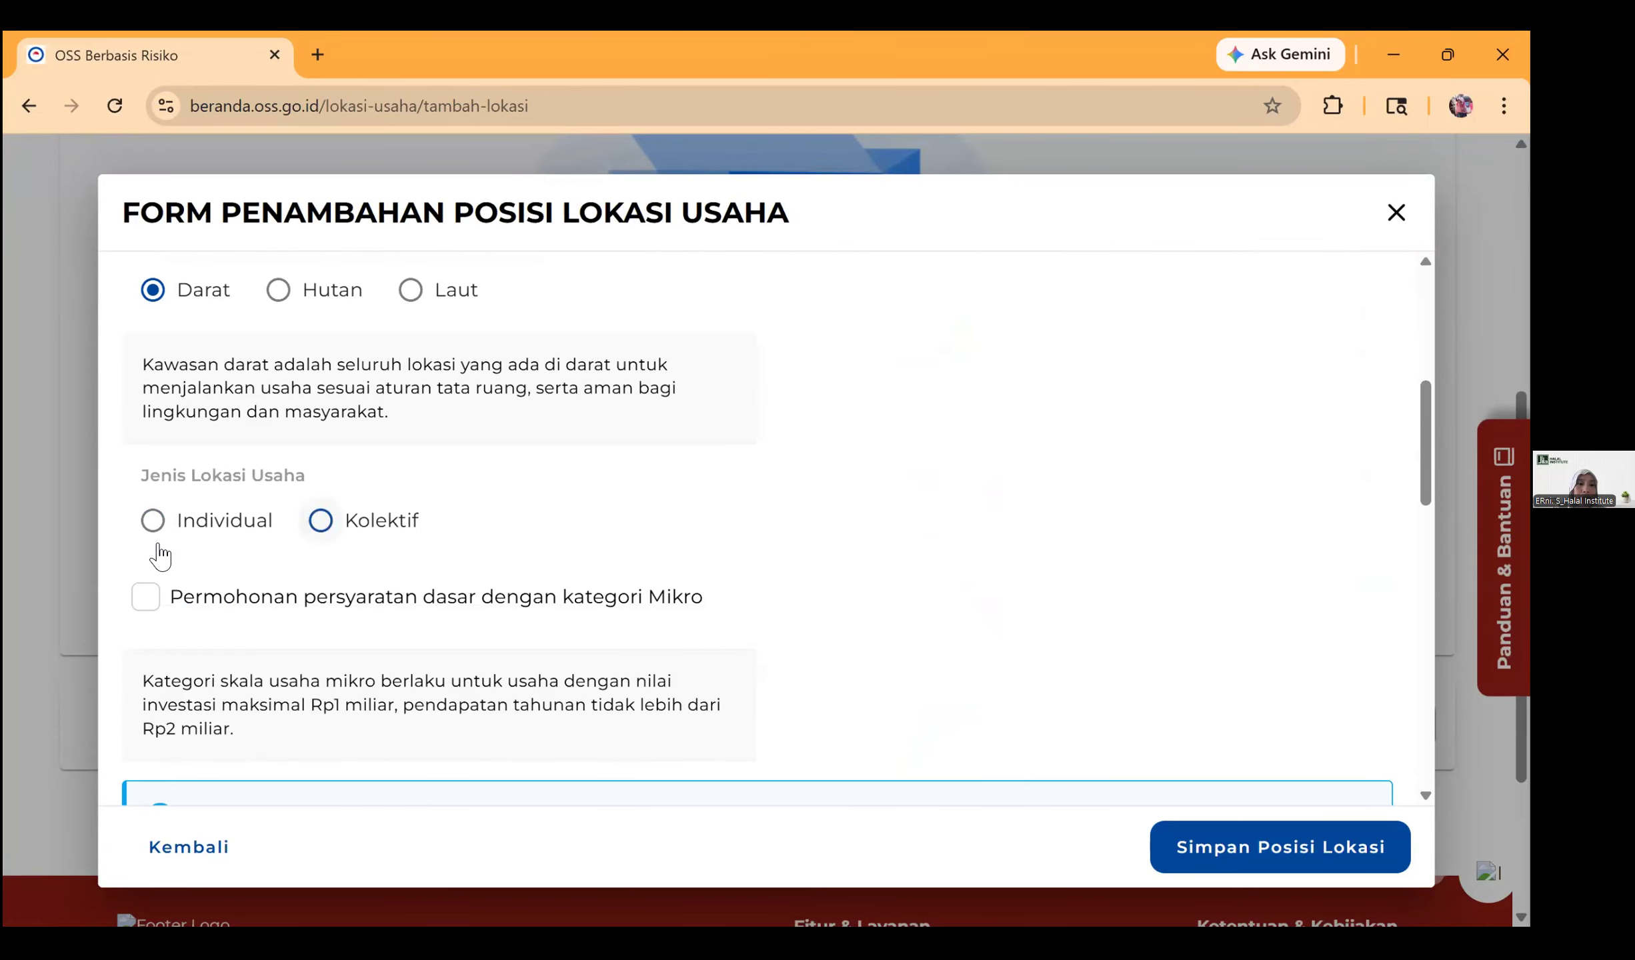
left_click(153, 526)
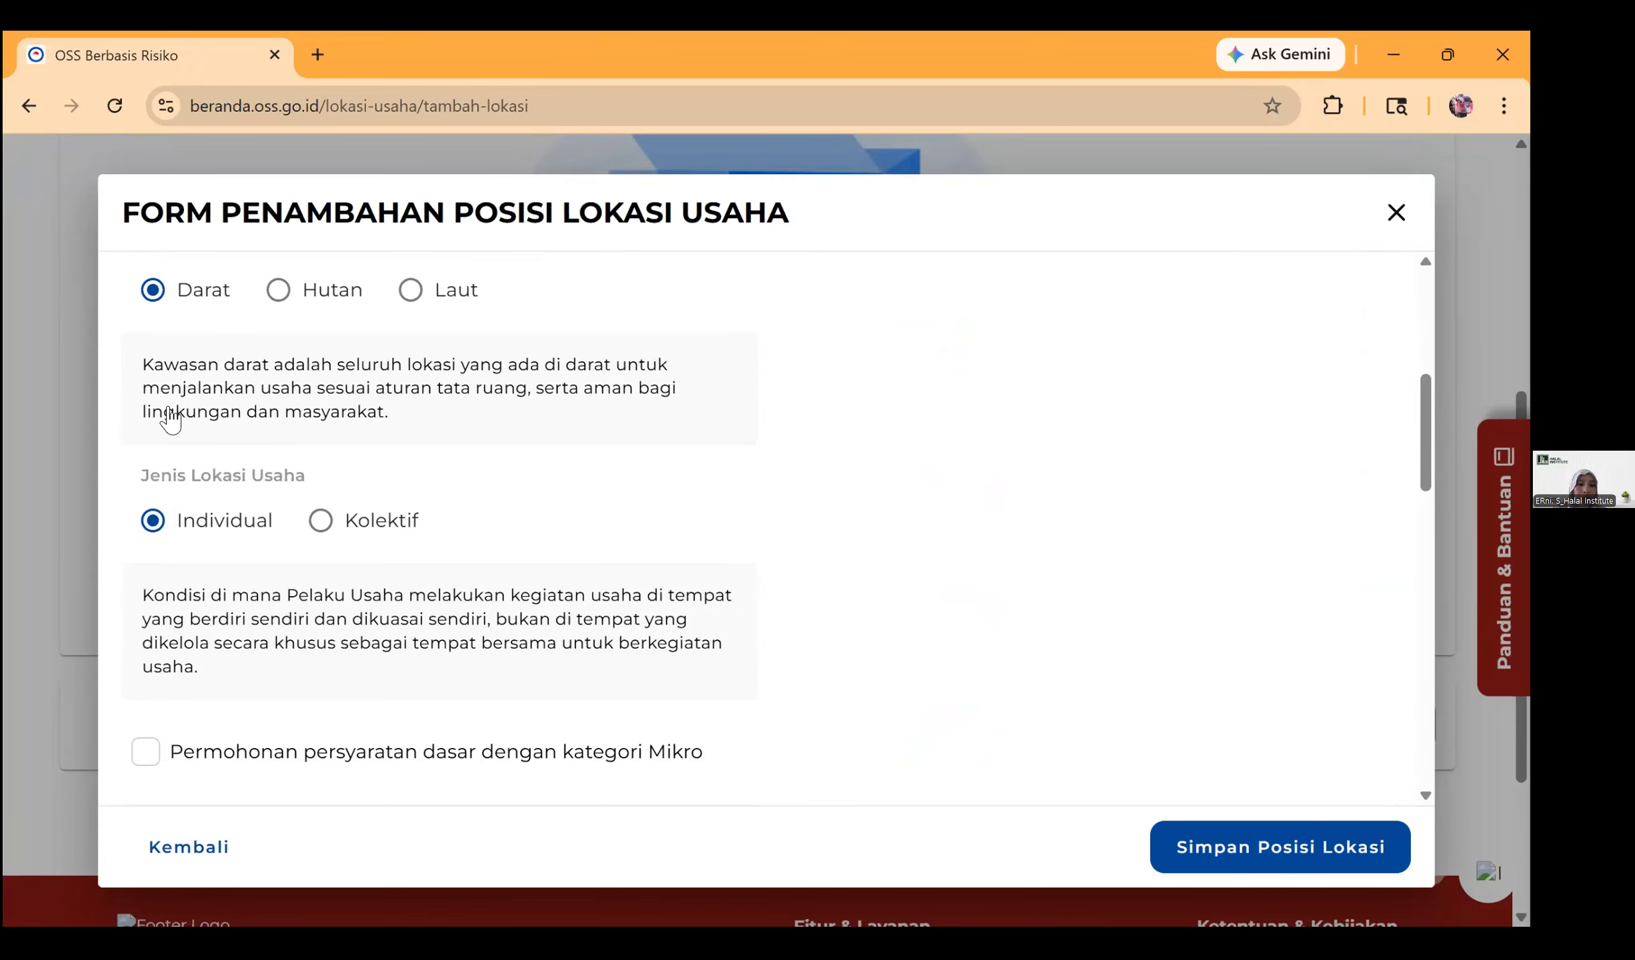
scroll(147, 417, "down", 4)
scroll(366, 508, "down", 1)
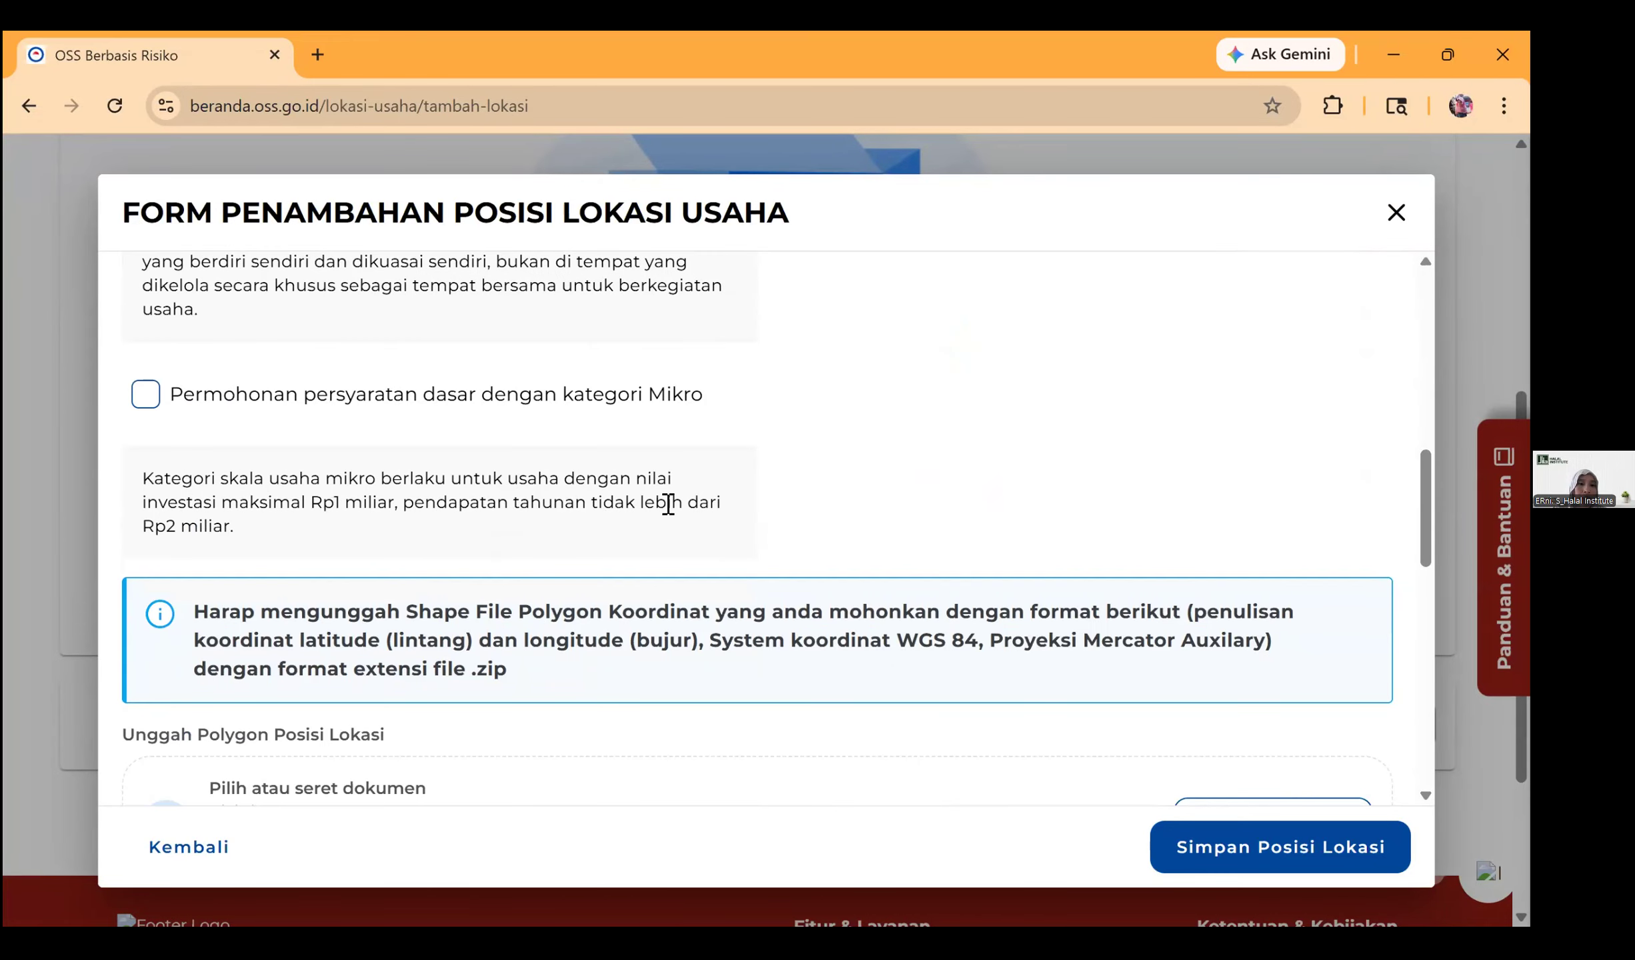
left_click(145, 394)
scroll(266, 604, "down", 2)
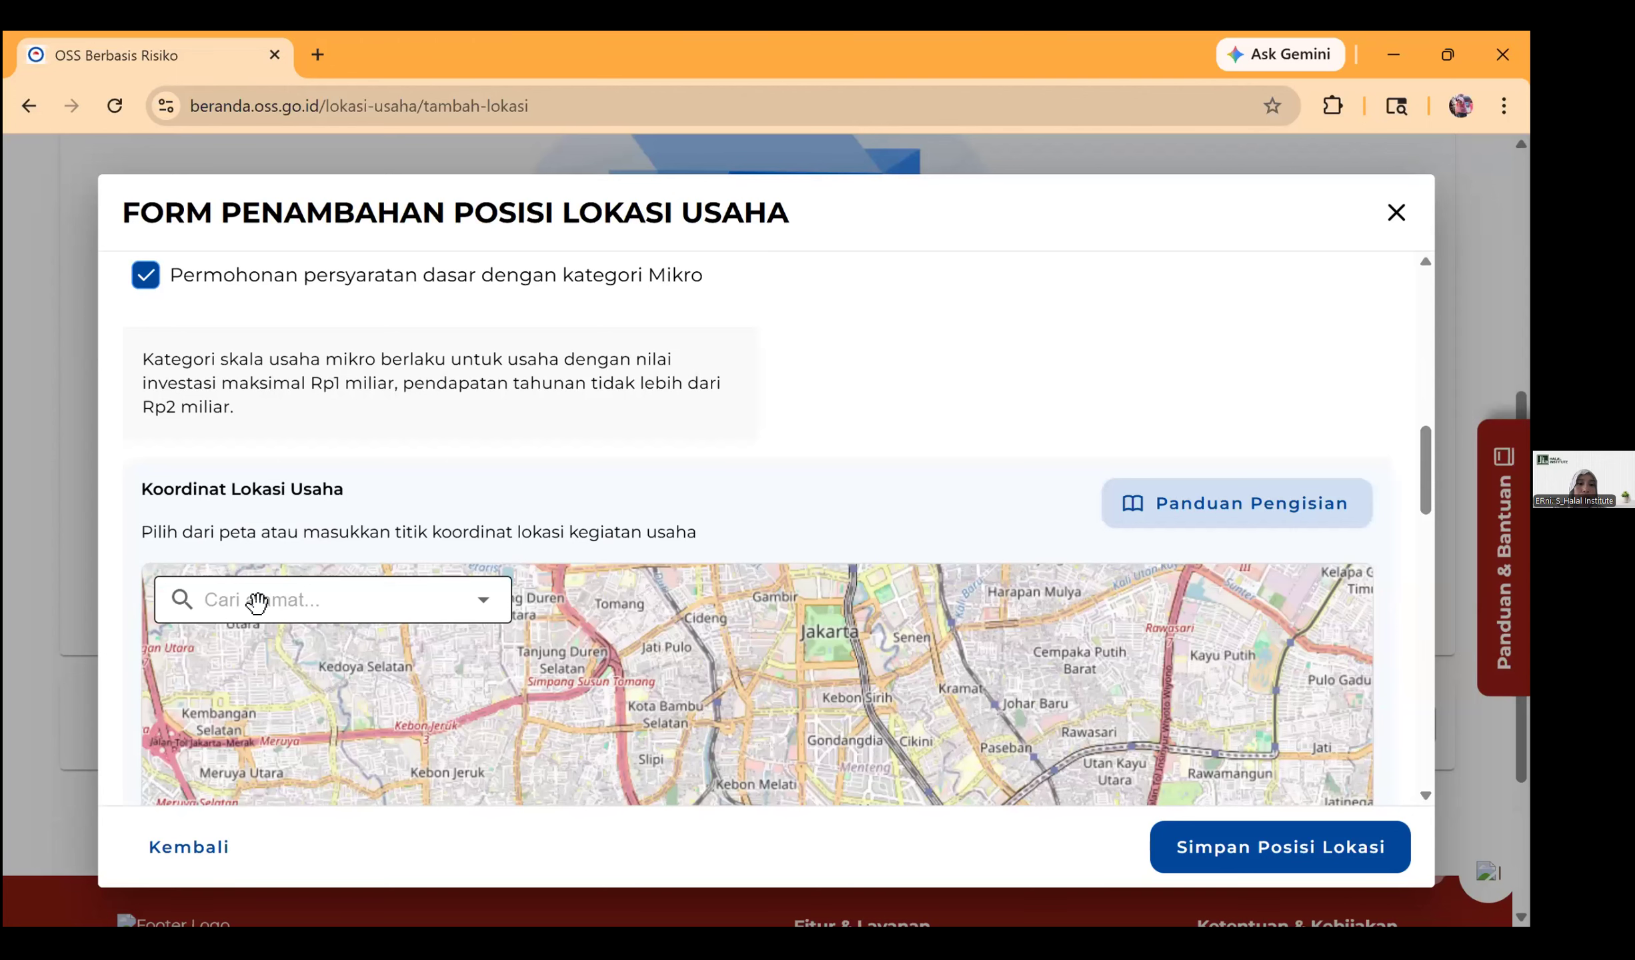
Step: Try searching the location map's addresses for "surakarta" and "banjasari surakarta", and clear the search
scroll(257, 602, "down", 4)
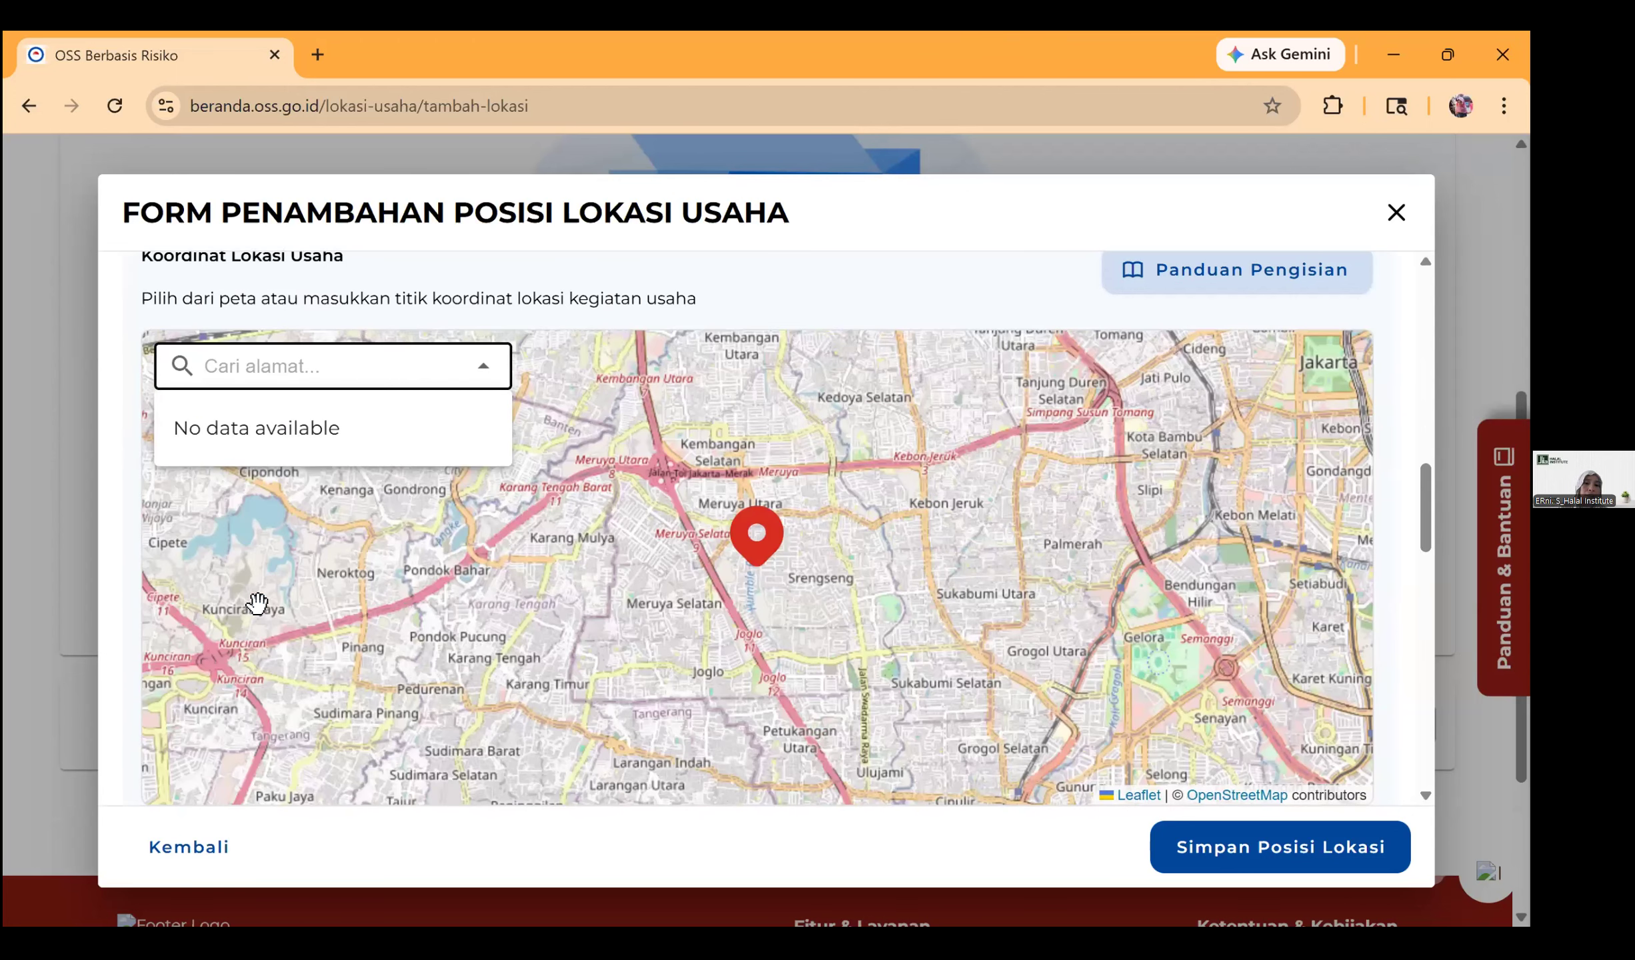
type("s")
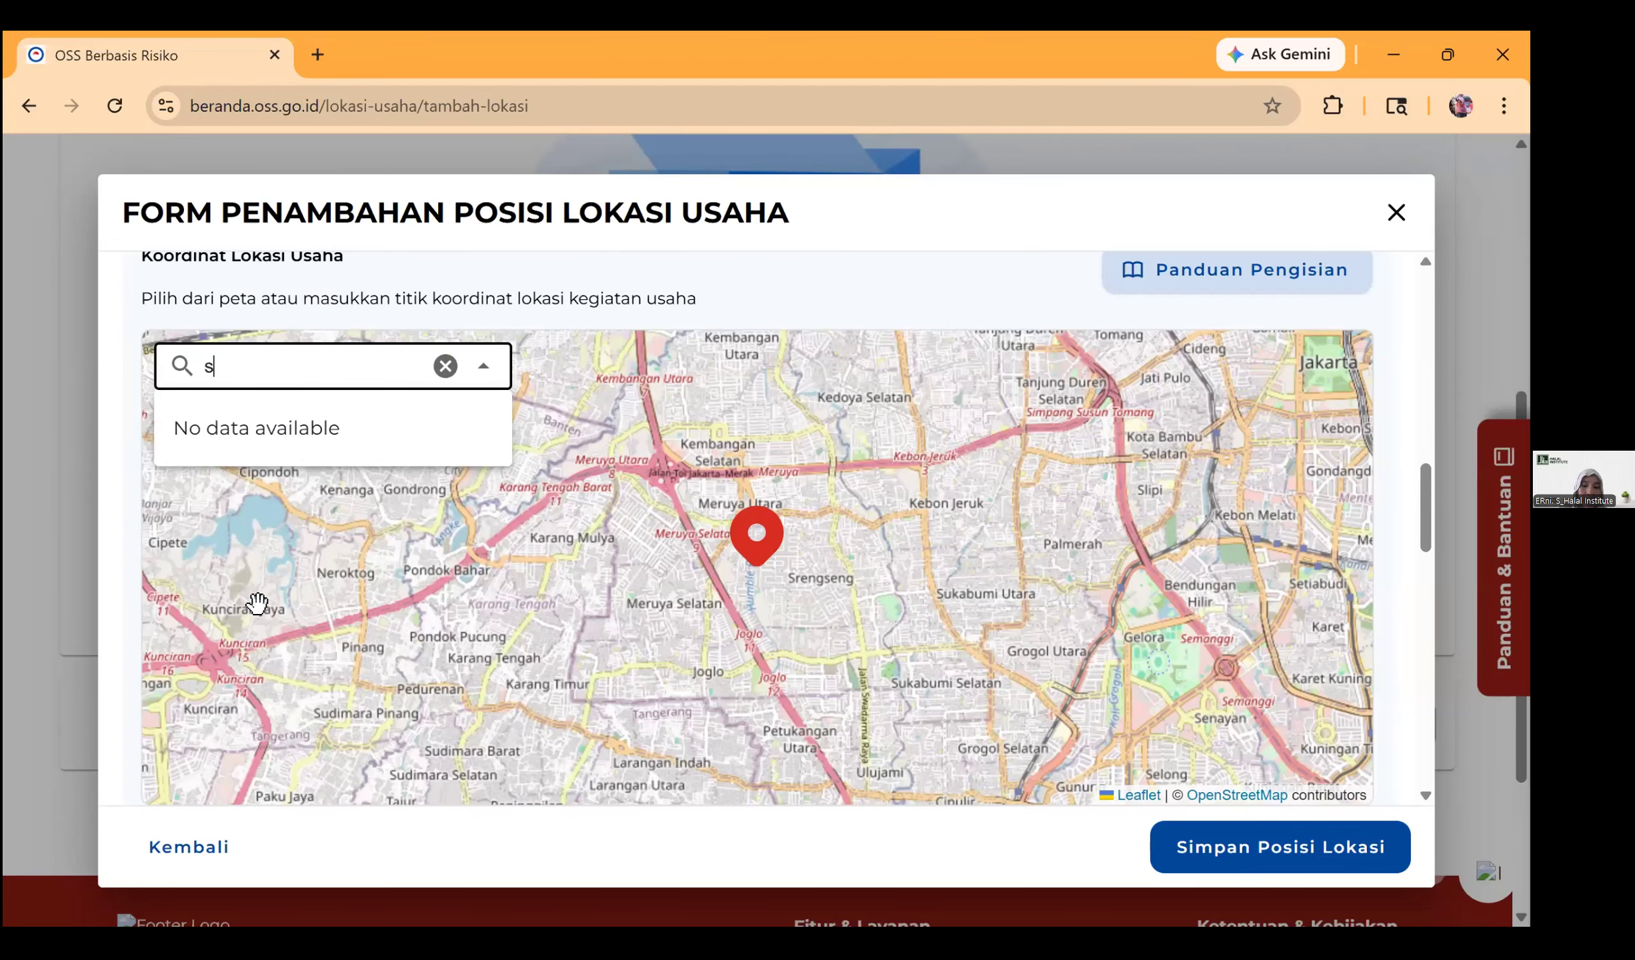
type("urakarta")
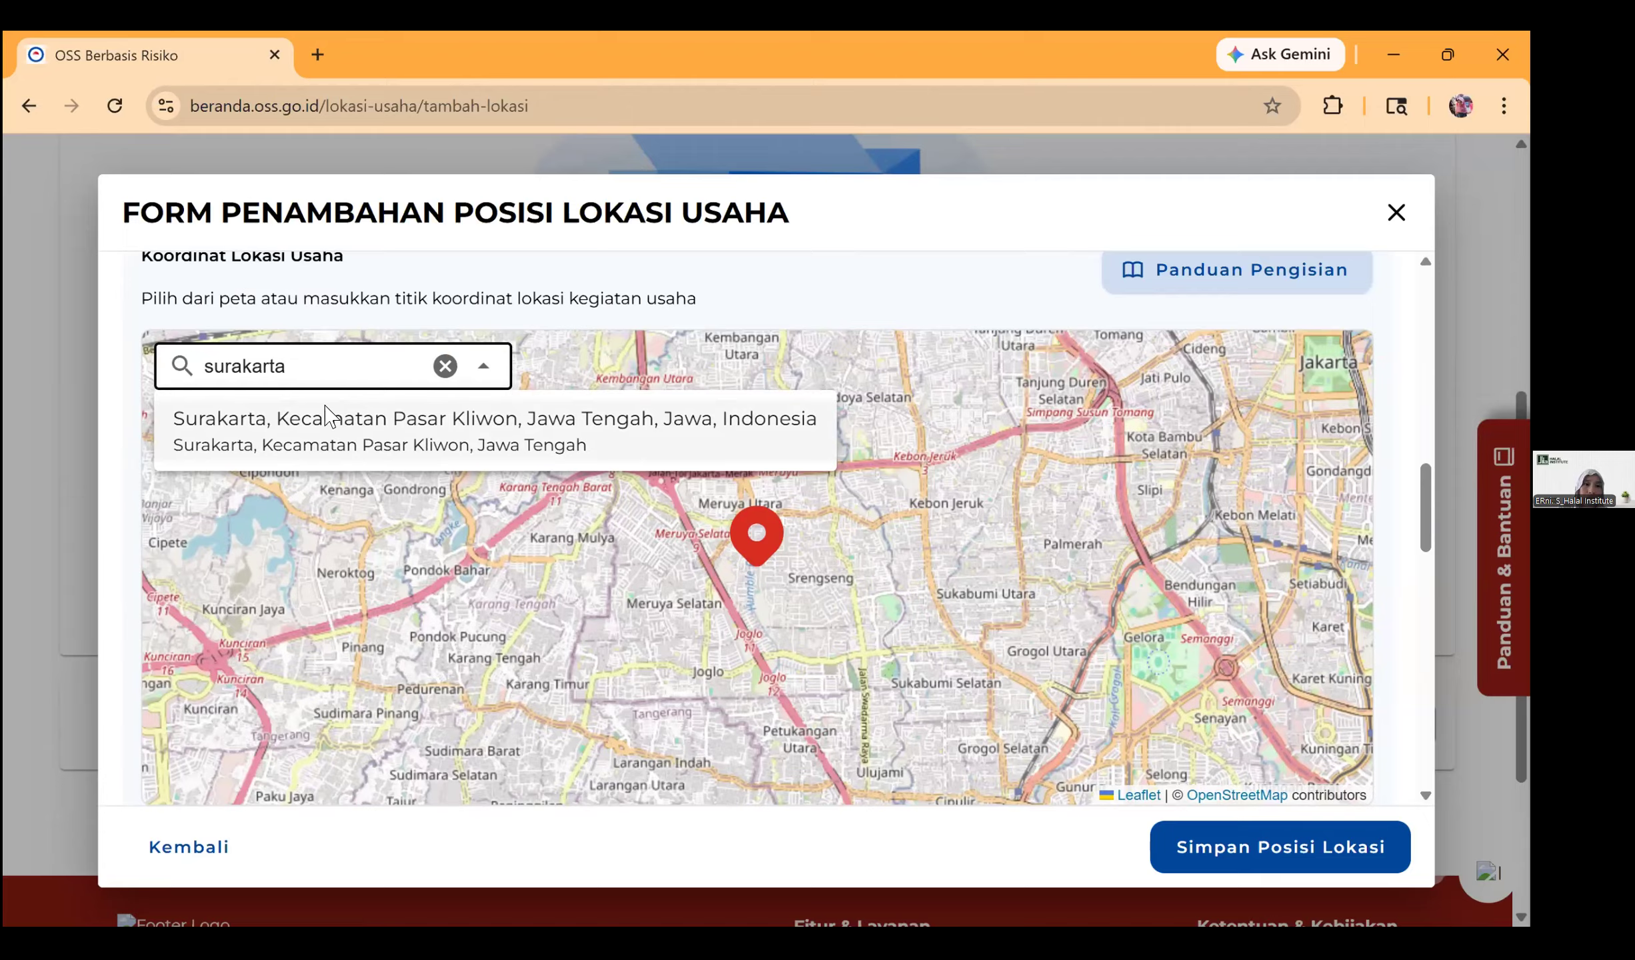
key("ctrl+a")
key("BackSpace")
type("ba")
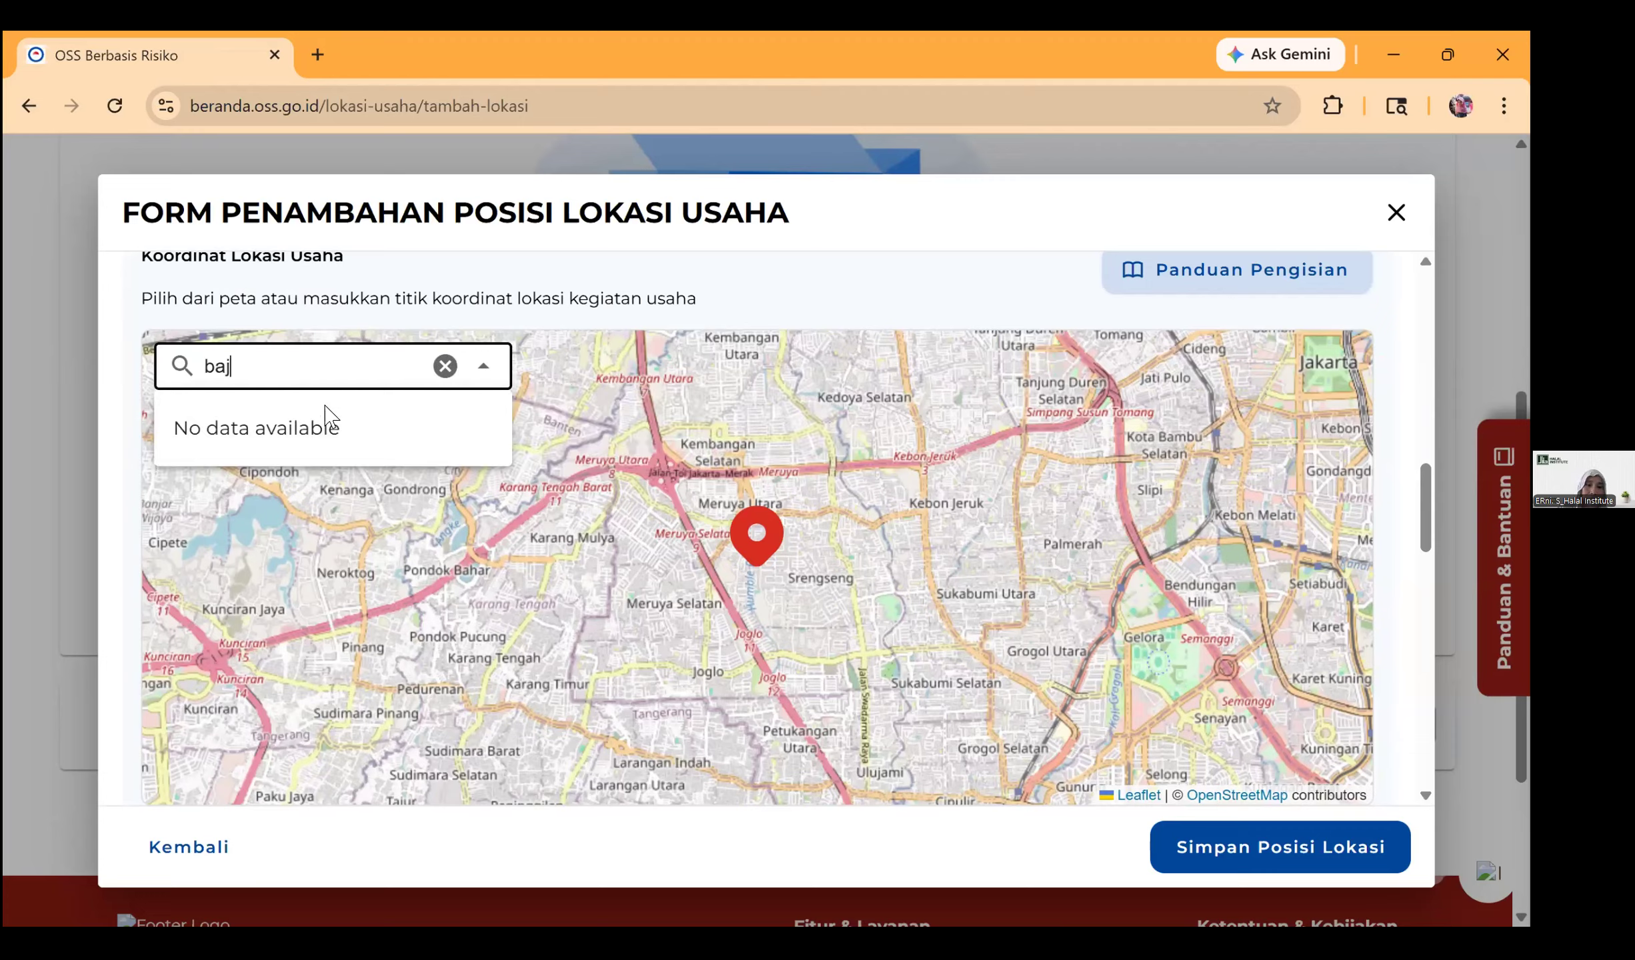
key("BackSpace")
key("BackSpace")
type("njasar")
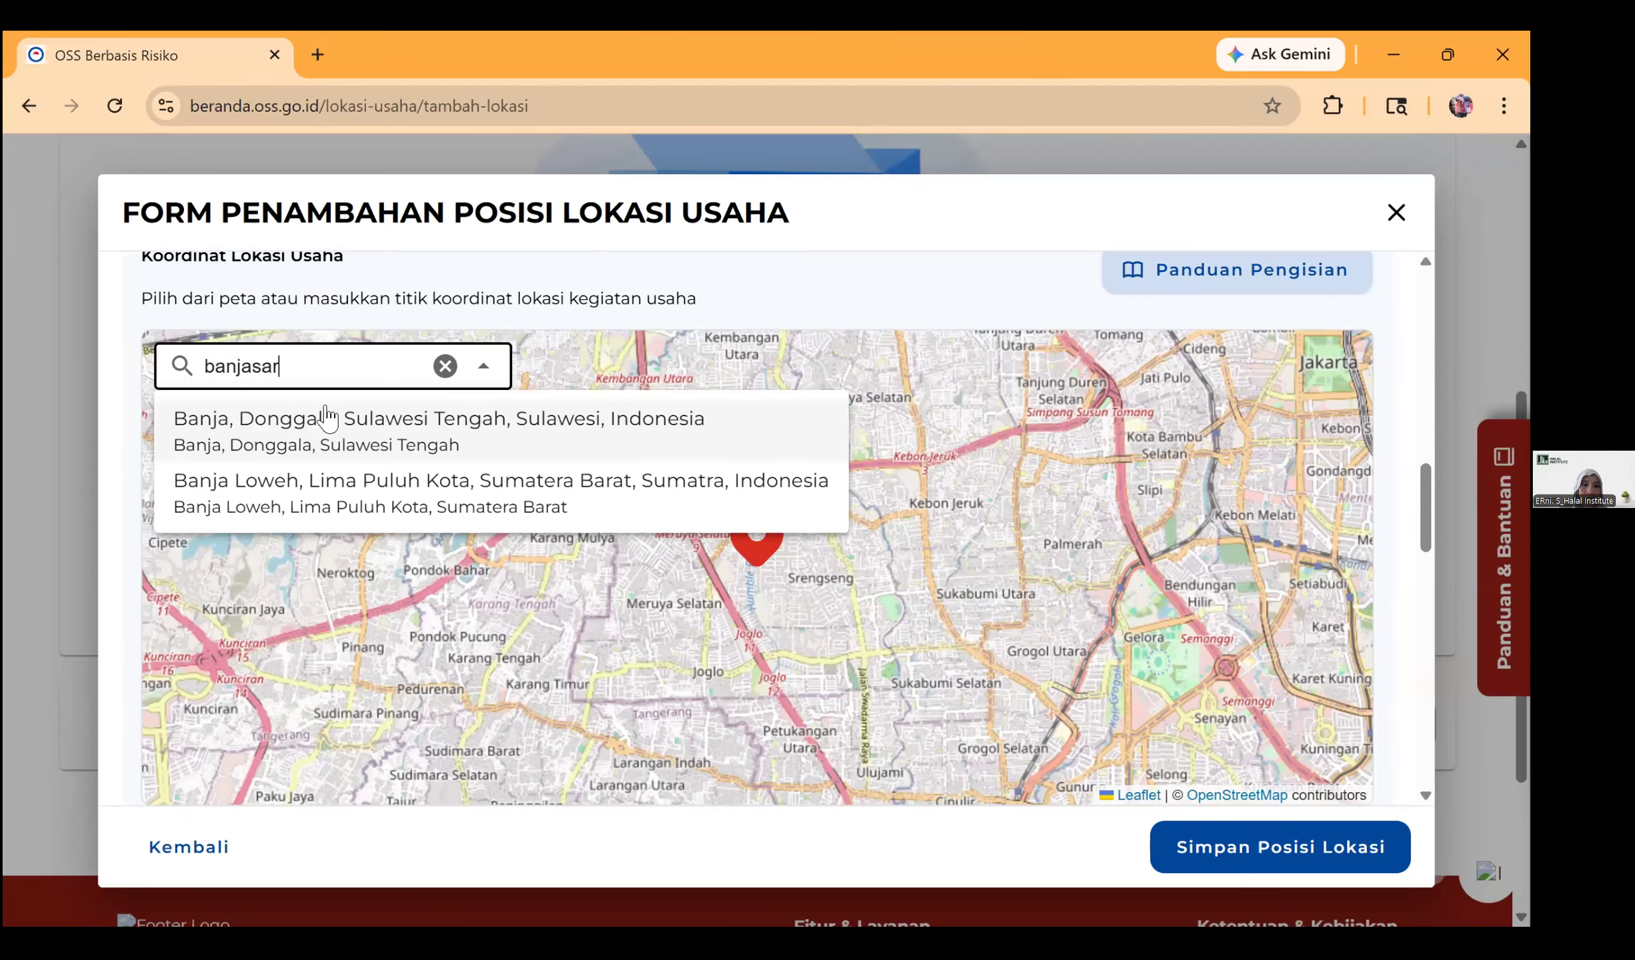
type("i")
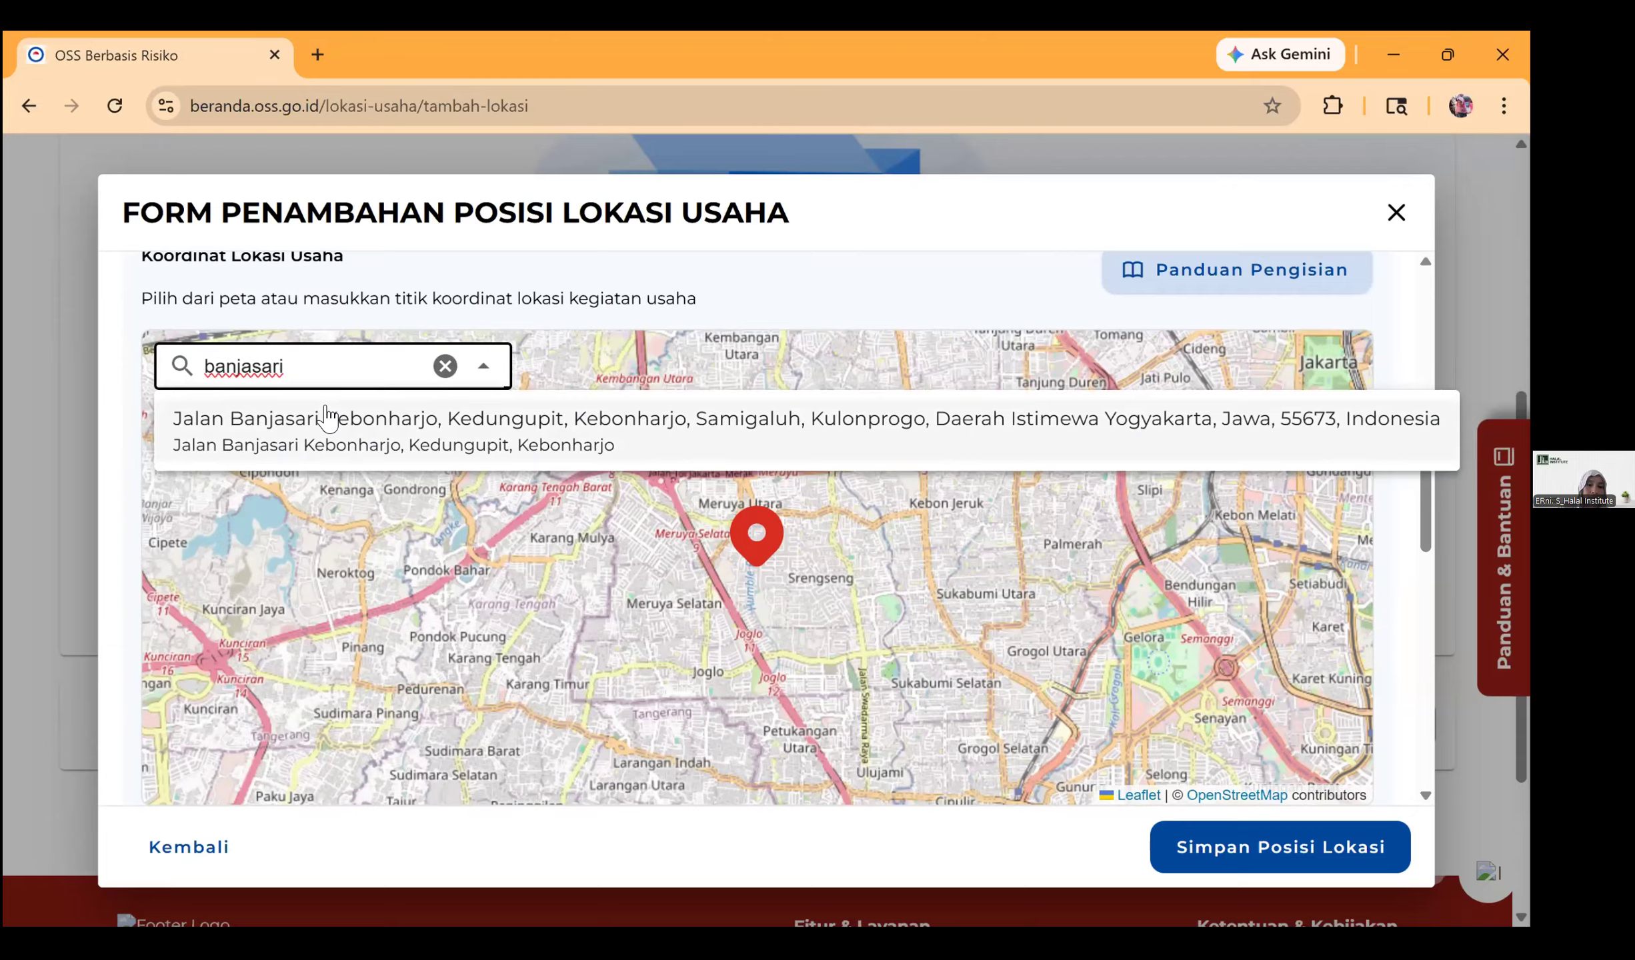
type(" surakarta")
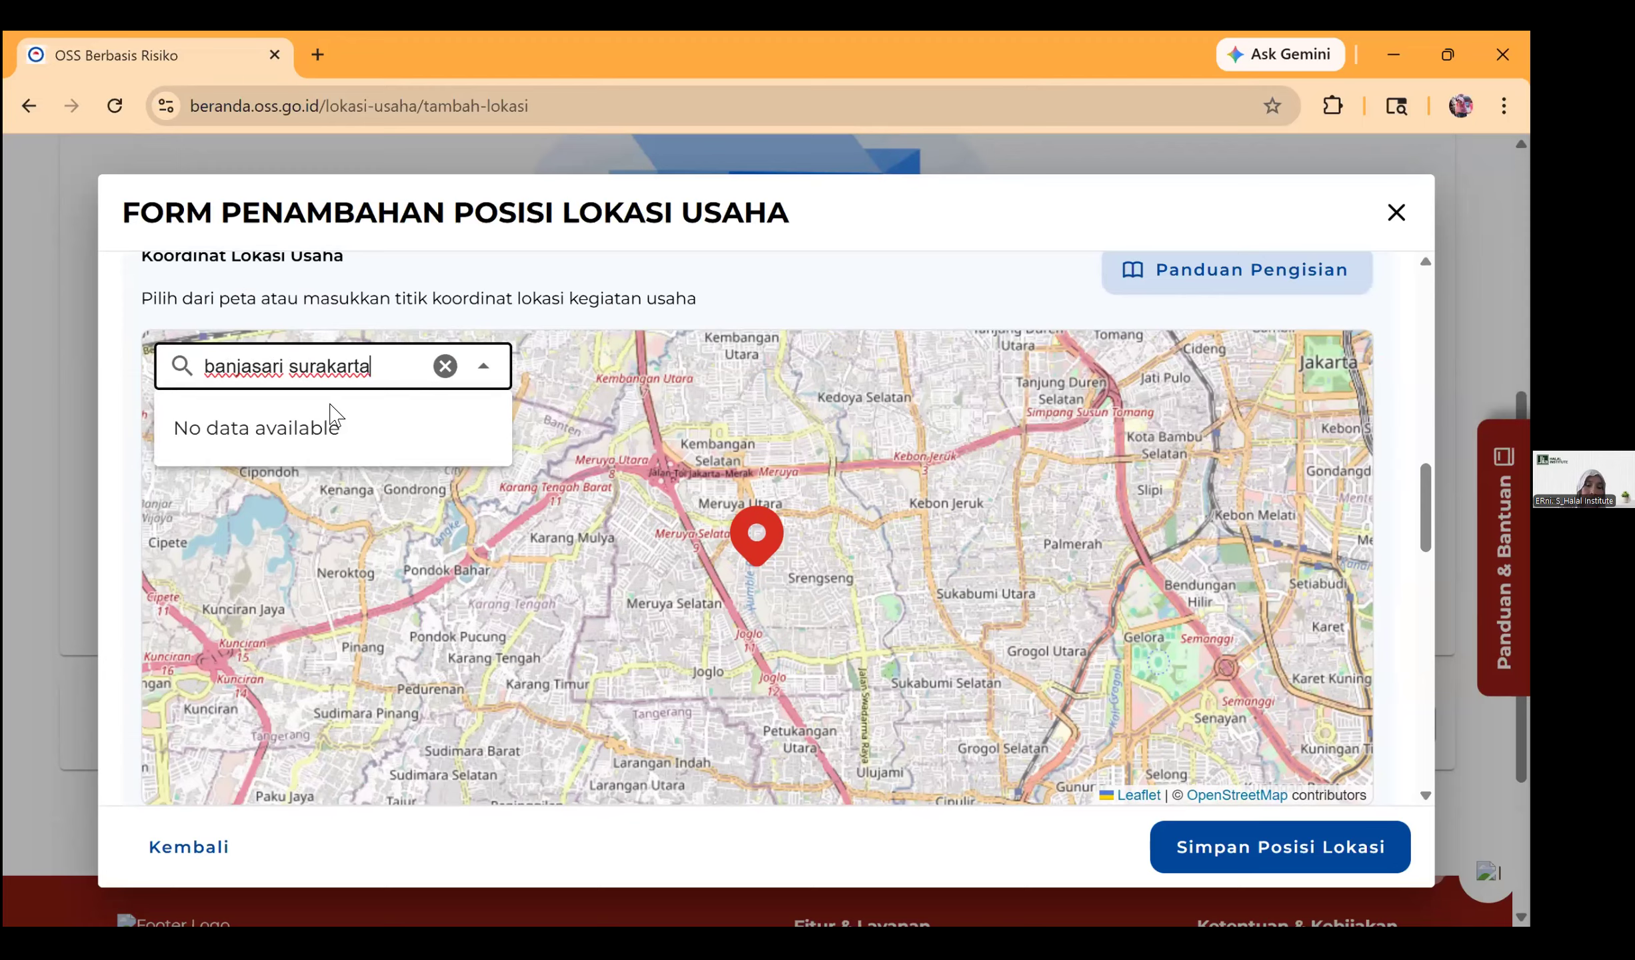
key("ctrl+a")
key("BackSpace")
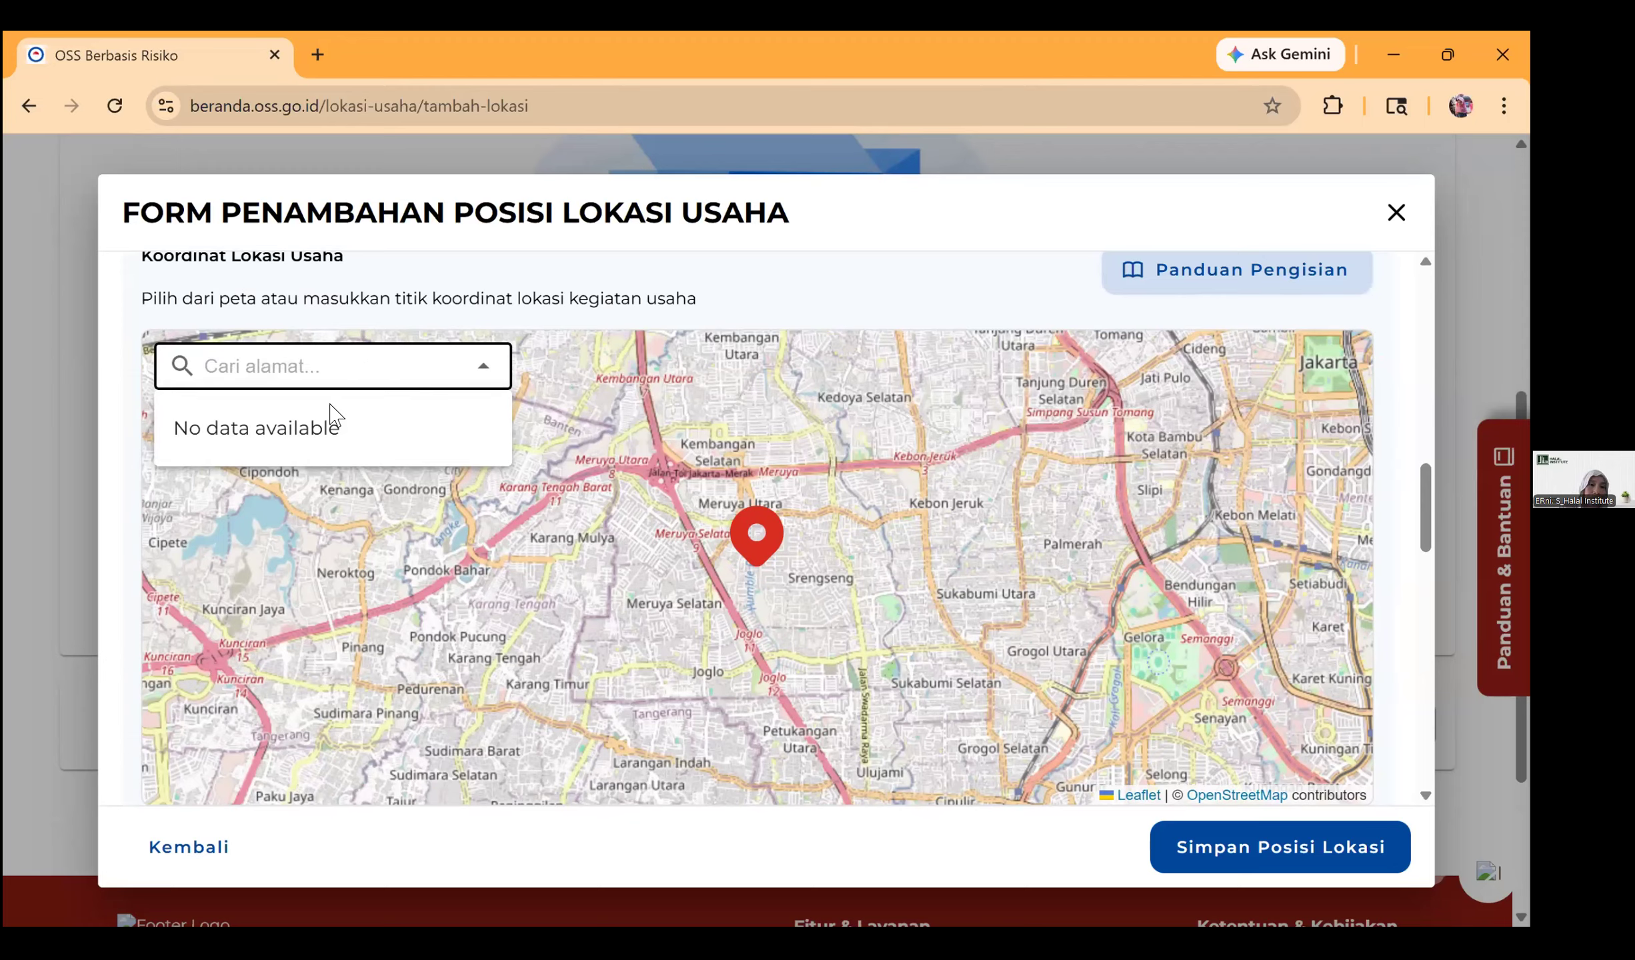
Step: Search the map for "surakarta" and place the business location at Surakarta, Kecamatan Pasar Kliwon, Jawa Tengah
type("surakarta")
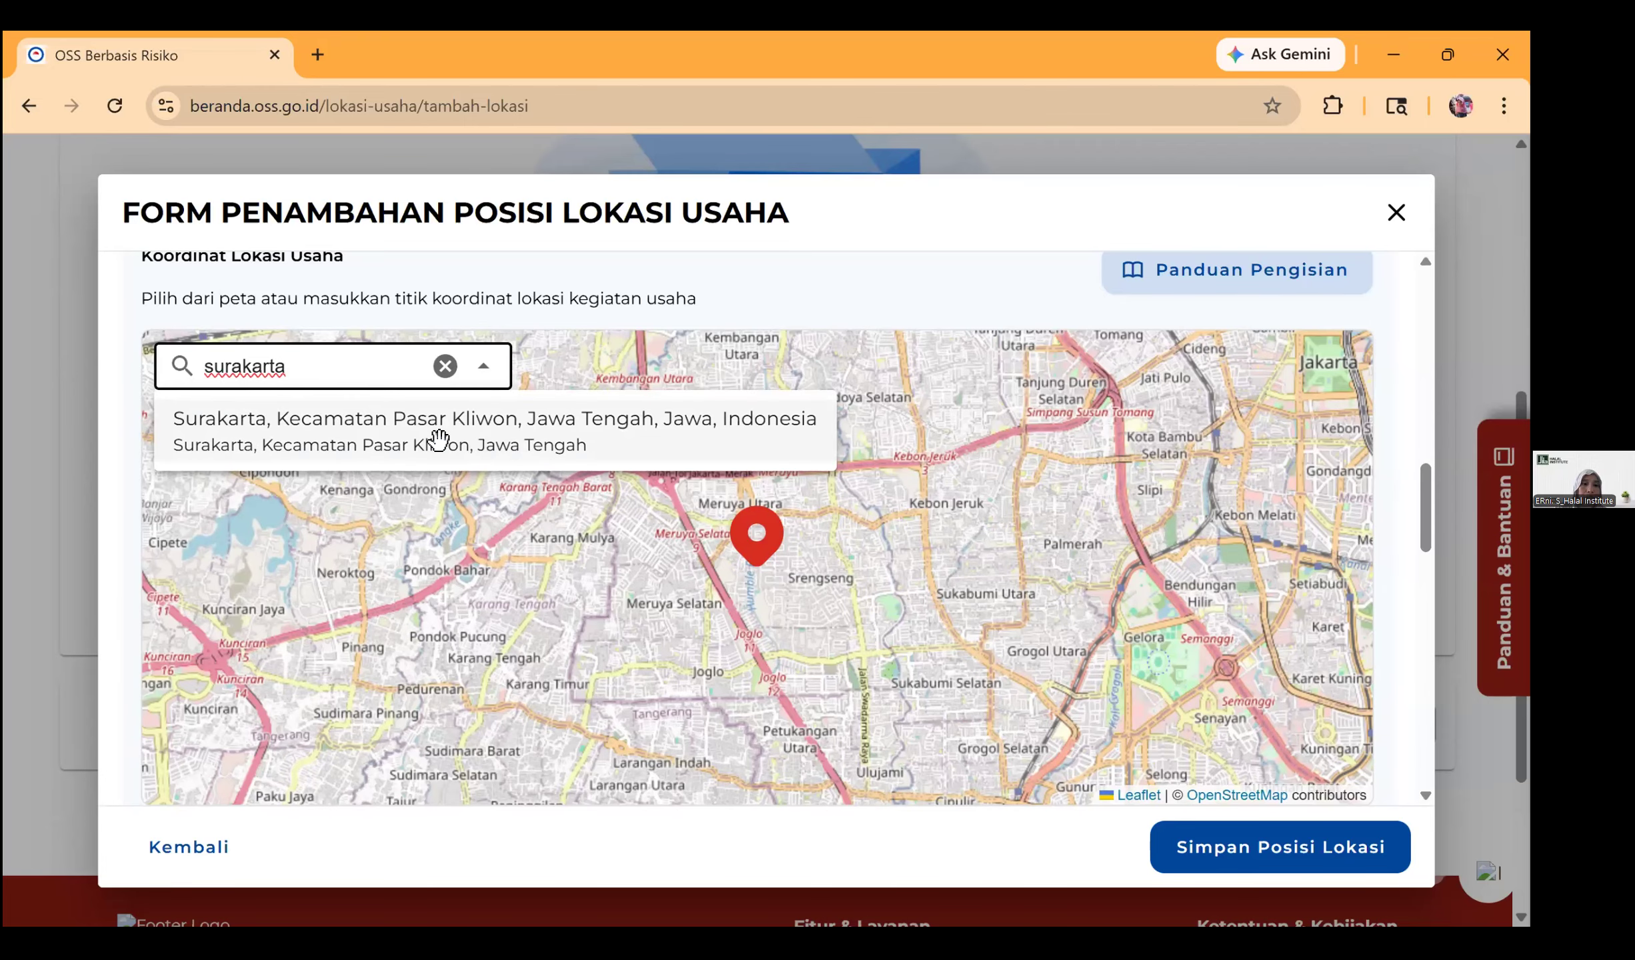
key("Down")
key("Return")
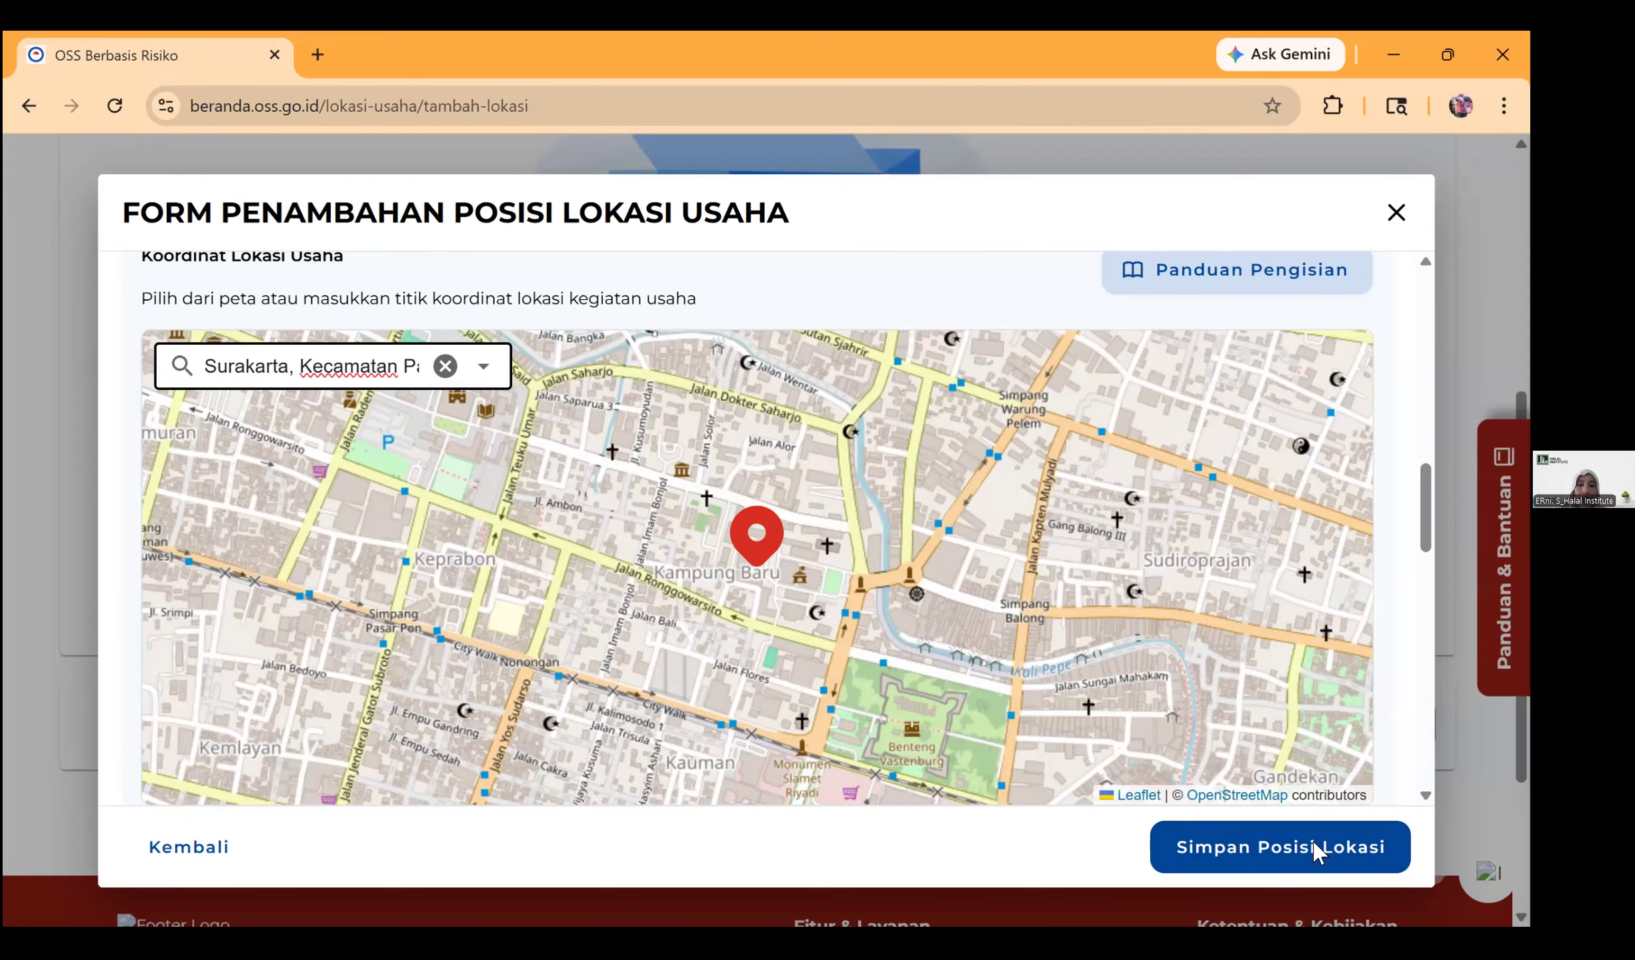
Step: Try to save the location position, and fill in the required land area (Luas Lahan) with 500 m²
left_click(1157, 846)
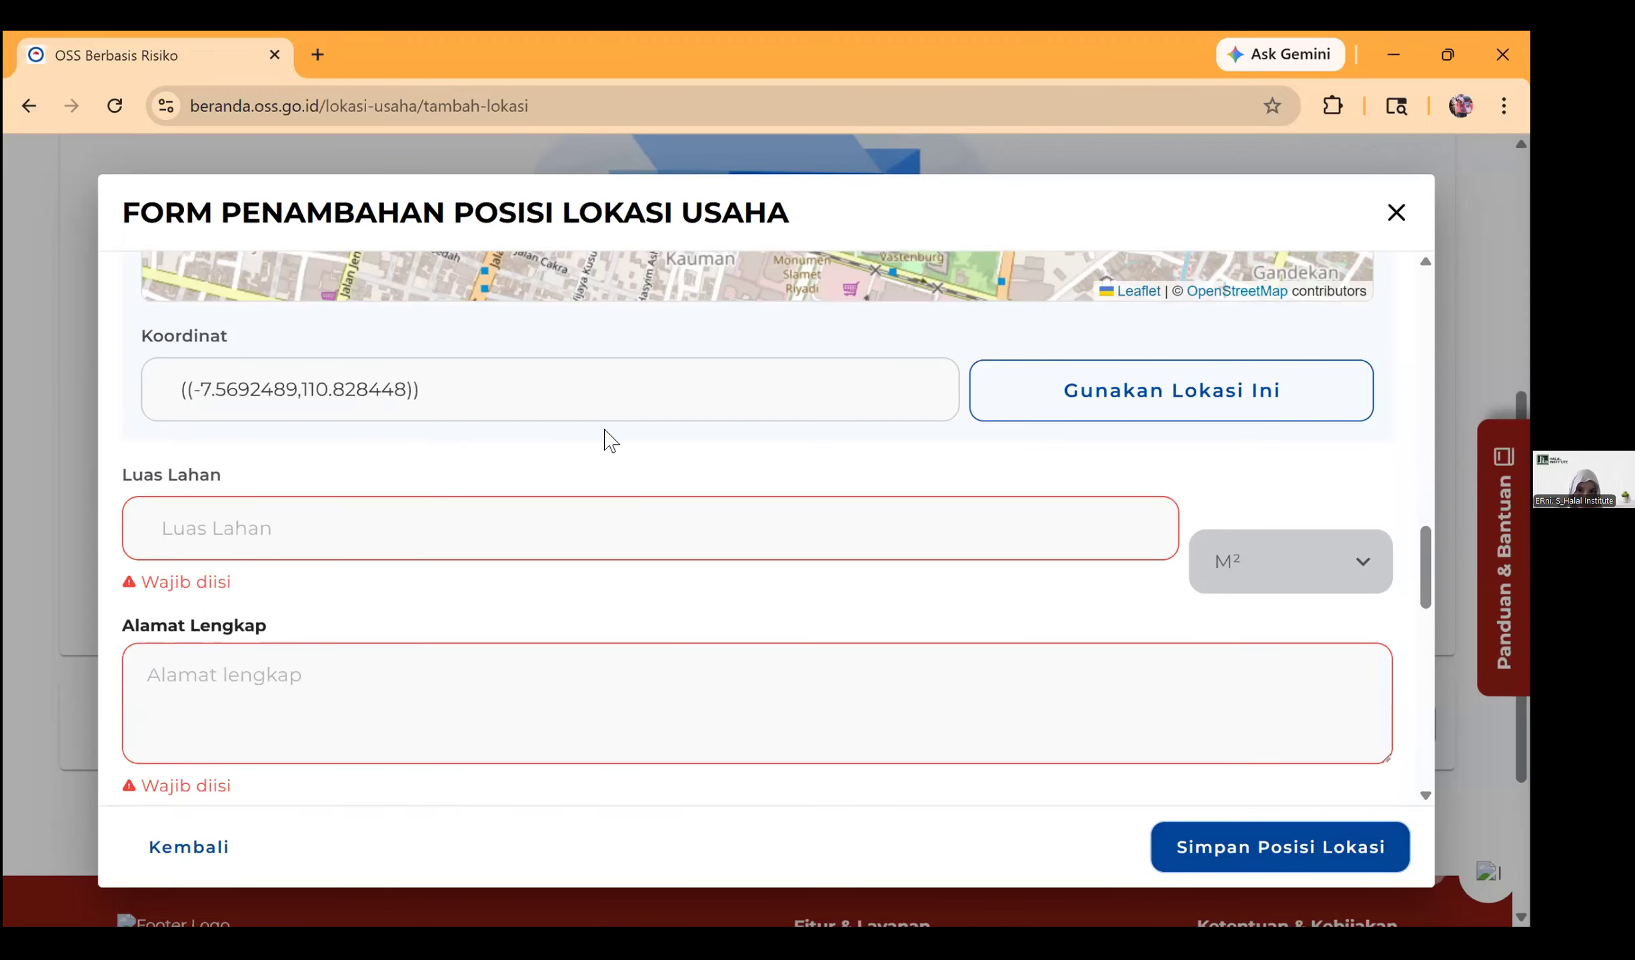
left_click(840, 416)
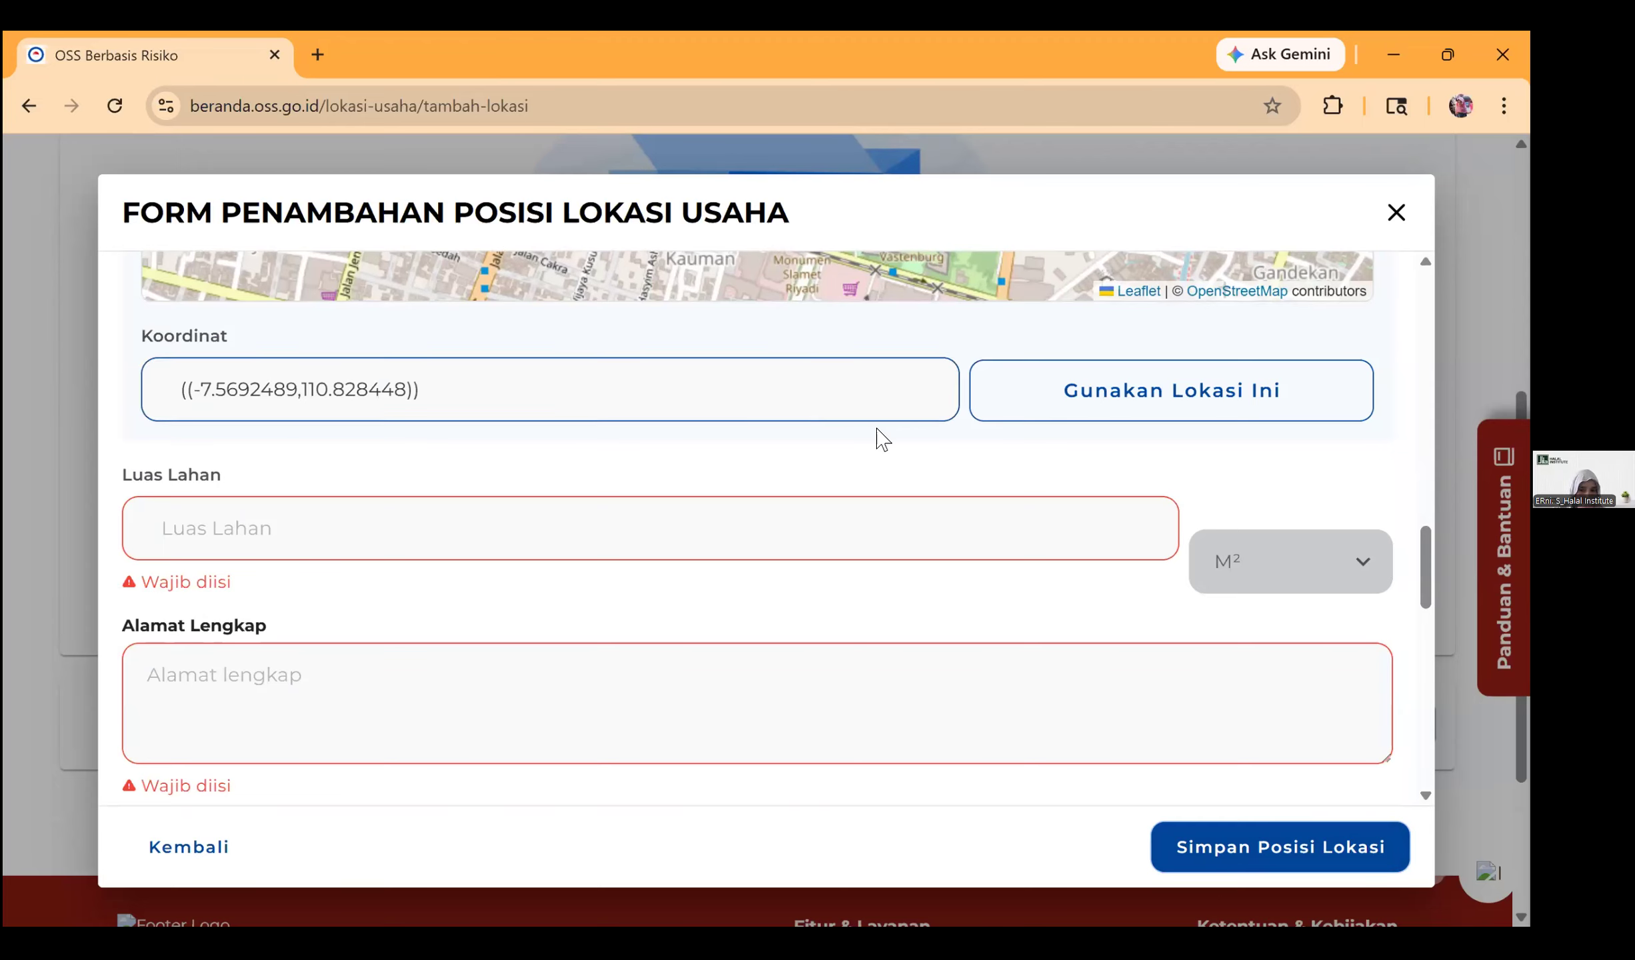
left_click(1119, 412)
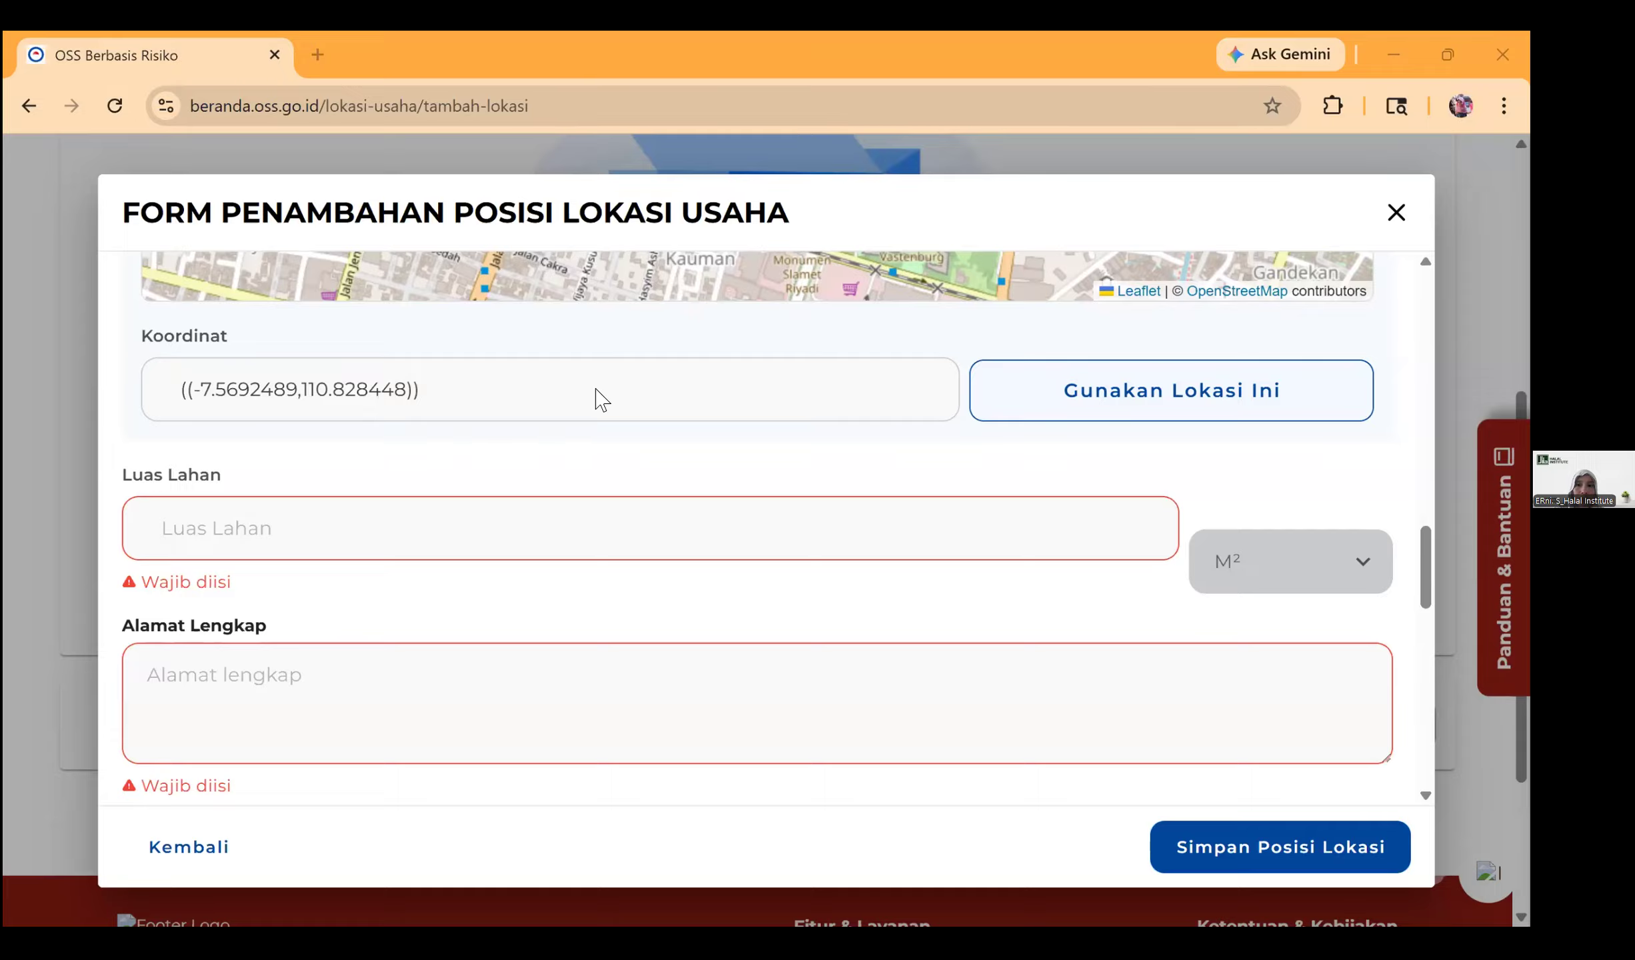
left_click(212, 535)
type("500")
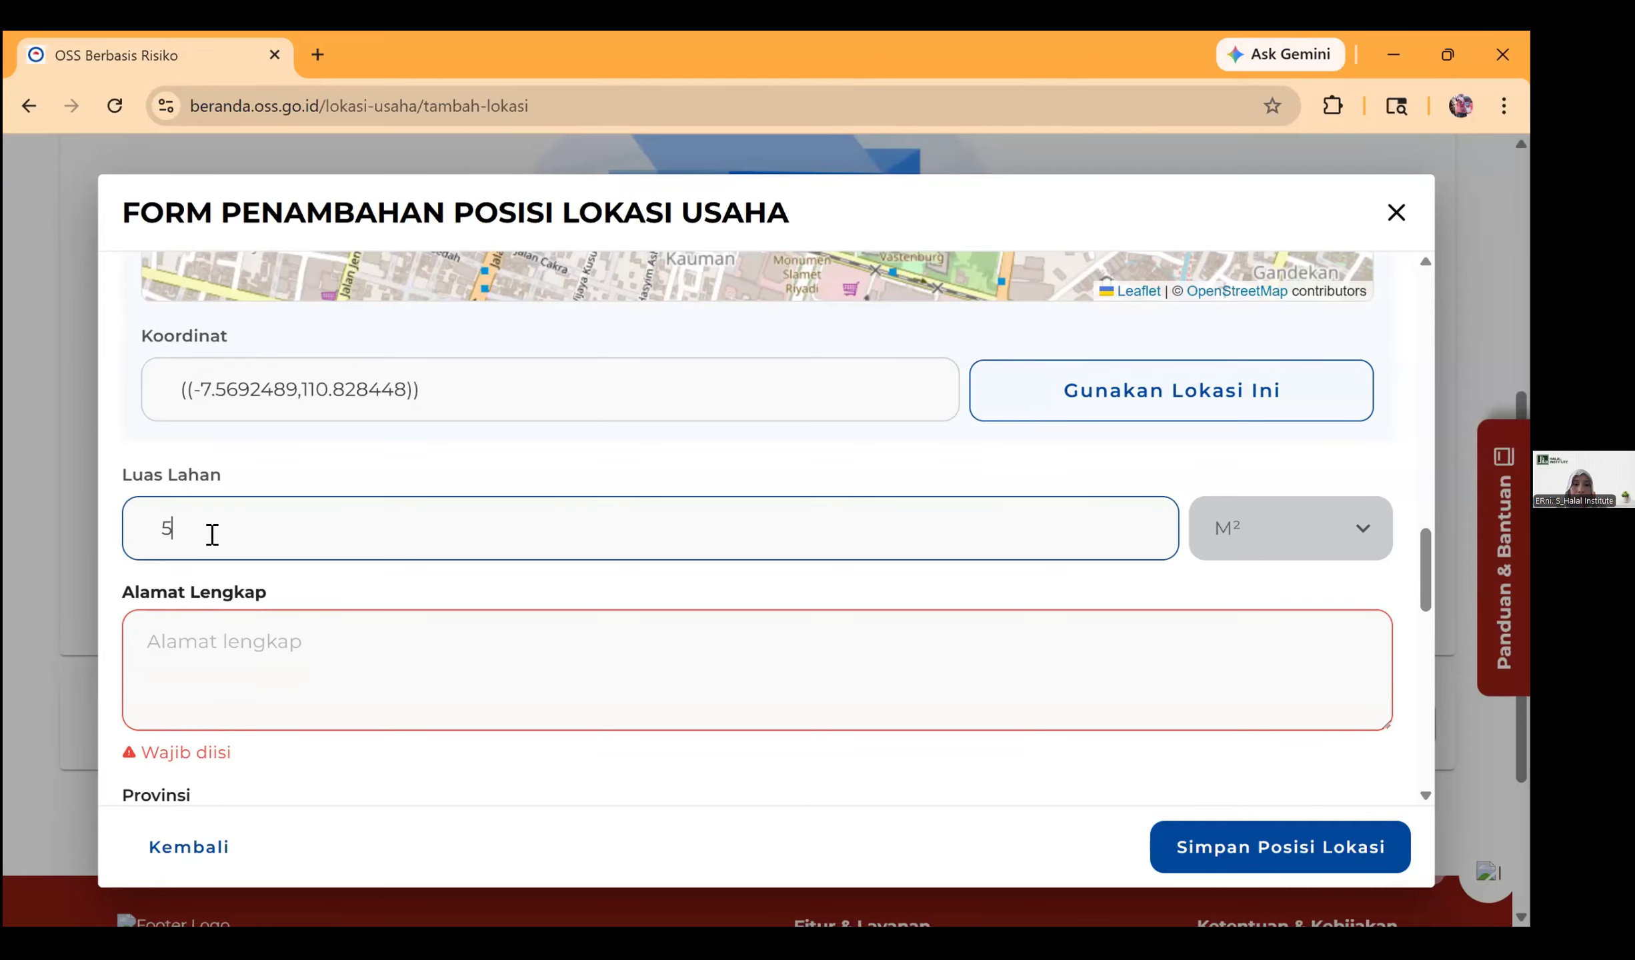
Step: Enter the business location's full address (Alamat Lengkap) and remove any surplus characters
left_click(157, 642)
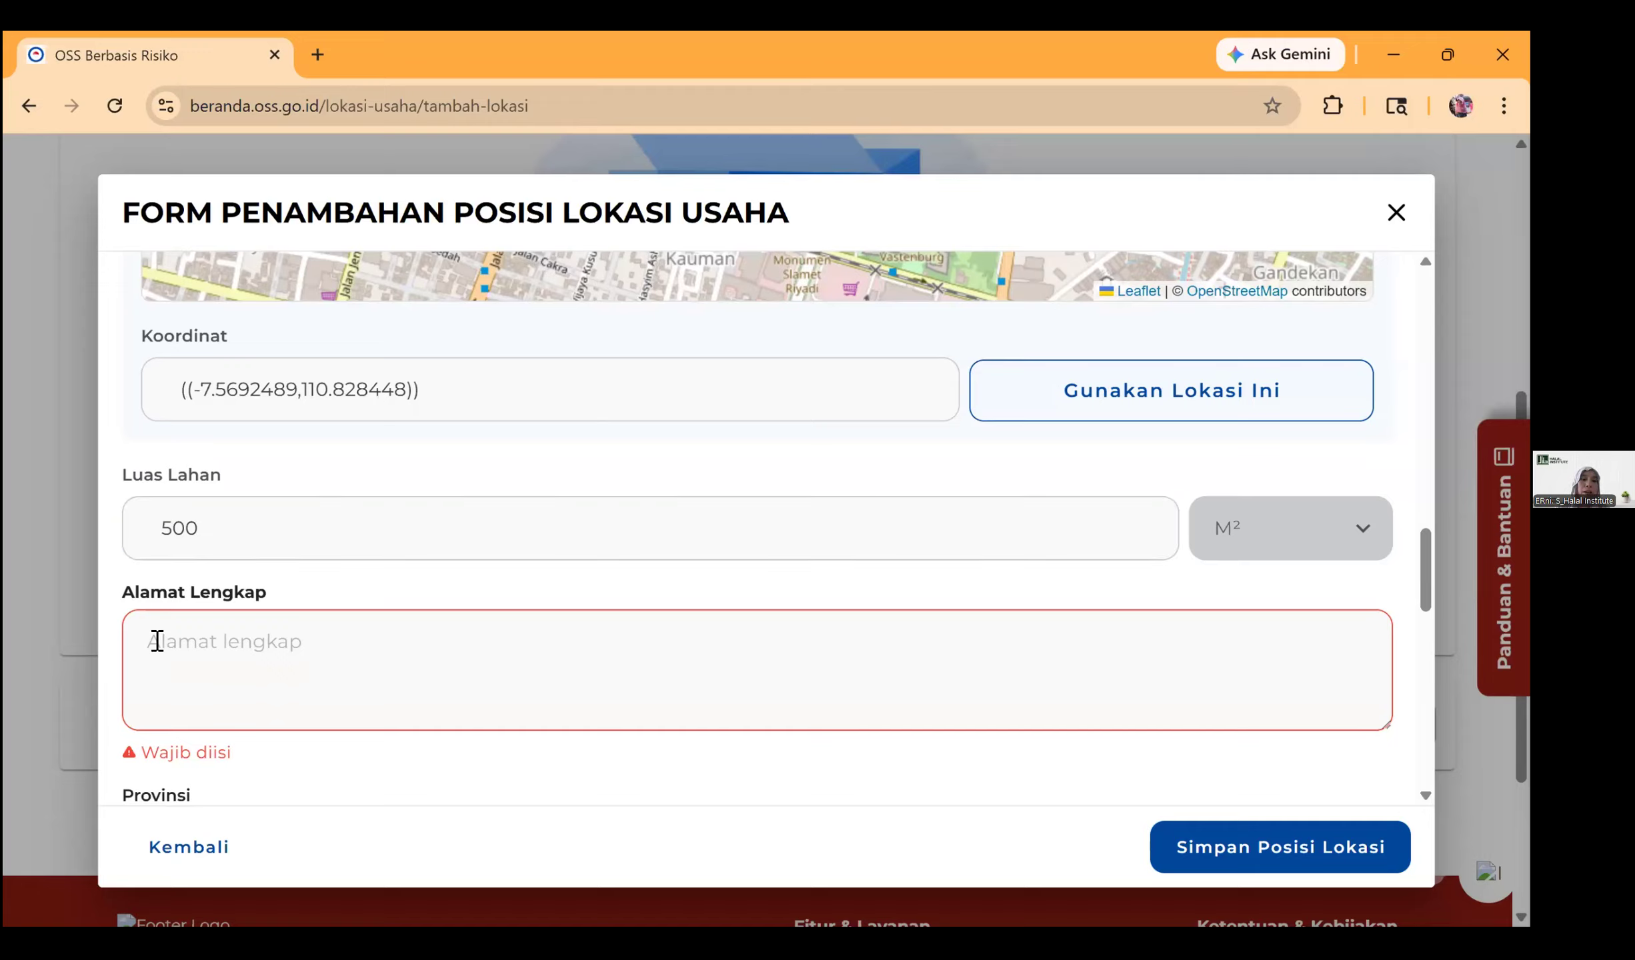
type("das")
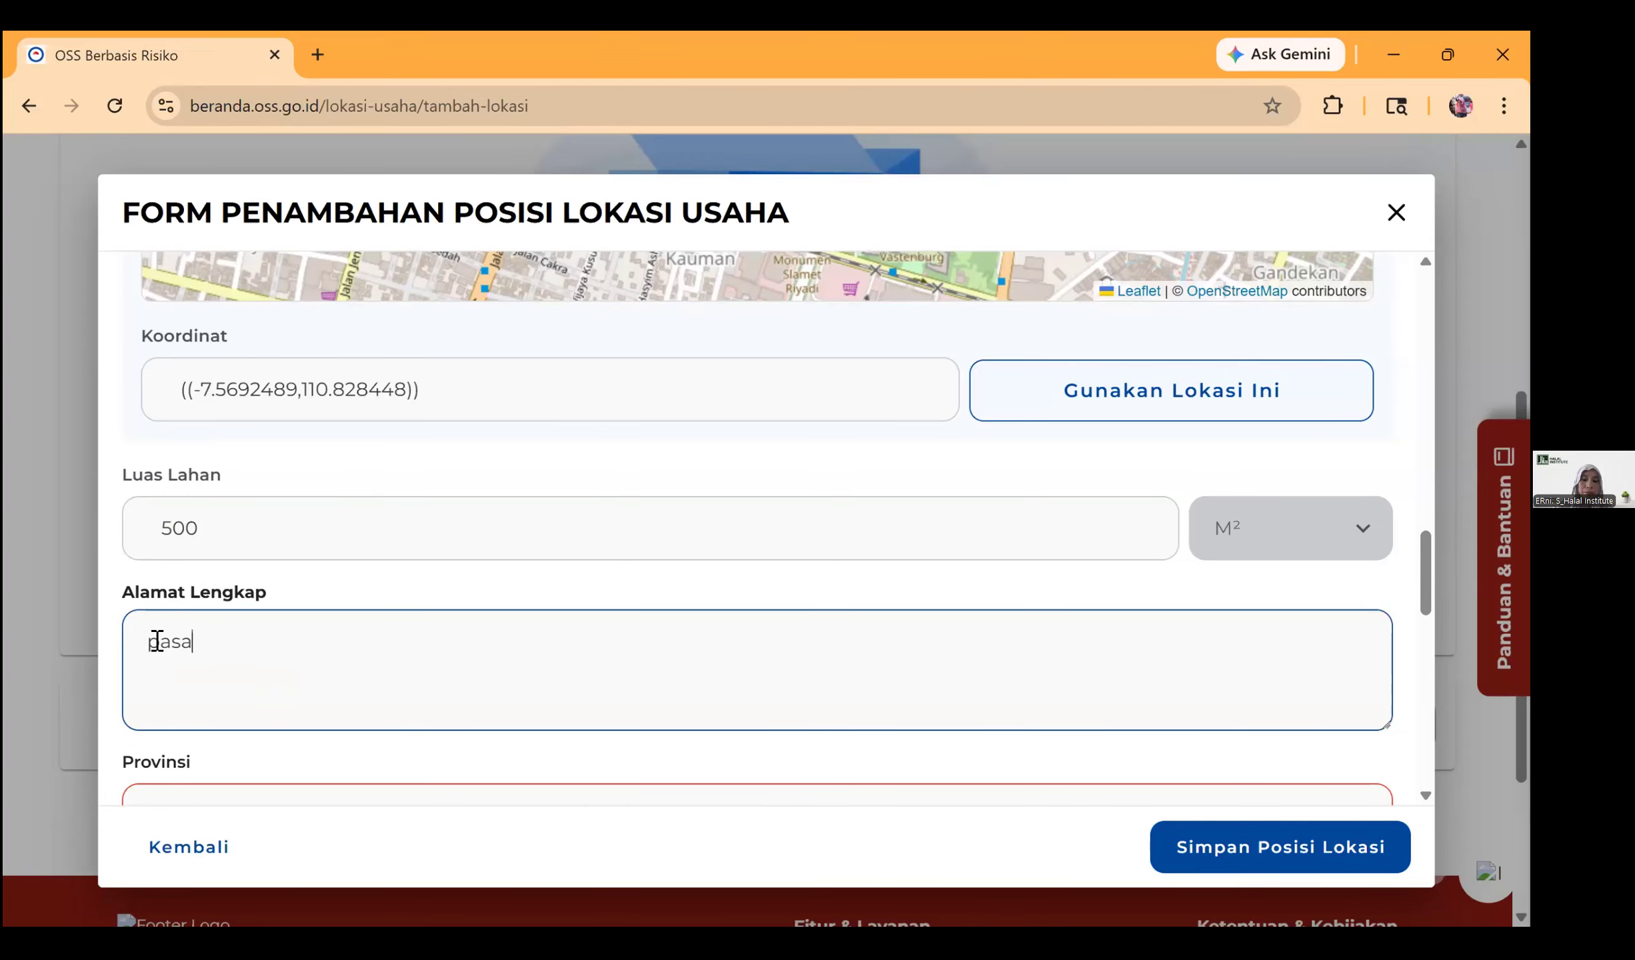
type("ar kliwon")
key("BackSpace")
key("BackSpace")
key("BackSpace")
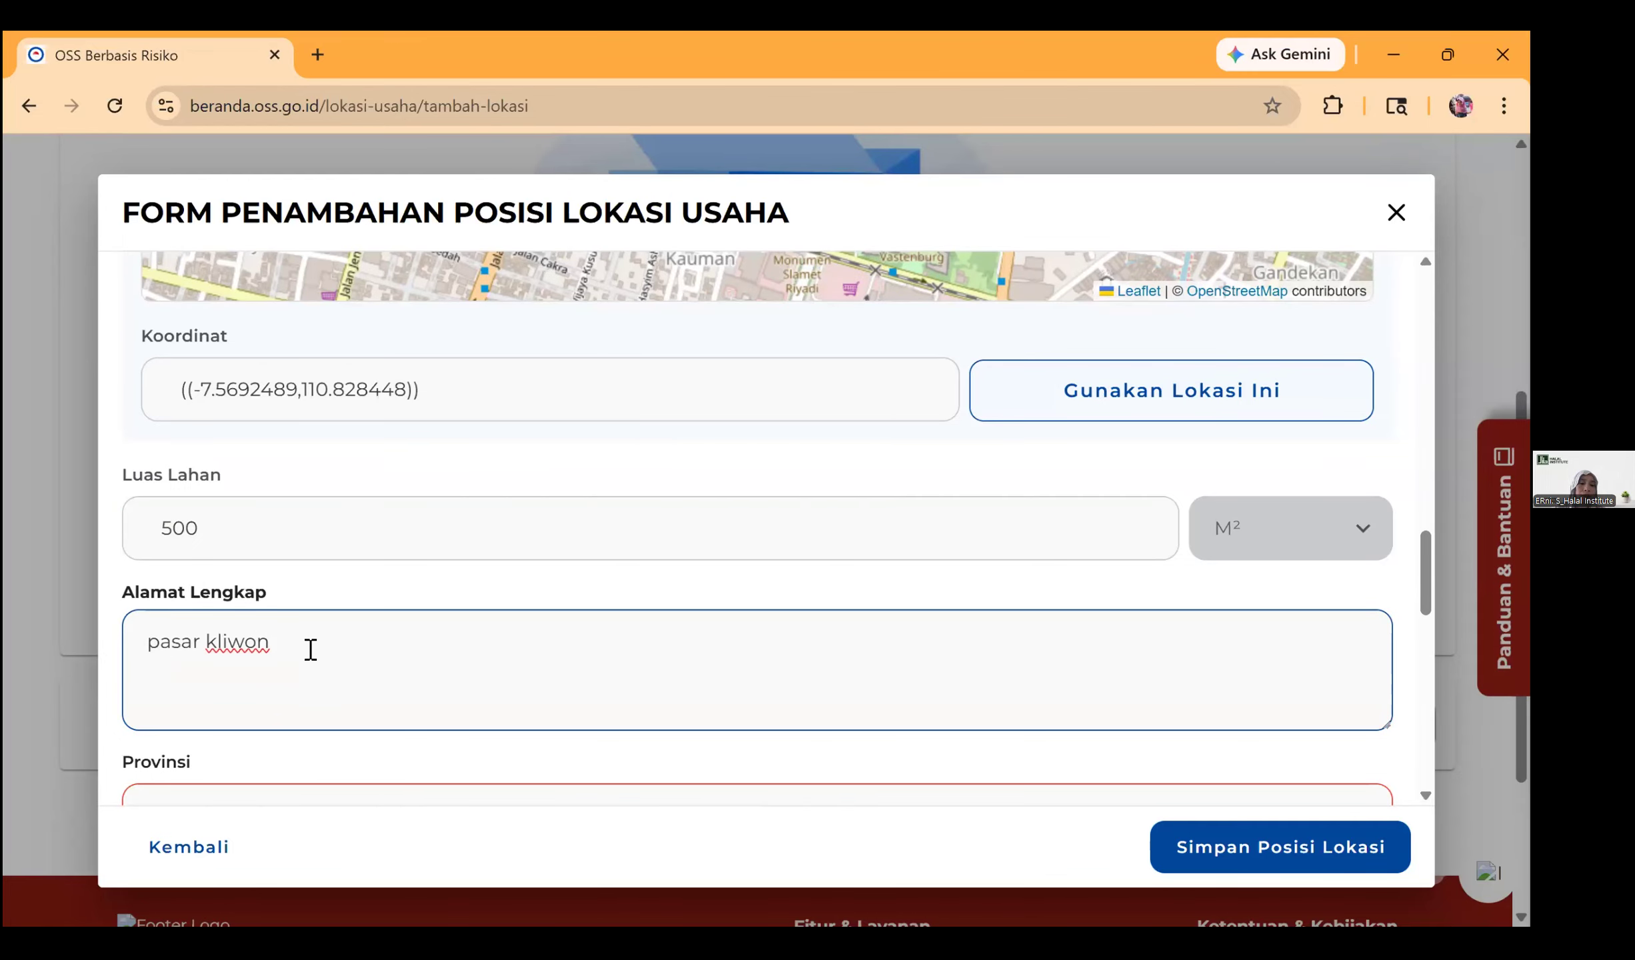
Step: Set the location's province to Jawa Tengah and its city to Kota Surakarta
scroll(248, 533, "down", 3)
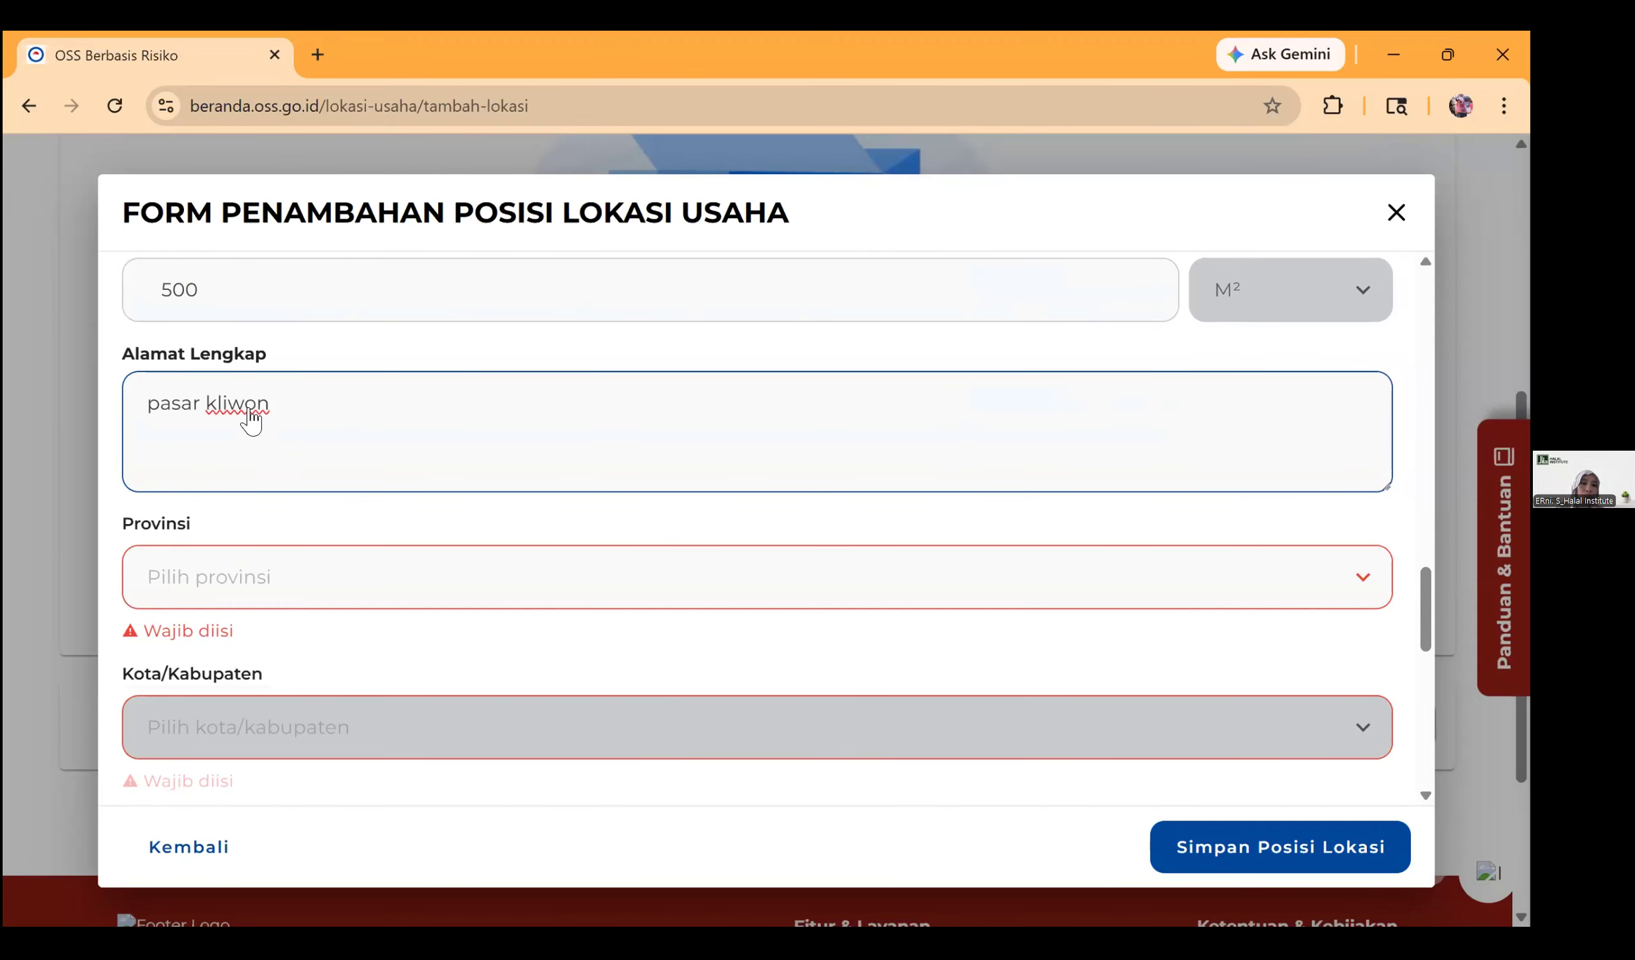
key("Tab")
scroll(250, 420, "down", 3)
scroll(250, 420, "down", 6)
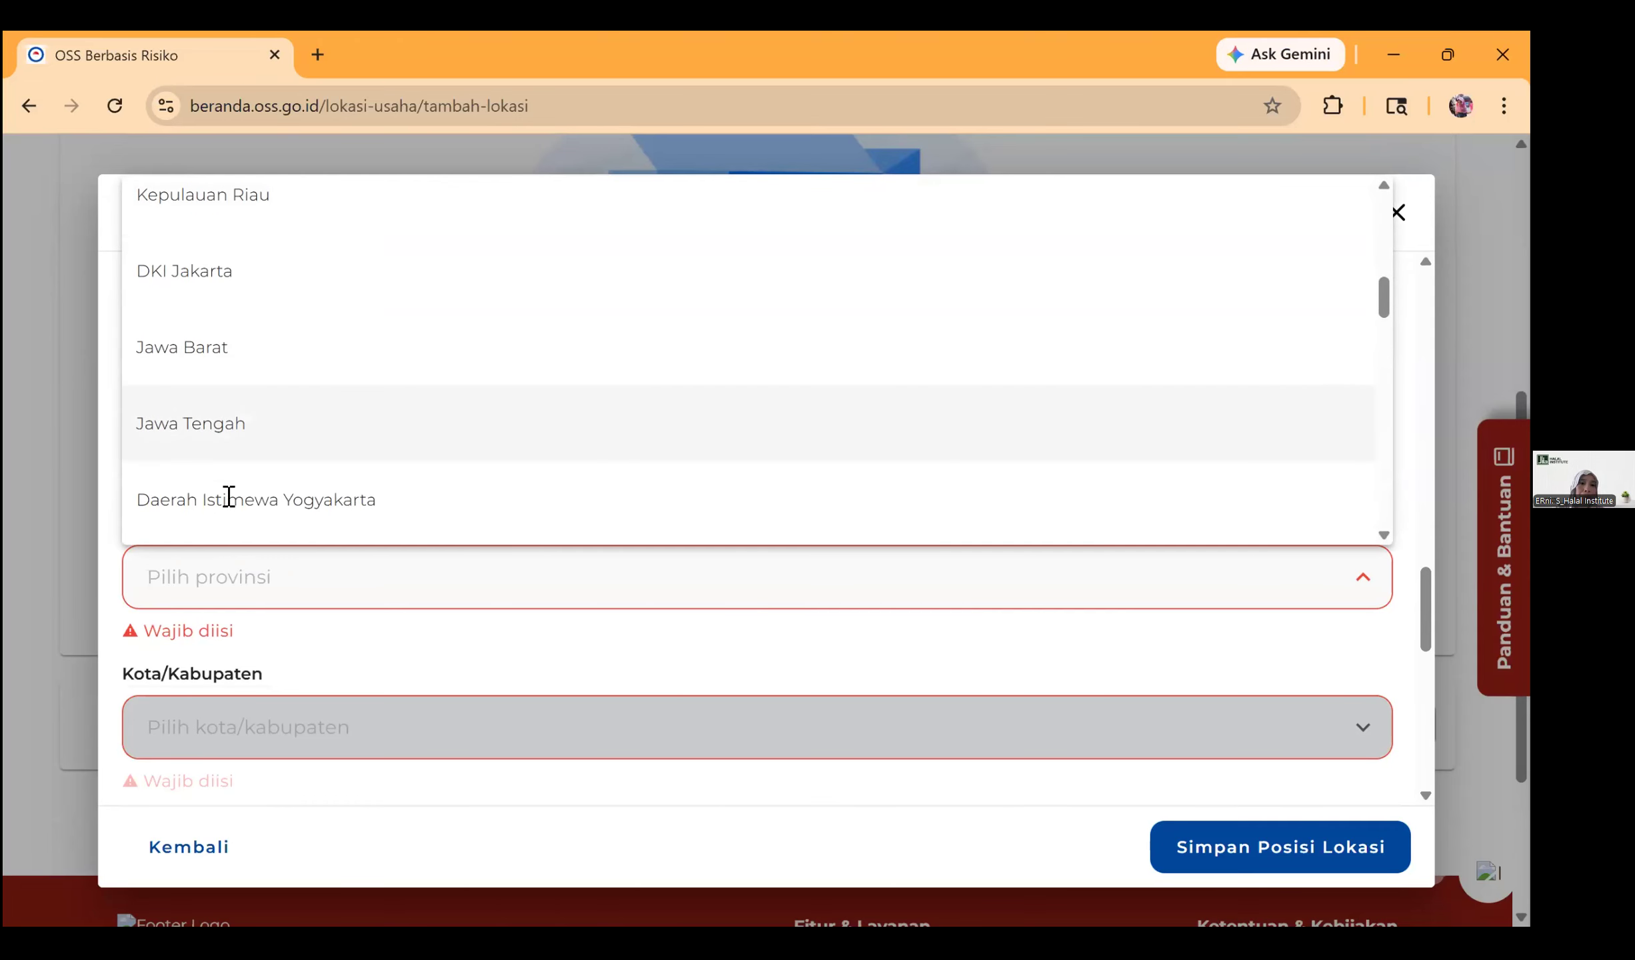
left_click(194, 454)
scroll(391, 654, "down", 3)
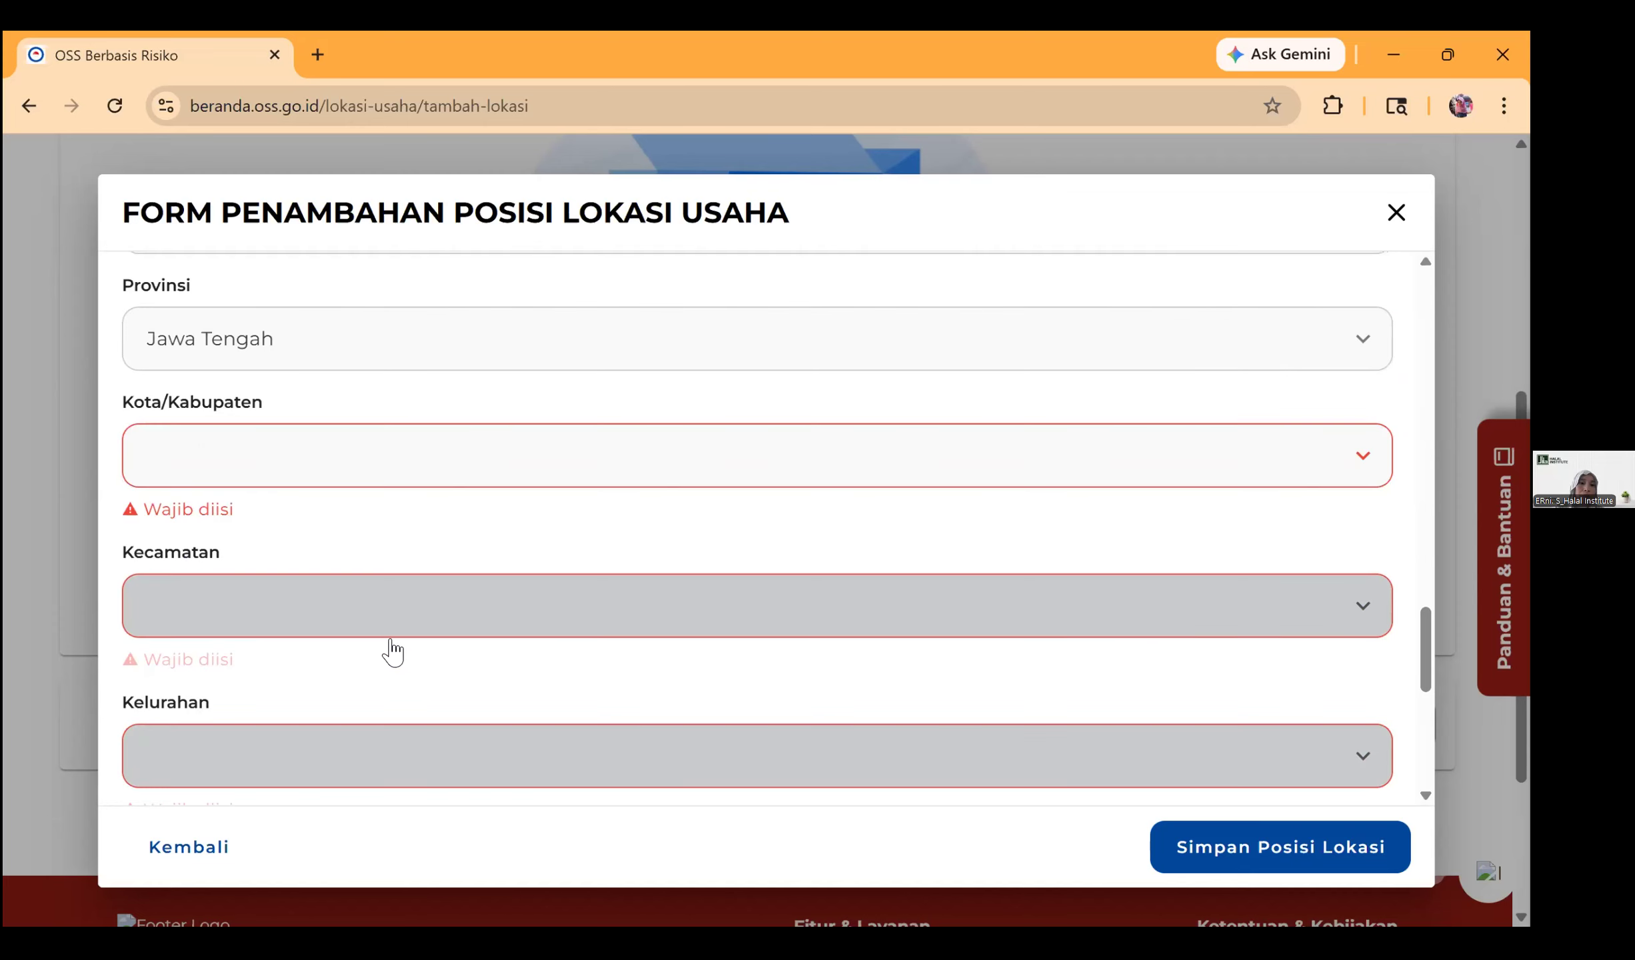
key("Tab")
scroll(350, 620, "down", 3)
scroll(338, 624, "down", 7)
scroll(299, 618, "down", 8)
scroll(291, 616, "down", 9)
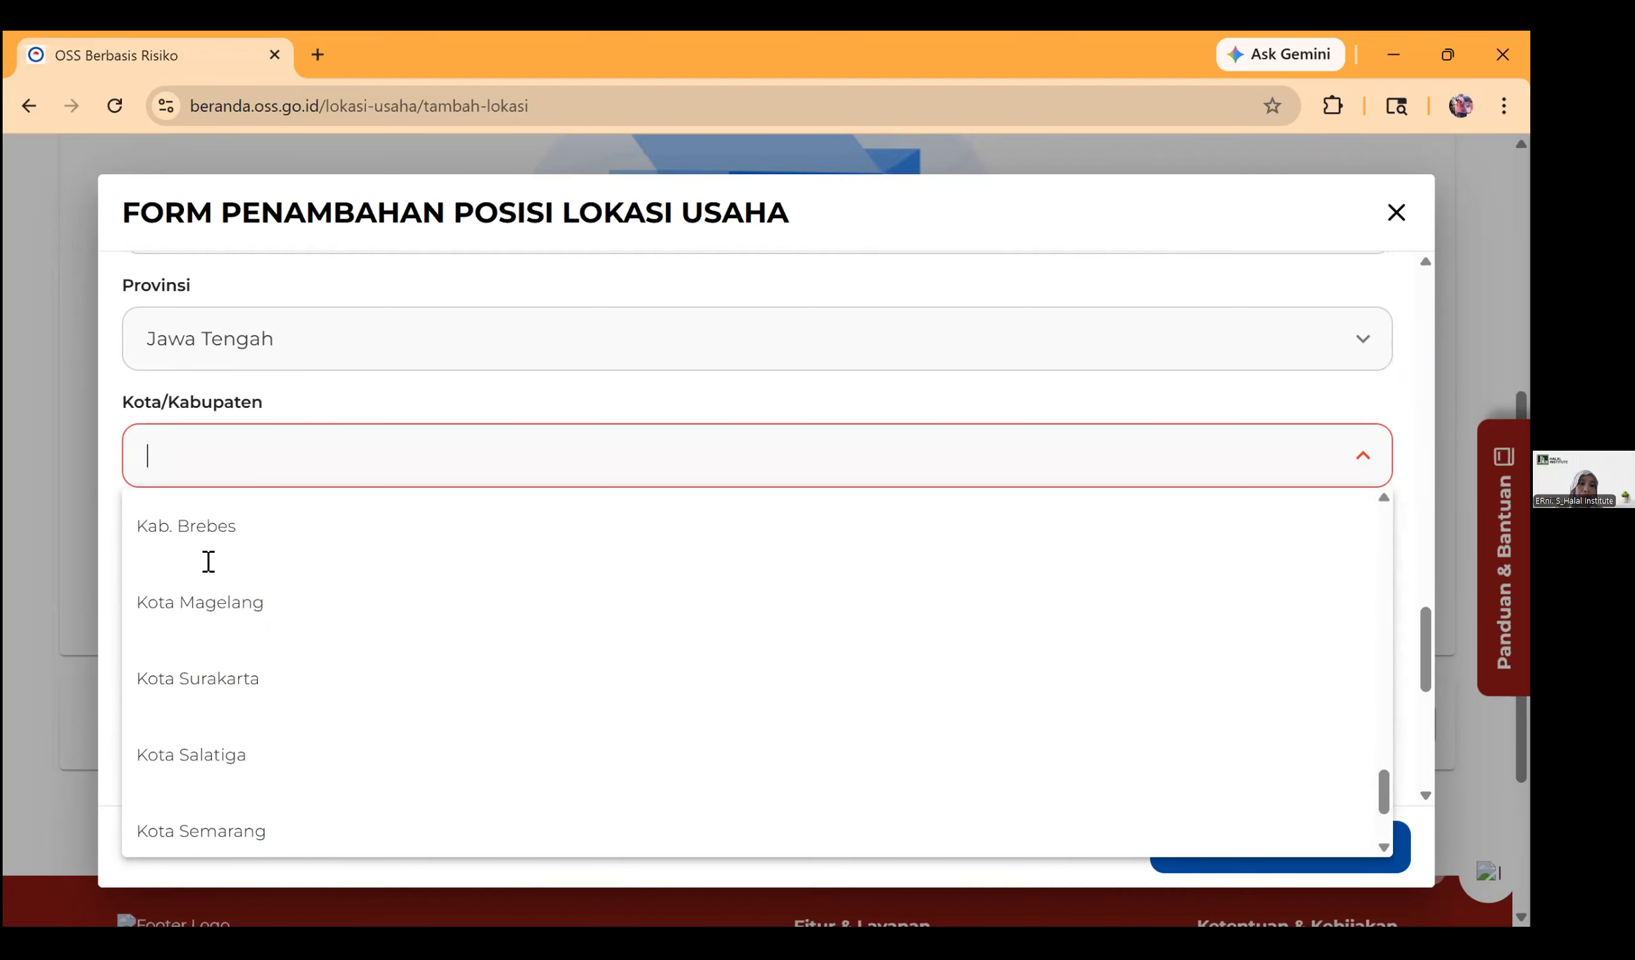
scroll(209, 562, "down", 2)
left_click(202, 570)
Step: Complete the location's area details with Kecamatan Pasar Kliwon, Kelurahan Pasarkliwon and the postal code
left_click(202, 572)
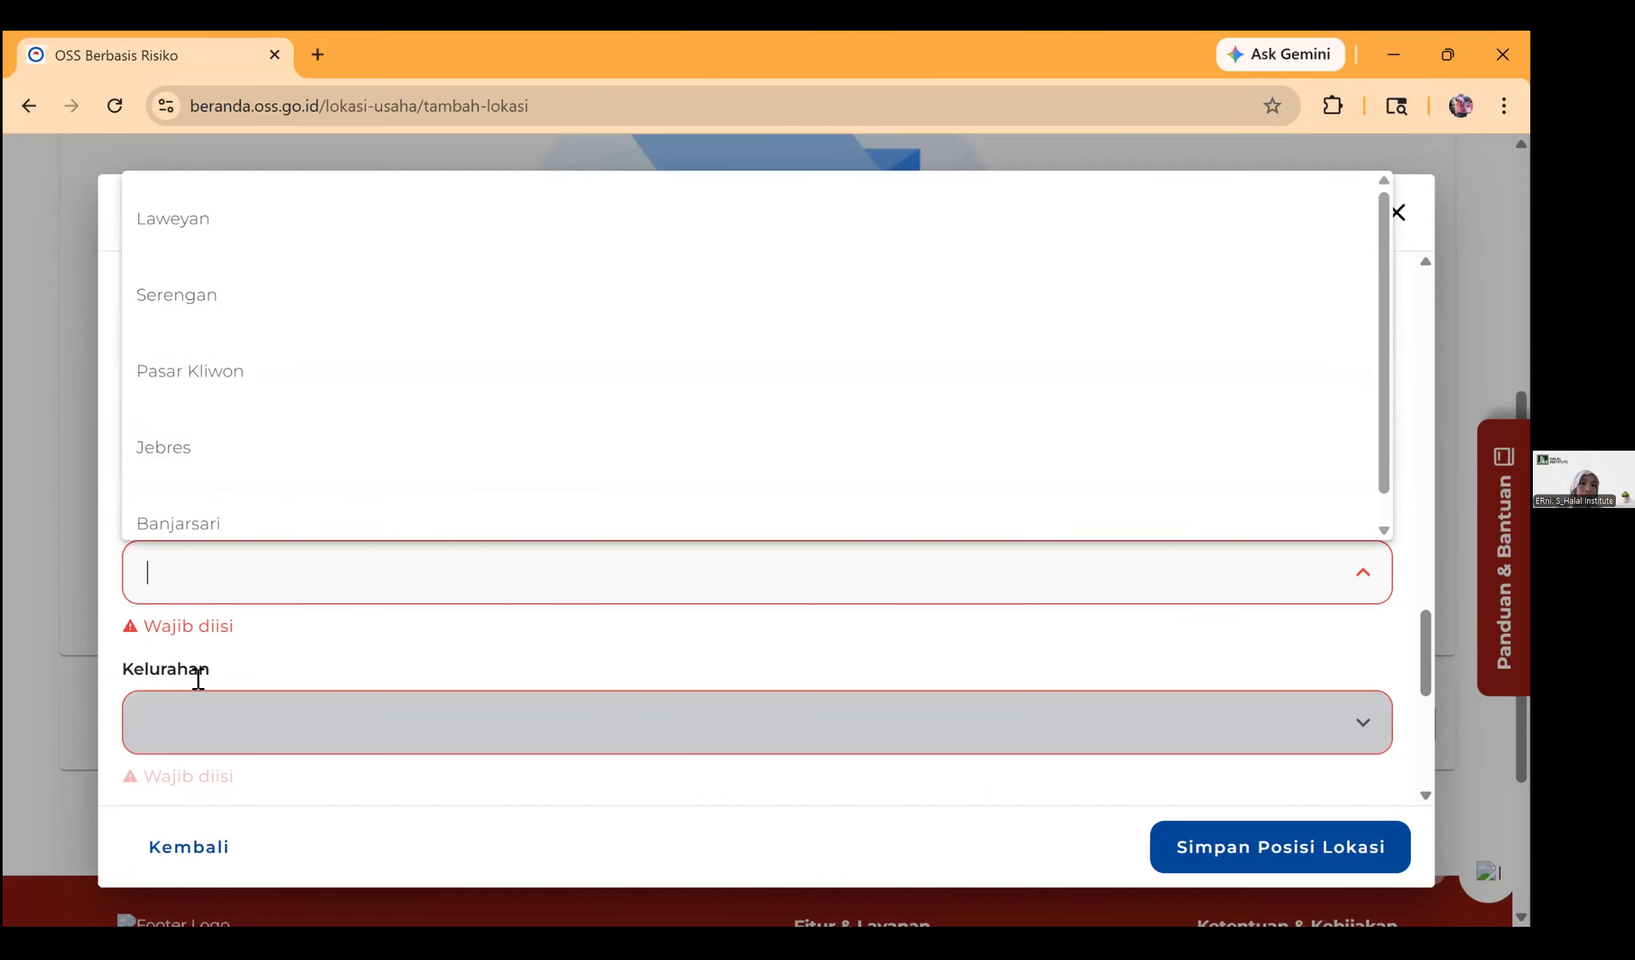
left_click(244, 372)
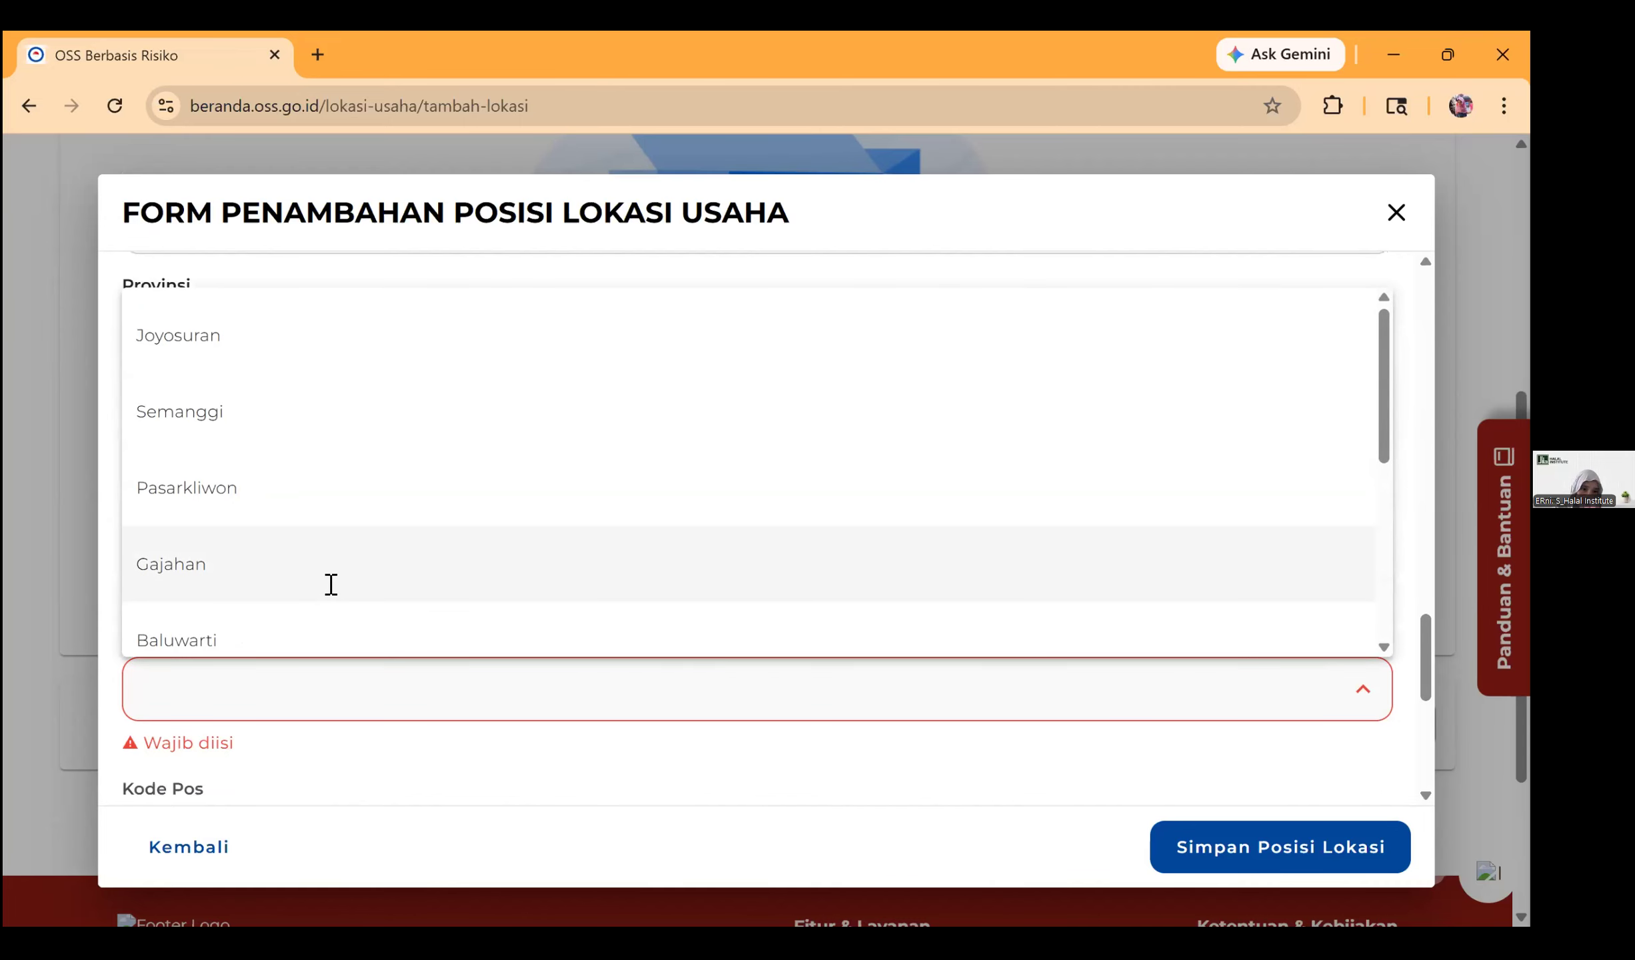
left_click(330, 493)
scroll(293, 577, "down", 1)
scroll(211, 577, "down", 1)
left_click(211, 576)
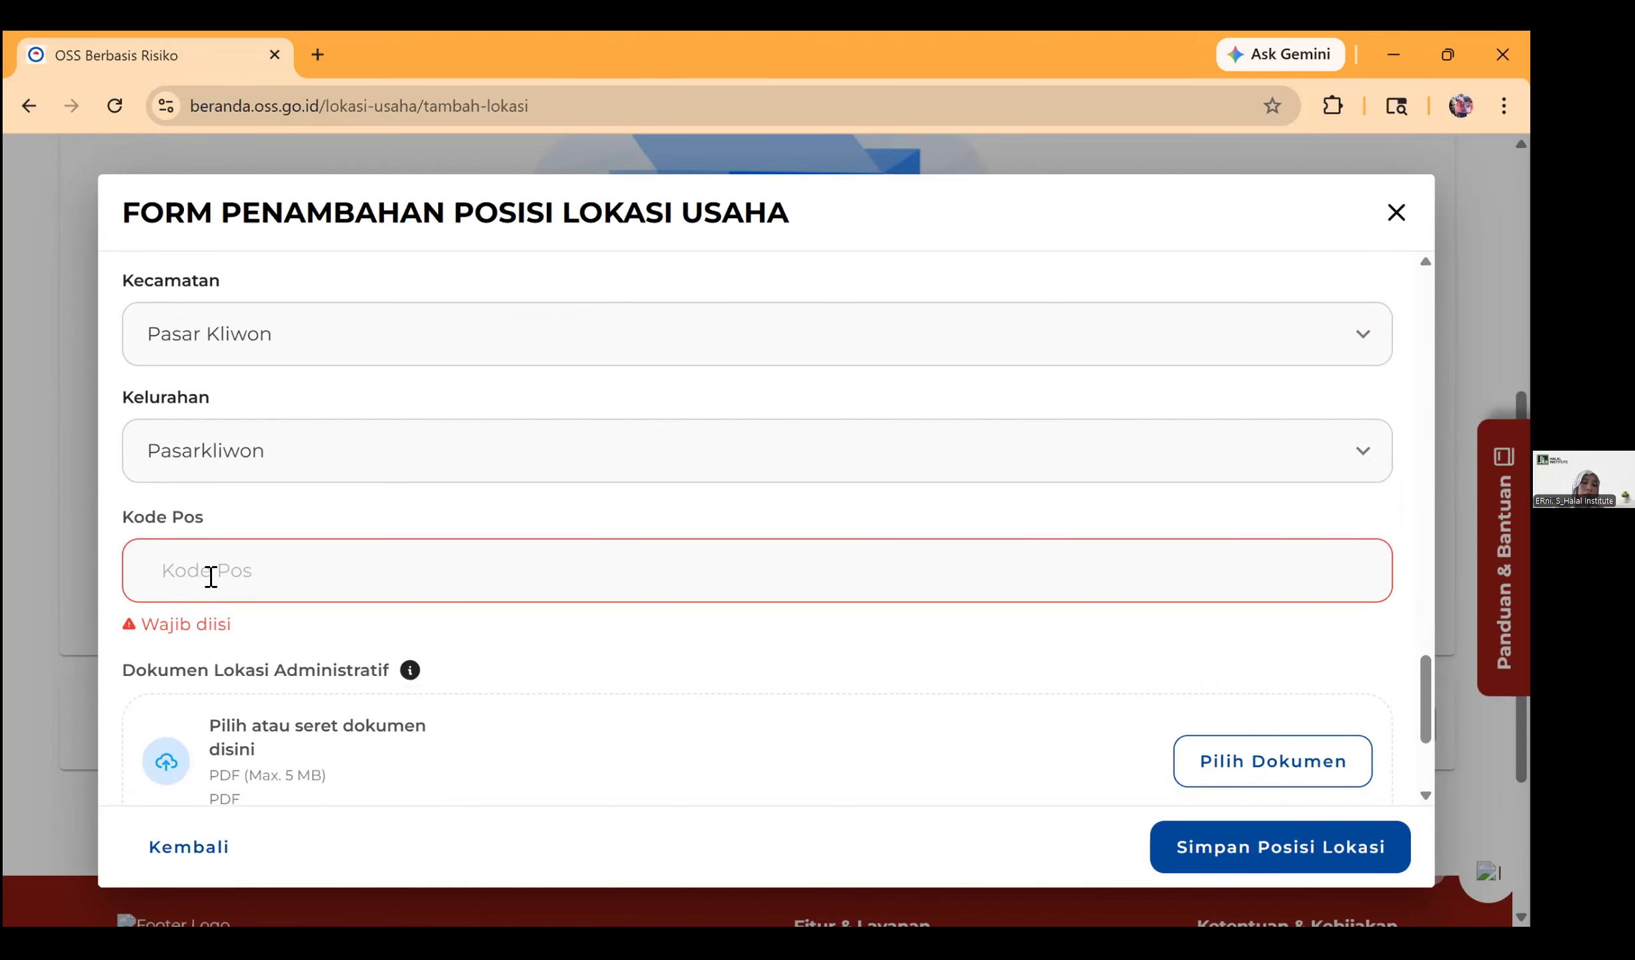
type("57137")
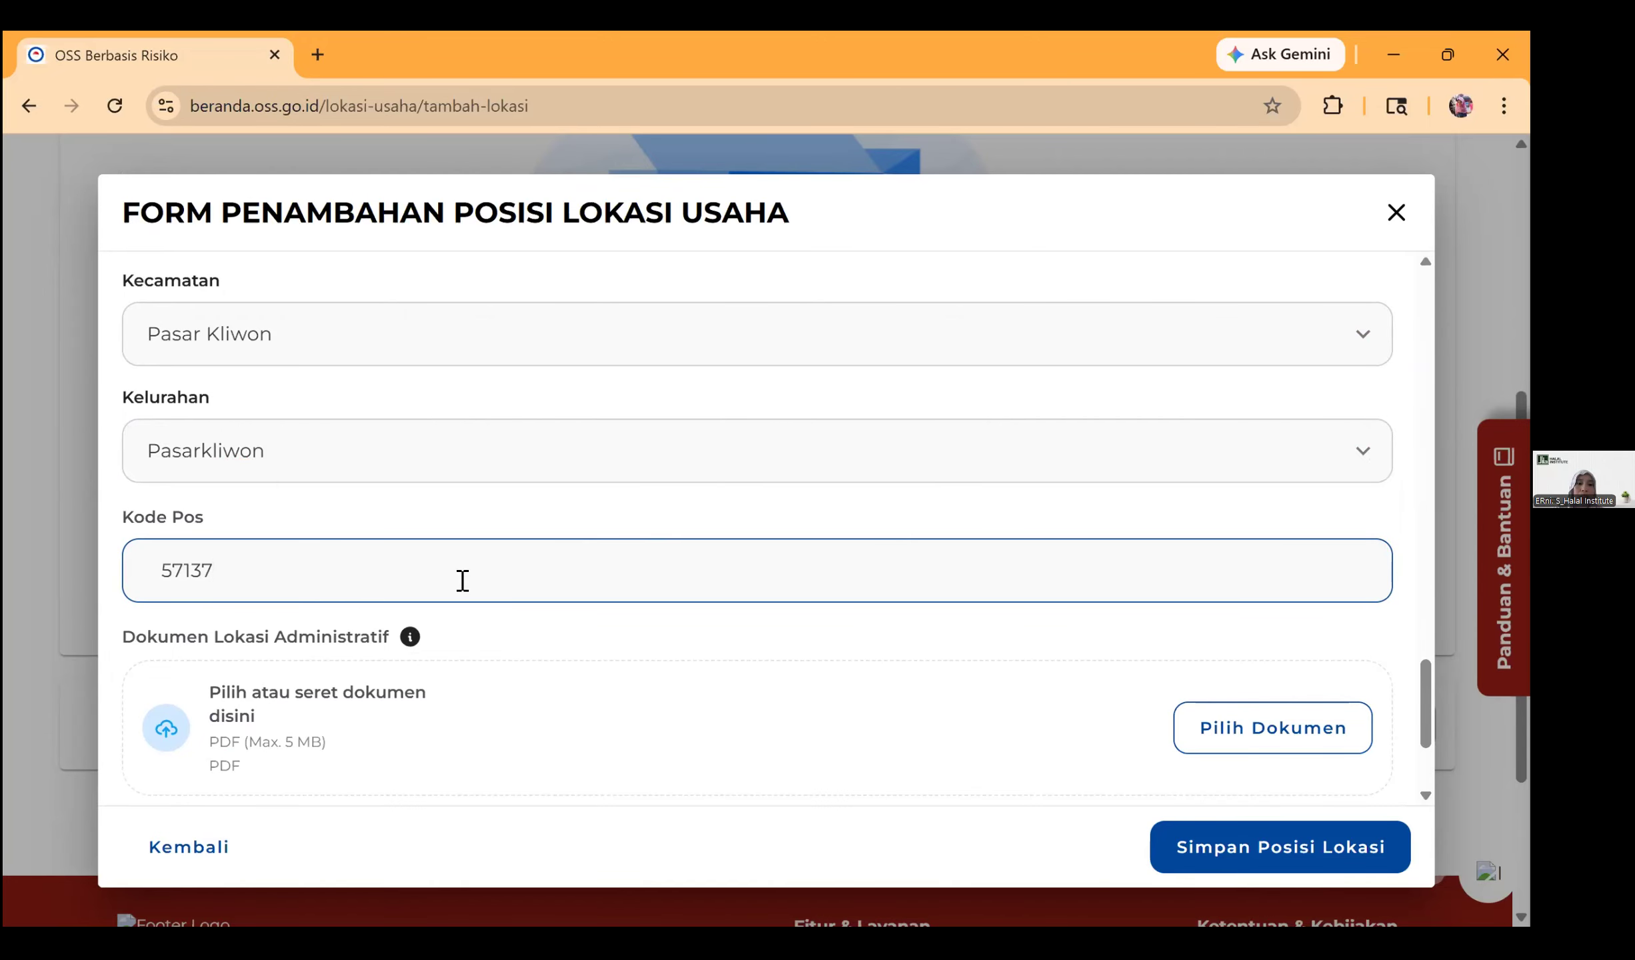
Step: Attach the 81,0 KB KTP PDF from Downloads as the administrative location document (Dokumen Lokasi Administratif)
scroll(368, 547, "down", 2)
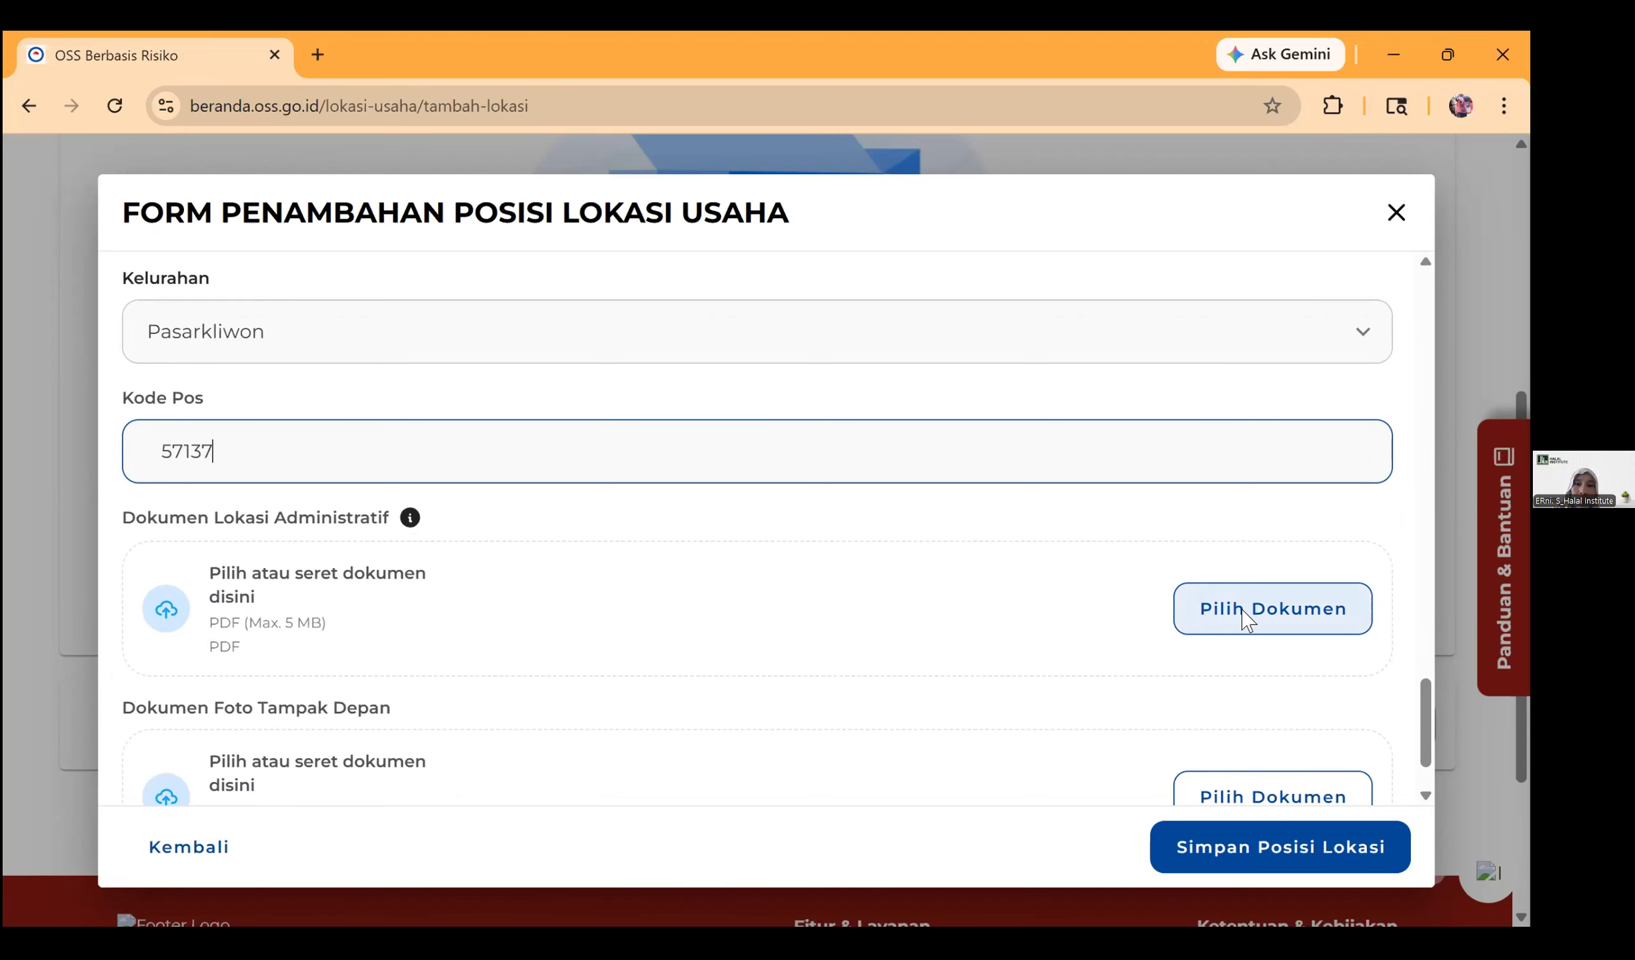
key("Tab")
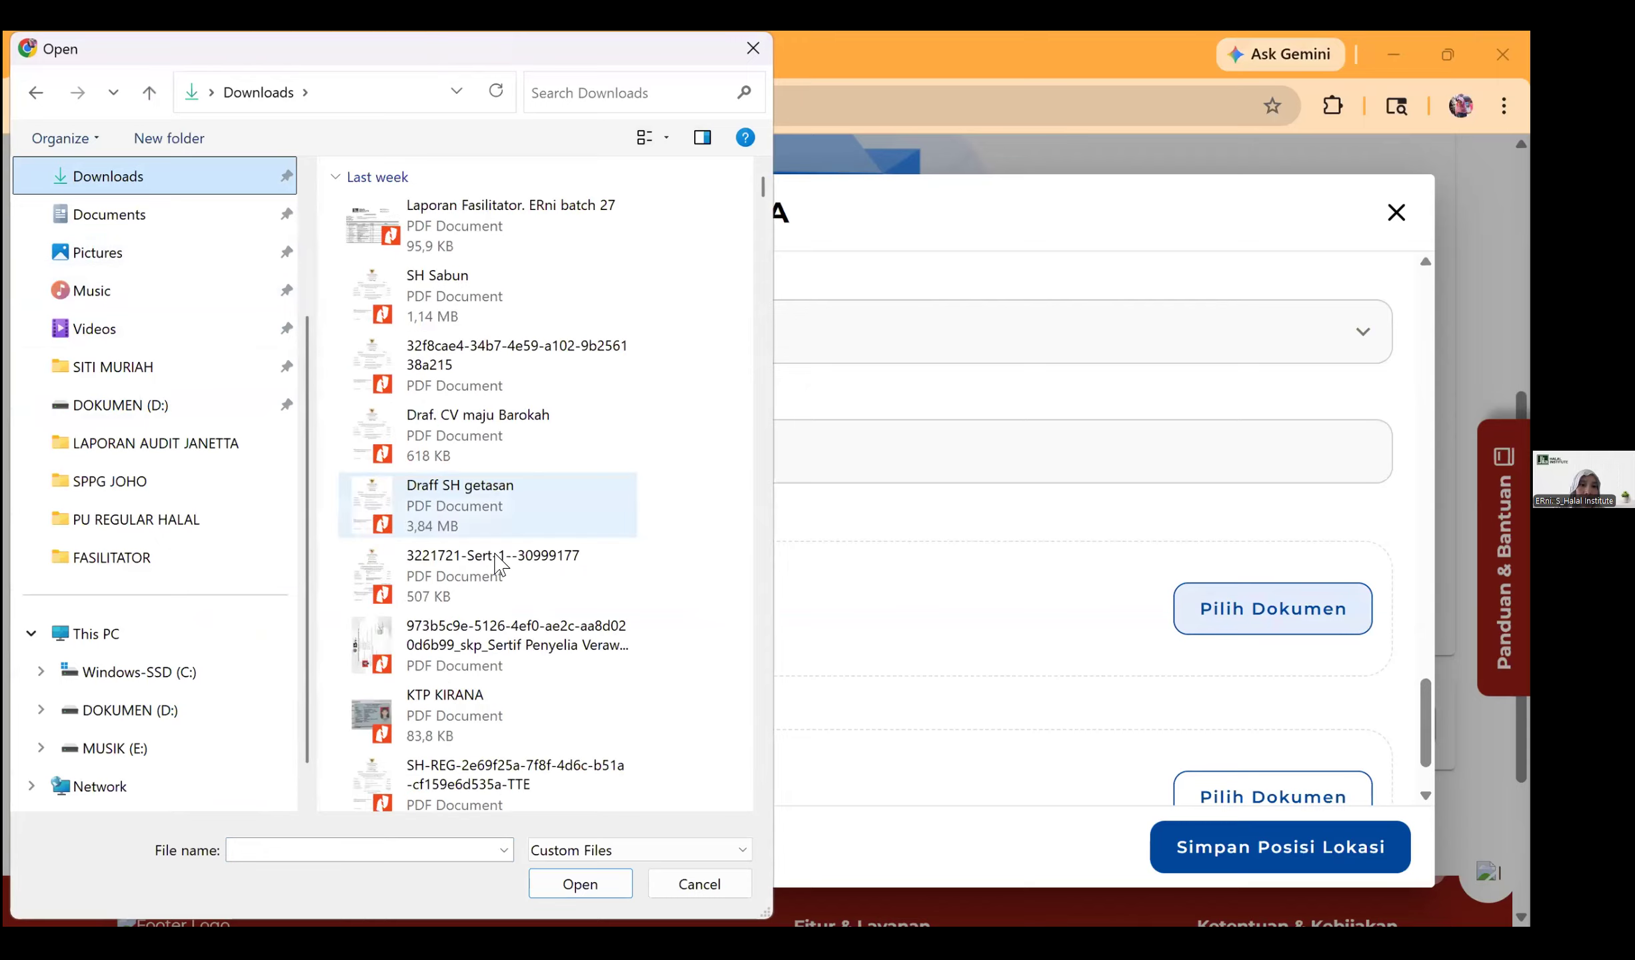
scroll(495, 553, "down", 3)
scroll(495, 554, "down", 15)
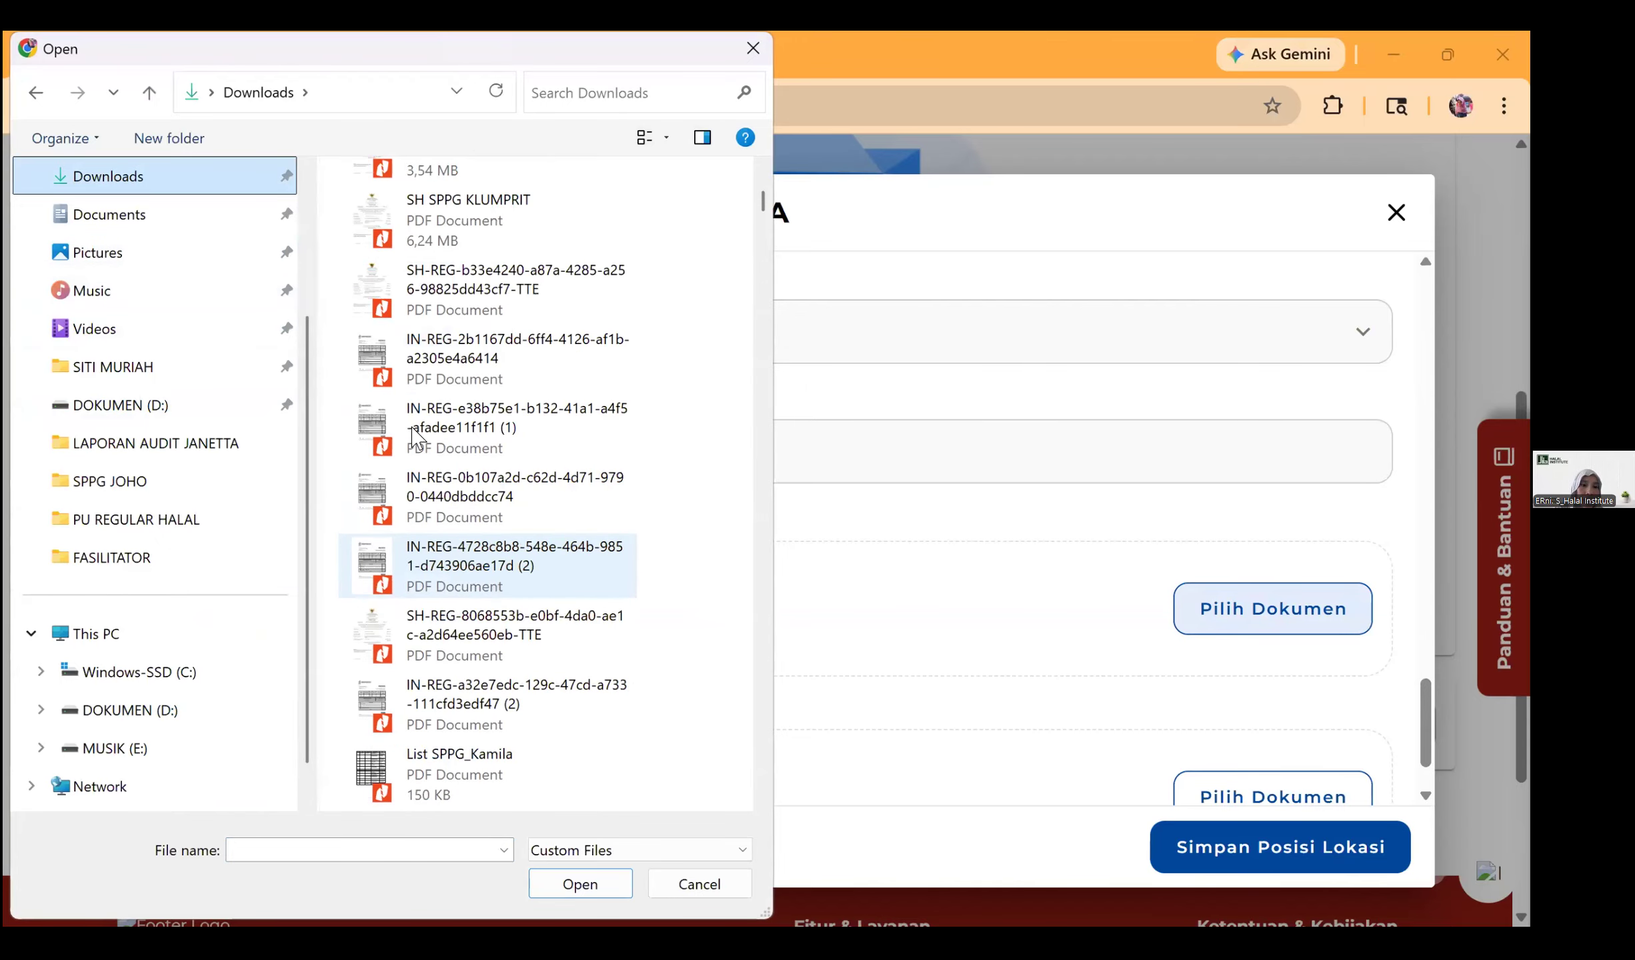
key("Up")
key("Up")
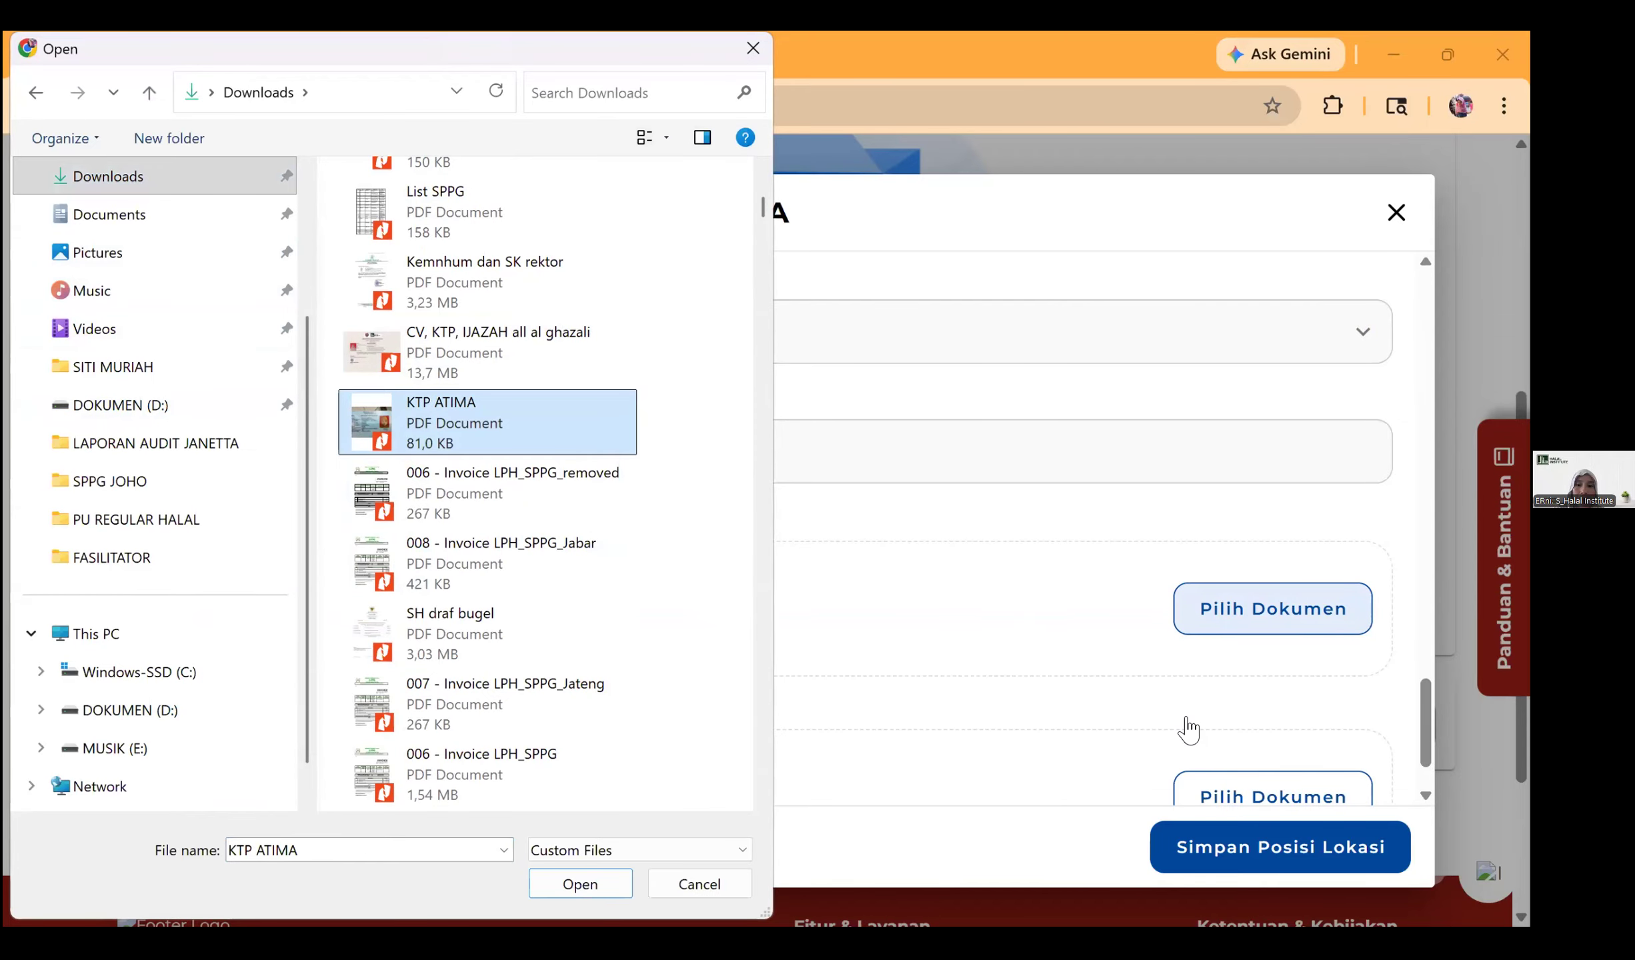
key("Return")
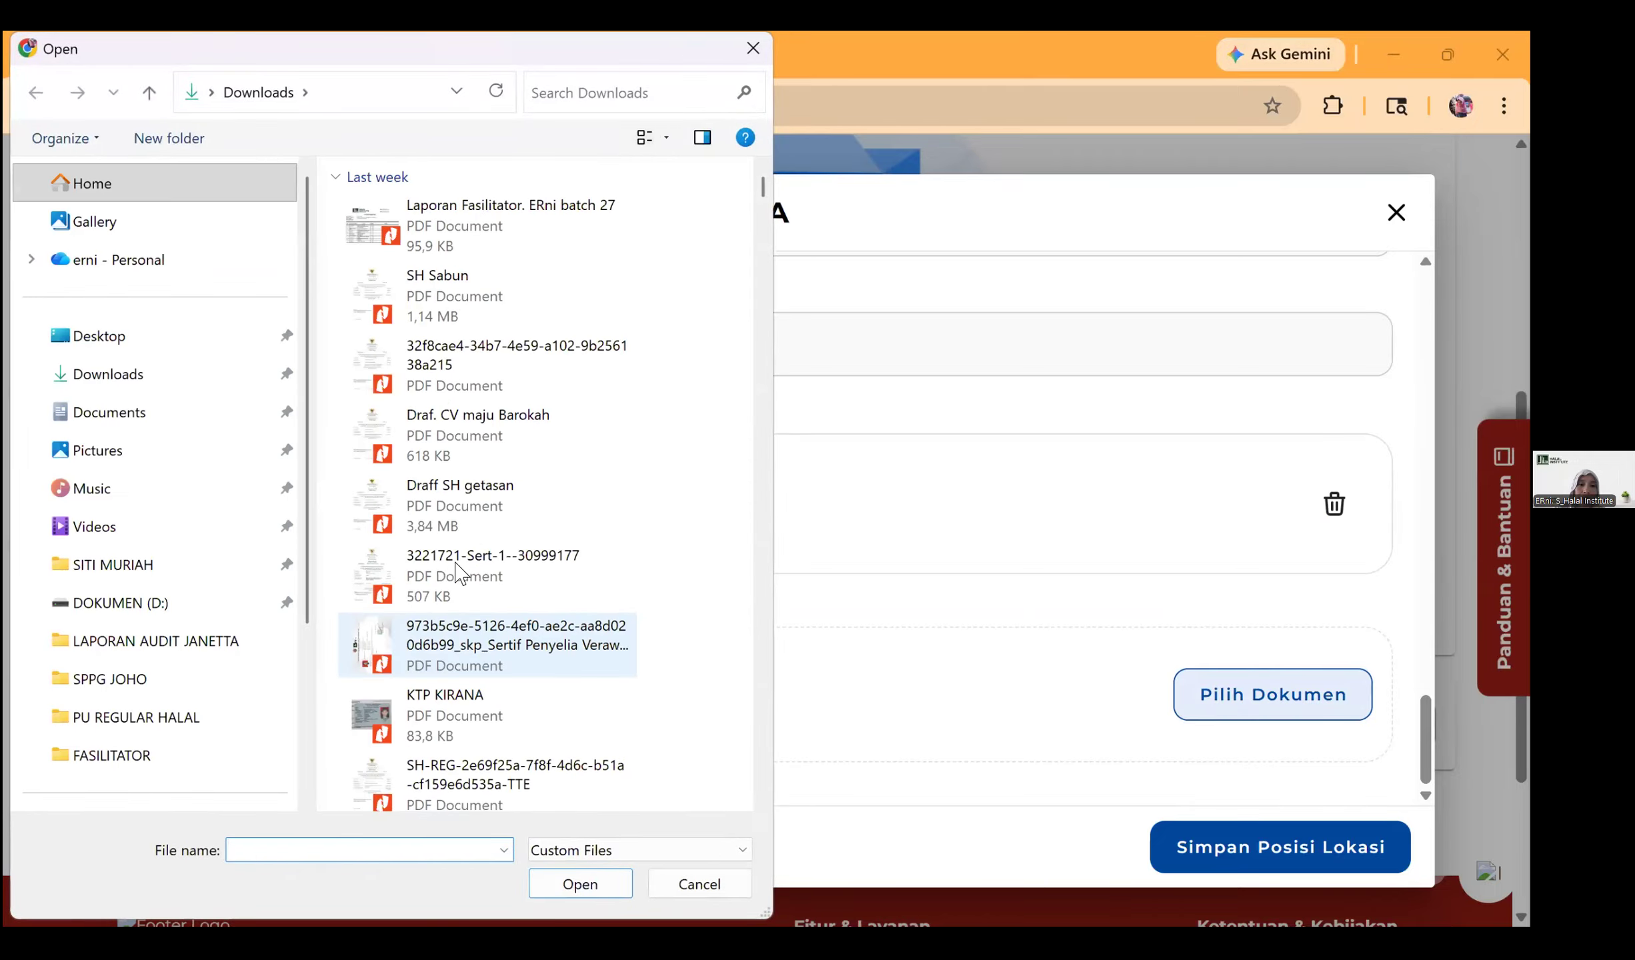
Step: Attach the 83,8 KB KTP PDF from Downloads as the front-view photo document (Dokumen Foto Tampak Depan) and save the location position
scroll(445, 600, "down", 5)
scroll(444, 599, "up", 4)
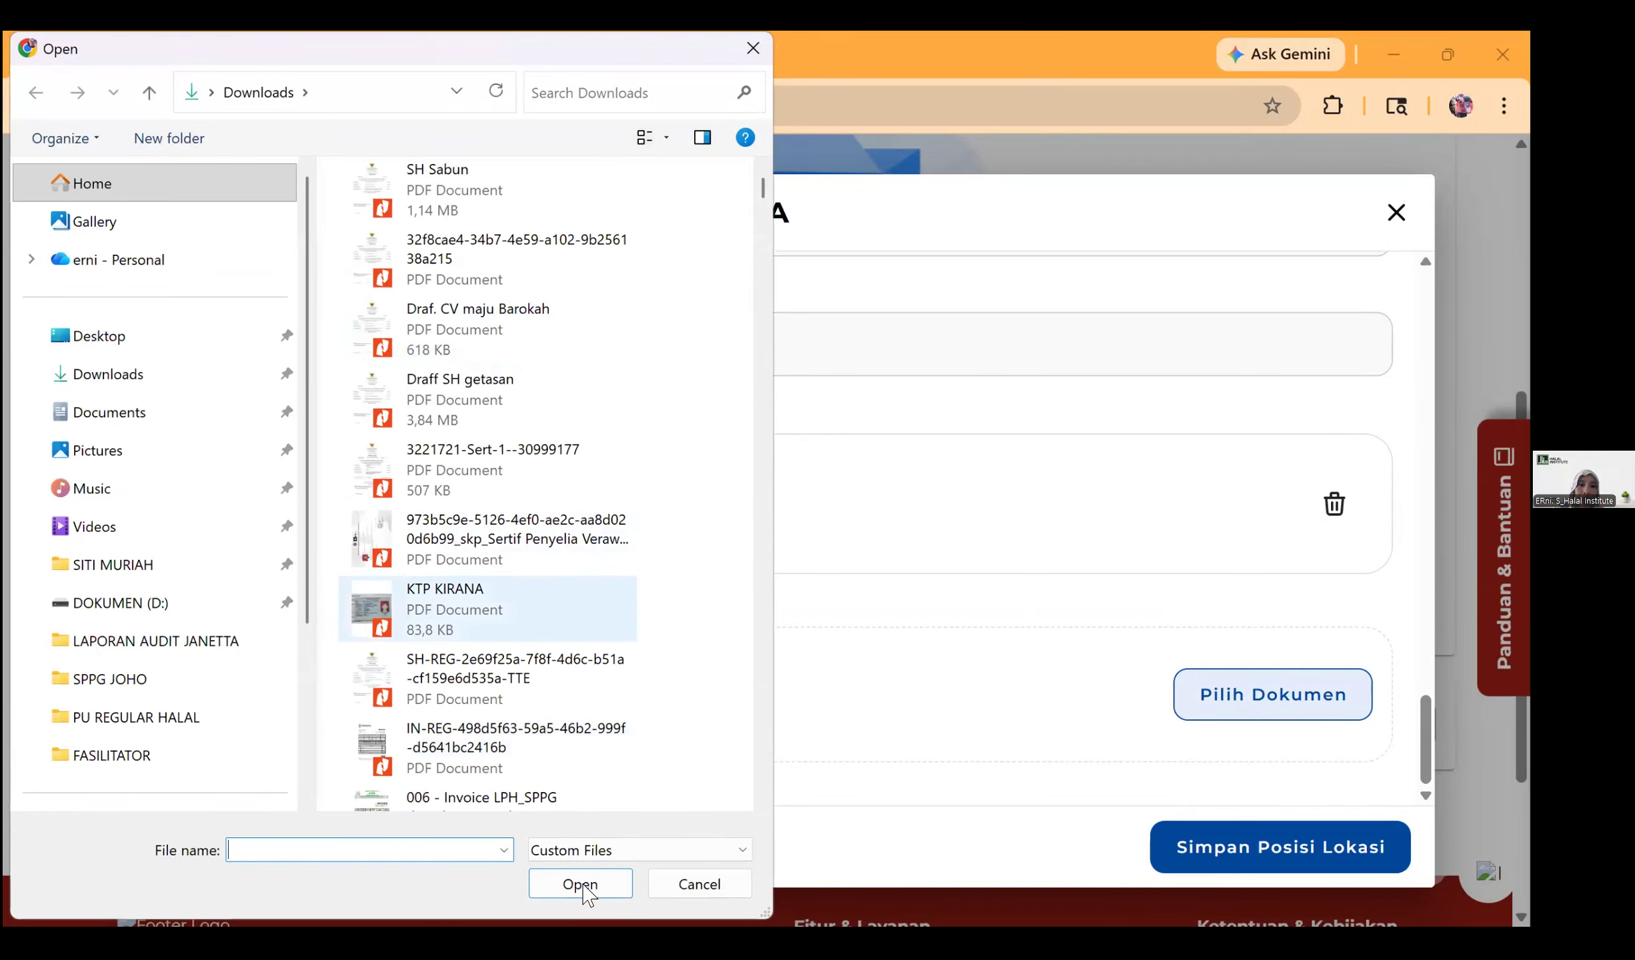
left_click(507, 609)
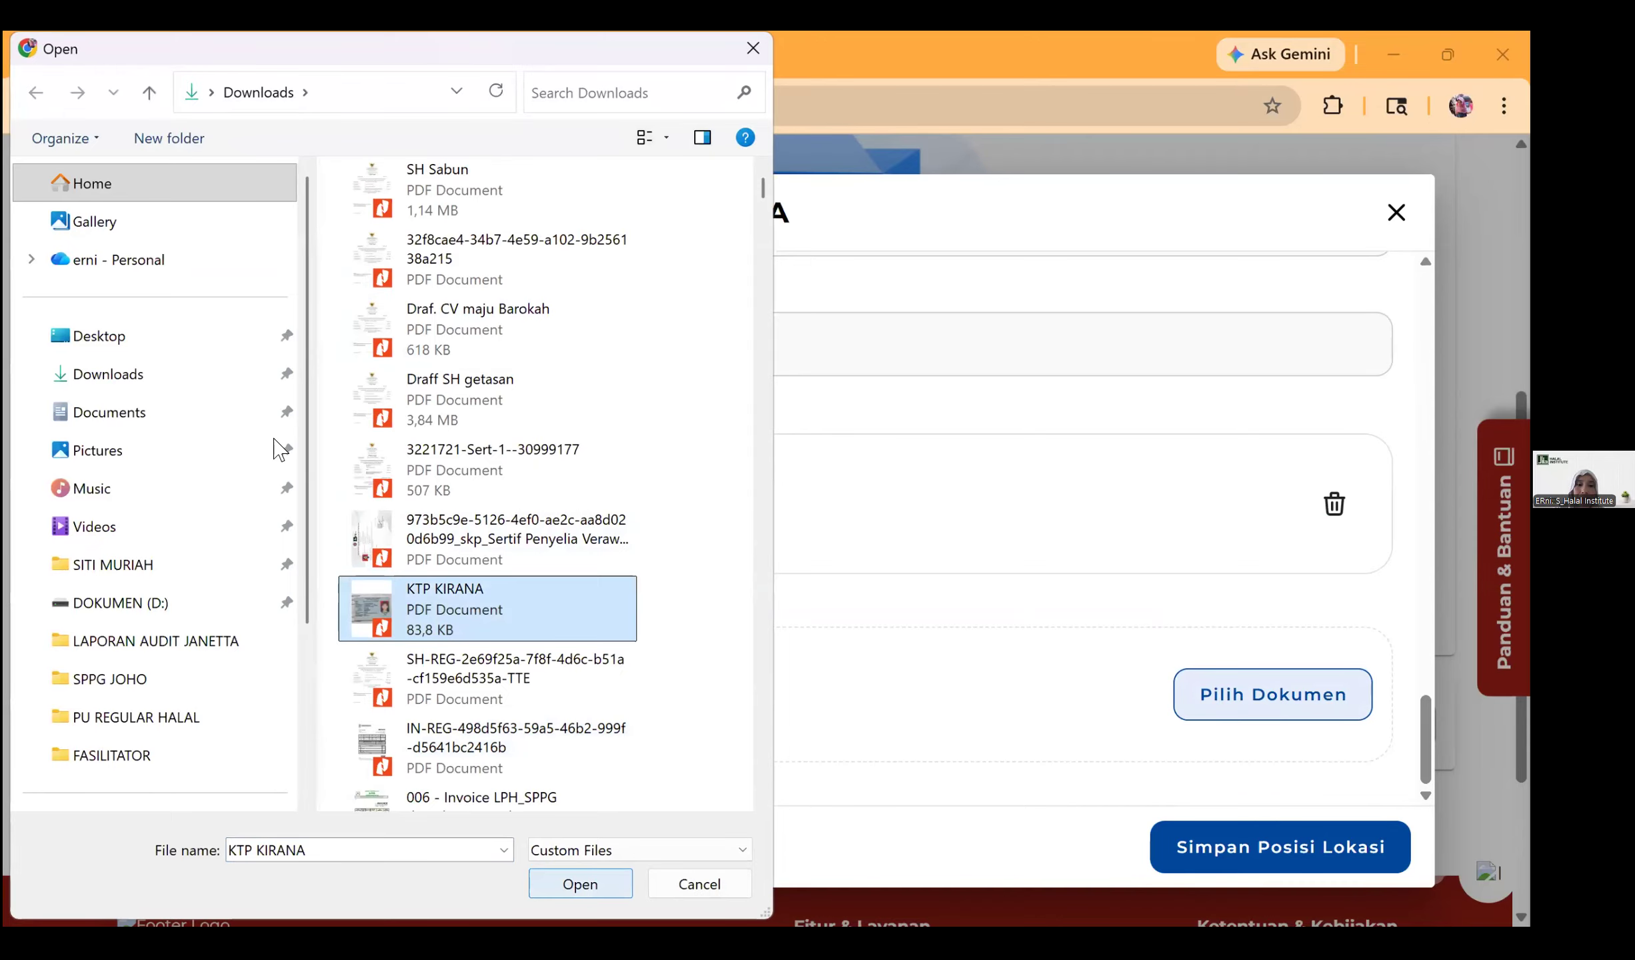
key("Return")
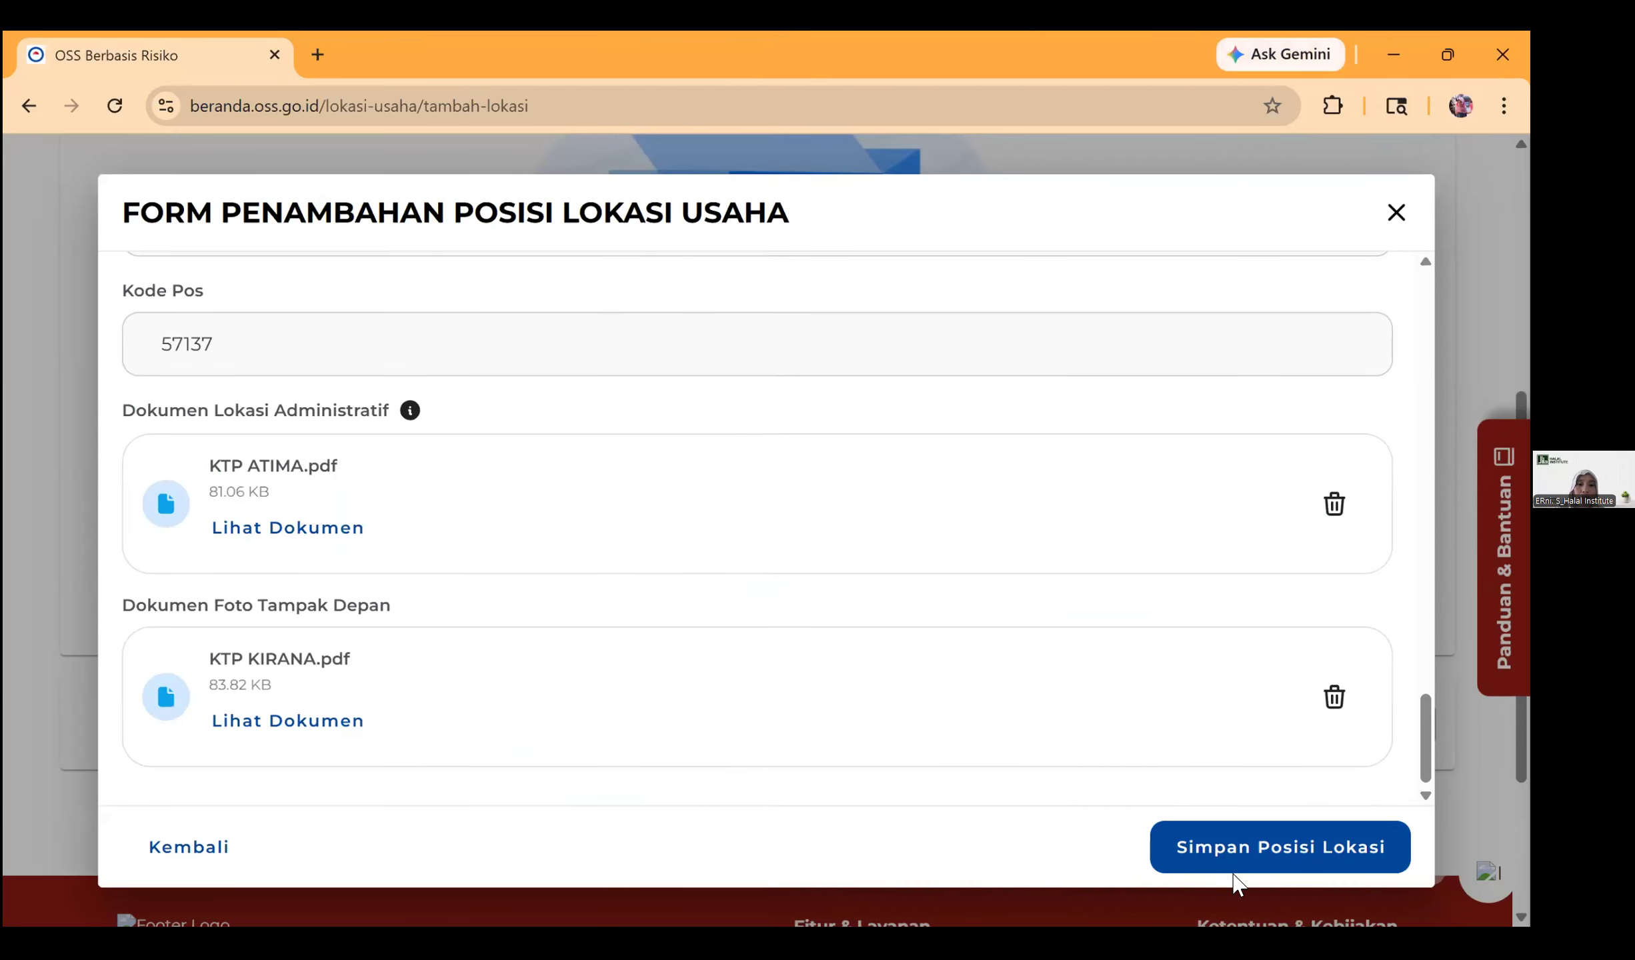
left_click(1201, 860)
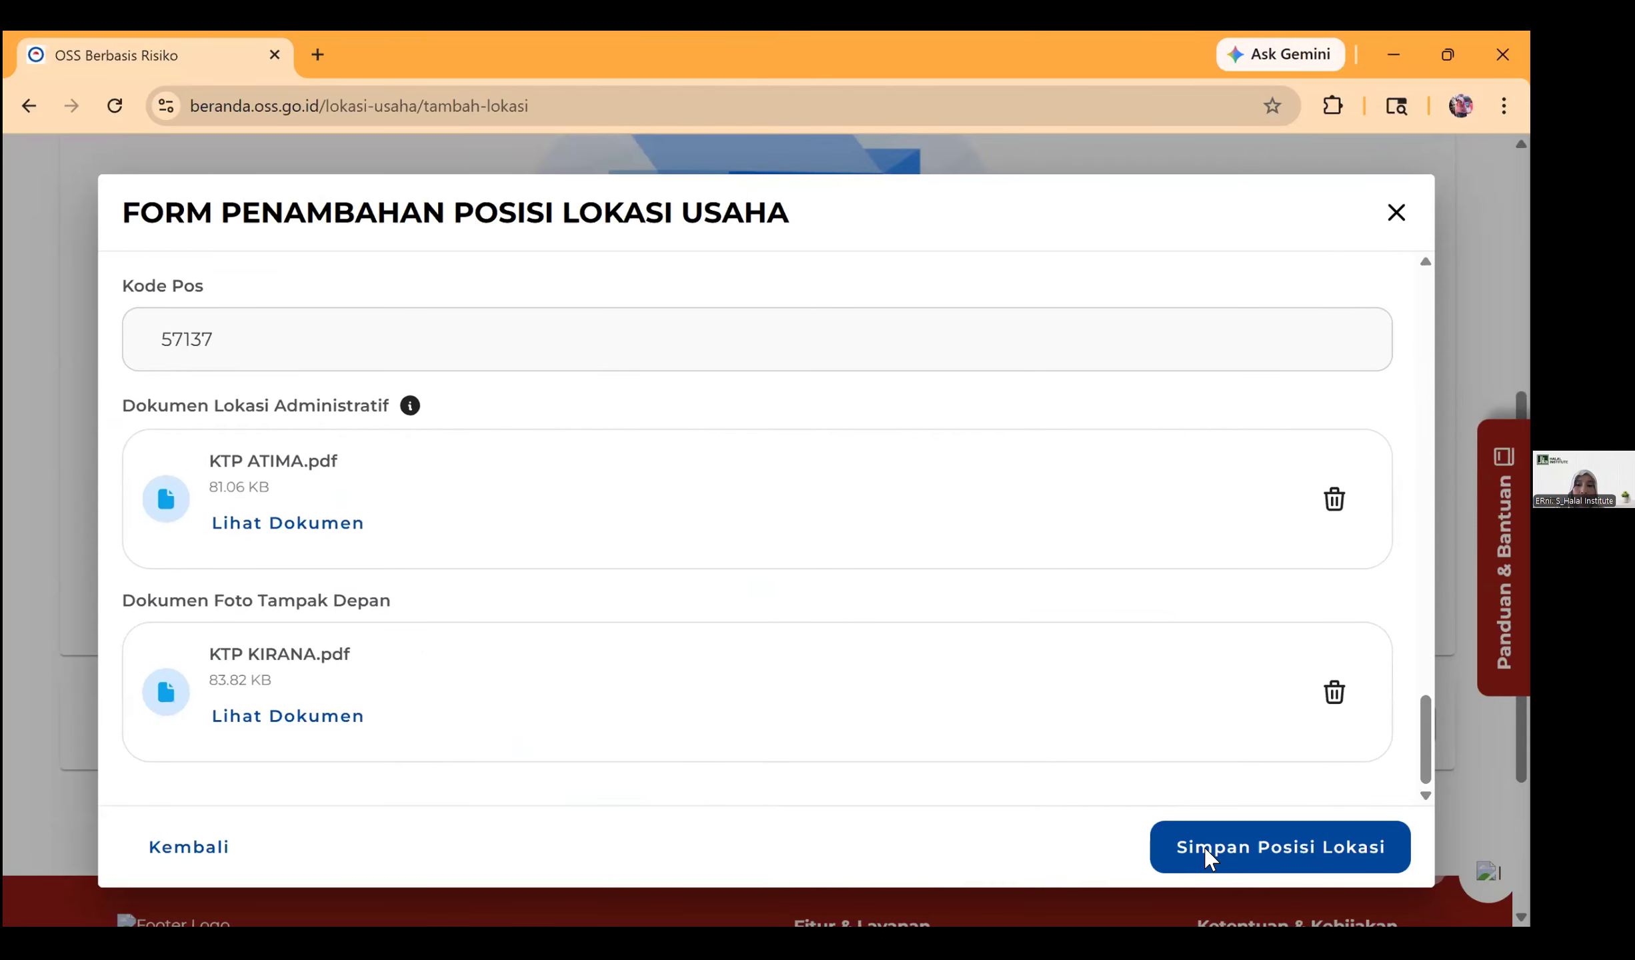
left_click(1205, 851)
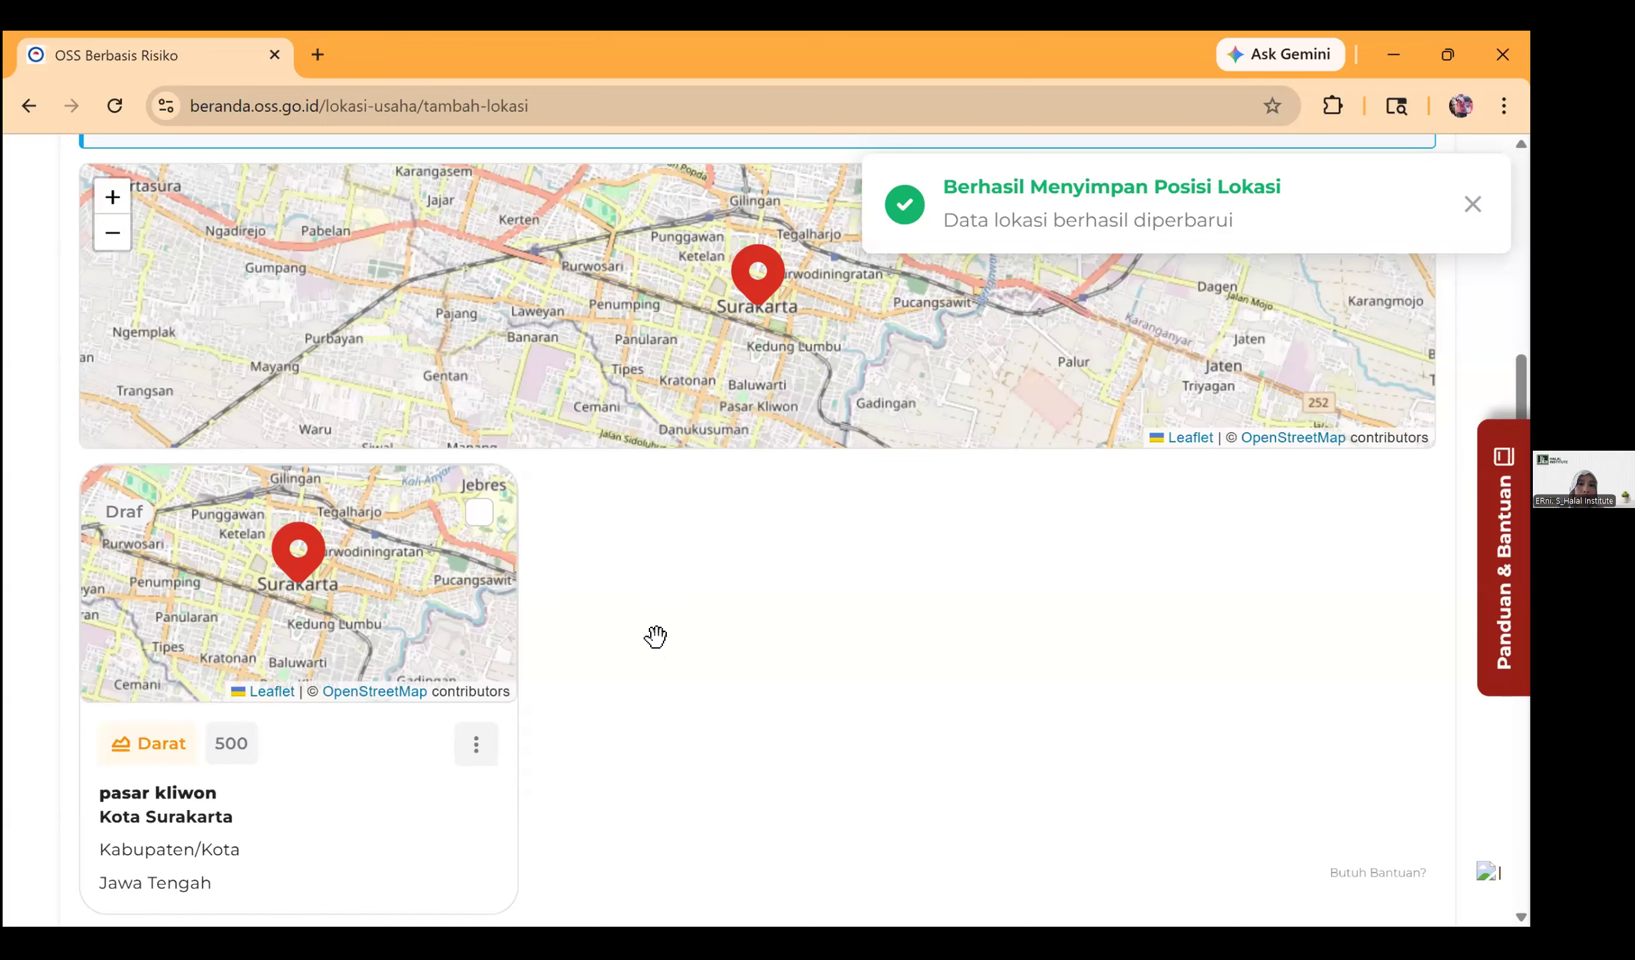
Step: Start adding a new business activity and select "Darat - pasar kliwon , Jawa Tengah" as its business location
scroll(596, 562, "down", 2)
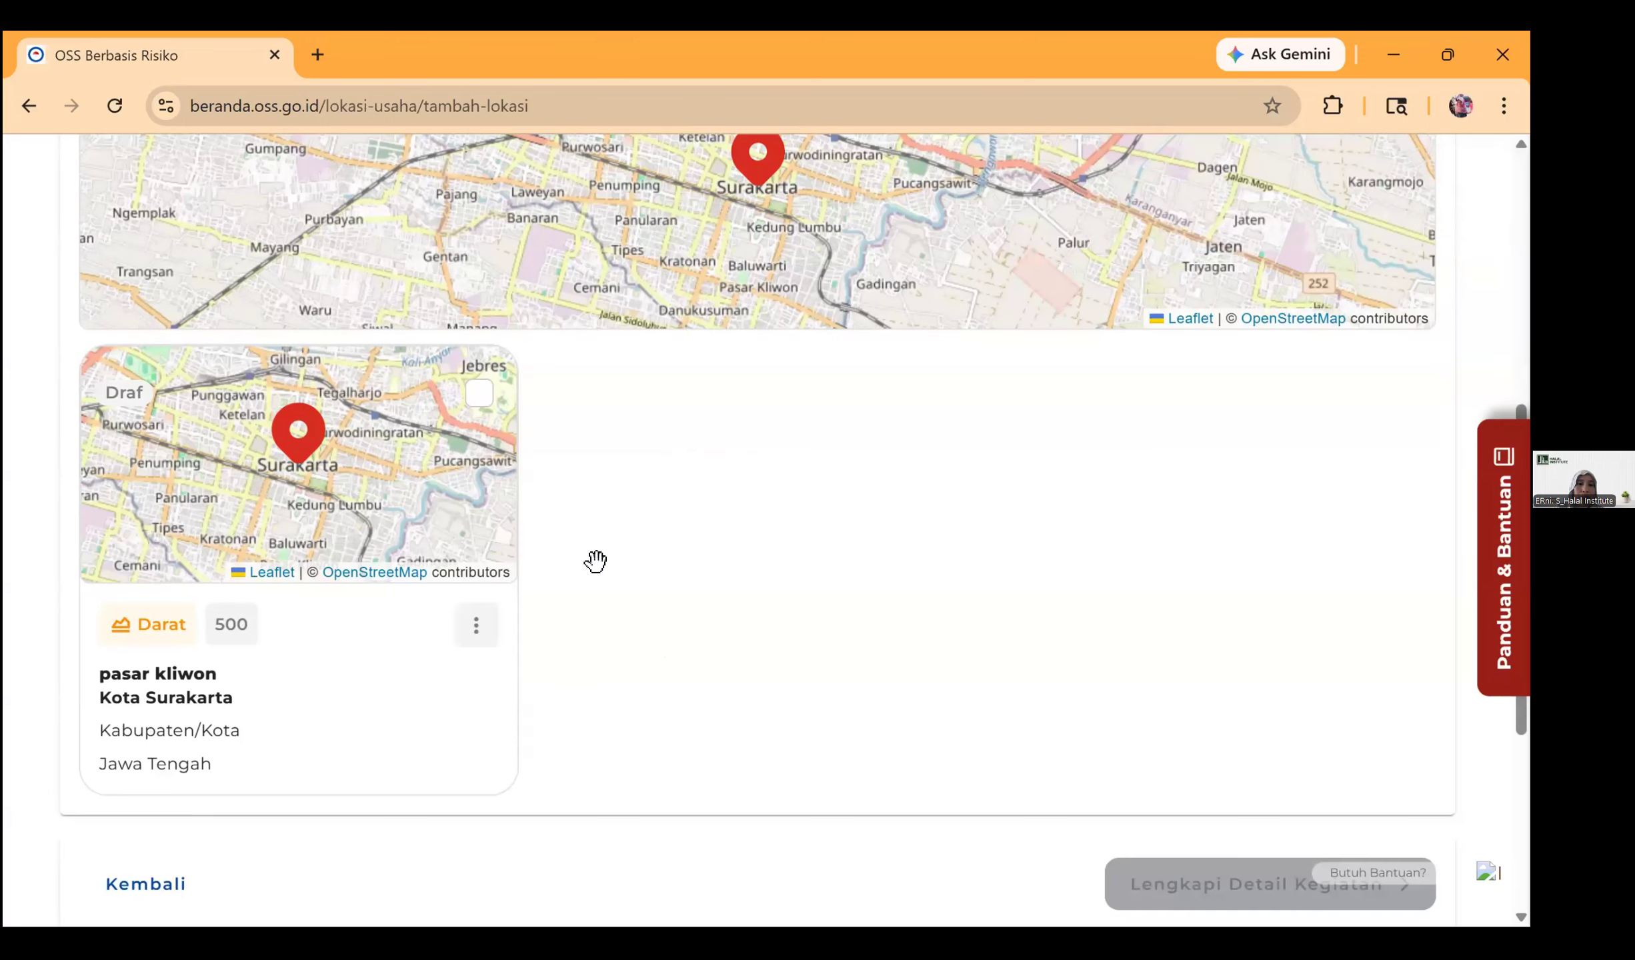
scroll(596, 562, "up", 5)
scroll(596, 561, "up", 1)
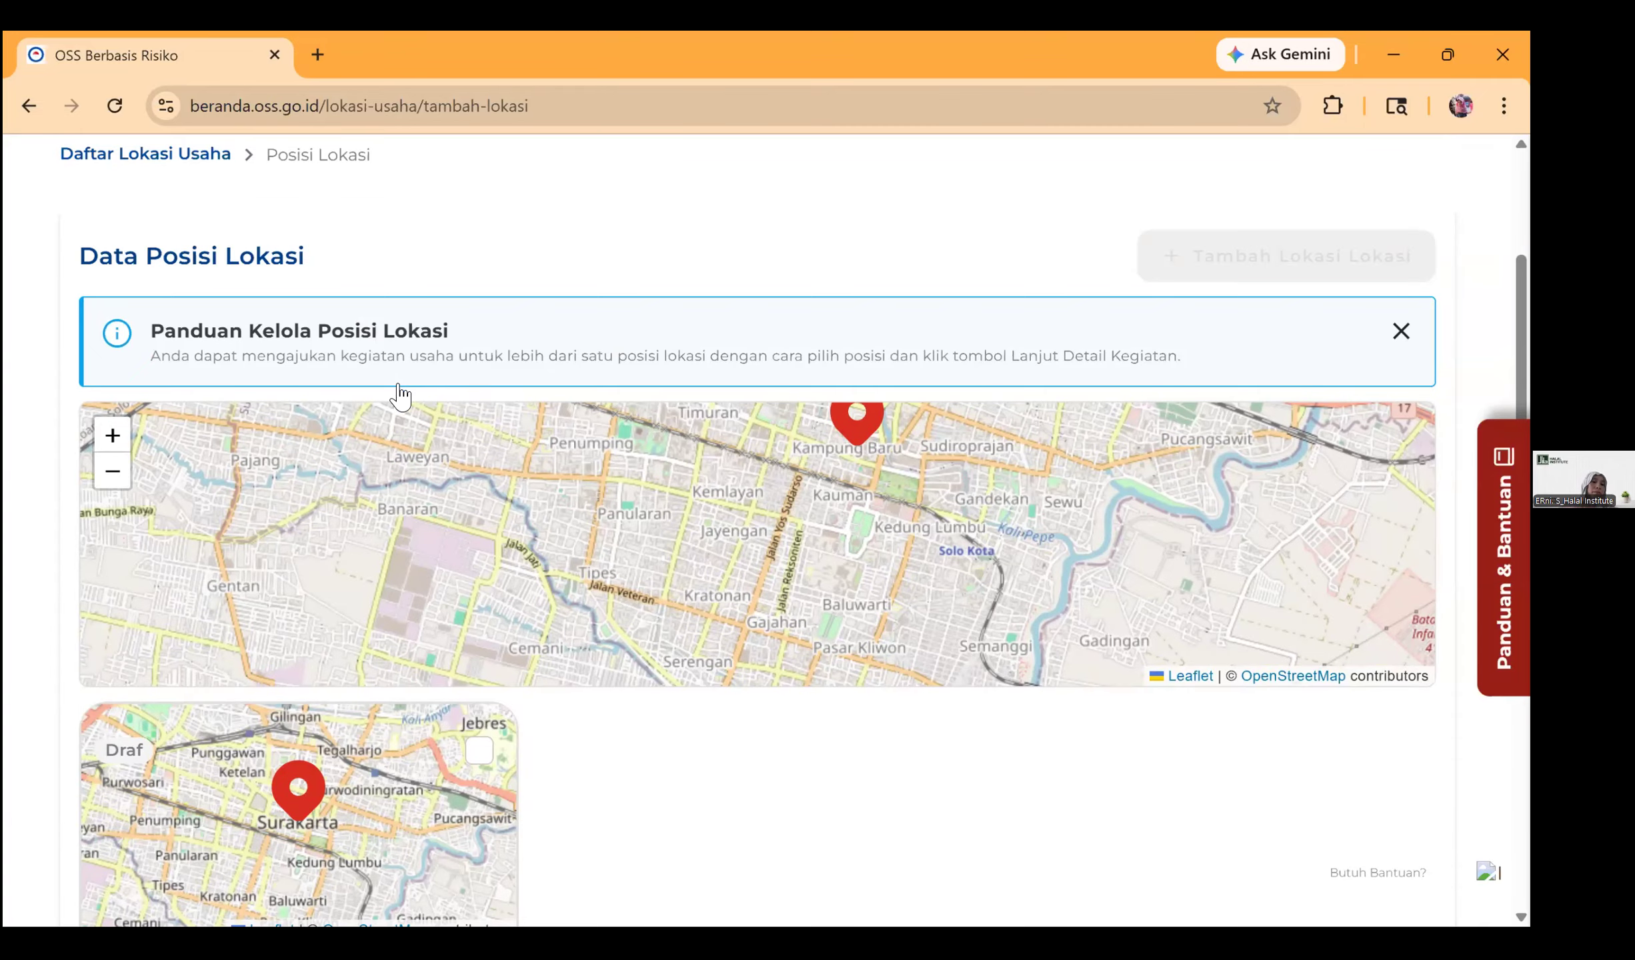
scroll(631, 455, "up", 3)
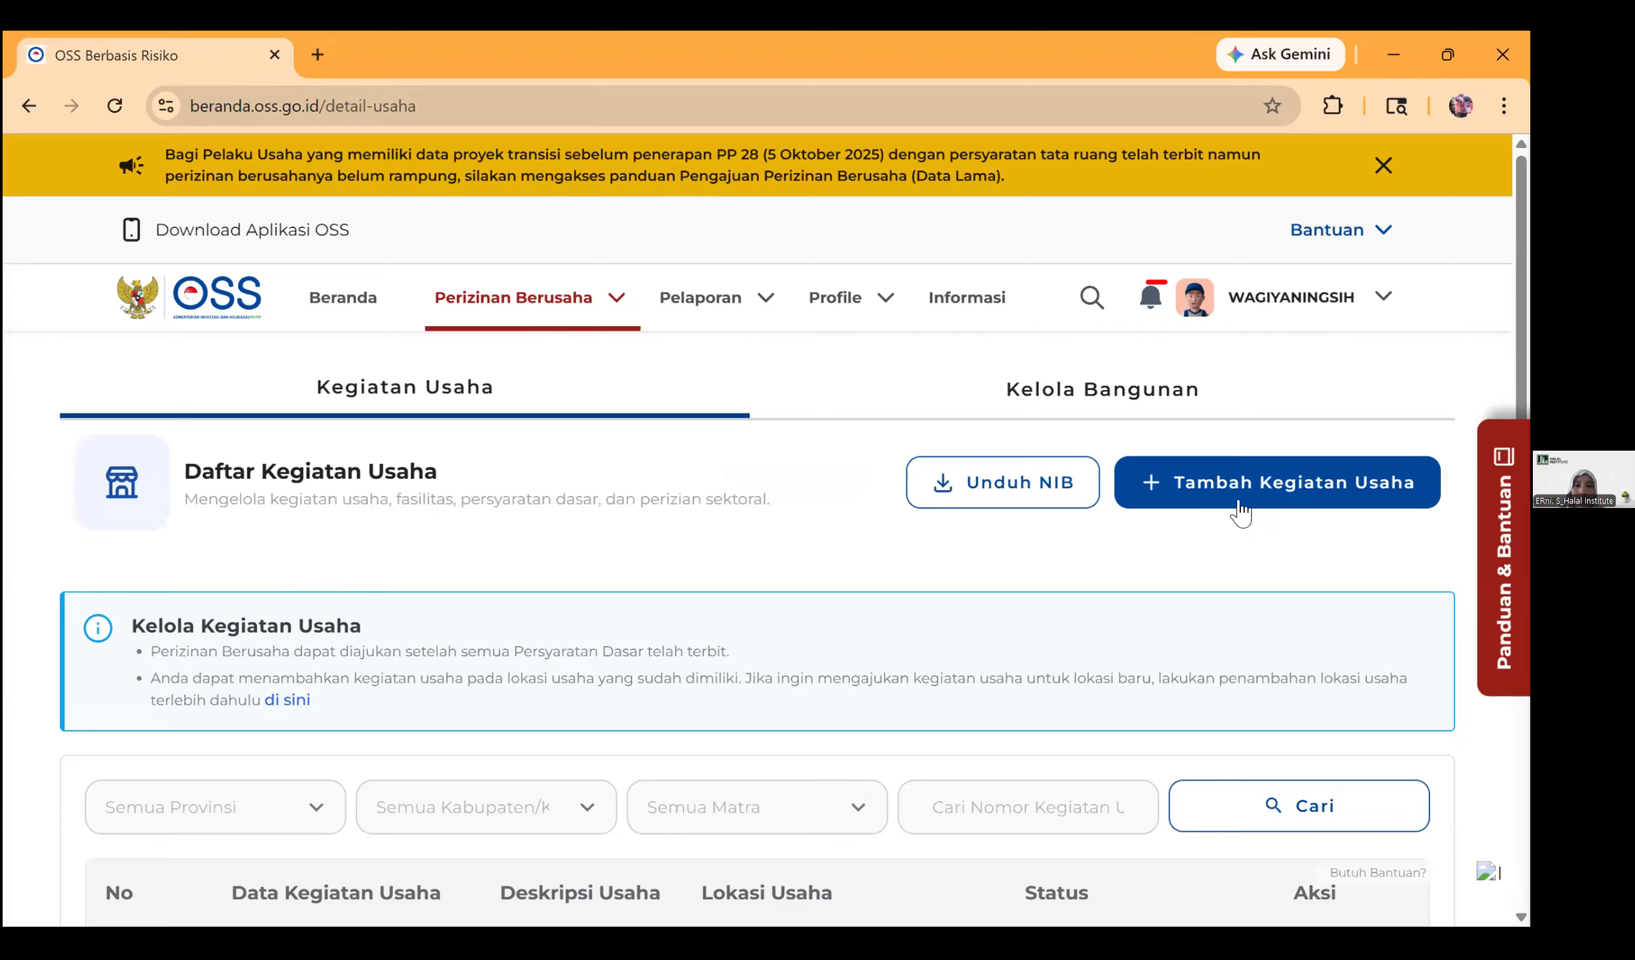
left_click(958, 142)
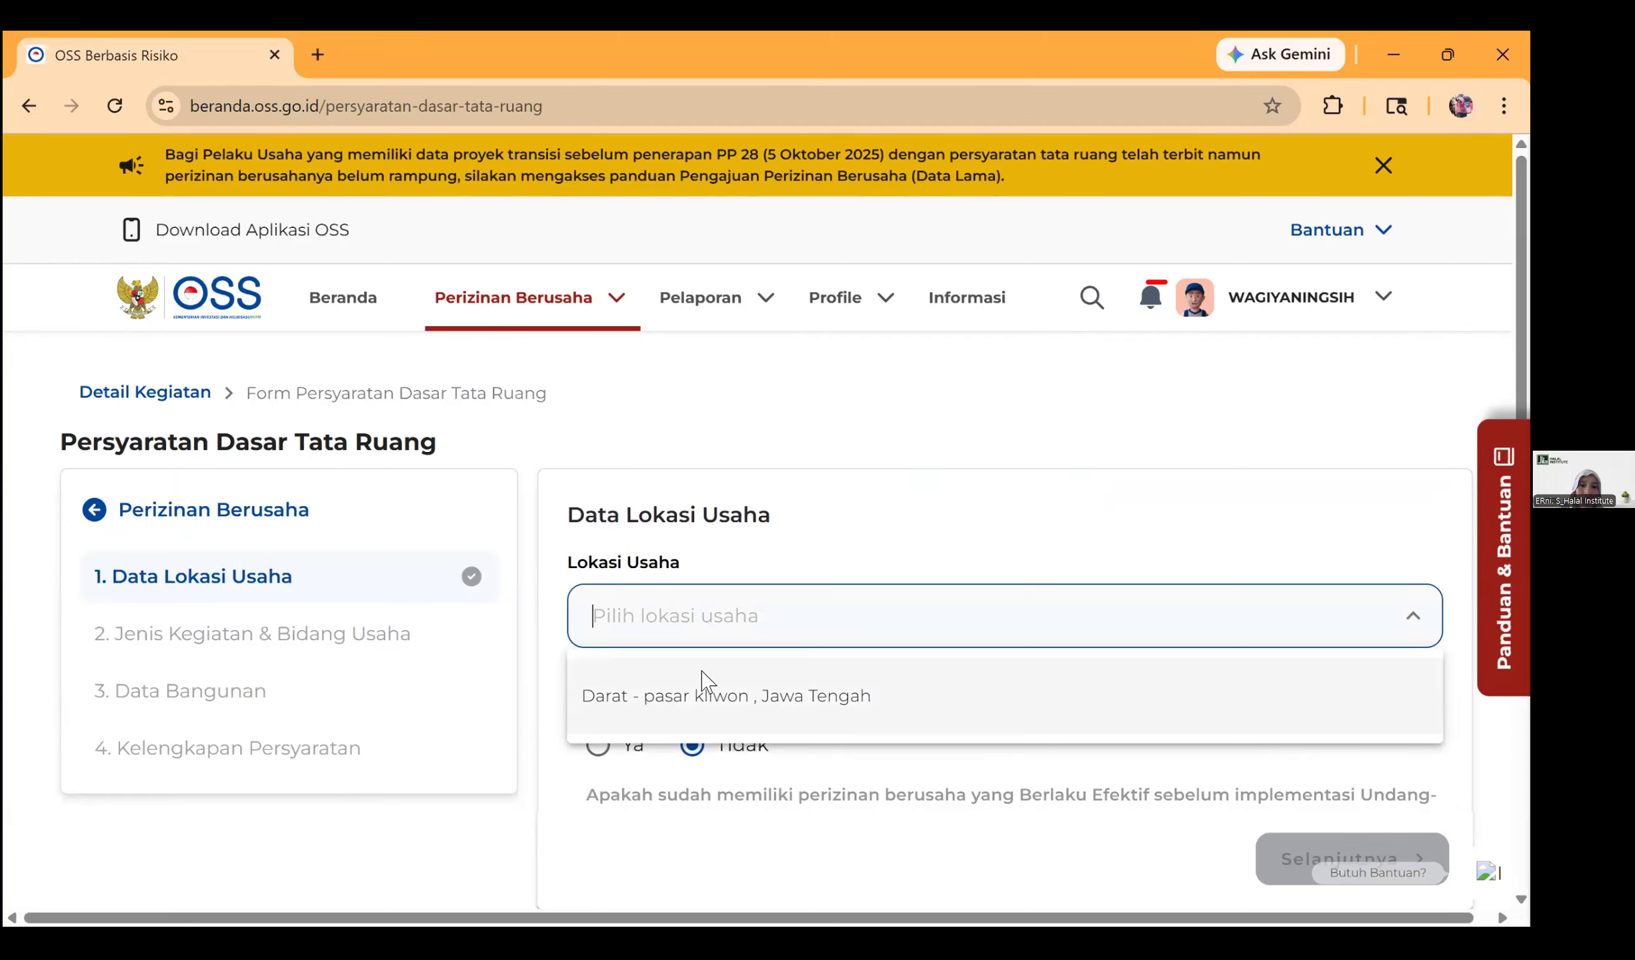
left_click(702, 674)
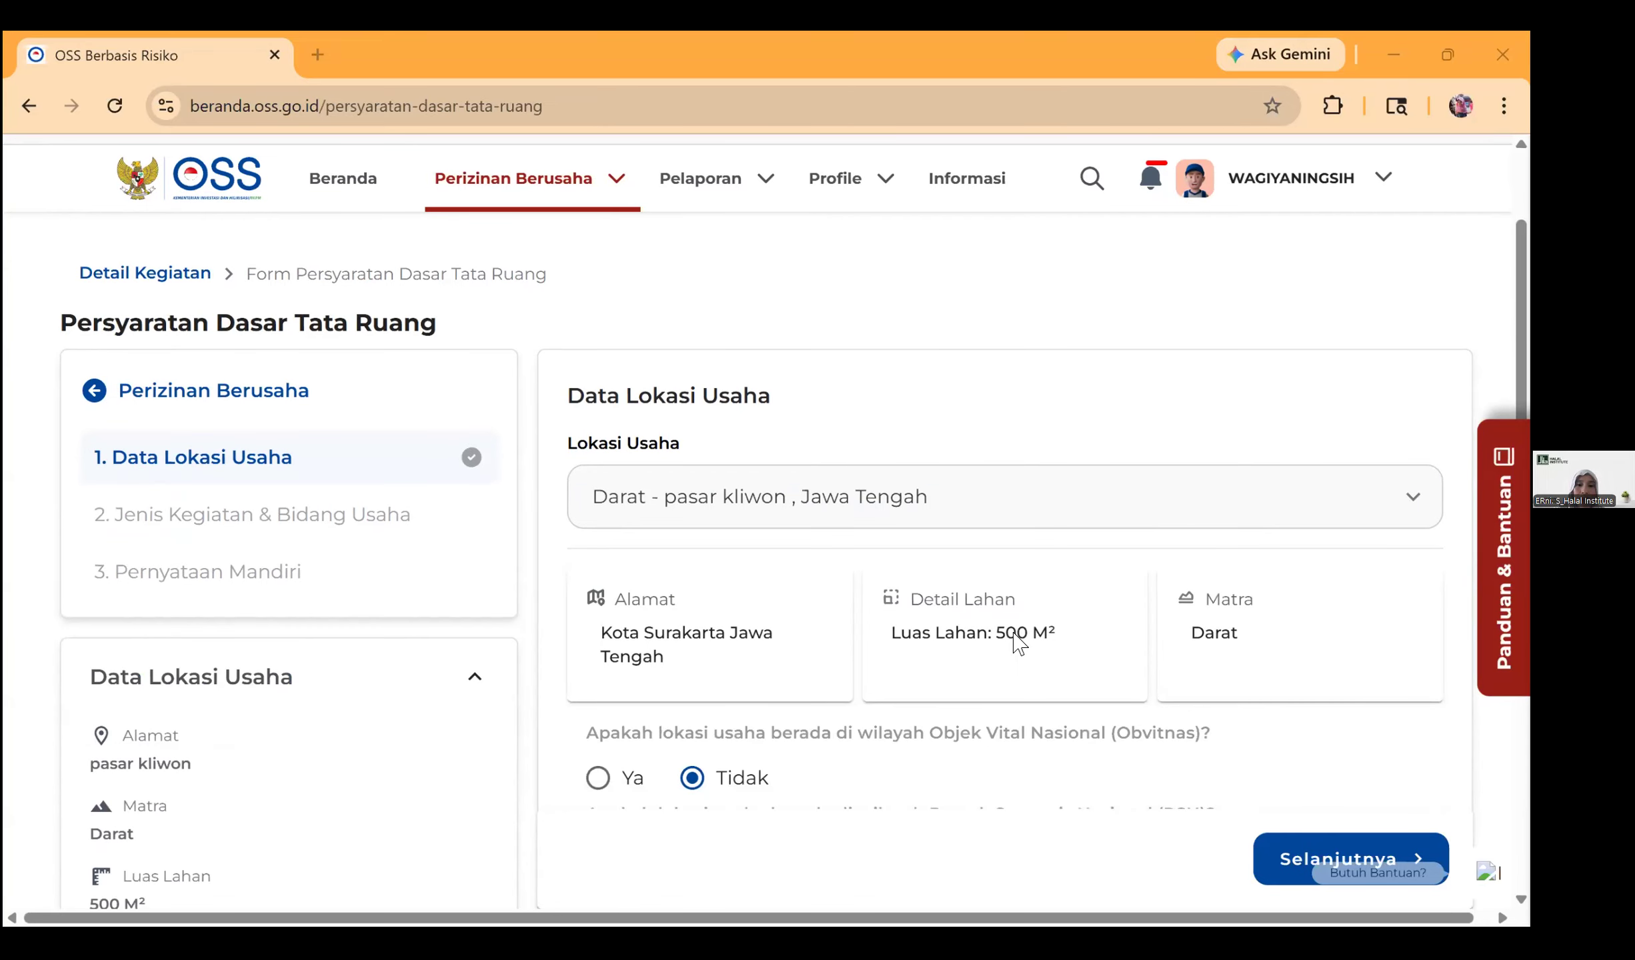
scroll(1071, 636, "down", 1)
scroll(1071, 636, "down", 2)
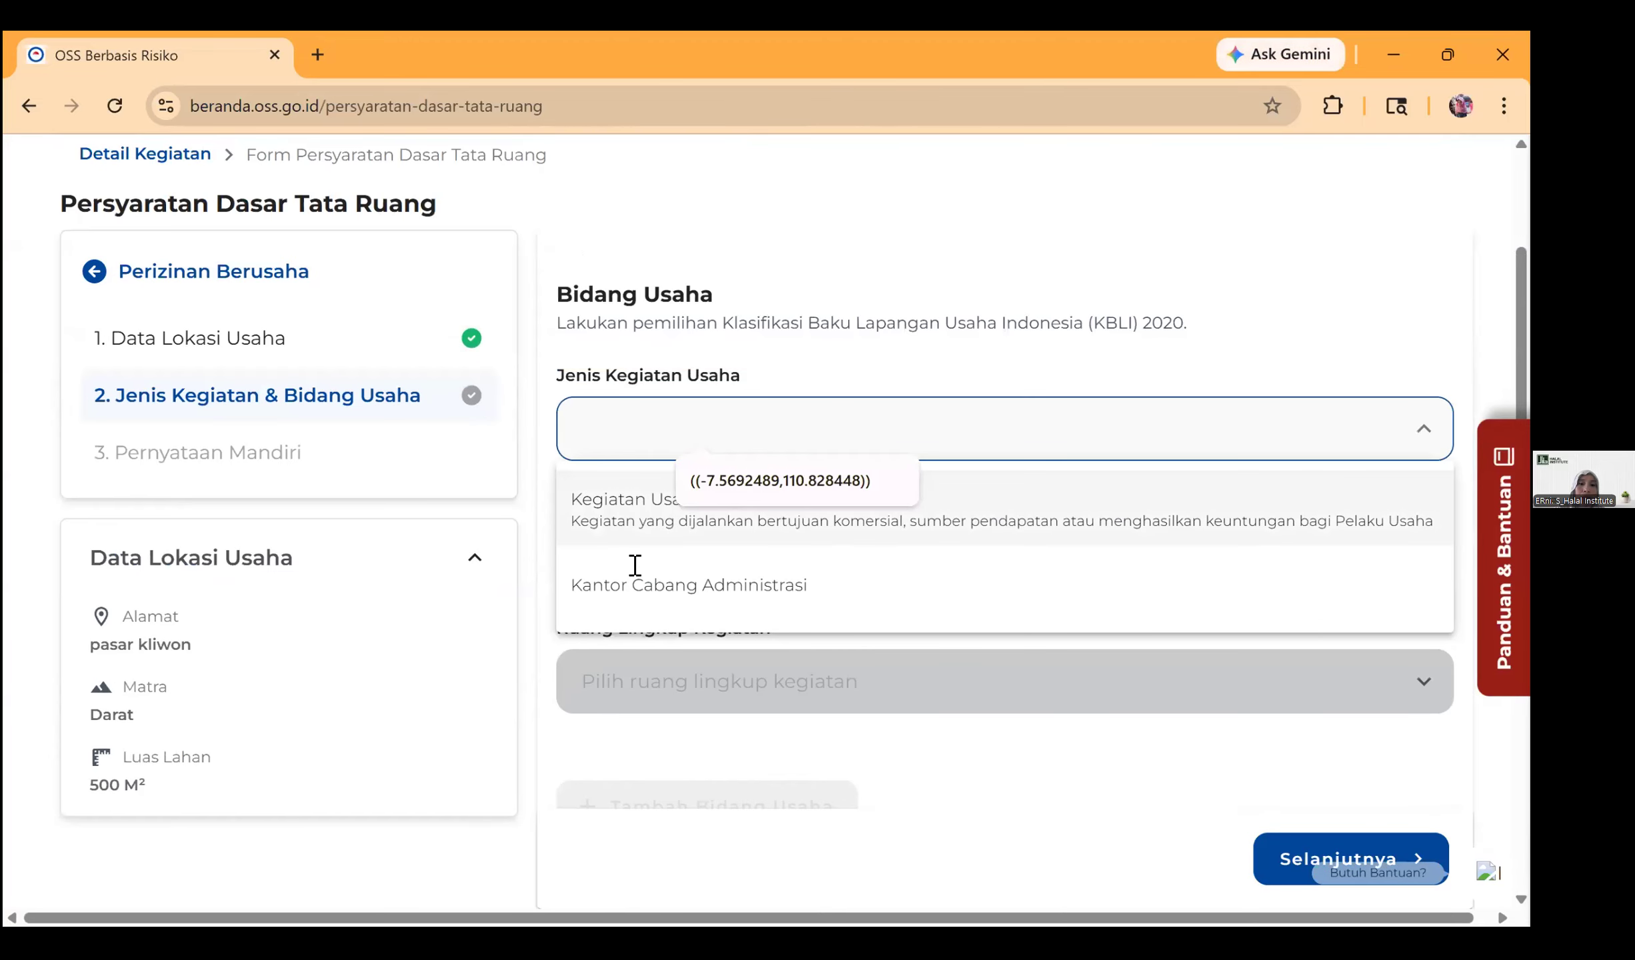
Step: Define the activity as Kegiatan Usaha Utama in business field "10750 - Industri Makanan dan Masakan Olahan" with scope Seluruh
key("Return")
left_click(635, 565)
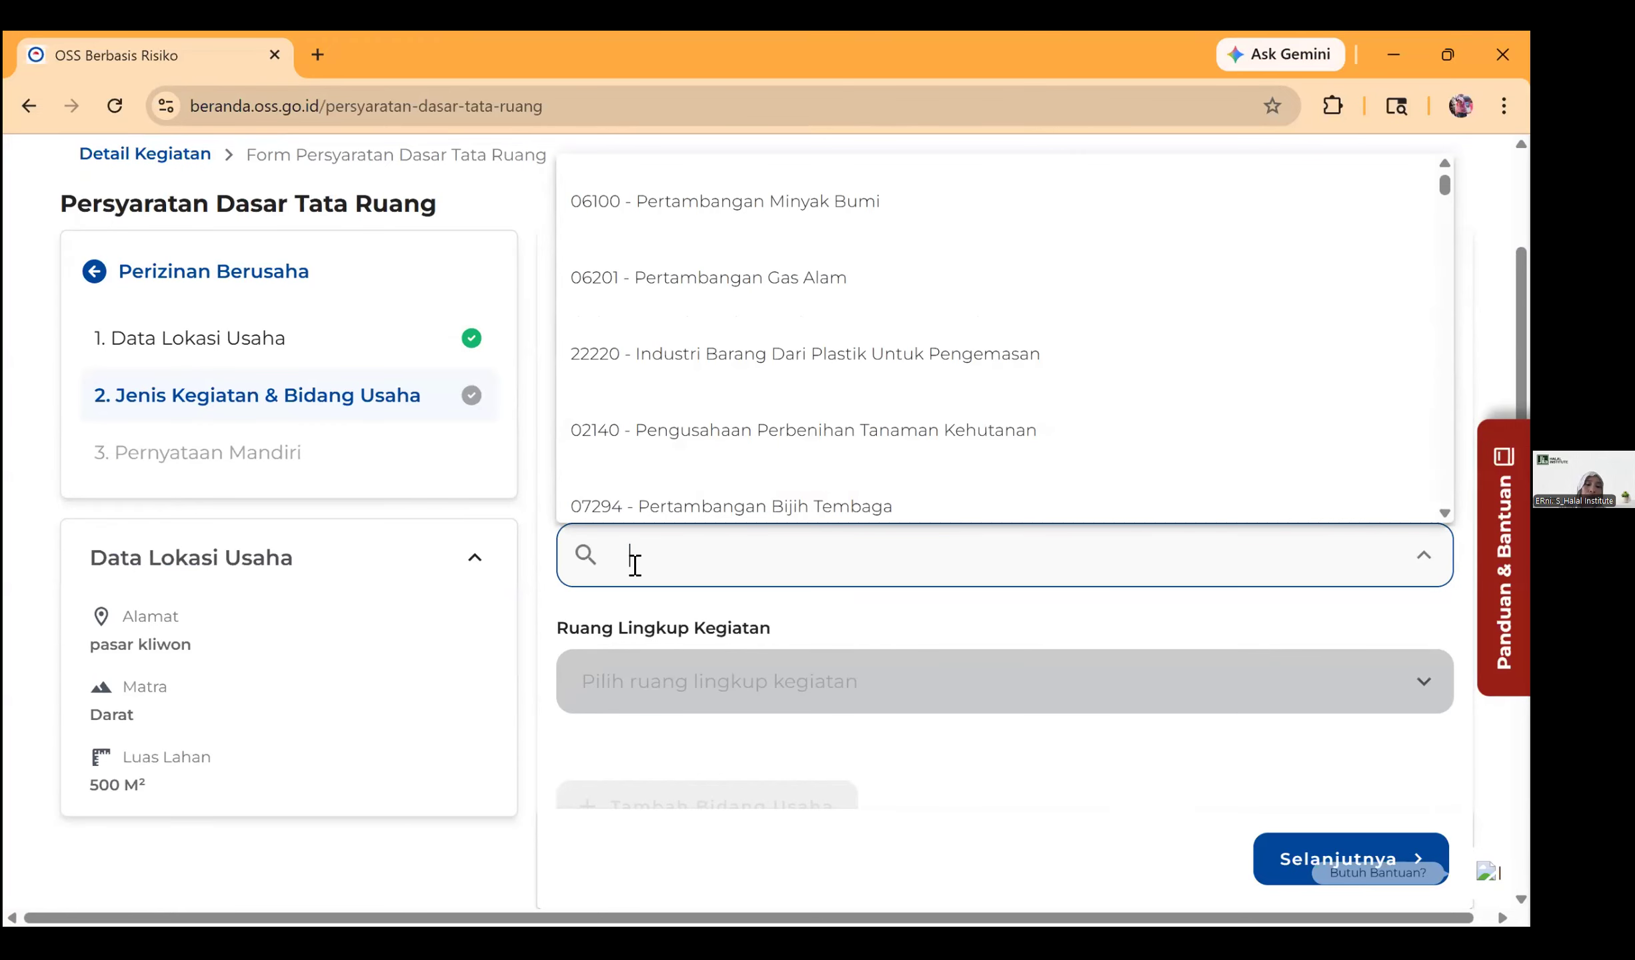
type("107")
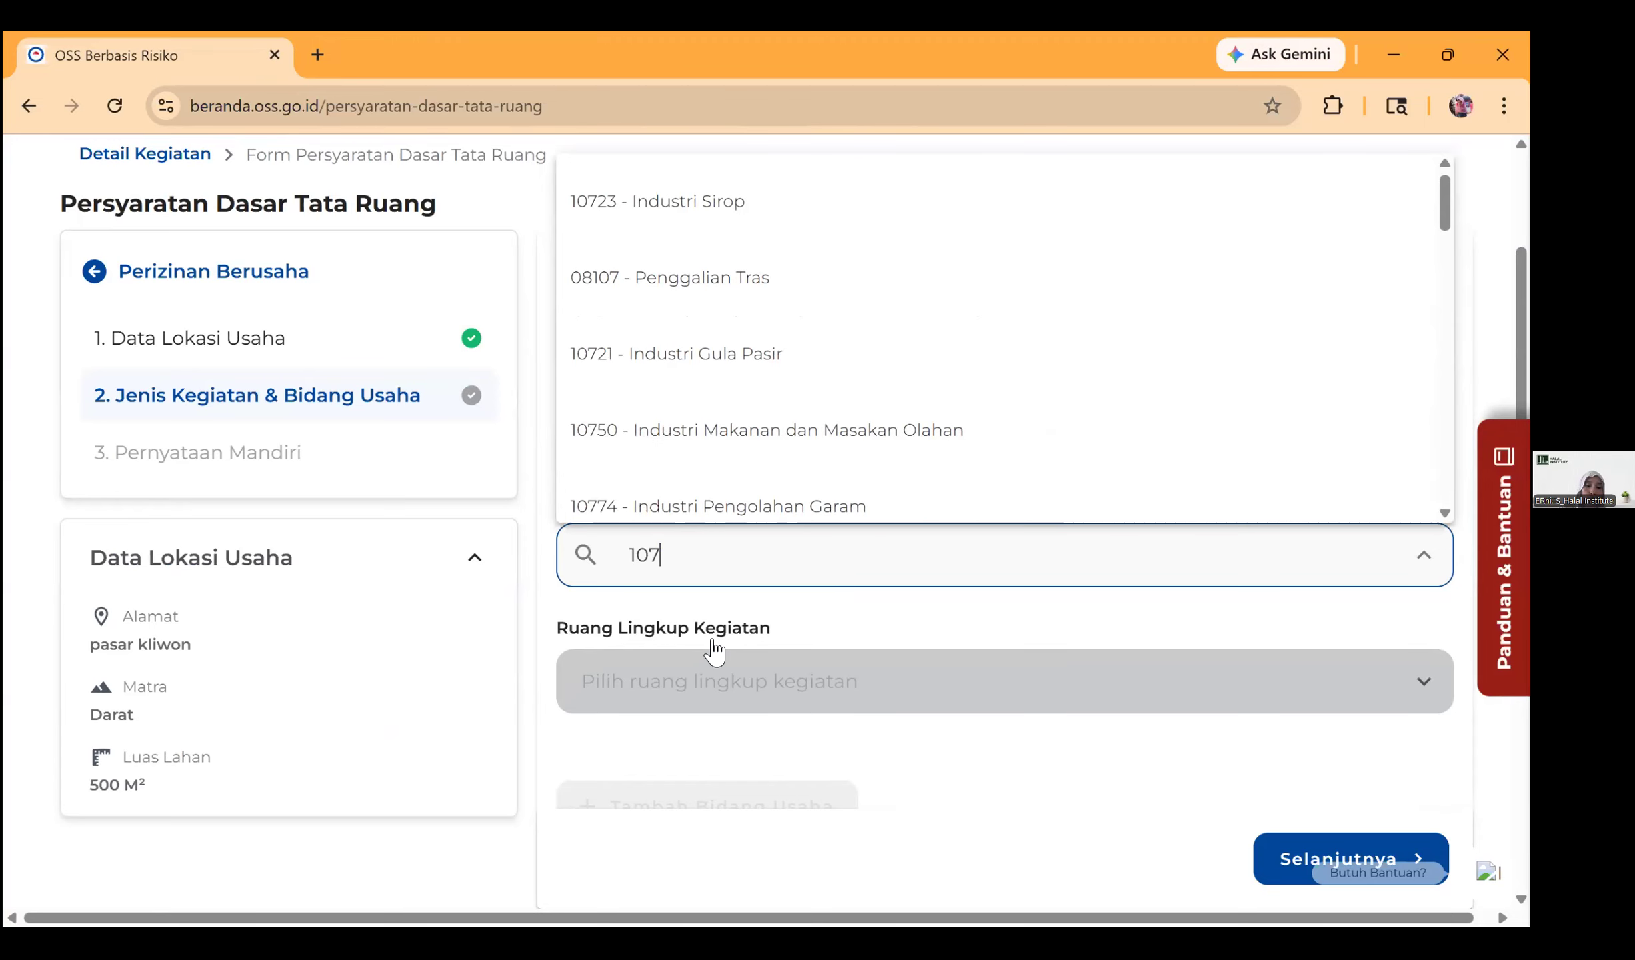
type("50")
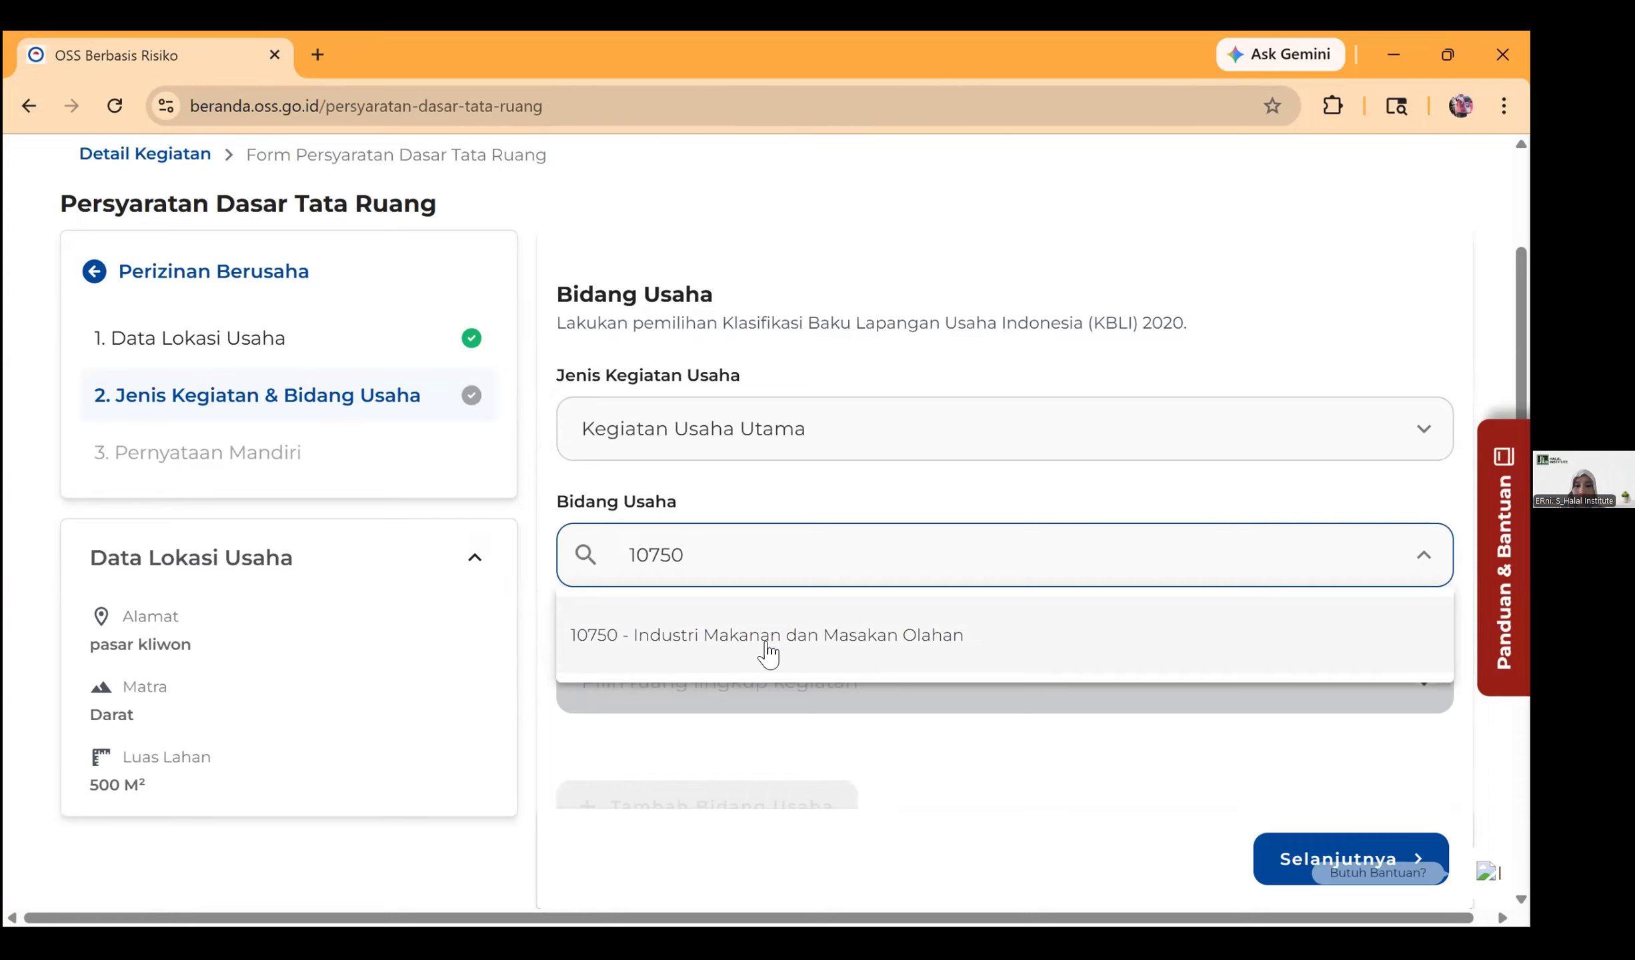
left_click(695, 675)
left_click(851, 734)
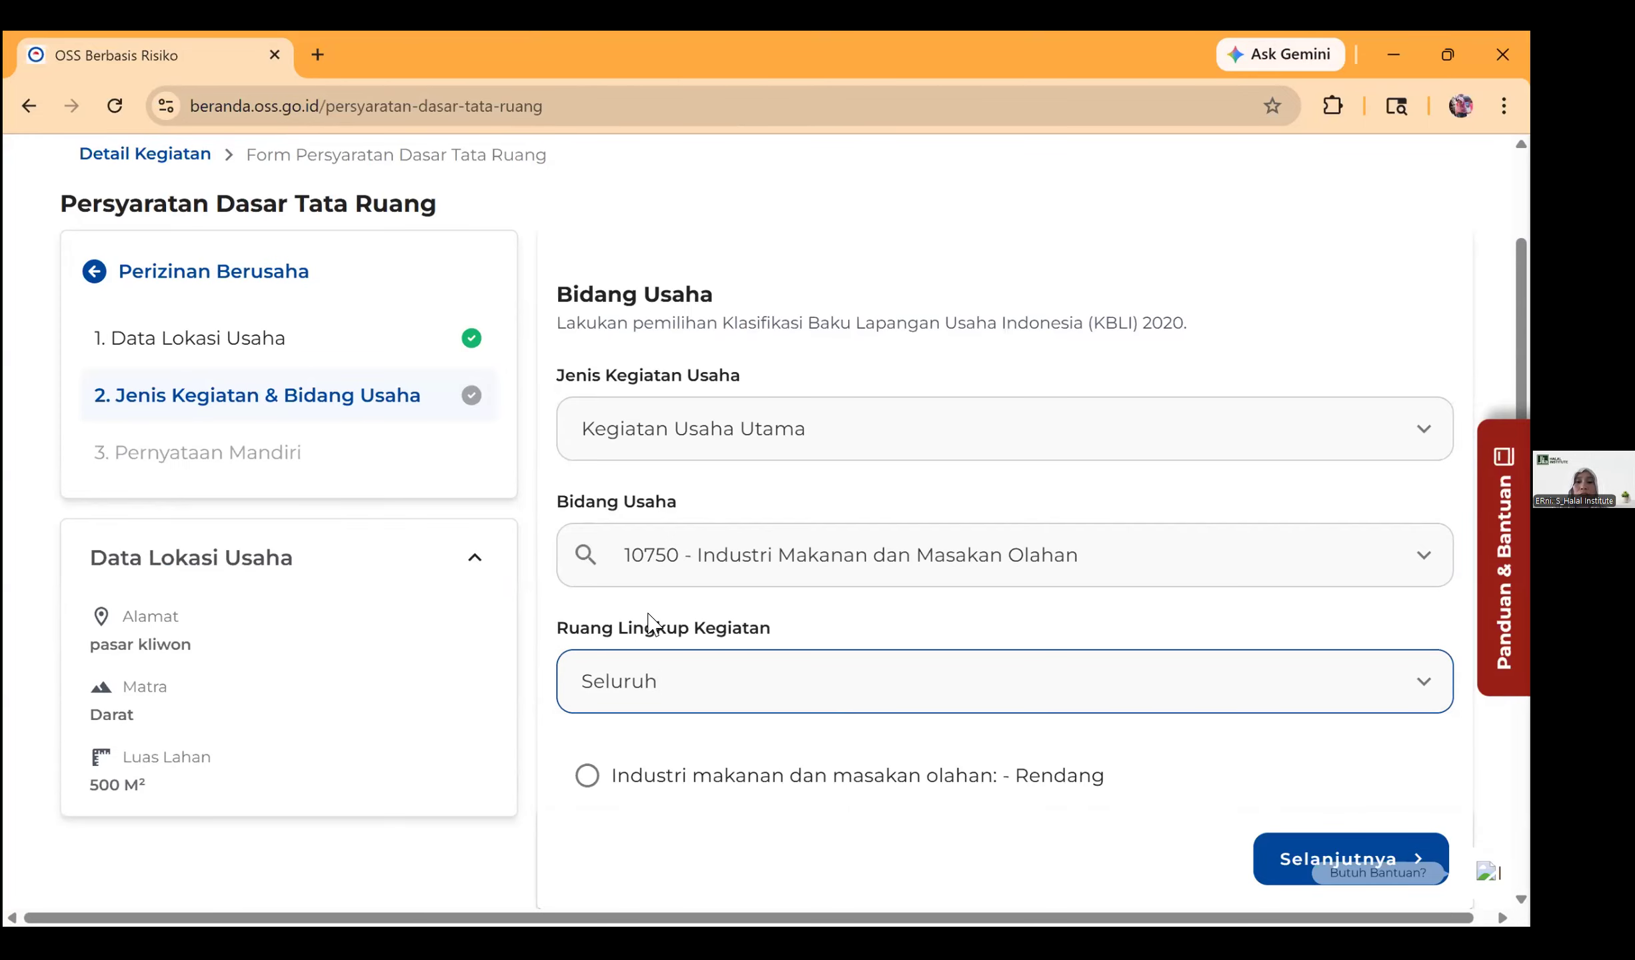
Step: Choose the activity option not covered by the listed business field, describe it as "masakan olahan", and add the field to the business list
scroll(831, 605, "down", 2)
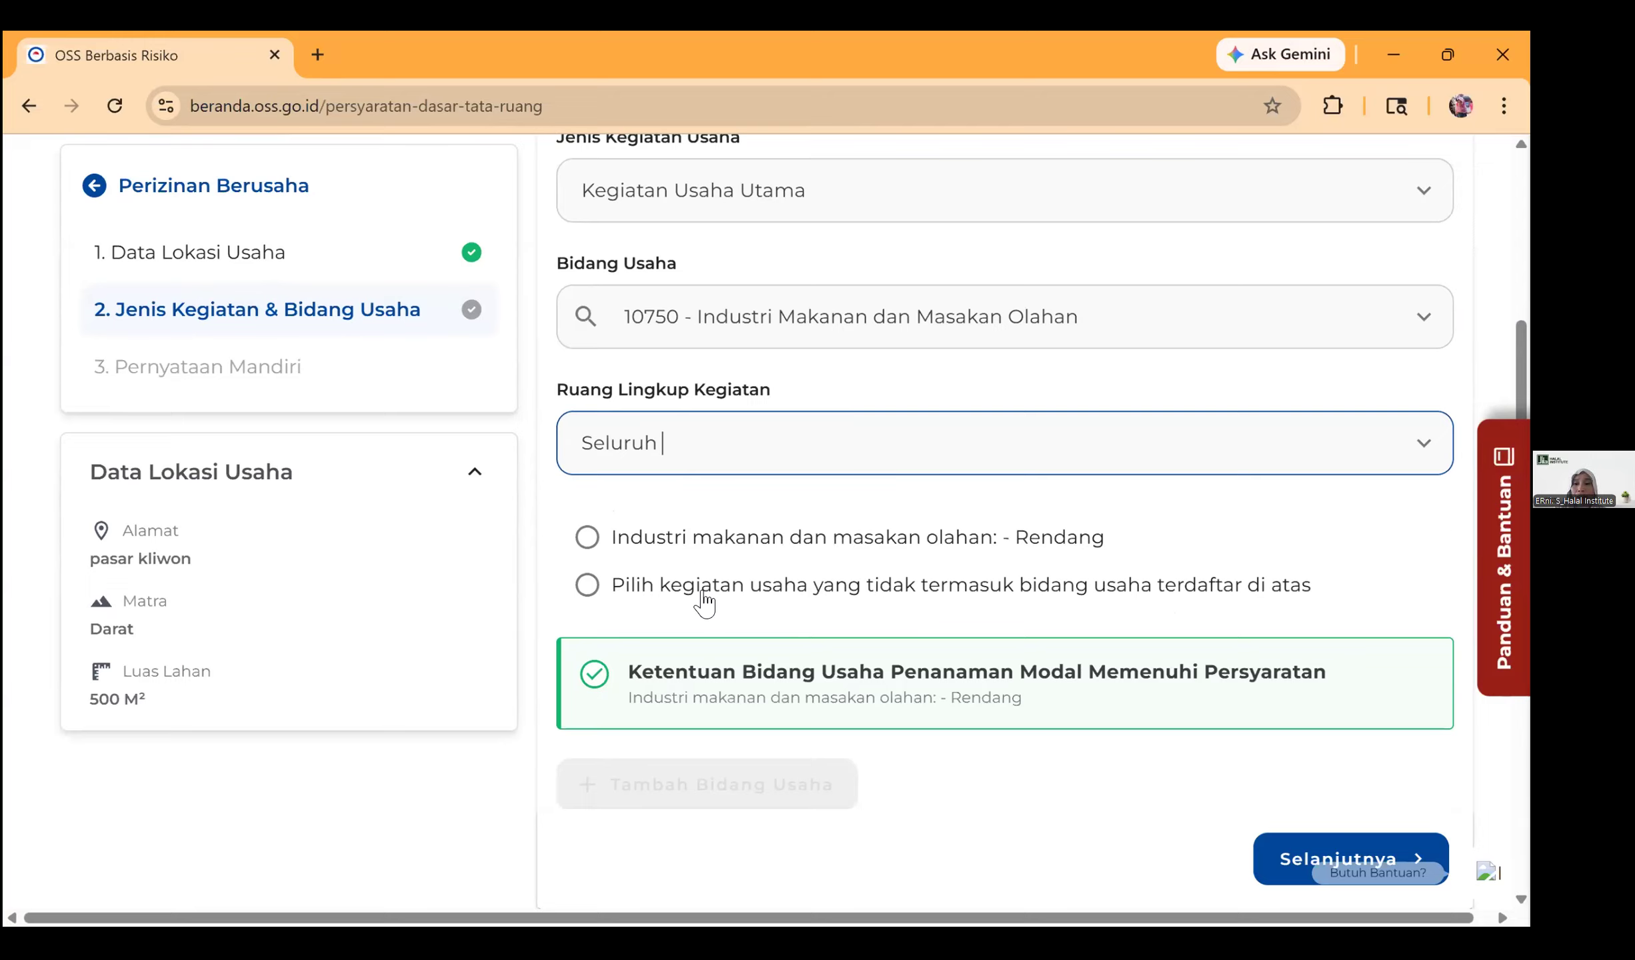
left_click(939, 600)
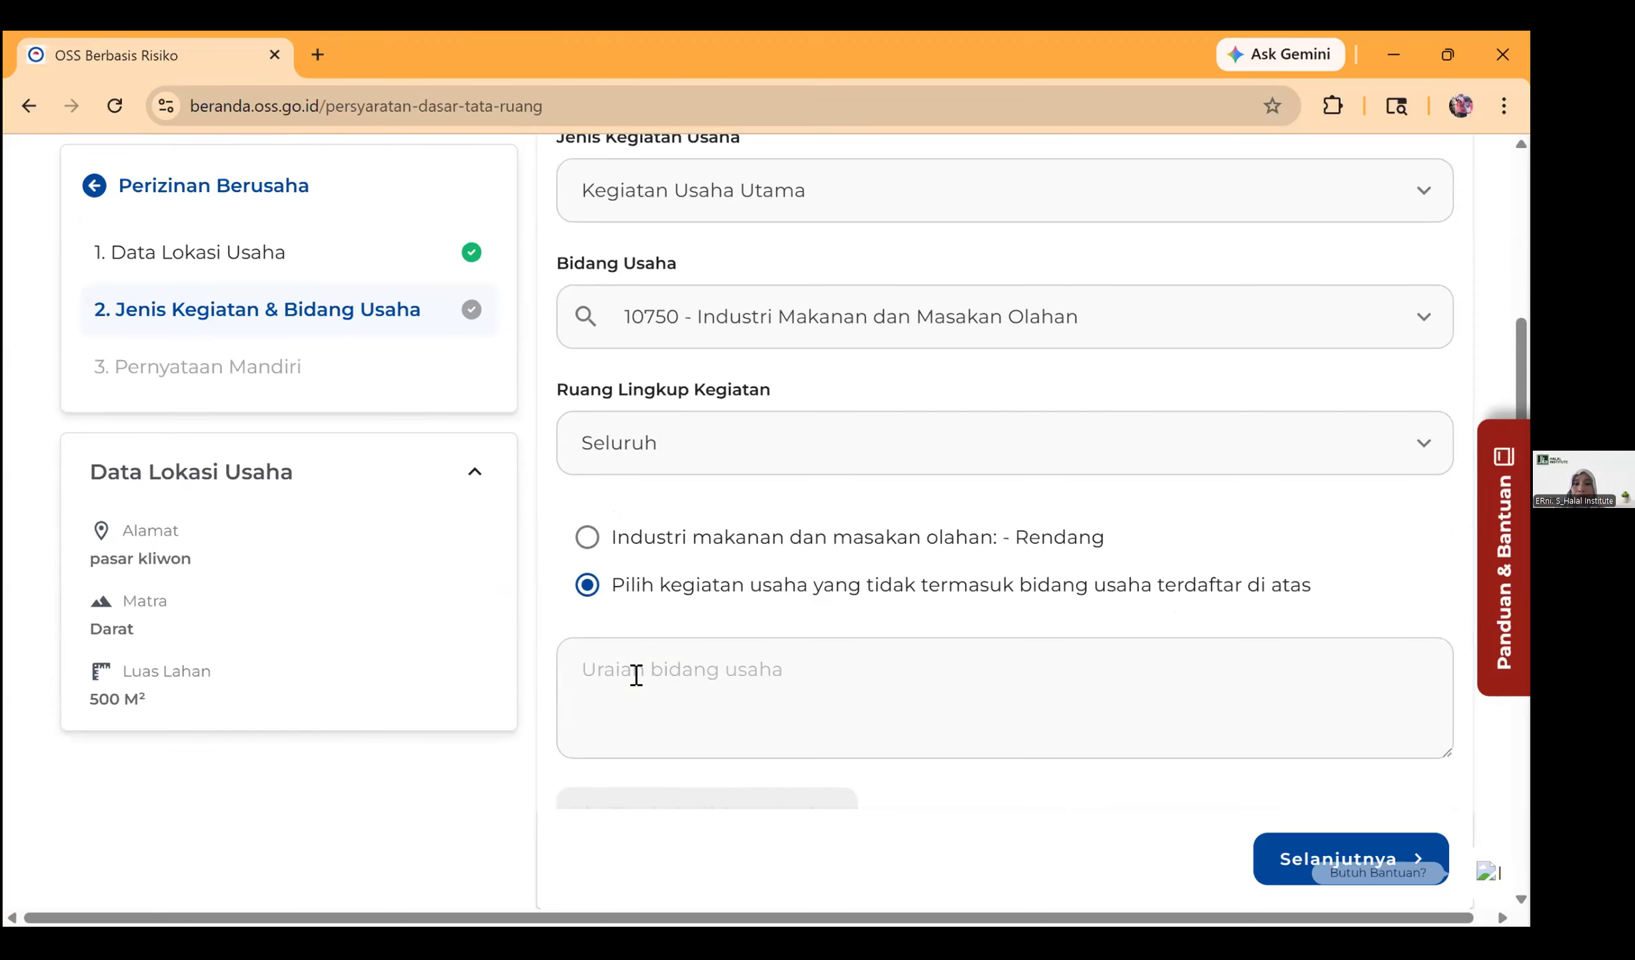
left_click(636, 675)
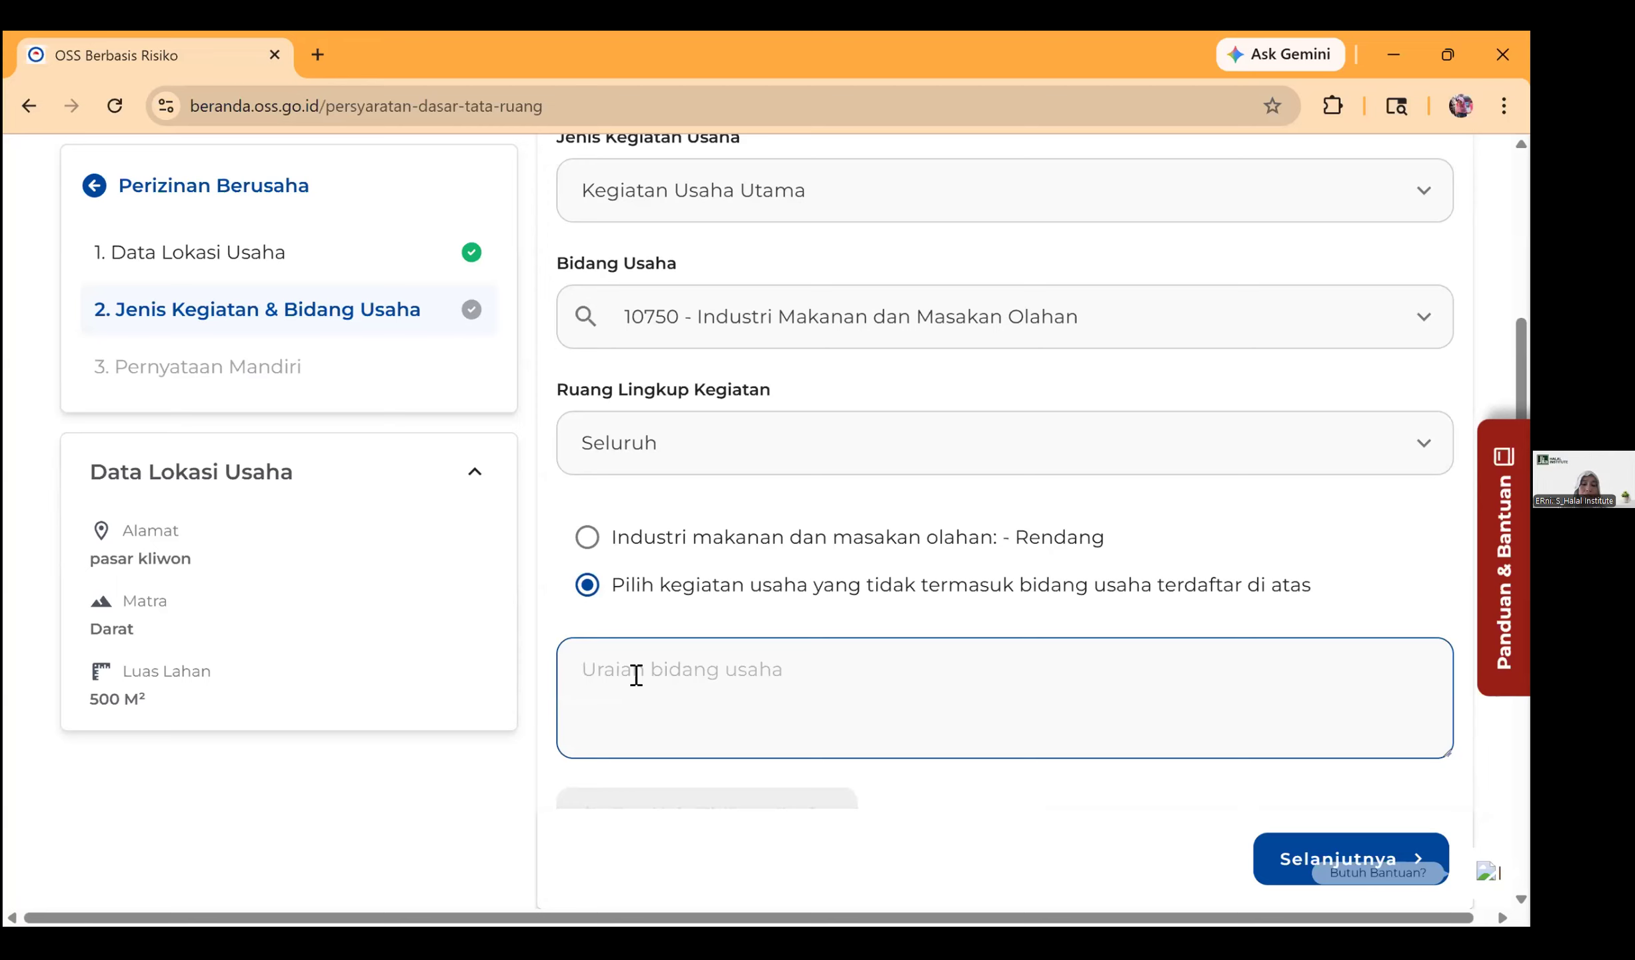
type("maska")
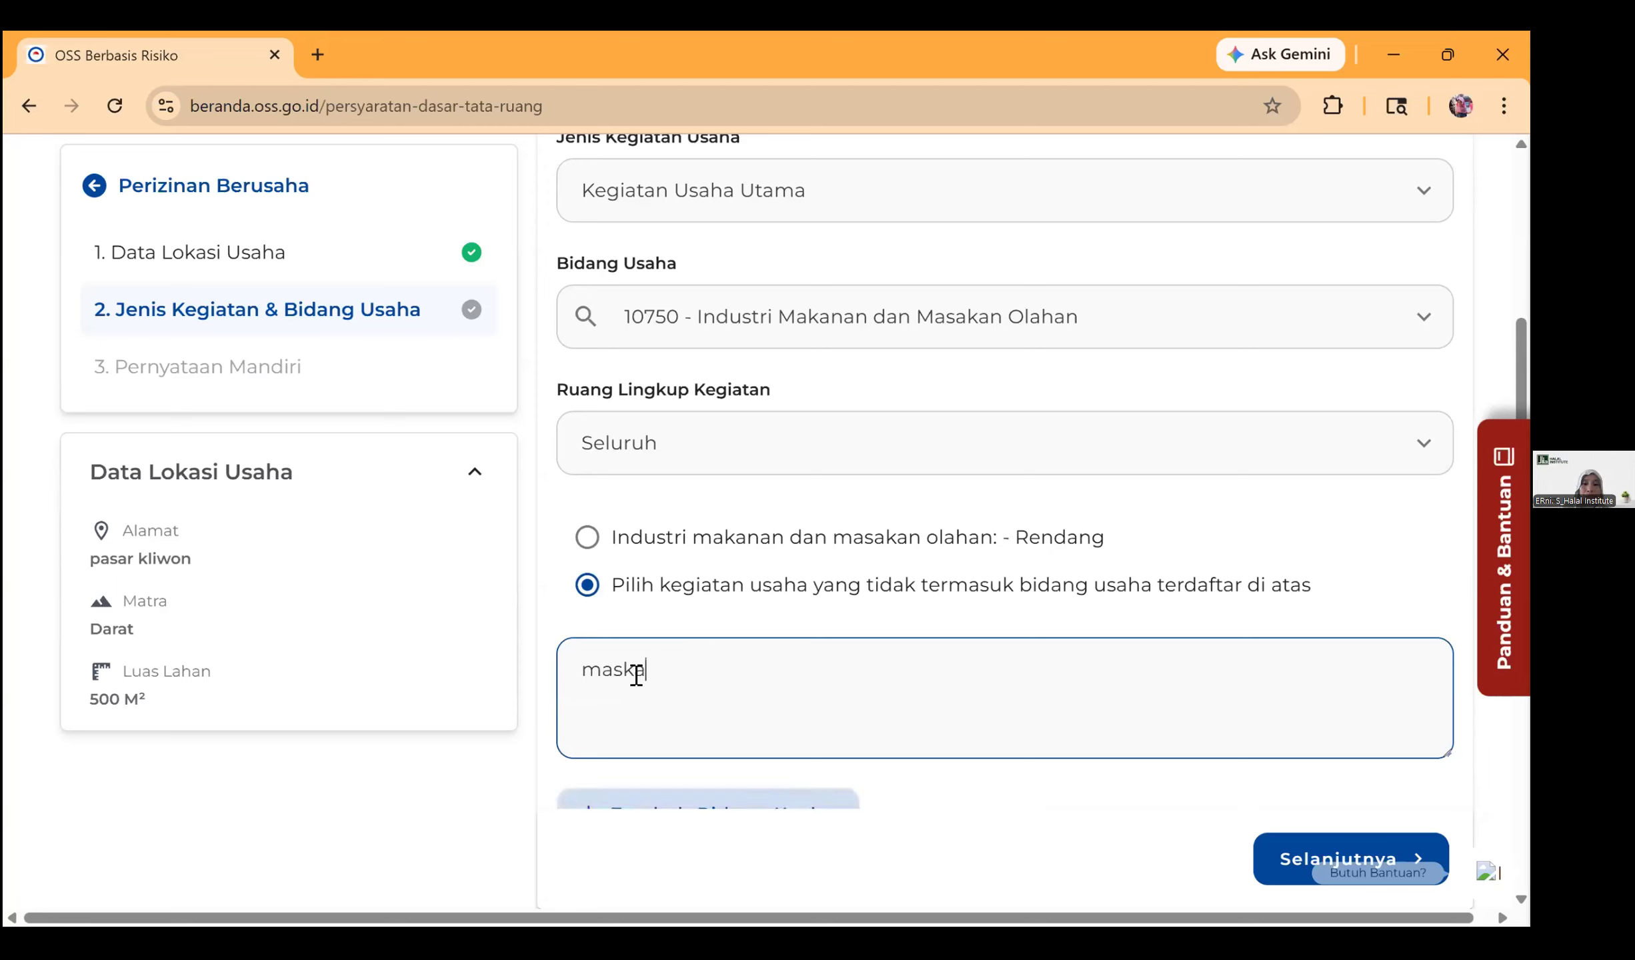
key("BackSpace")
key("BackSpace")
type("akan olahan")
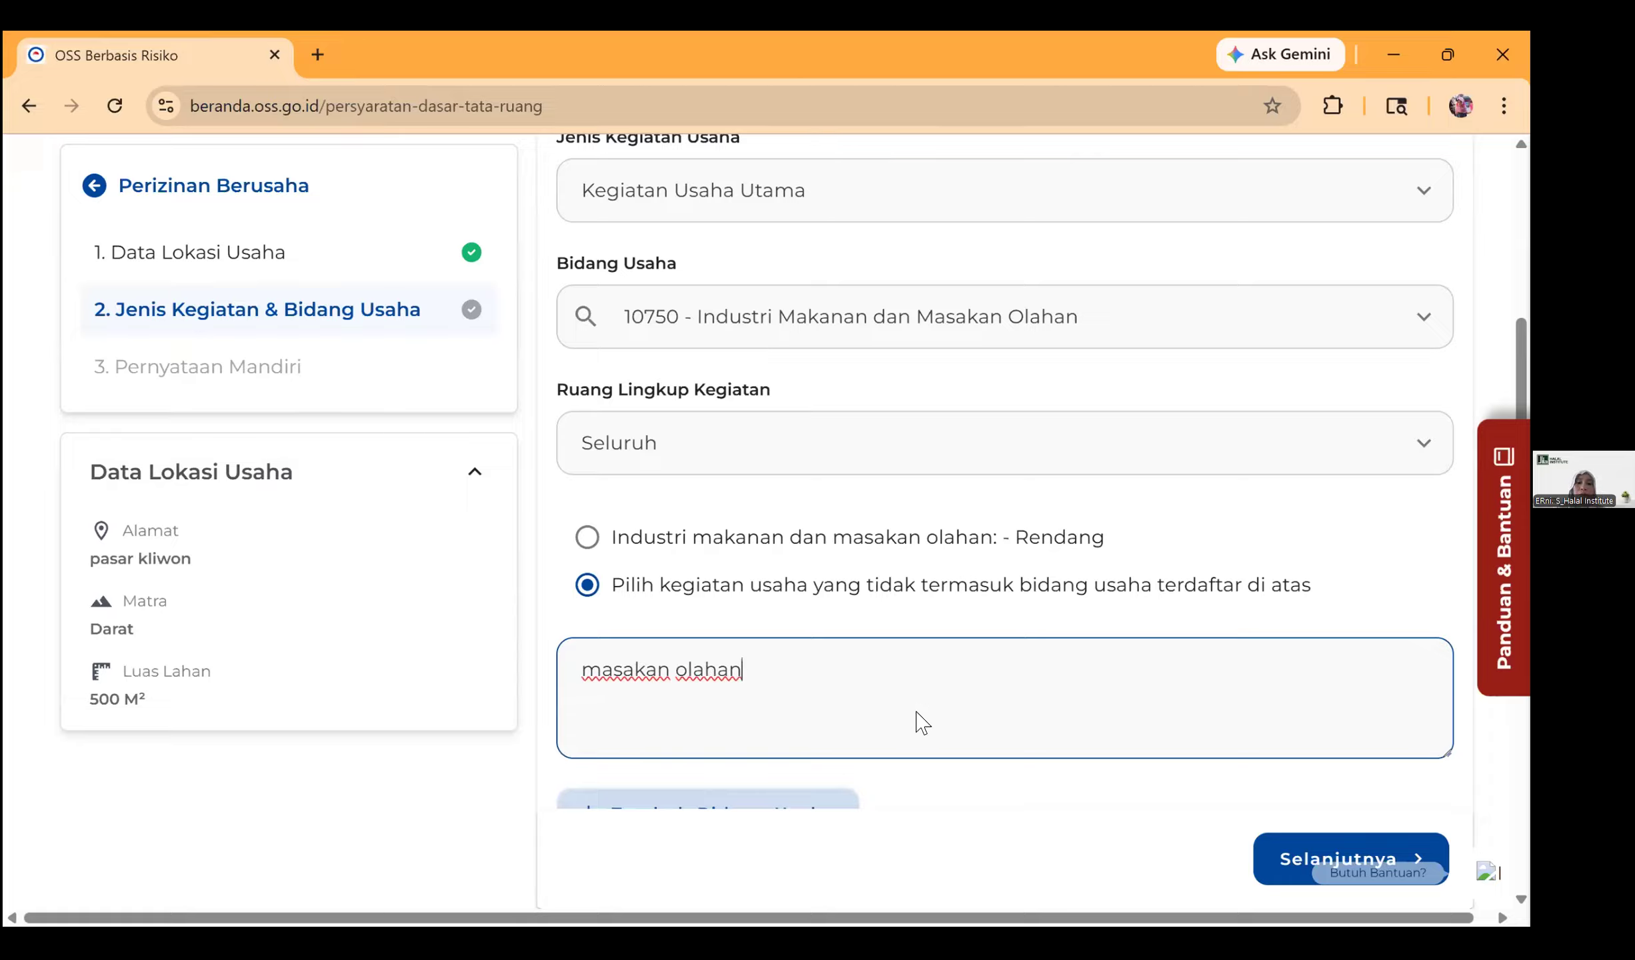
scroll(643, 595, "down", 3)
left_click(641, 577)
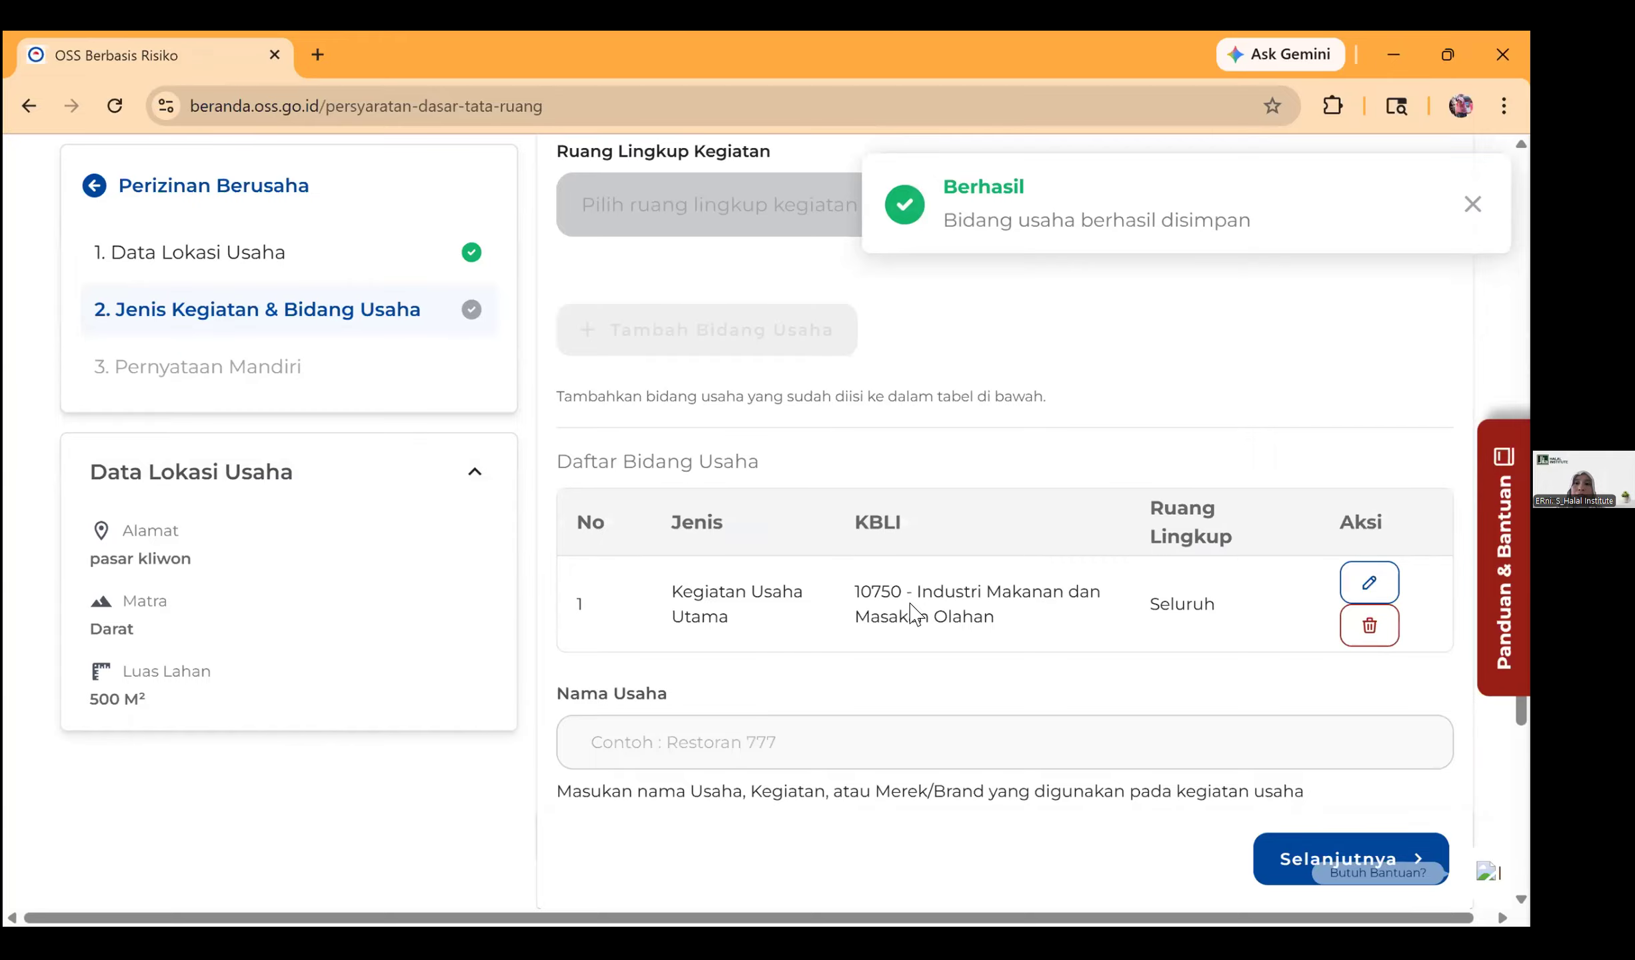
Step: Enter "SPPG" as the business name (Nama Usaha) and proceed to the Pernyataan Mandiri stage
left_click(602, 751)
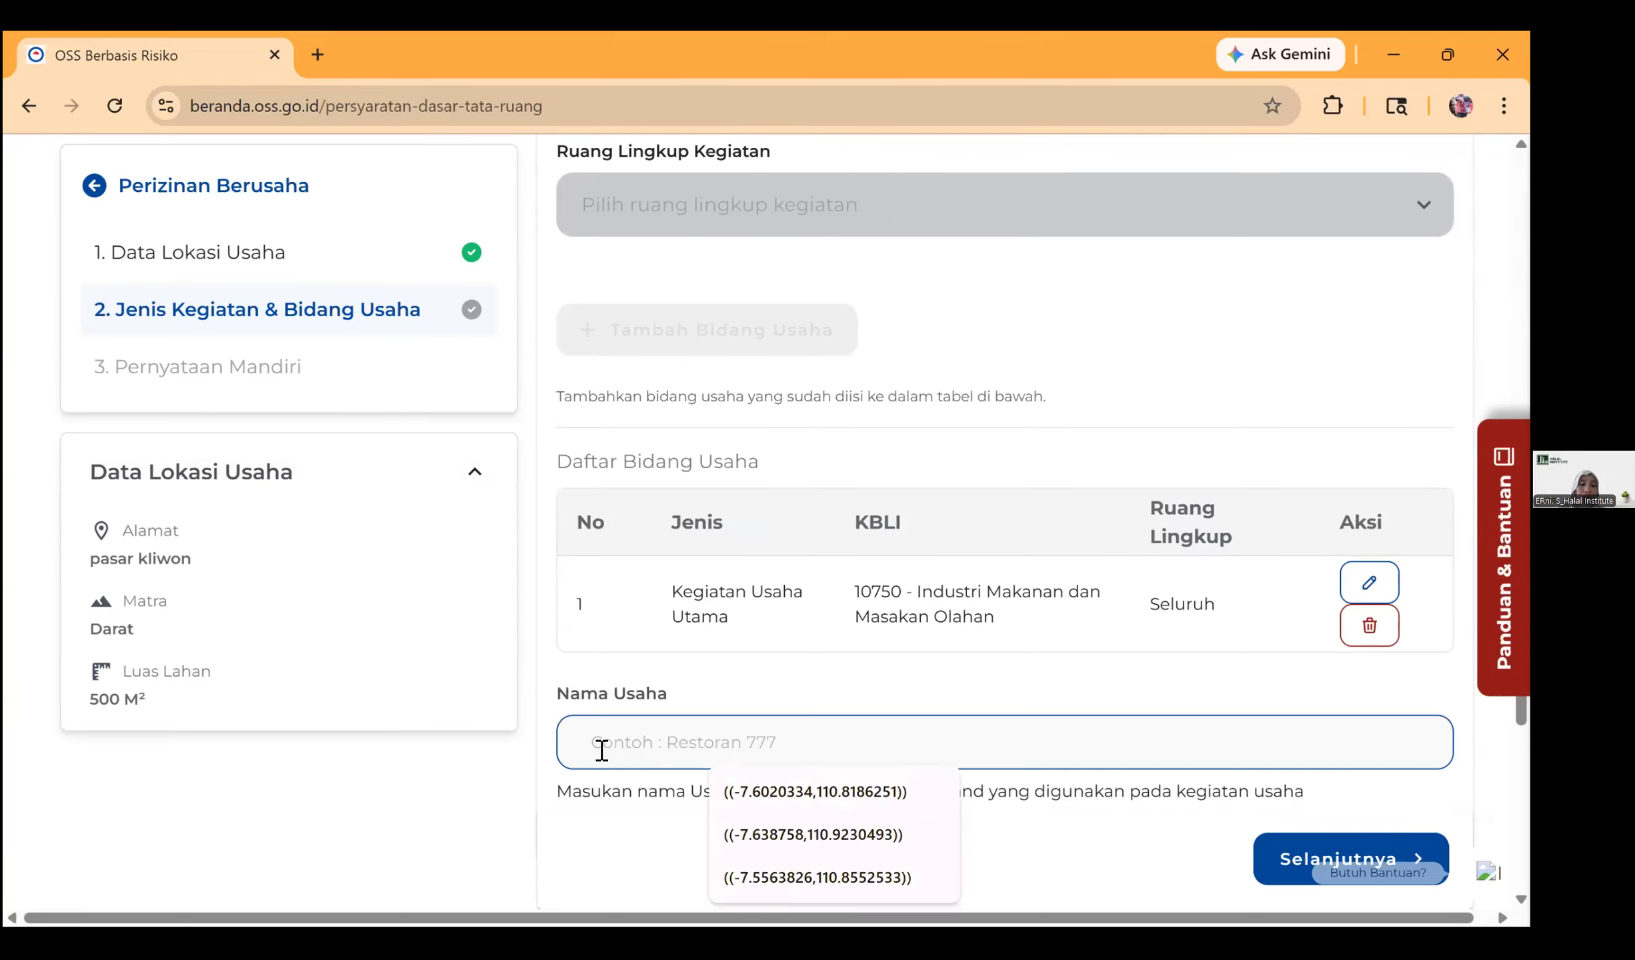
type("SPP")
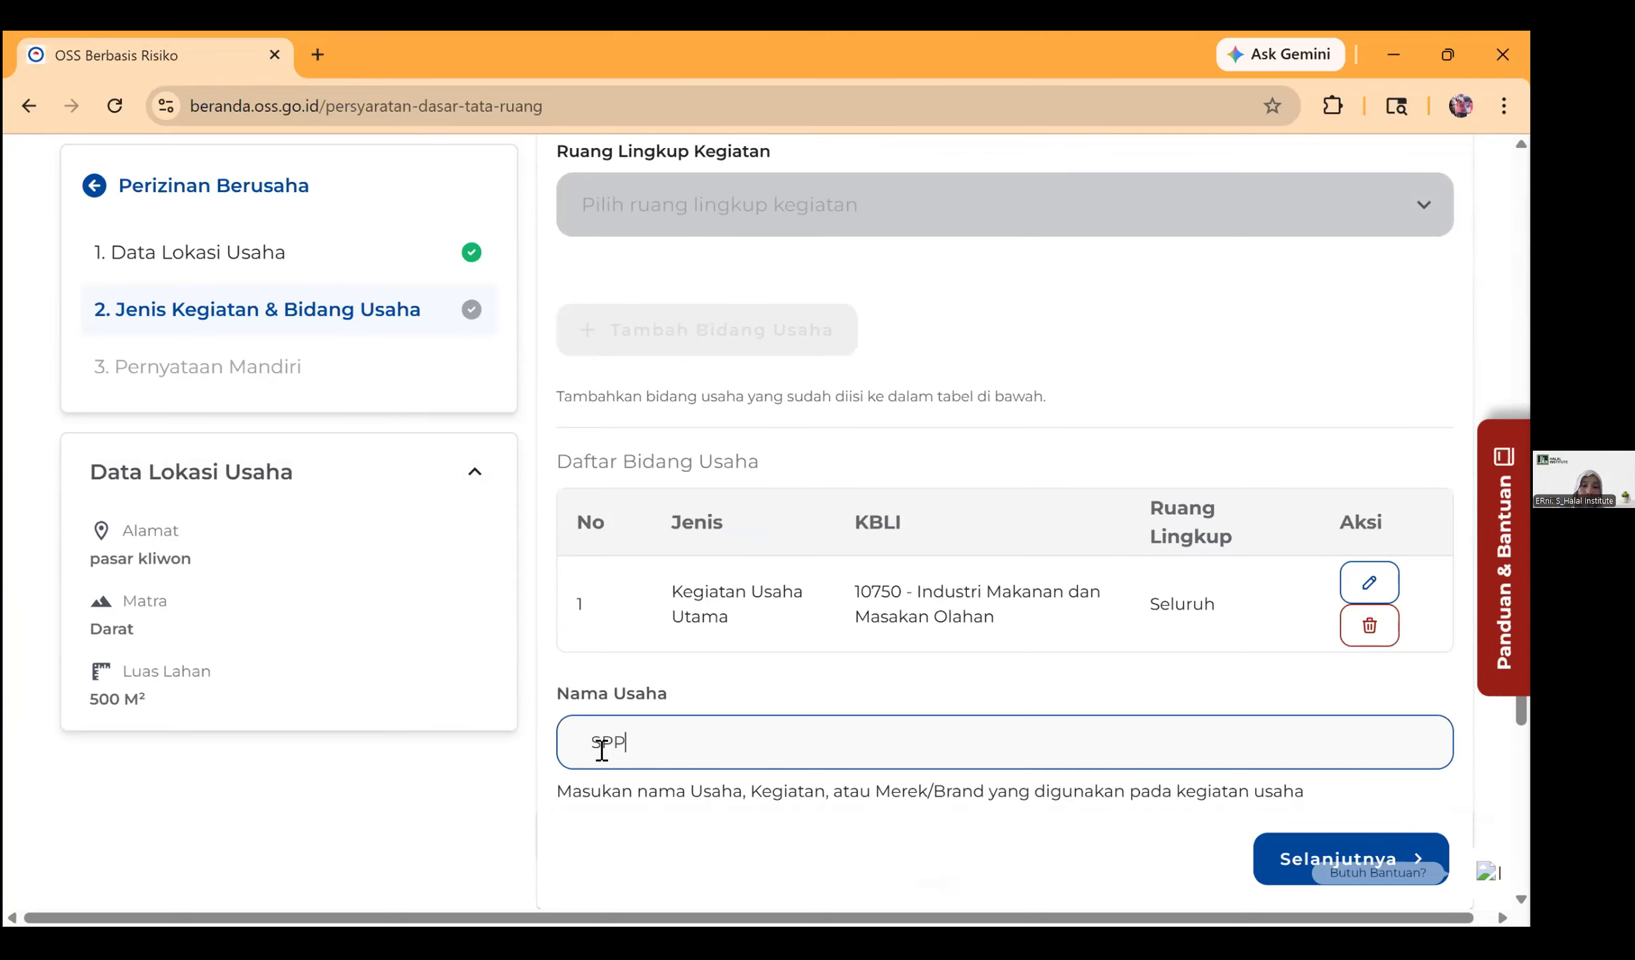
type("PG")
key("BackSpace")
key("BackSpace")
type("G")
scroll(1317, 860, "down", 2)
left_click(1308, 850)
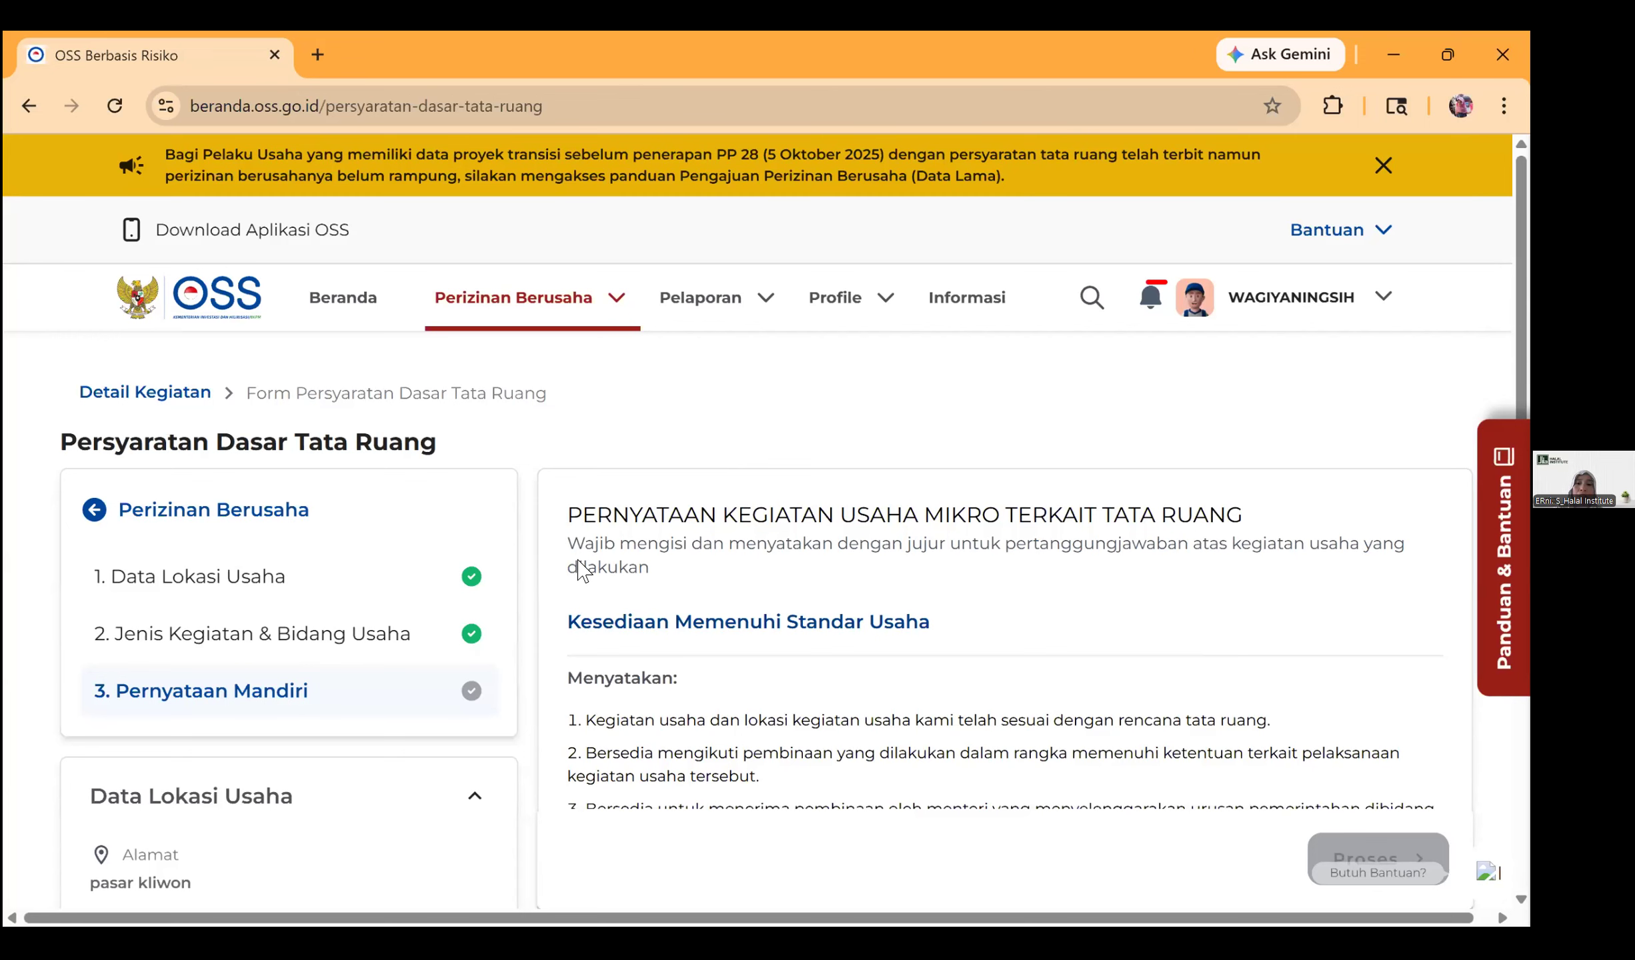
Step: Process the micro-business spatial planning self-declaration and continue to the activity's Perizinan Berusaha application
scroll(626, 577, "down", 5)
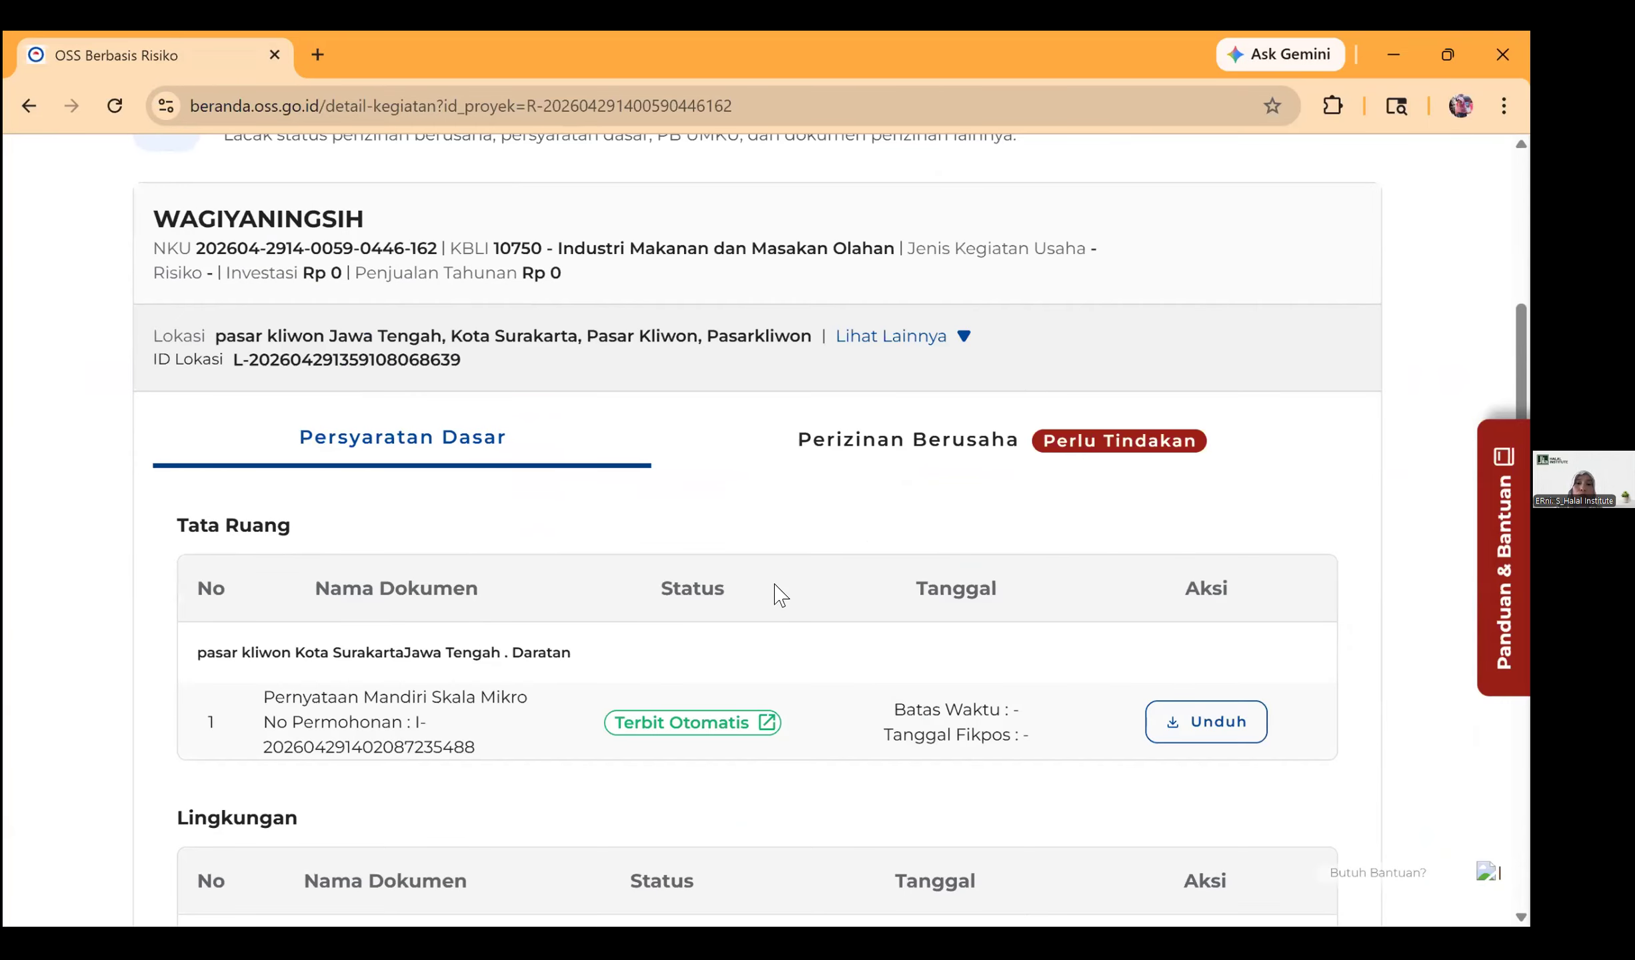
scroll(919, 464, "down", 3)
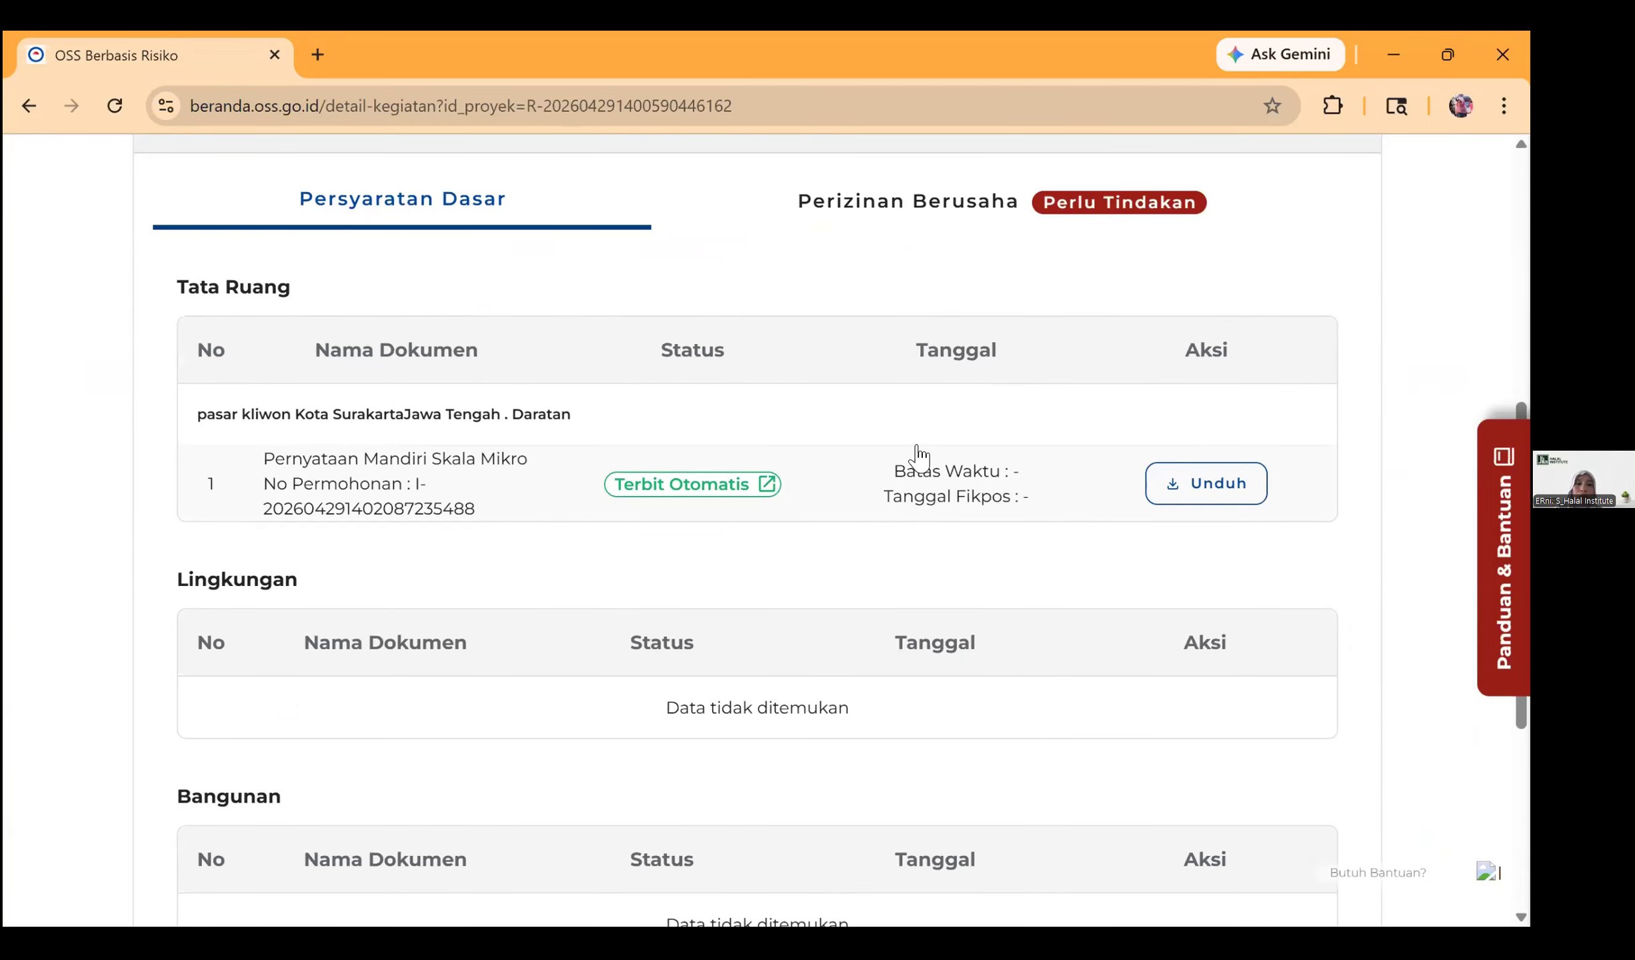
scroll(970, 445, "down", 3)
scroll(919, 485, "up", 5)
scroll(919, 480, "up", 2)
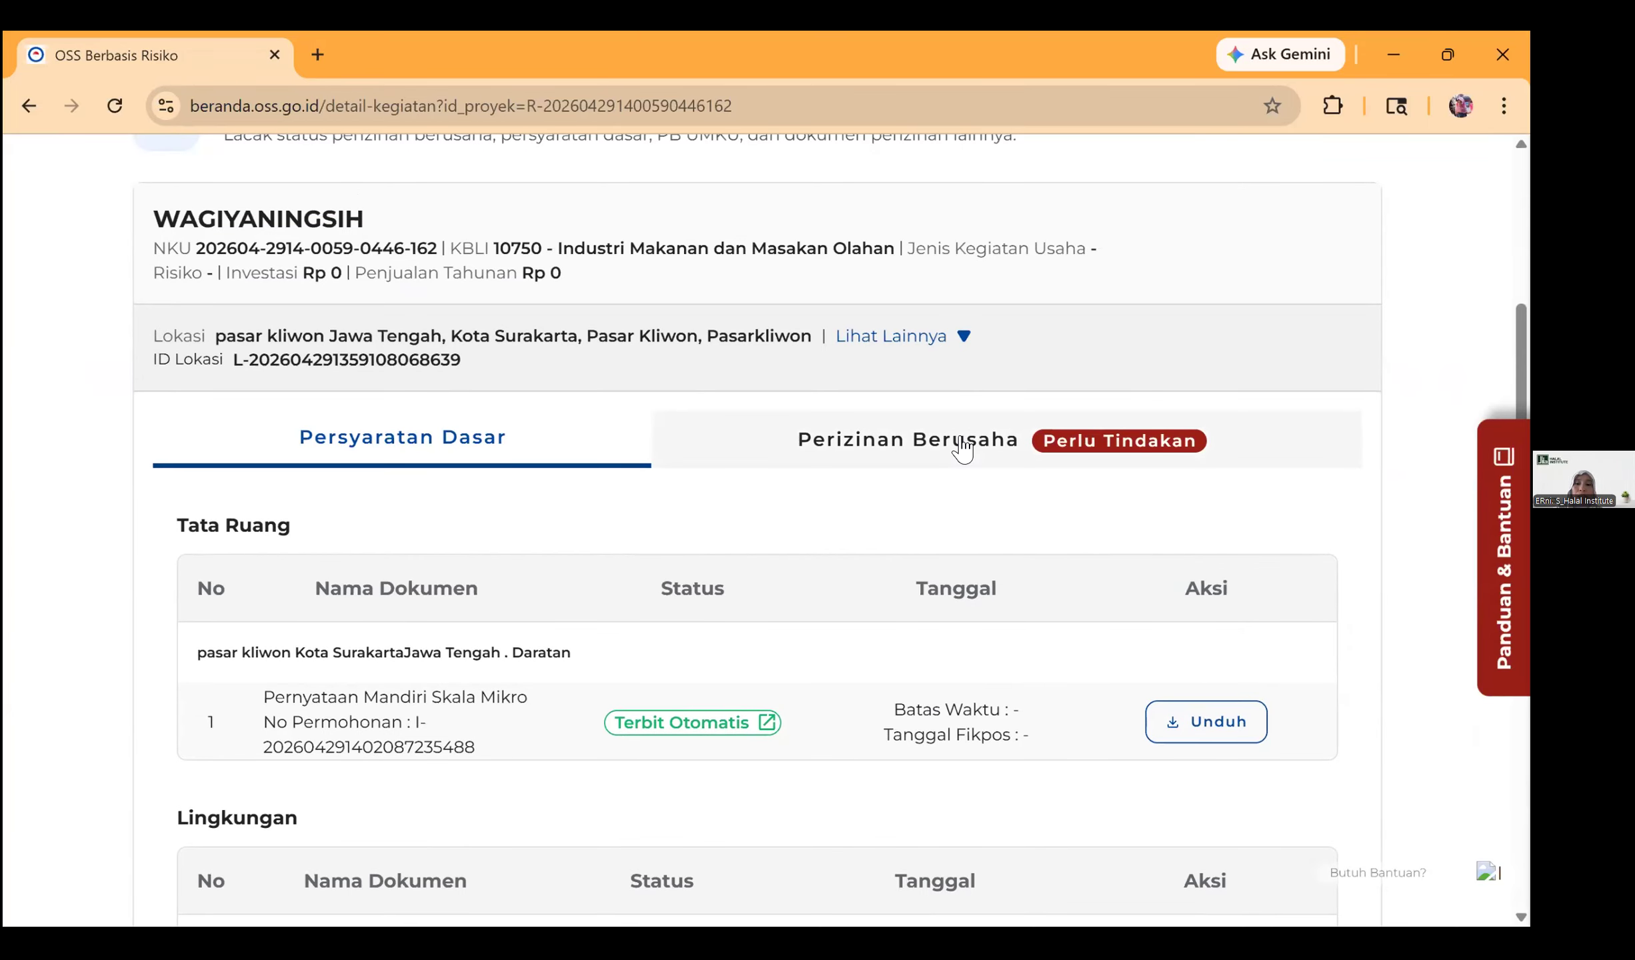
left_click(962, 448)
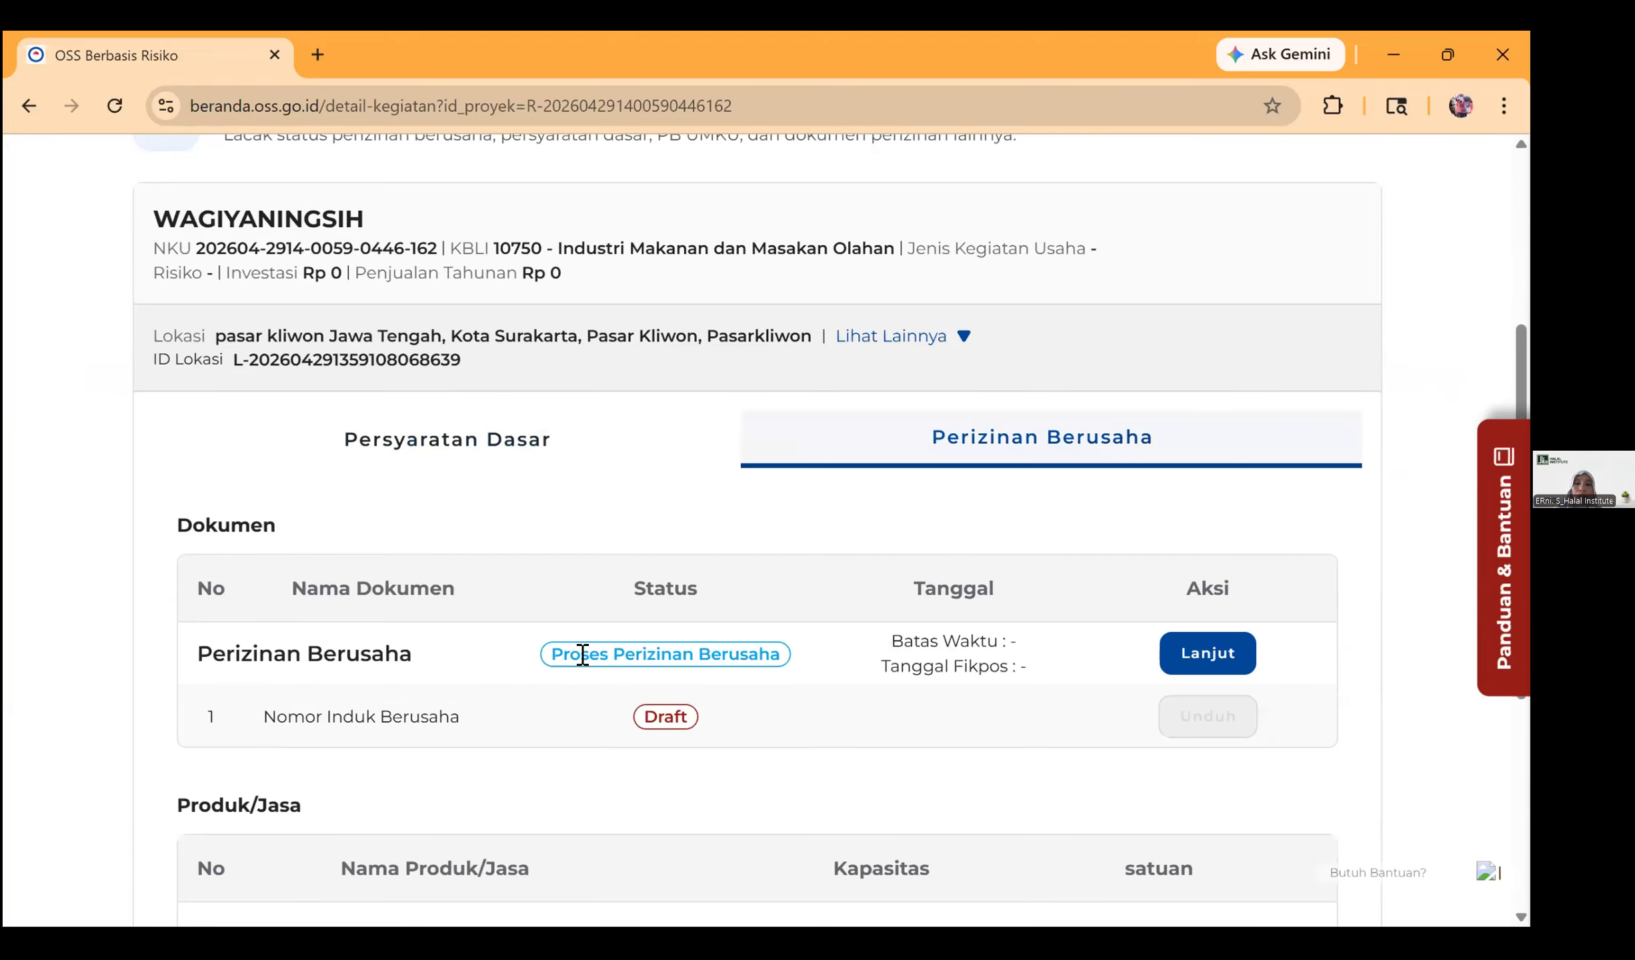
left_click(1205, 660)
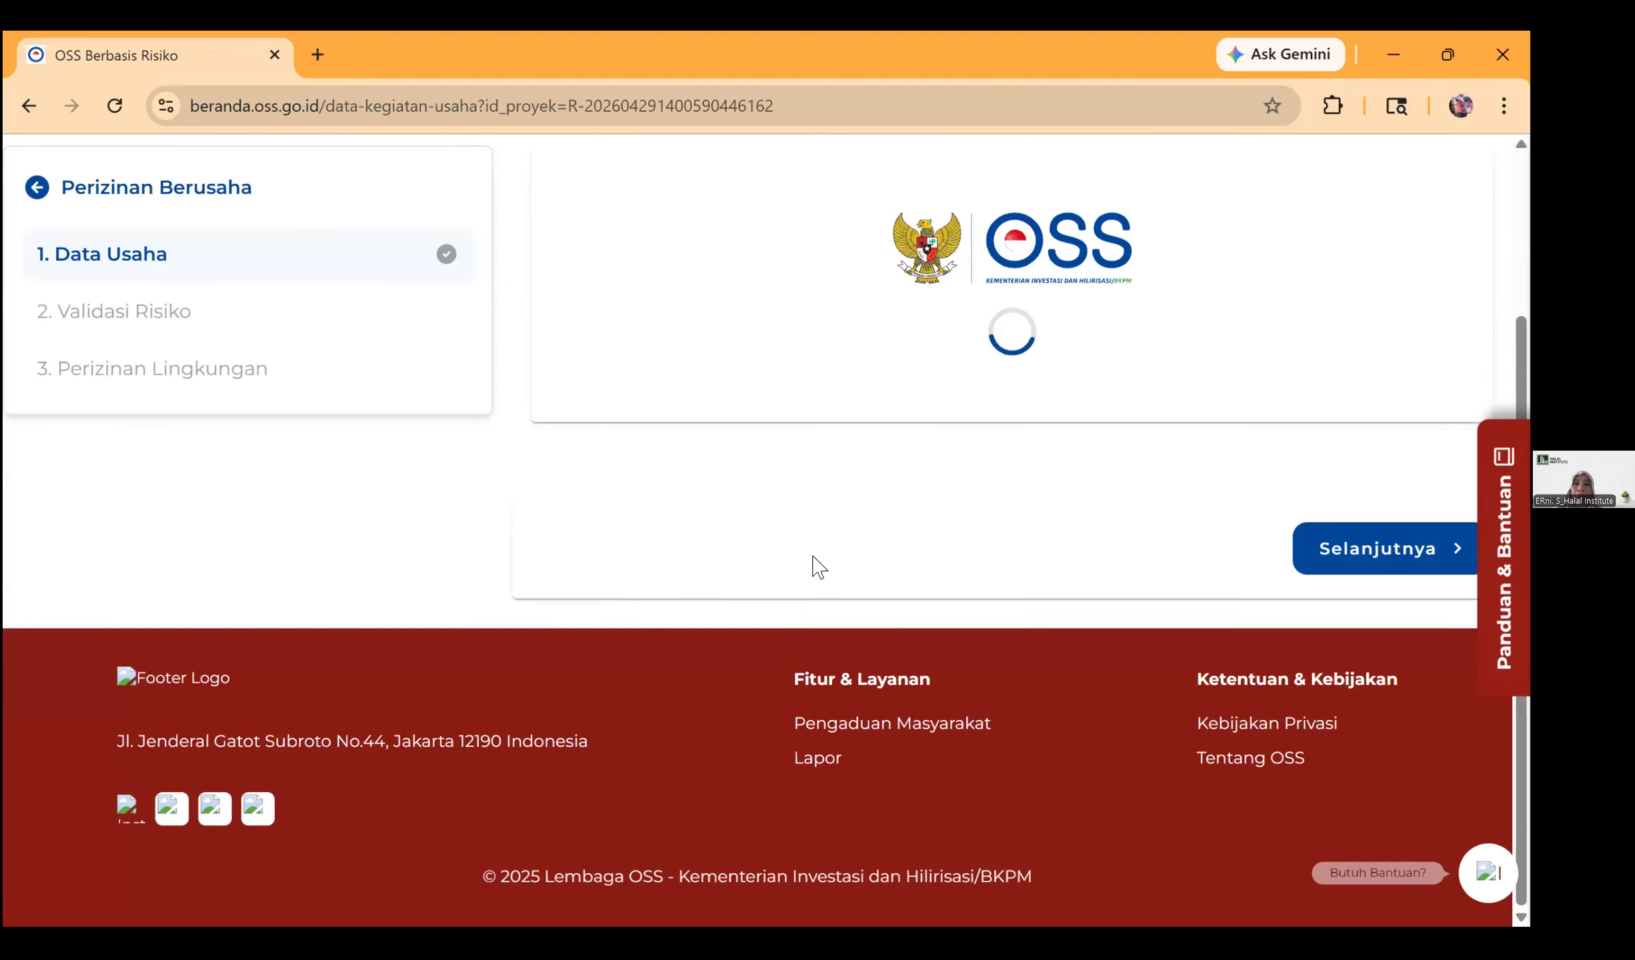
Step: Set the business status to Sudah Berjalan, running since 01/04/2026, with the estimated operational or commercial start at 04/2026
scroll(623, 565, "up", 5)
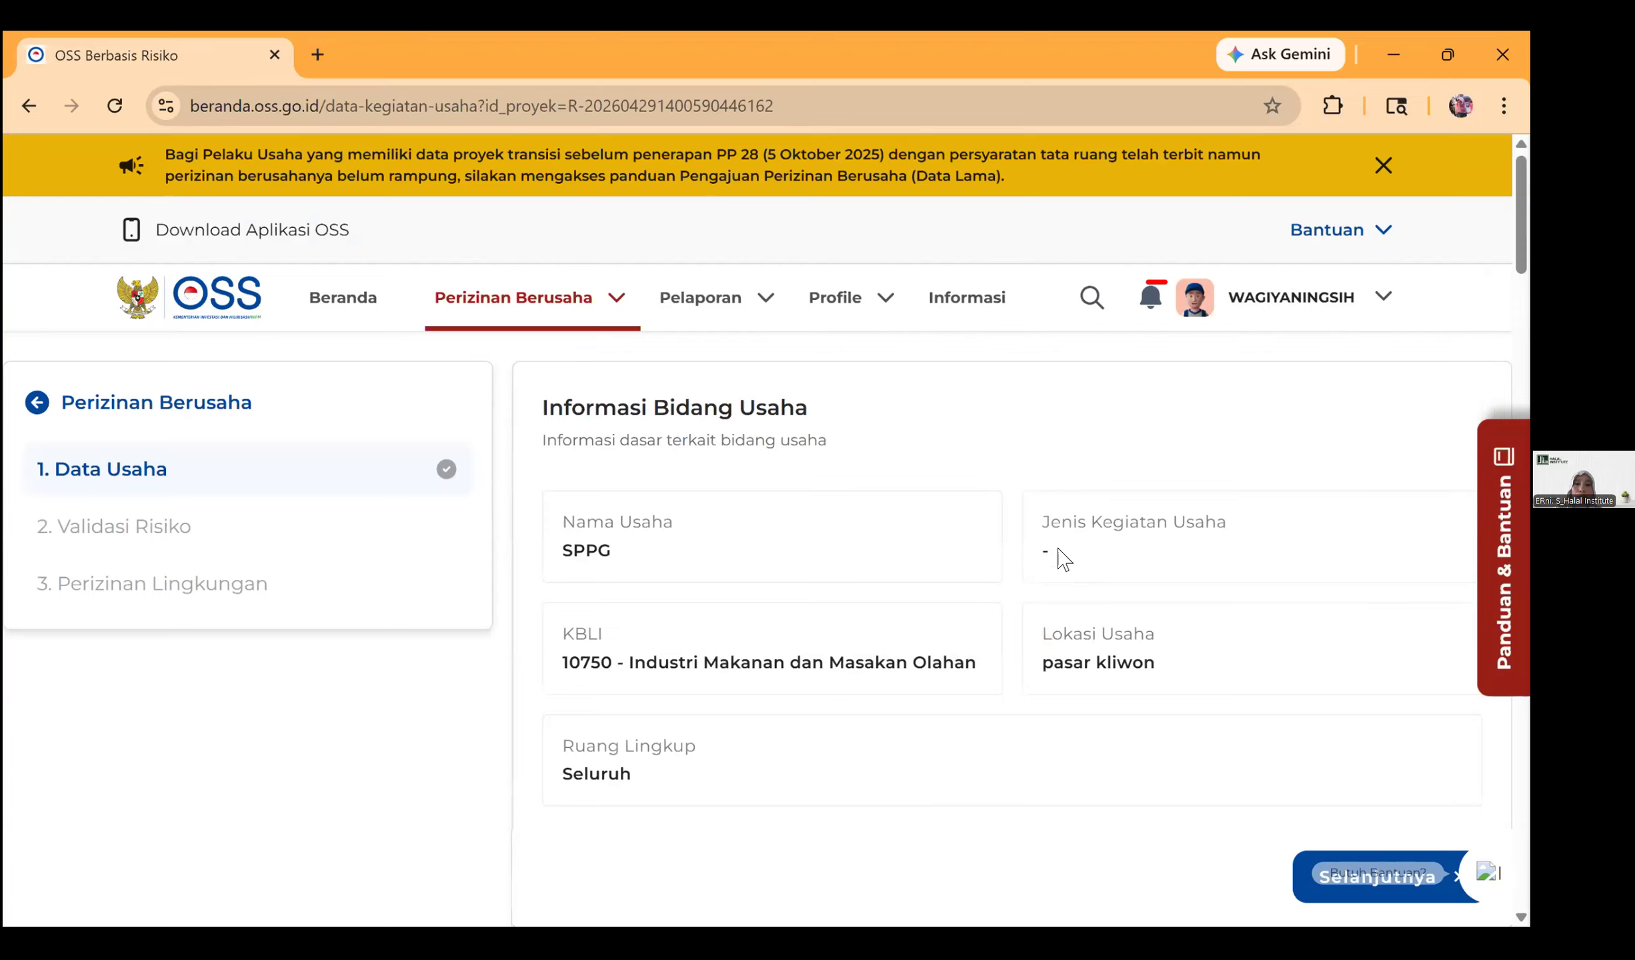
scroll(1112, 348, "down", 4)
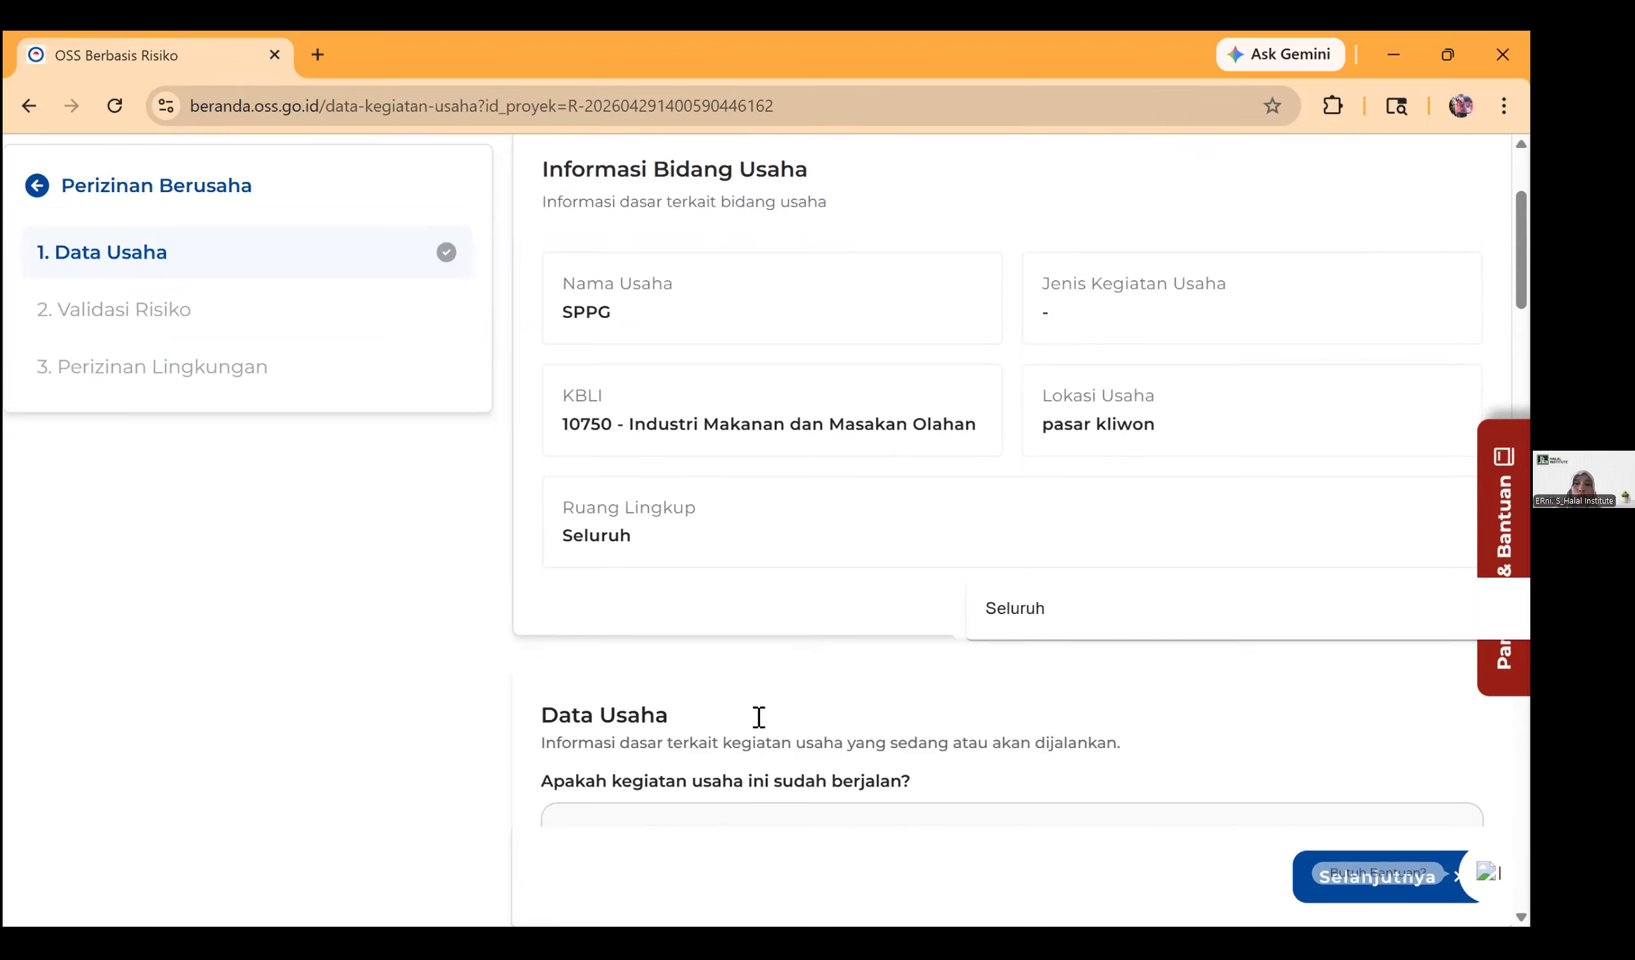
scroll(730, 603, "down", 3)
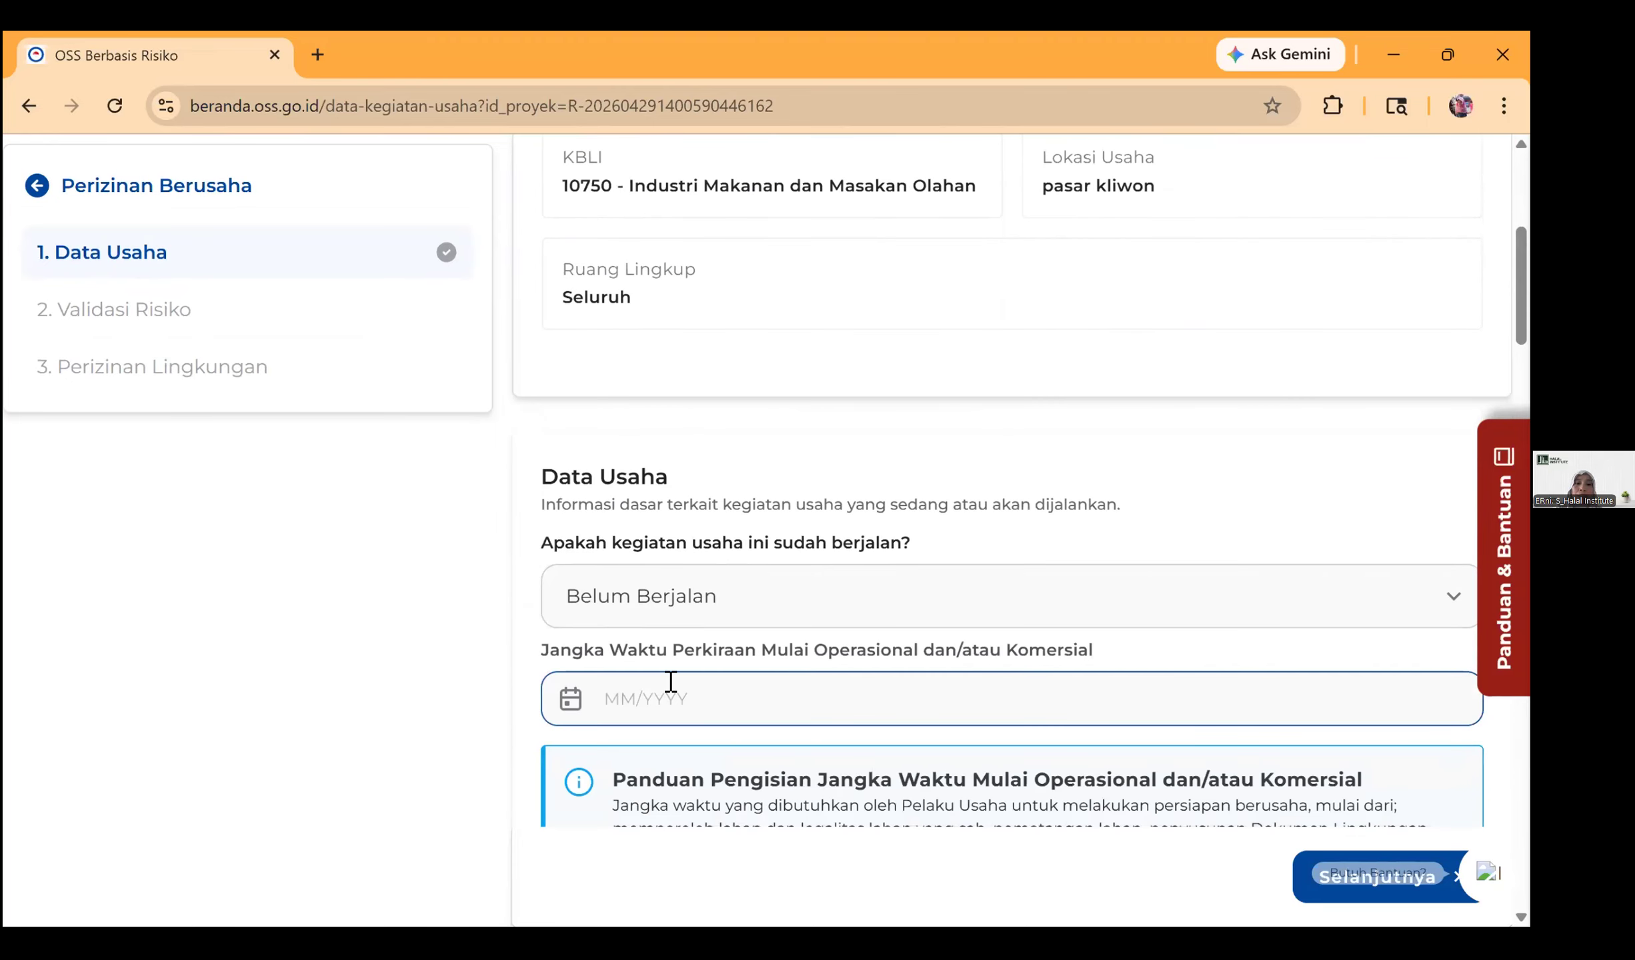
left_click(640, 595)
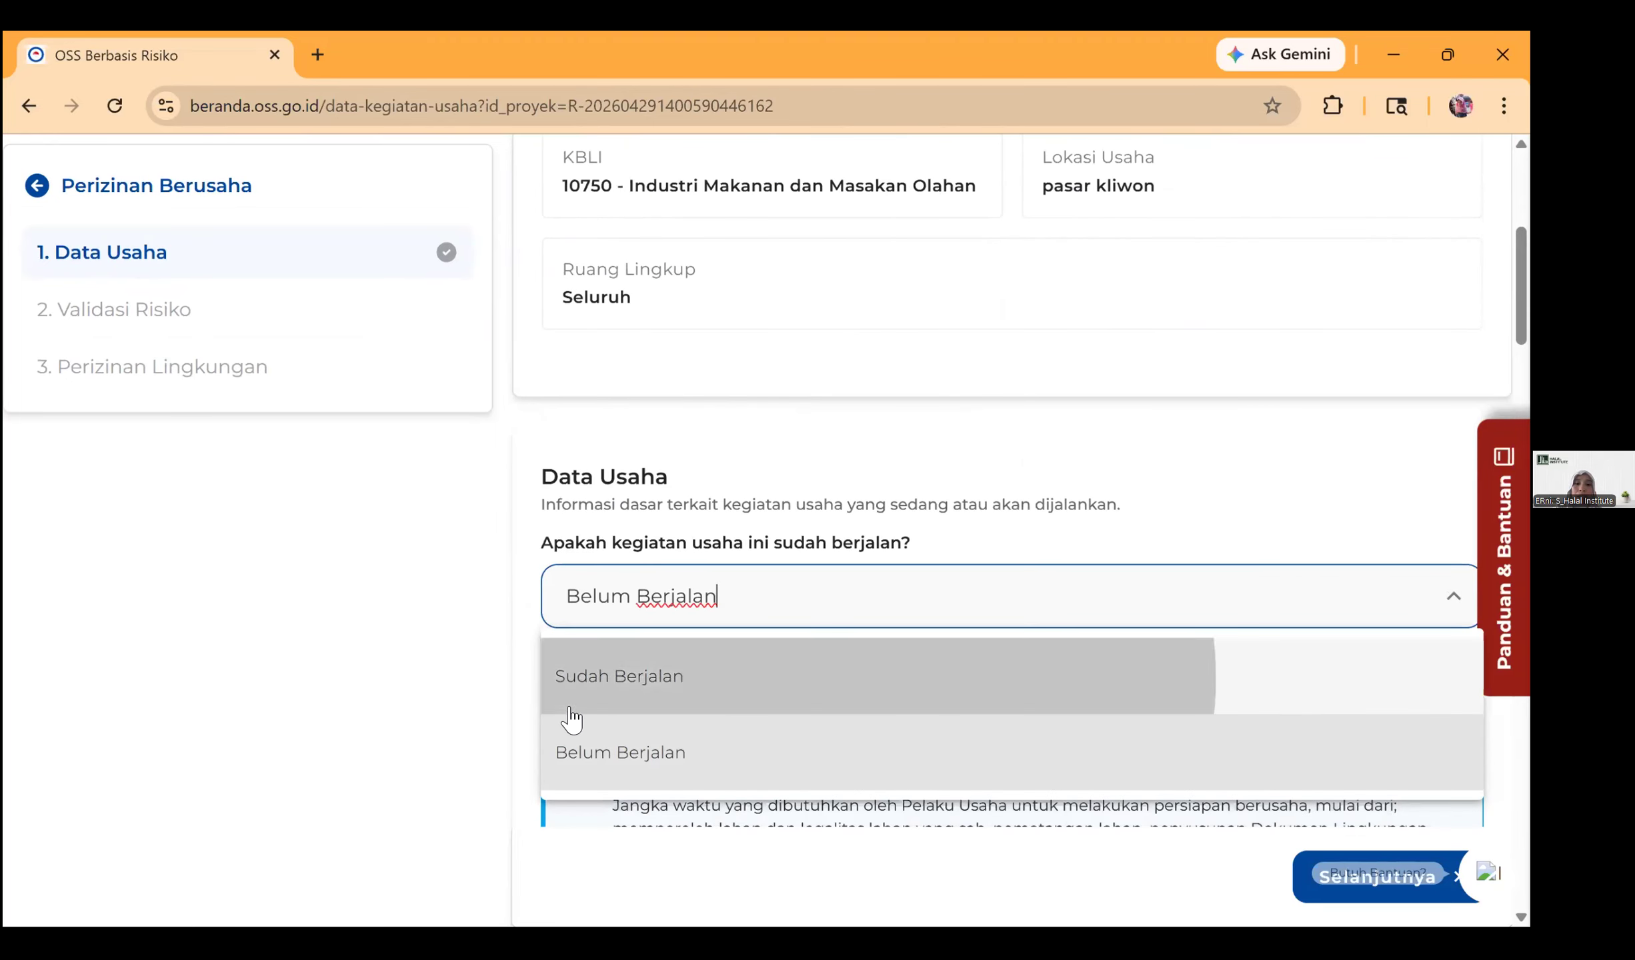
left_click(570, 712)
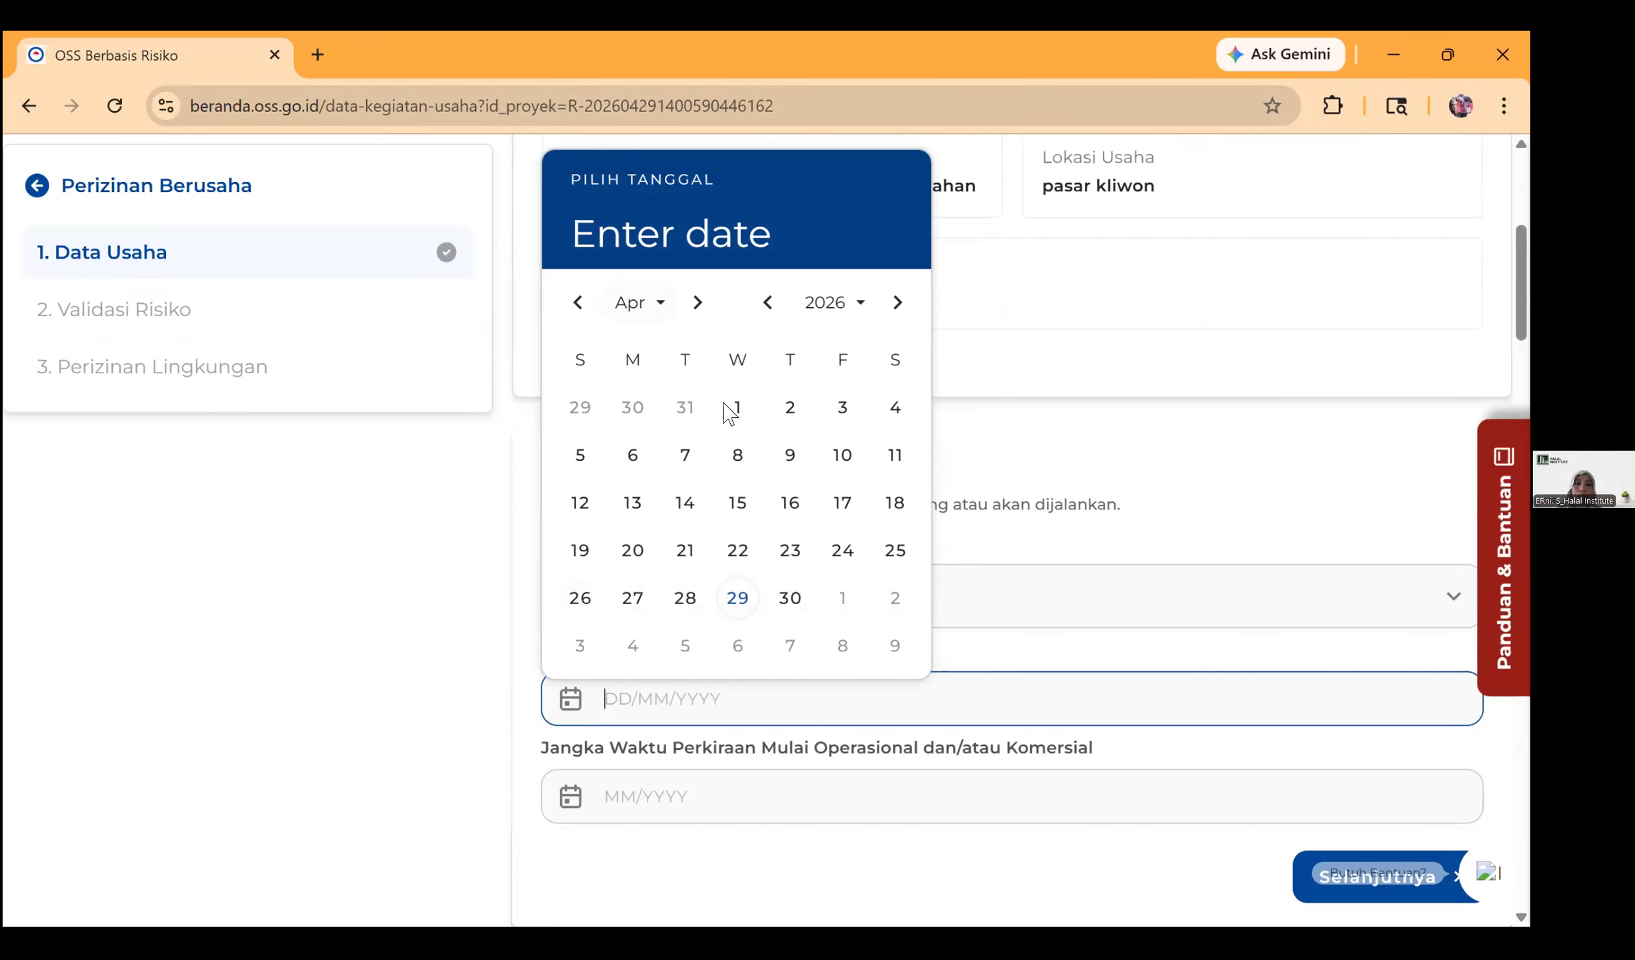
left_click(617, 814)
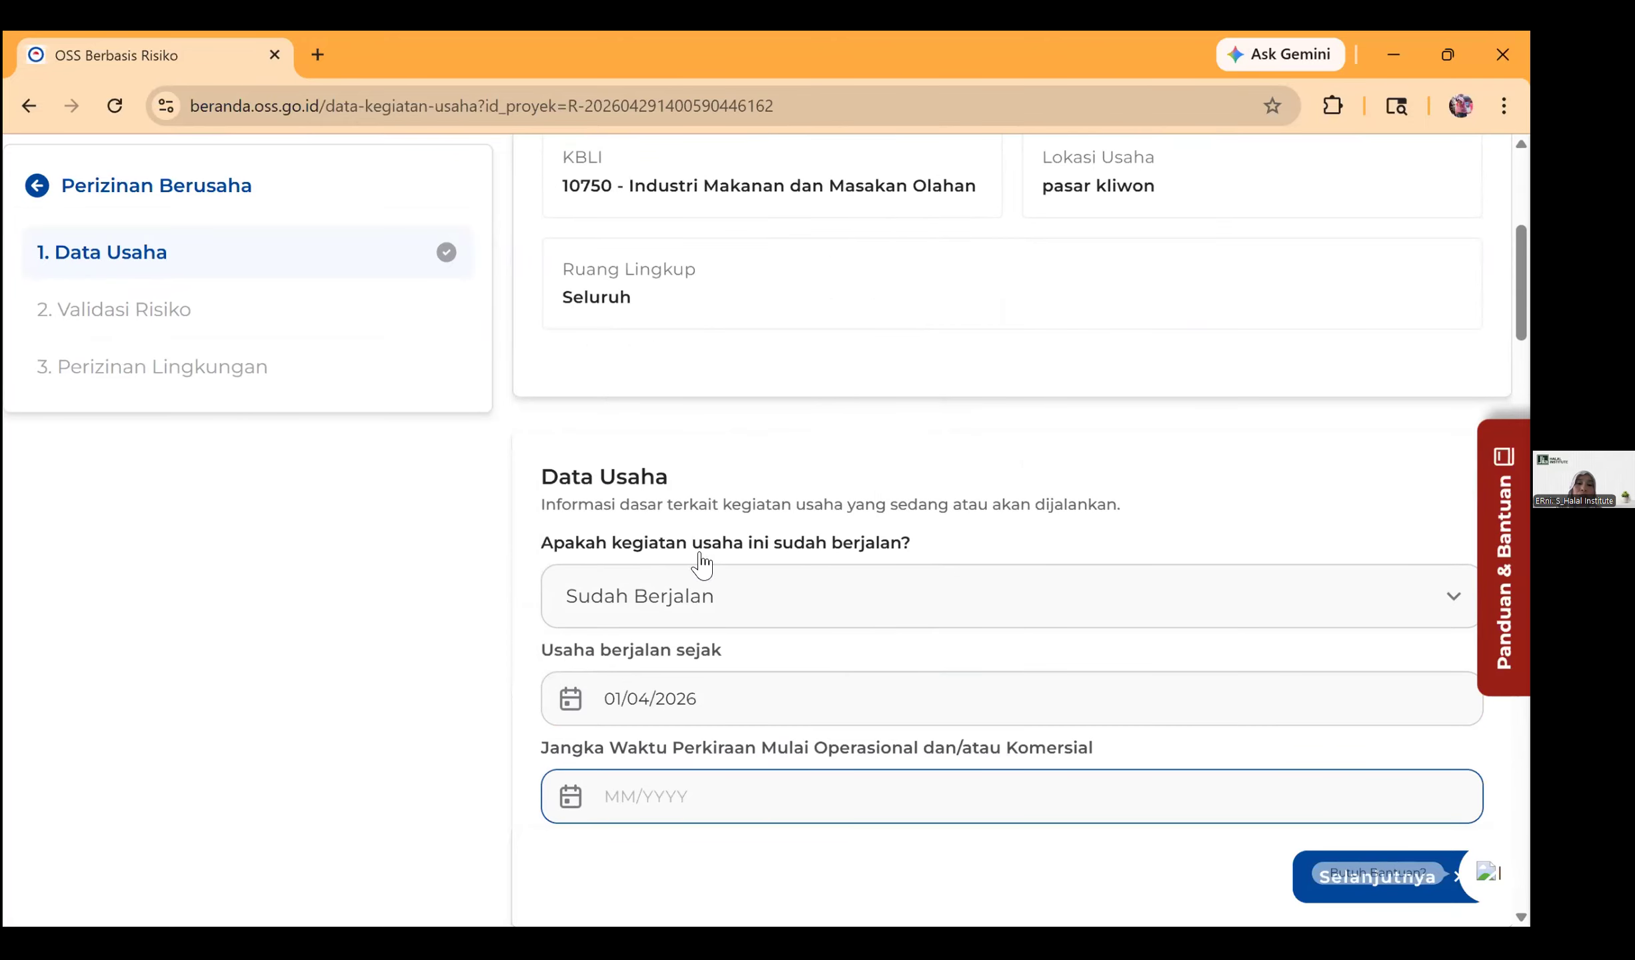
left_click(571, 796)
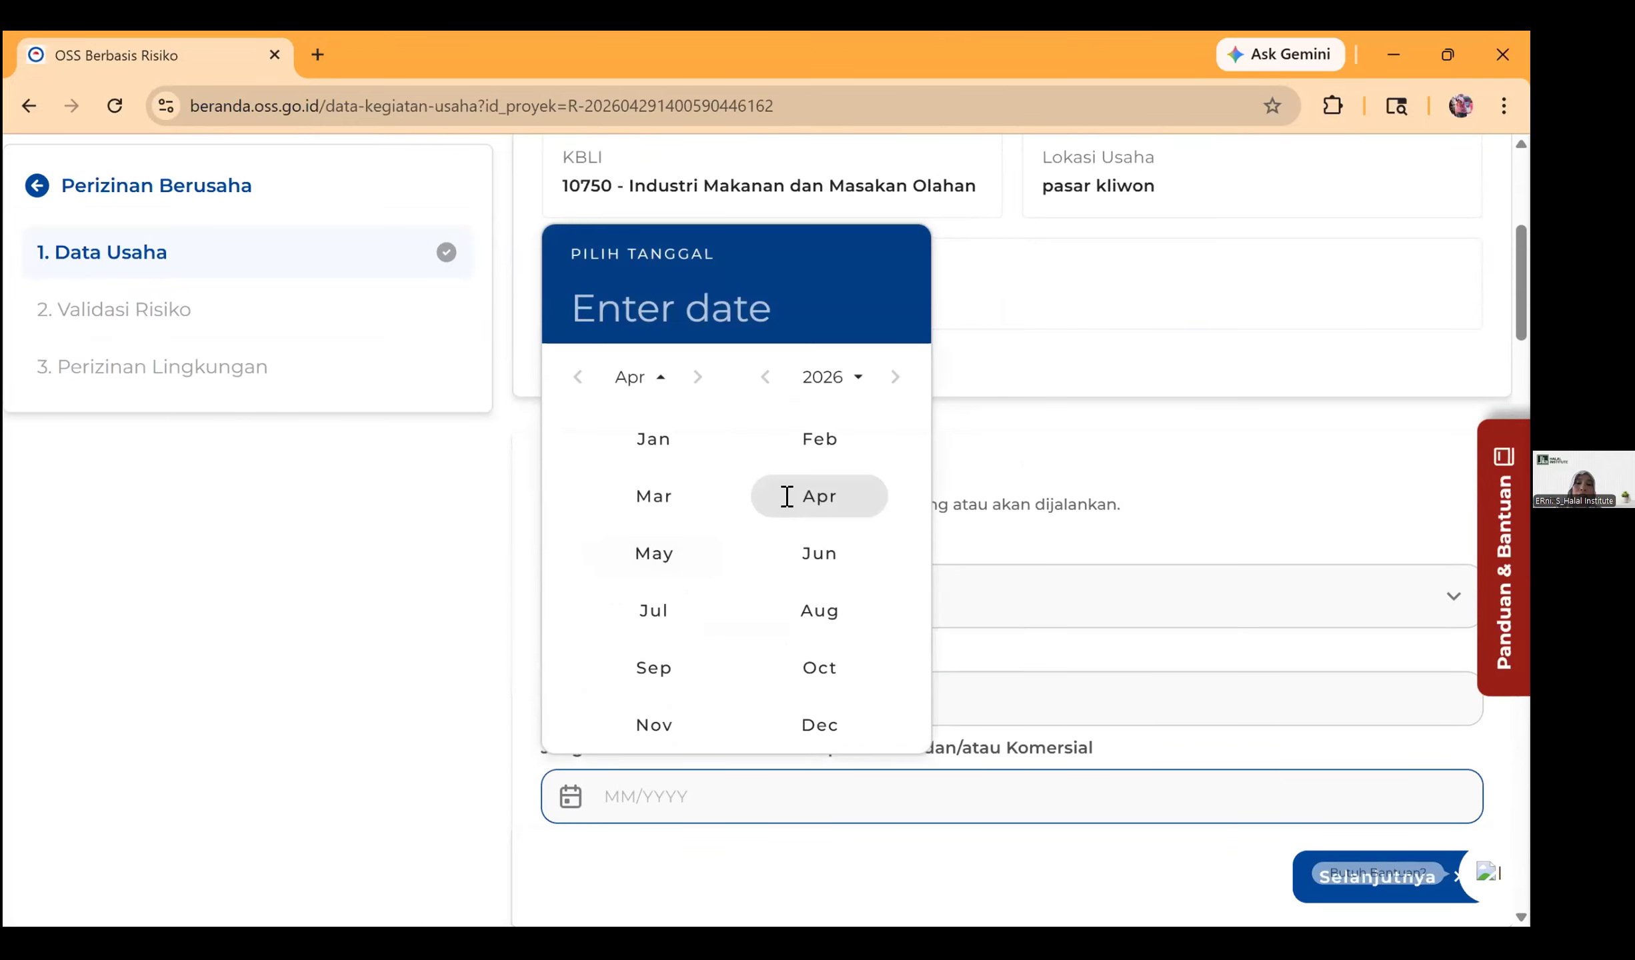
key("Return")
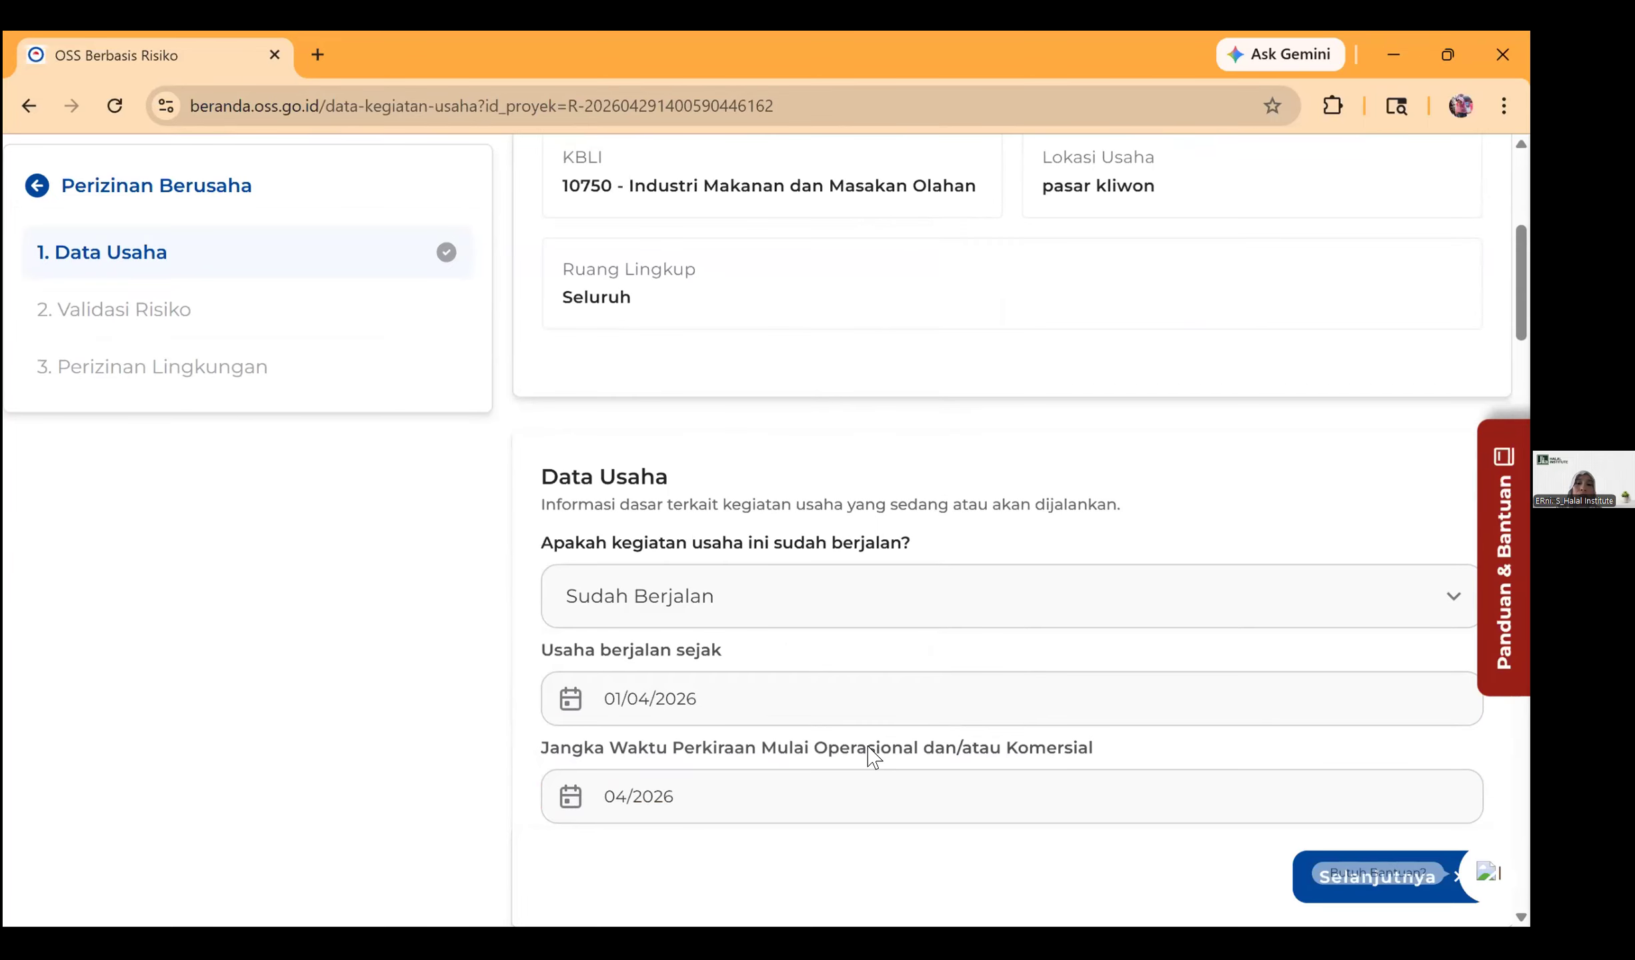
Step: Enter an investment of Rp 500.000.000 for domestic machinery and equipment (Mesin/Peralatan Dalam Negeri)
scroll(873, 757, "down", 3)
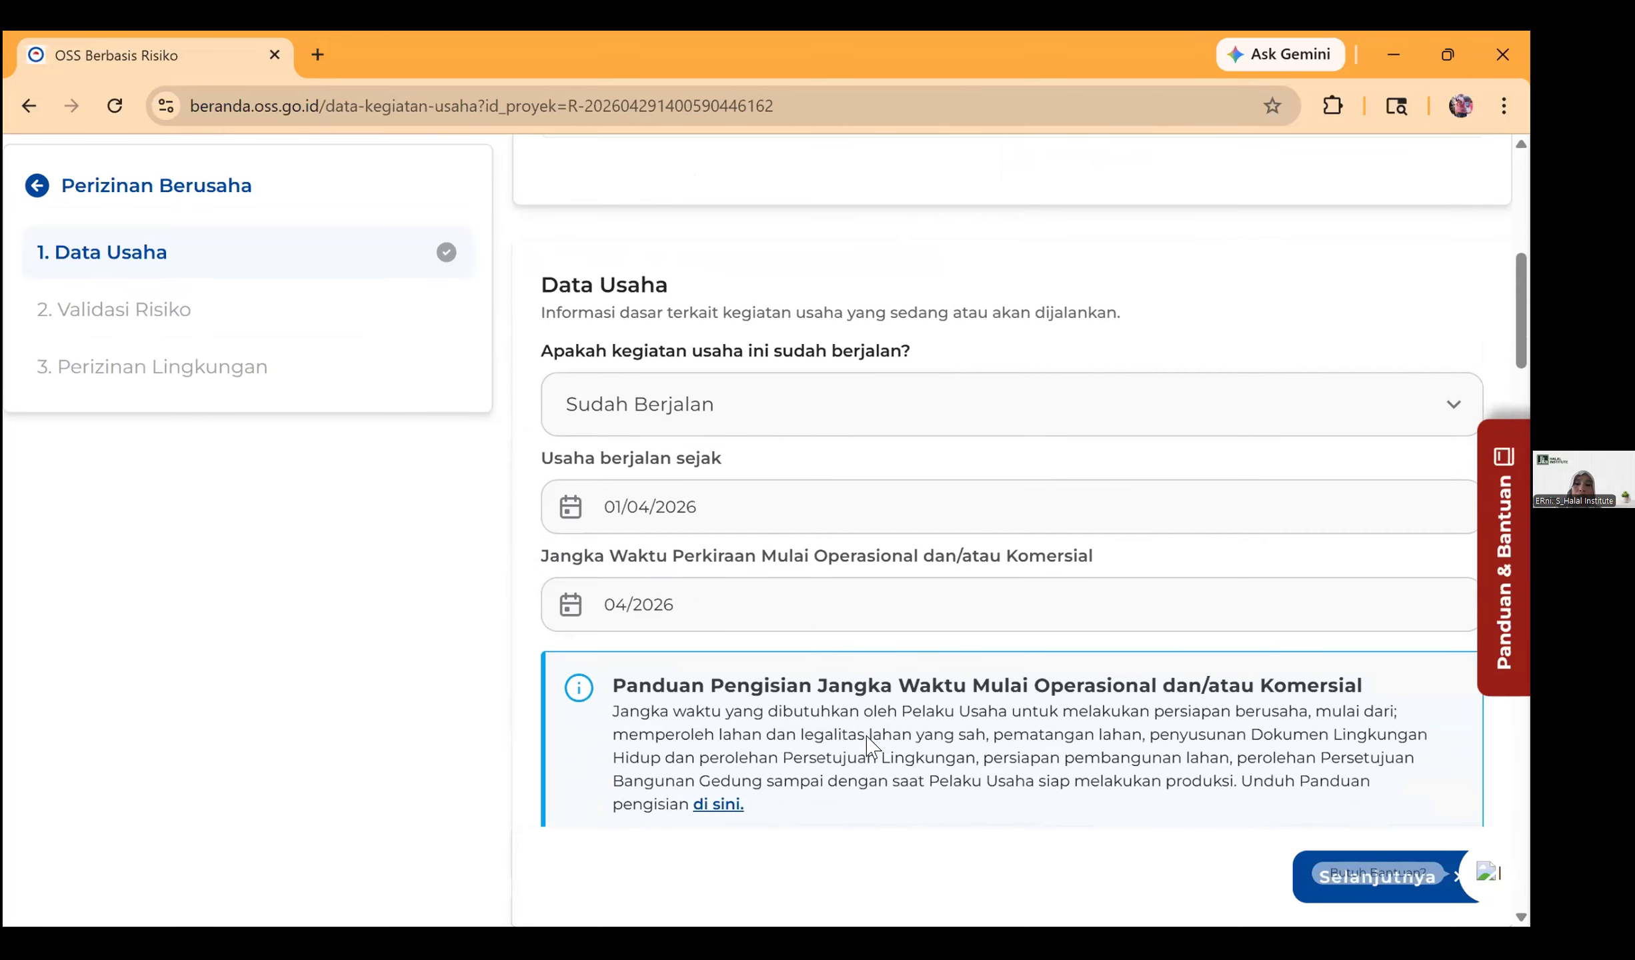
scroll(576, 678, "down", 6)
scroll(890, 736, "down", 4)
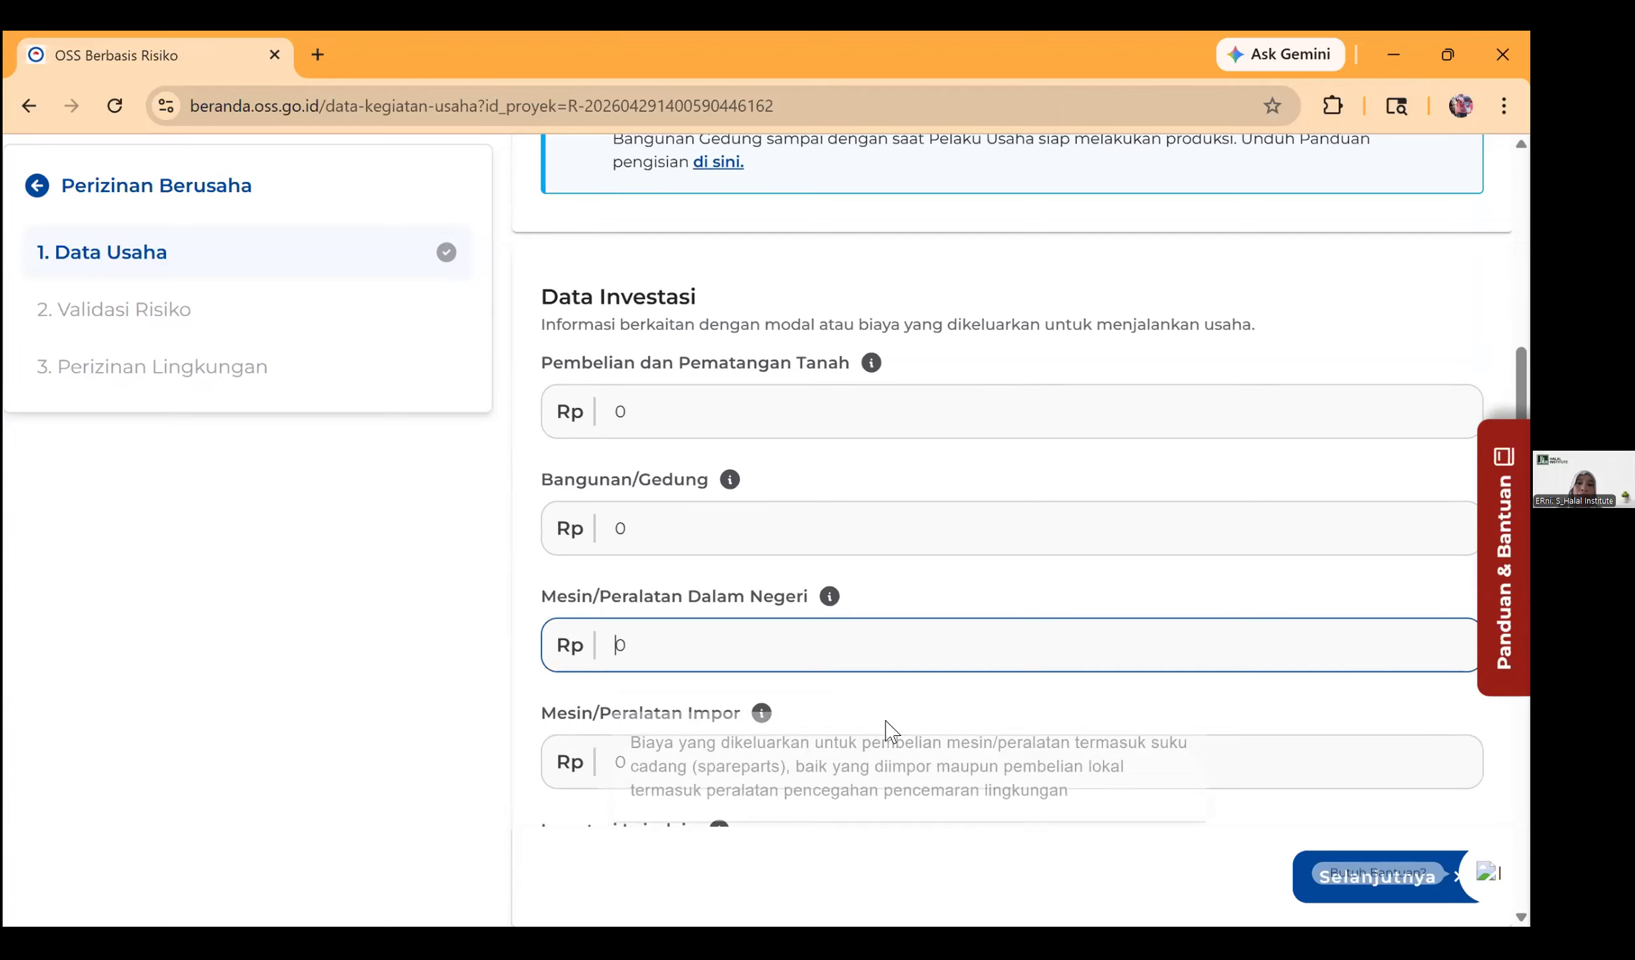
type("500.000.000")
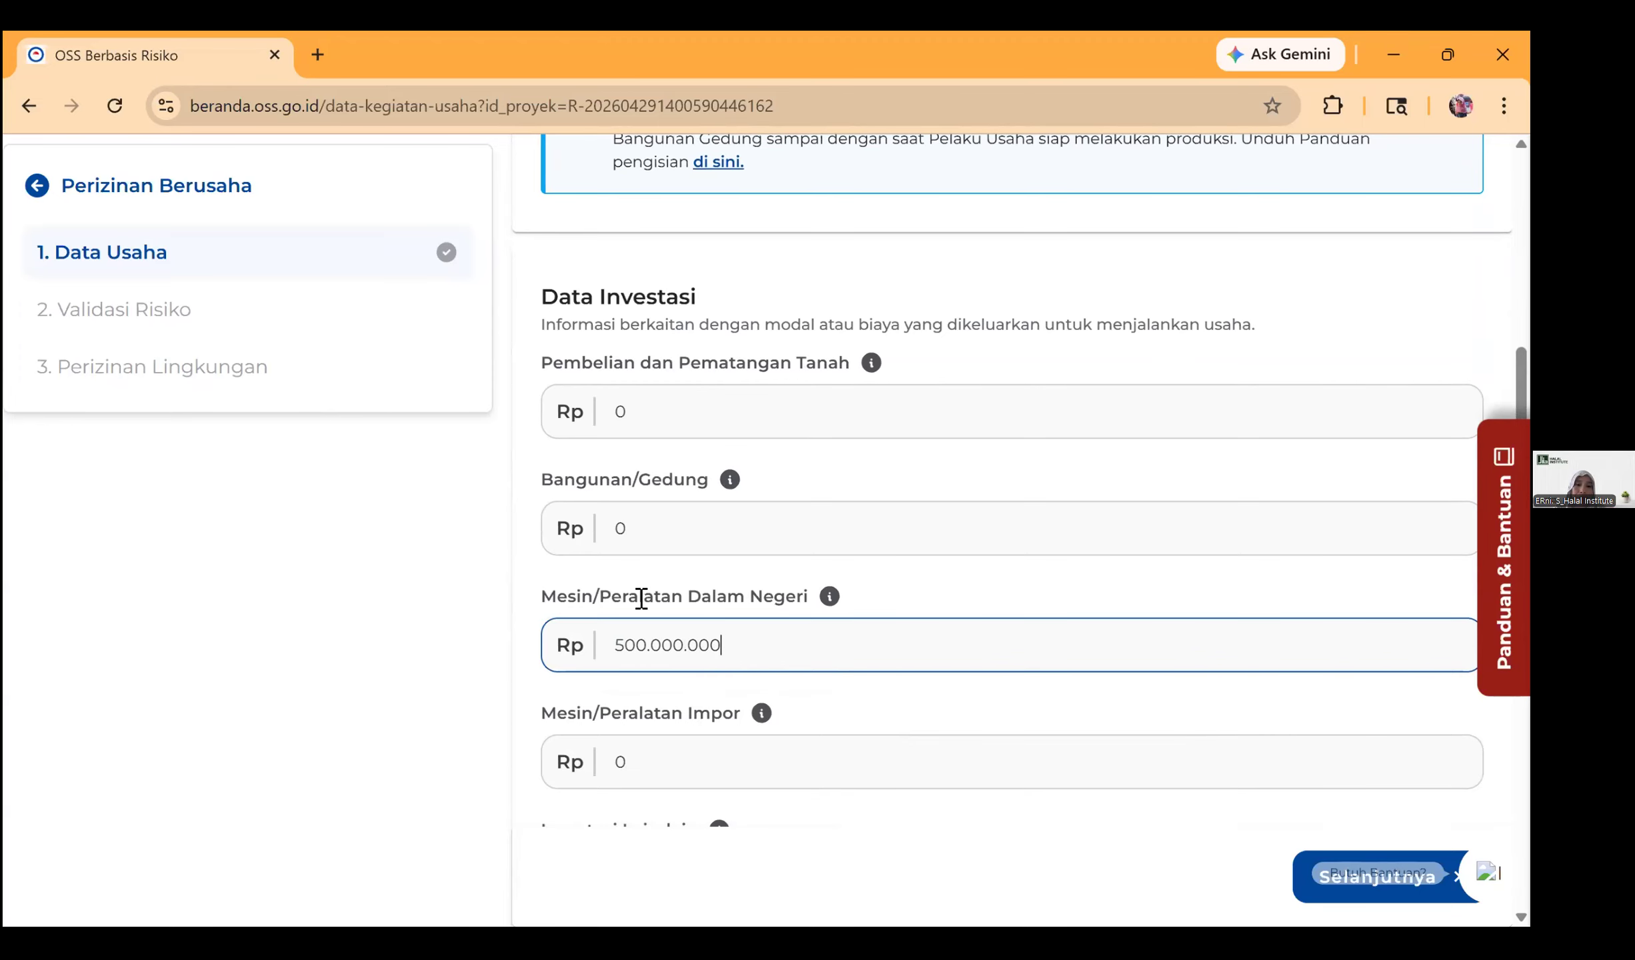
Step: Set the three-month working capital (Modal Kerja 3 Bulan) to Rp 150.000.000 and choose Modal Sendiri as the funding source
scroll(620, 580, "down", 2)
scroll(609, 585, "down", 7)
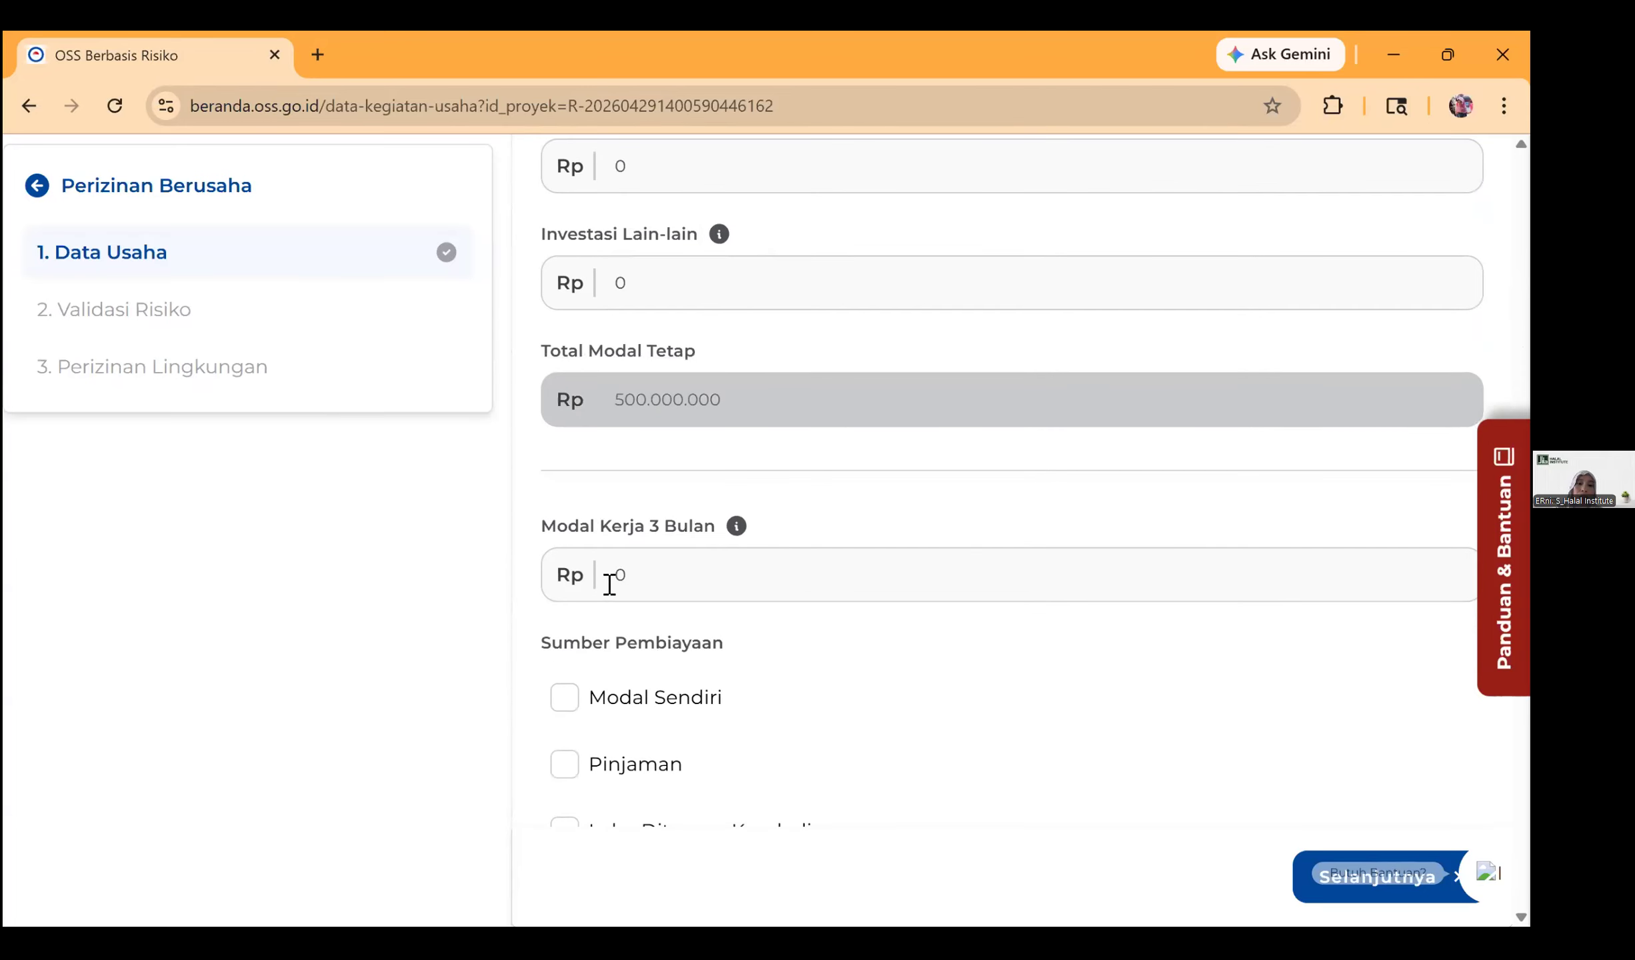
left_click(609, 585)
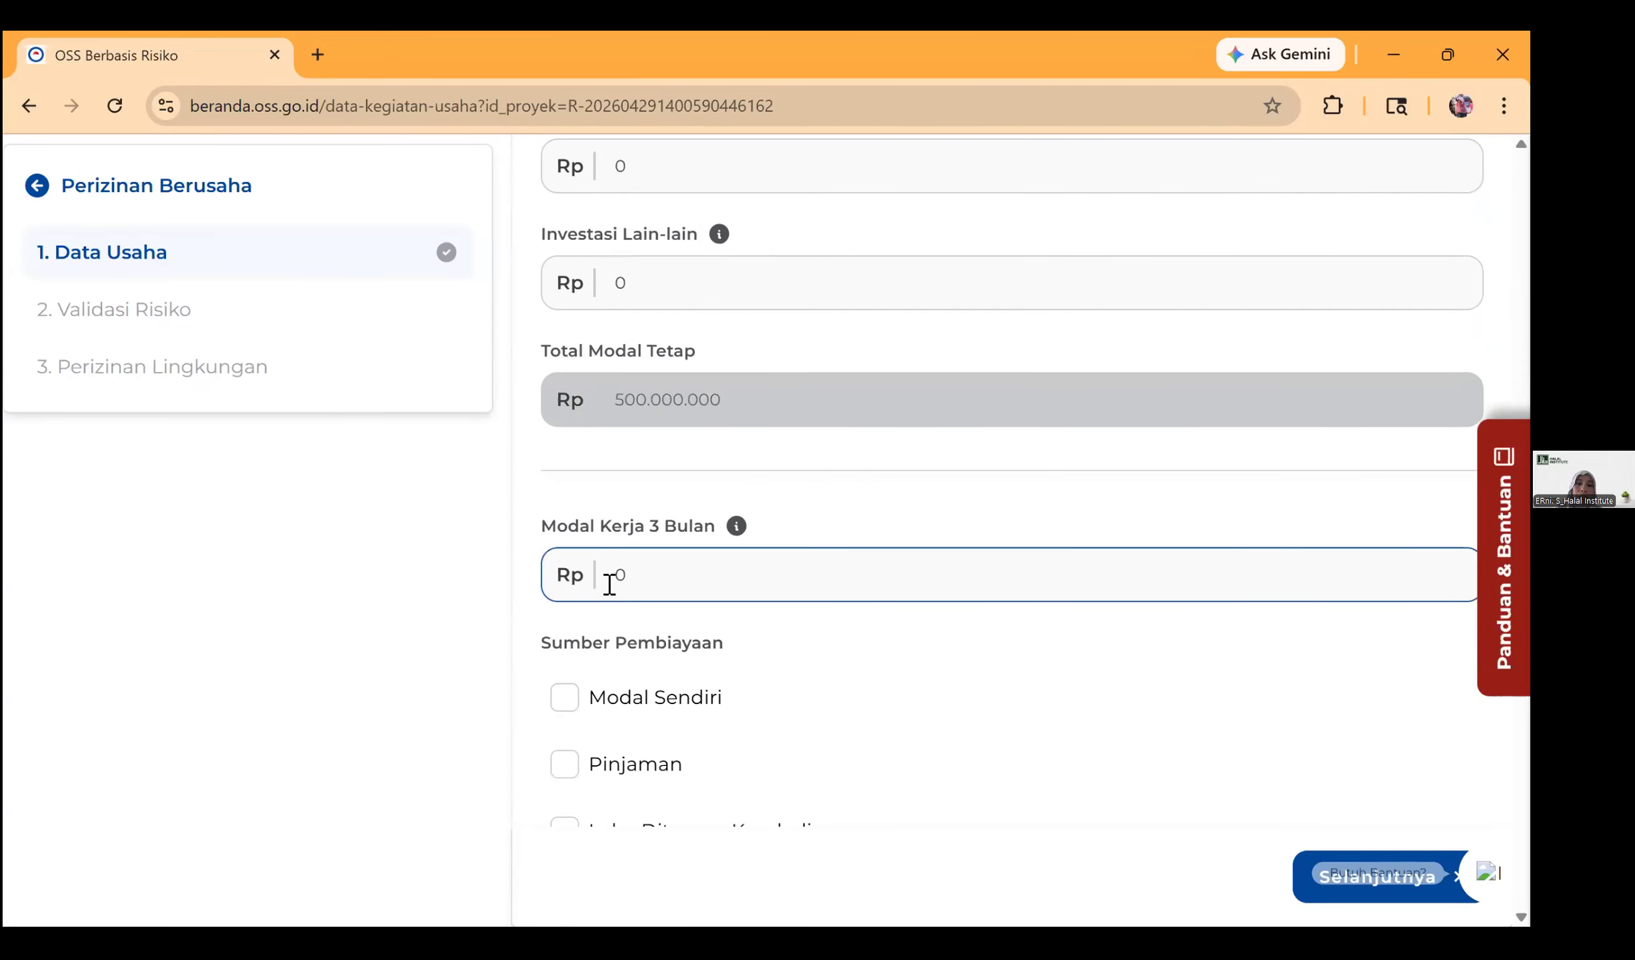
type("150.000.000")
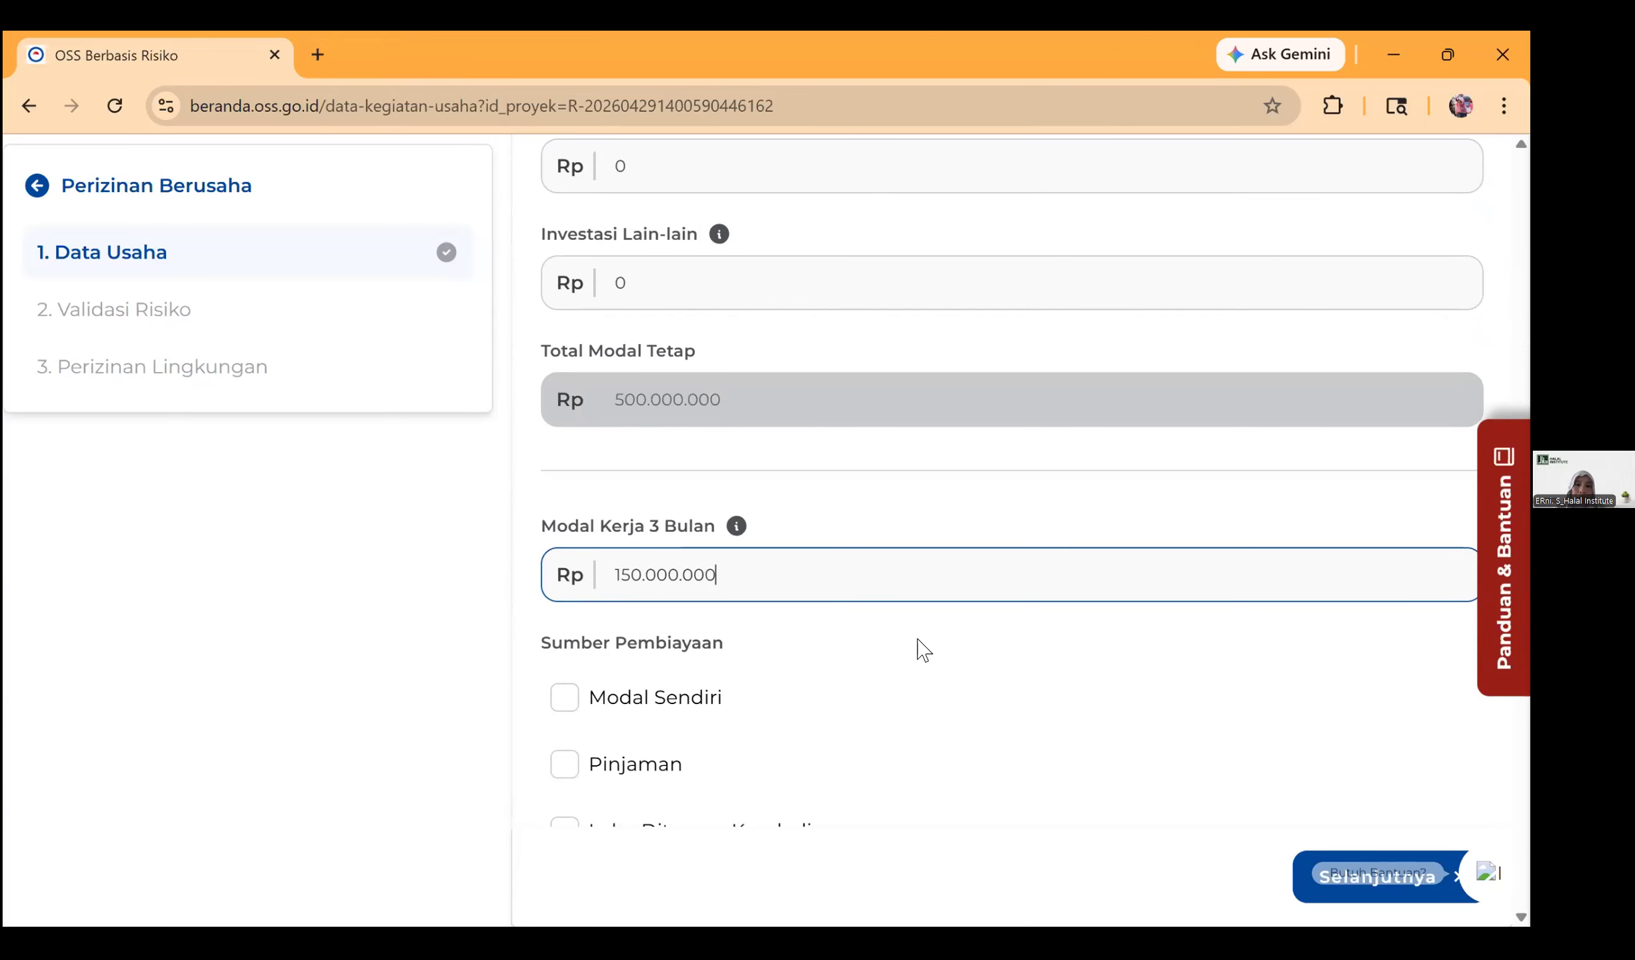
scroll(915, 645, "down", 2)
left_click(604, 575)
scroll(689, 627, "down", 5)
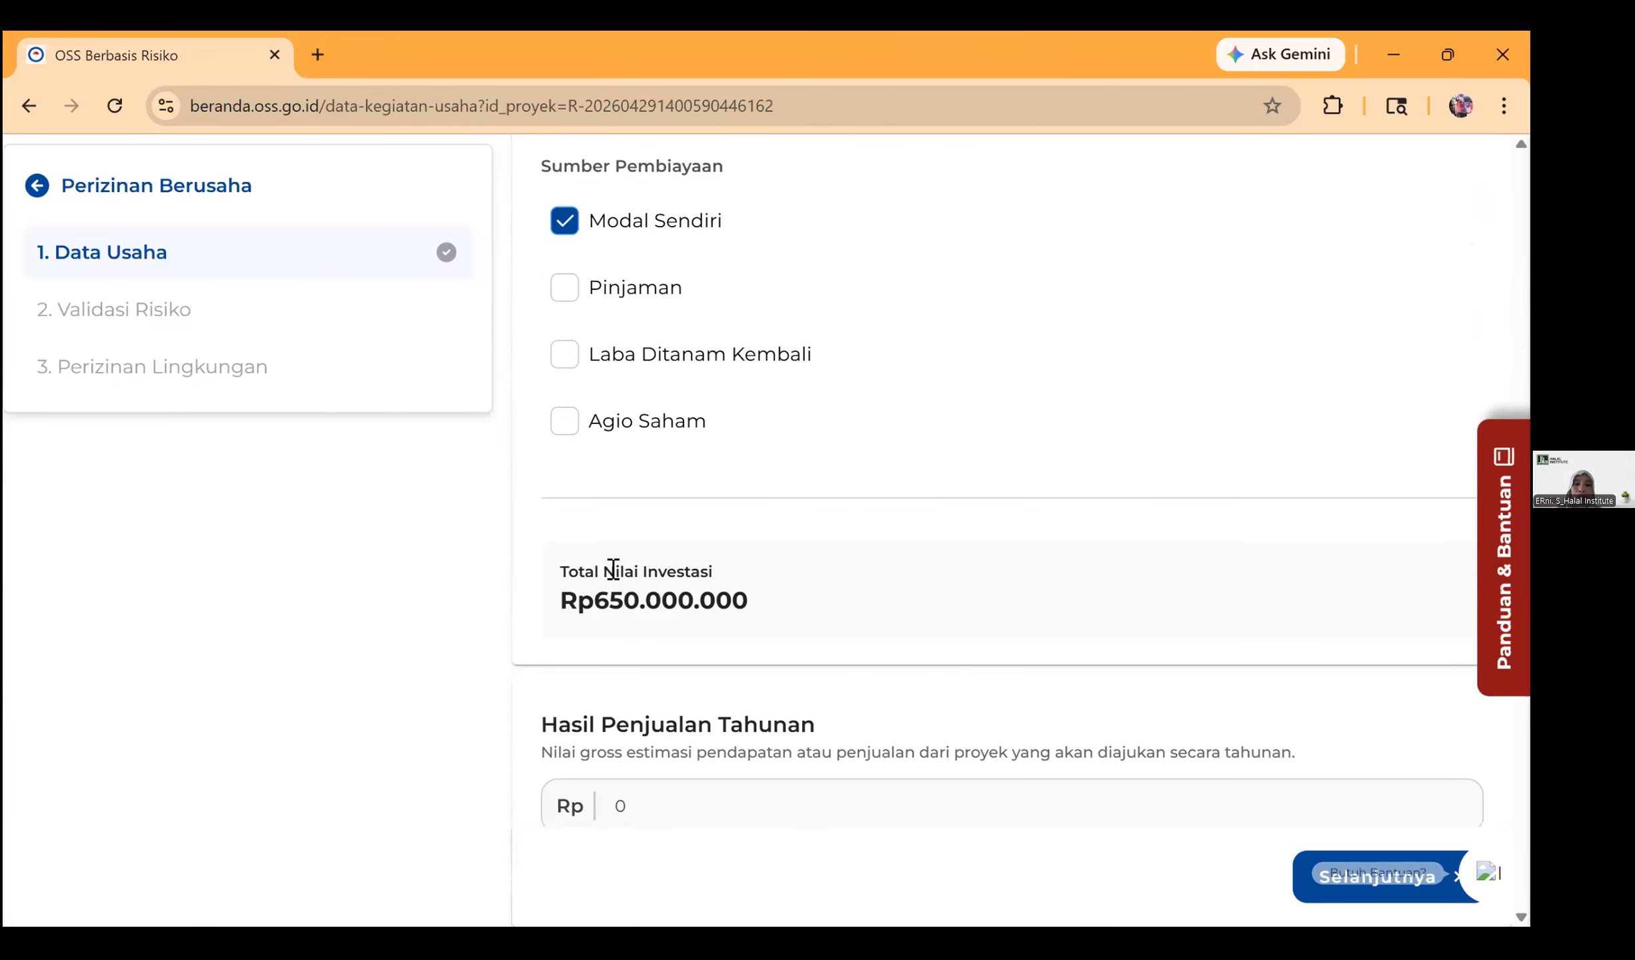
Step: Set the annual sales estimate (Hasil Penjualan Tahunan) to Rp 1.200.000.000
scroll(830, 667, "down", 3)
key("Tab")
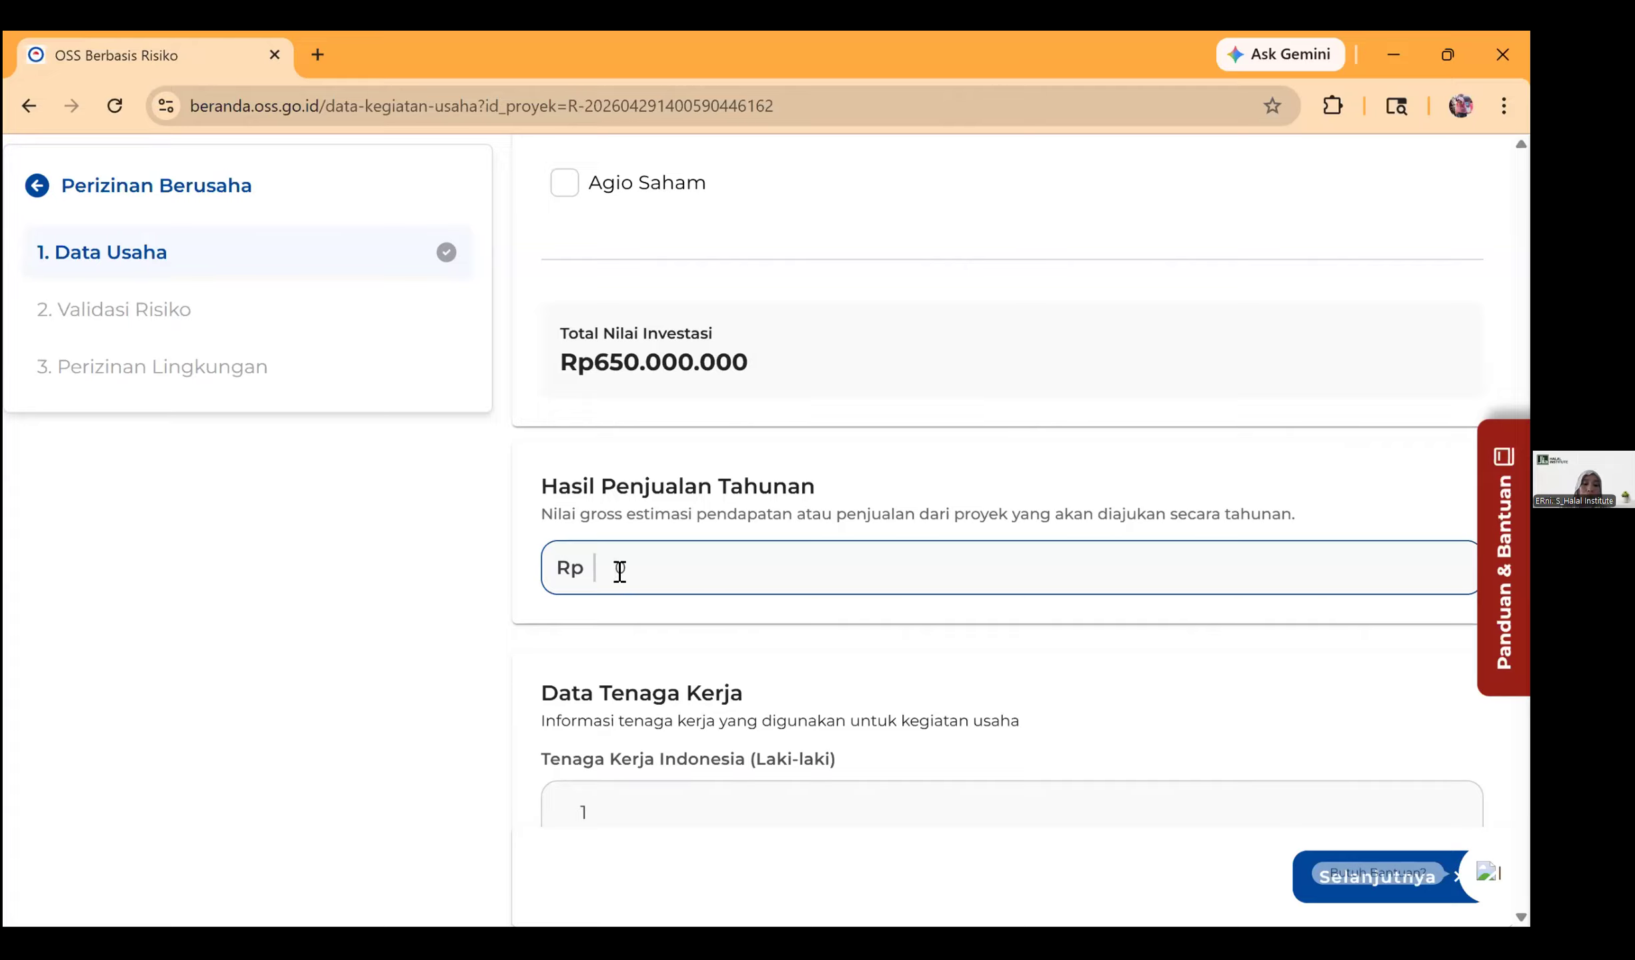
type("5.00")
type("0.0")
type("0")
key("BackSpace")
key("BackSpace")
key("BackSpace")
key("BackSpace")
key("BackSpace")
key("BackSpace")
type("5")
type("2")
type("00000")
type("000")
Step: Set the Indonesian workforce to 27 male and 20 female workers in the Data Tenaga Kerja section
scroll(604, 577, "down", 3)
left_click(605, 578)
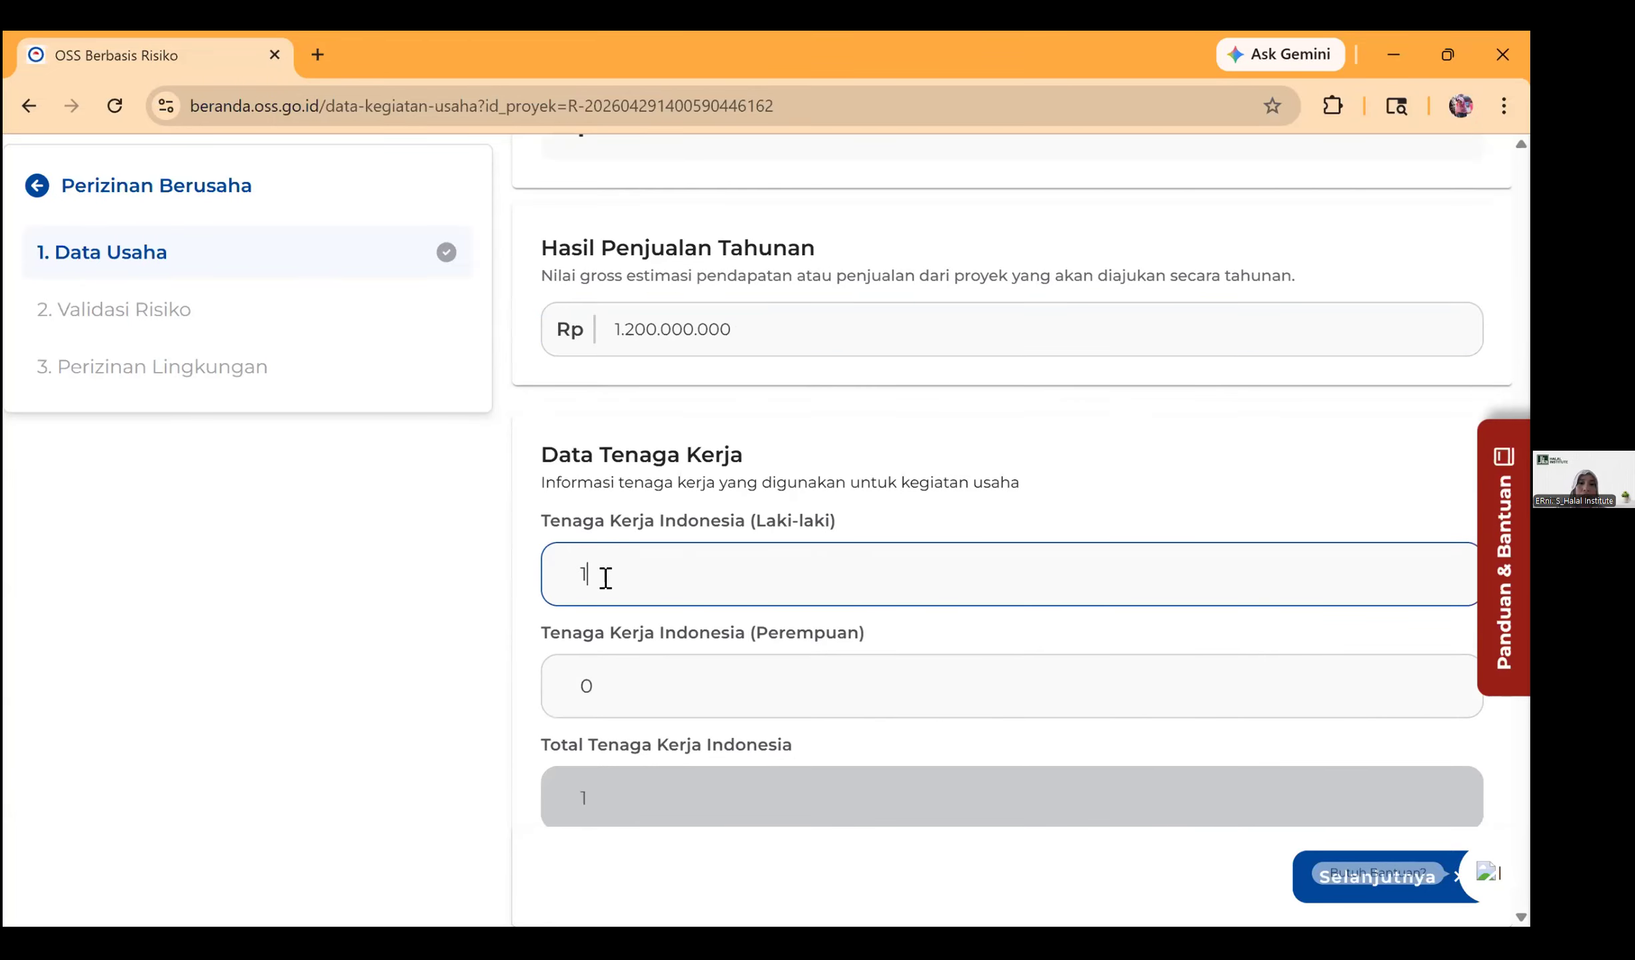
key("BackSpace")
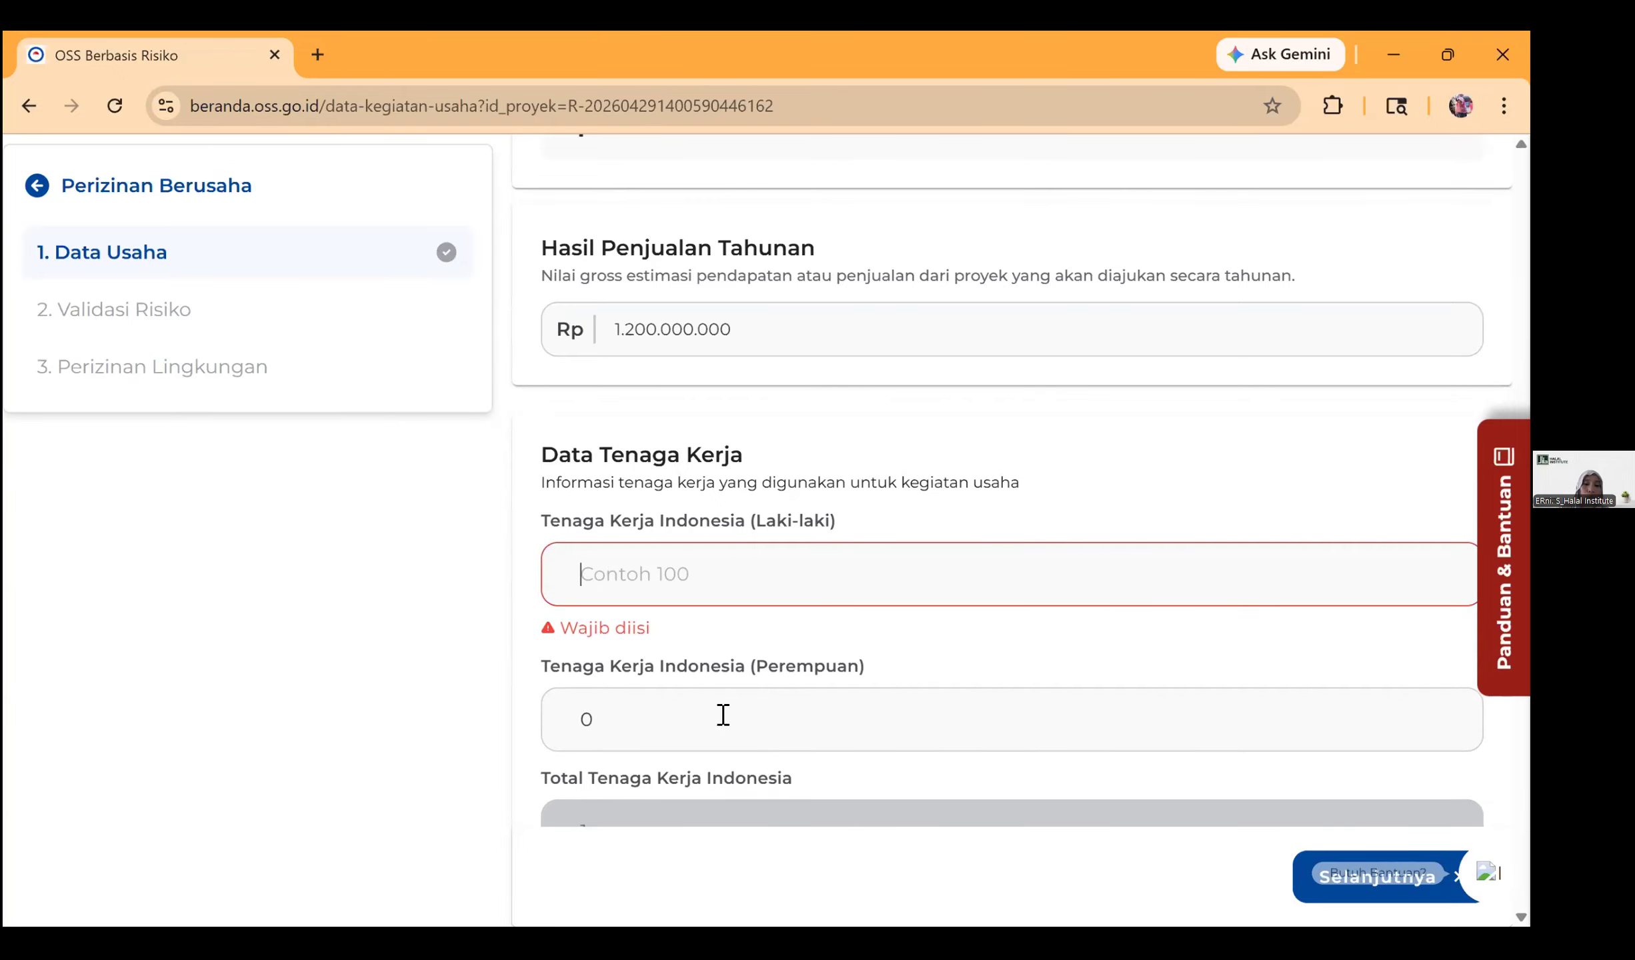
type("27")
left_click(643, 701)
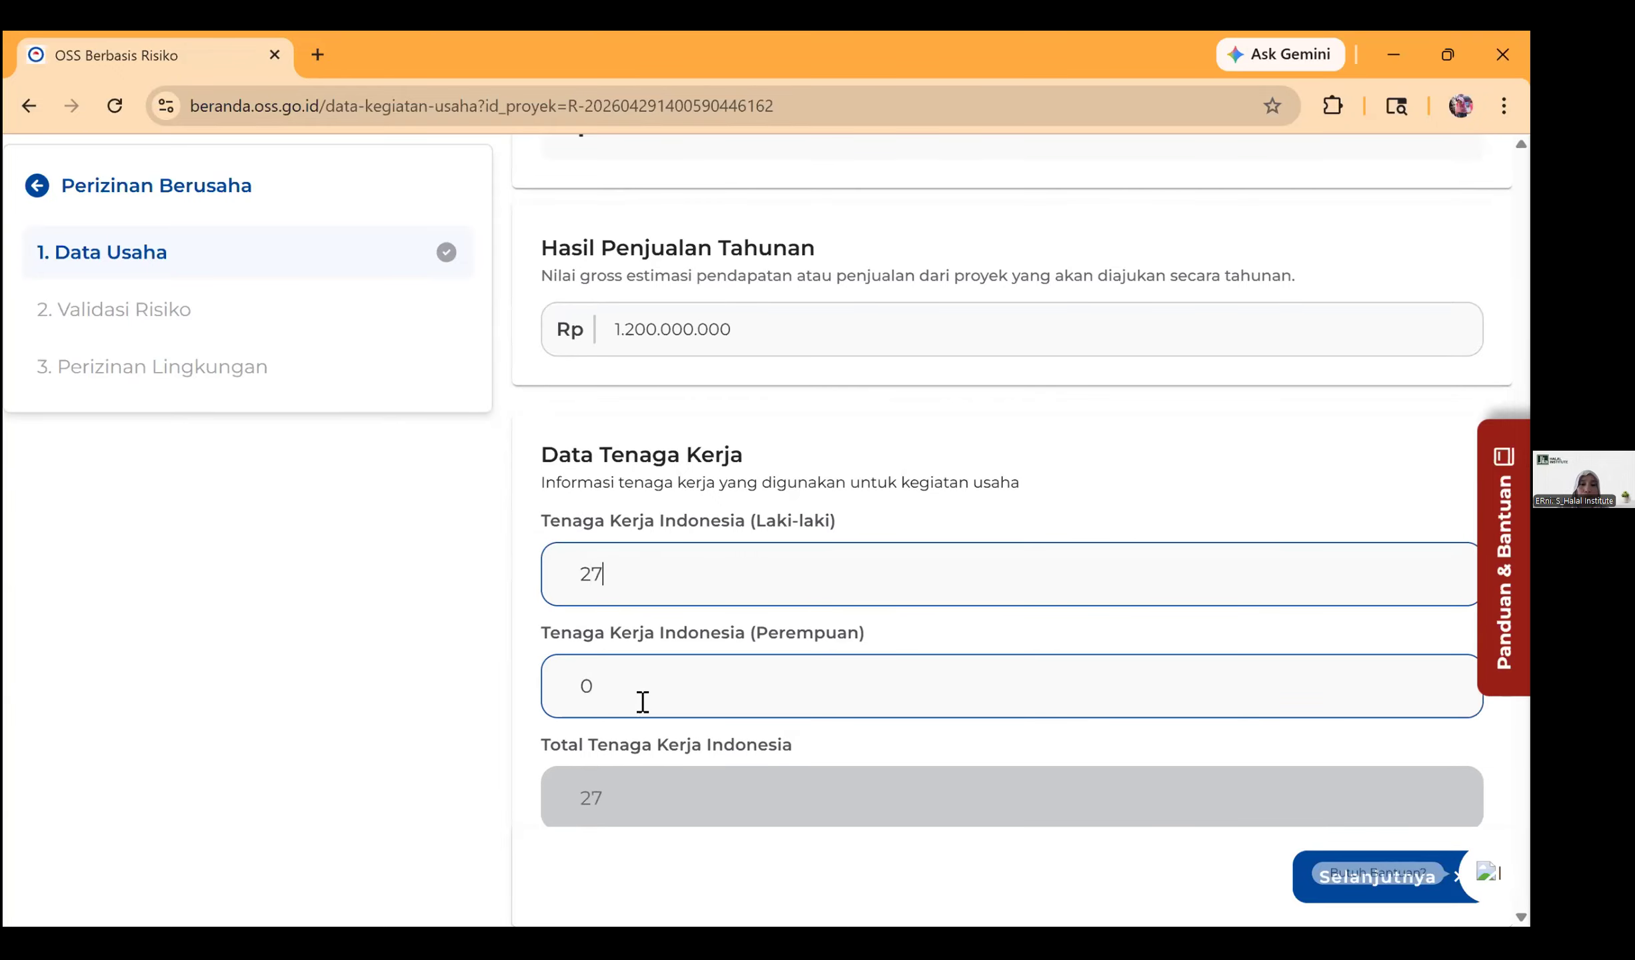
left_click(642, 702)
type("20")
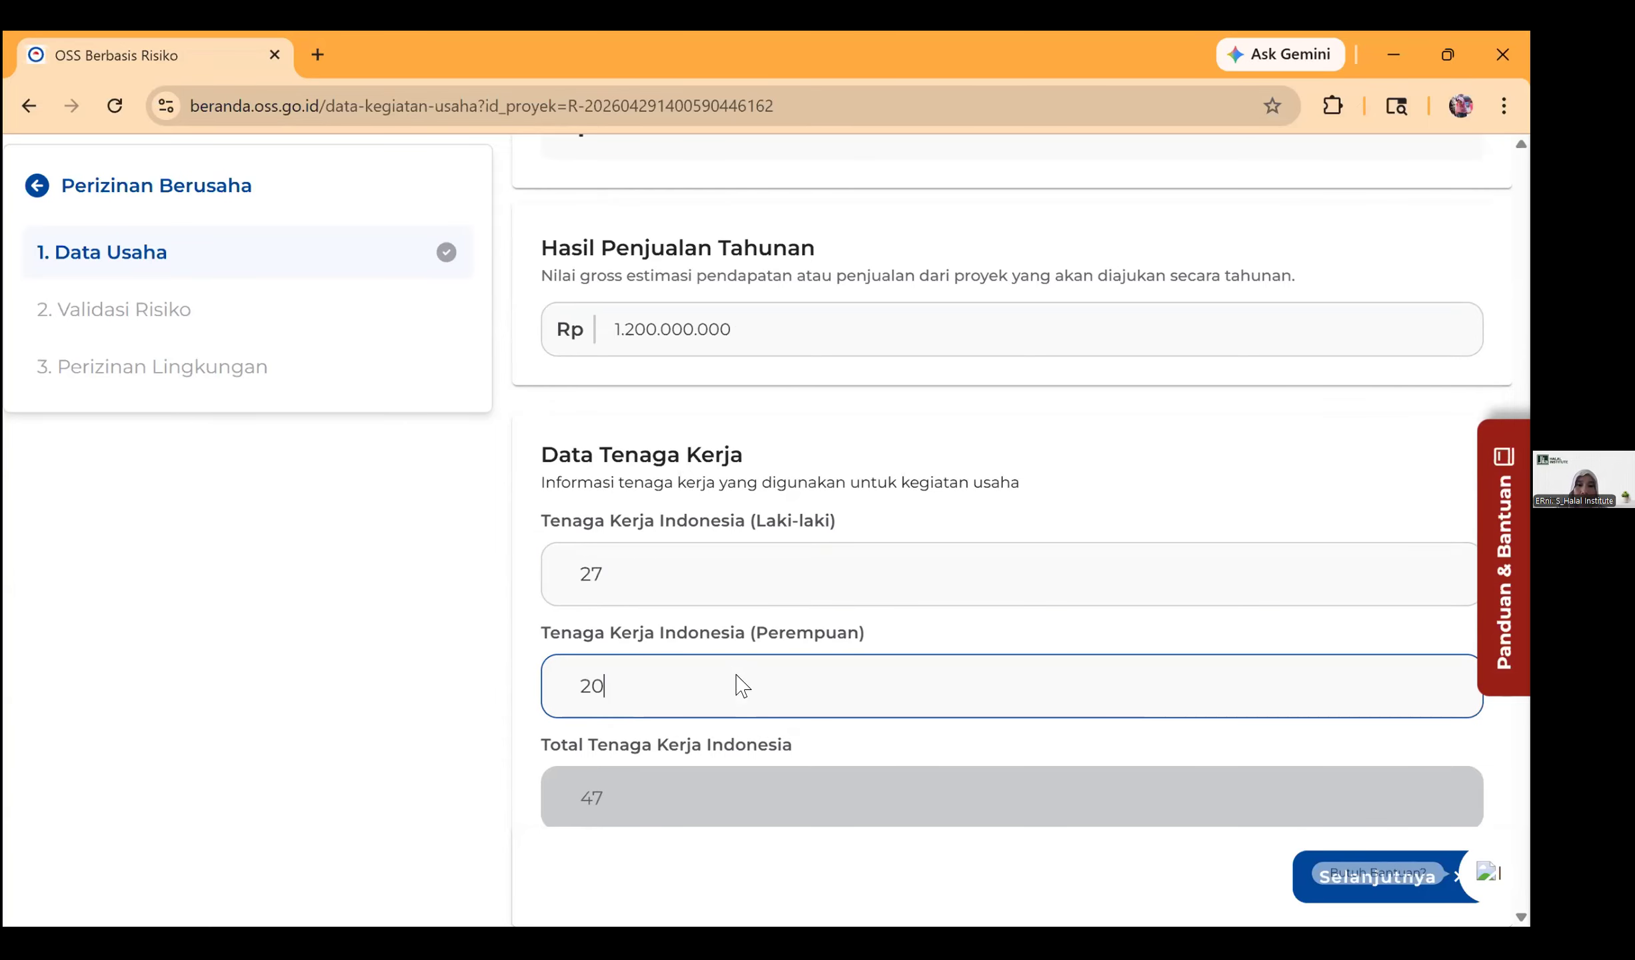
scroll(819, 680, "down", 5)
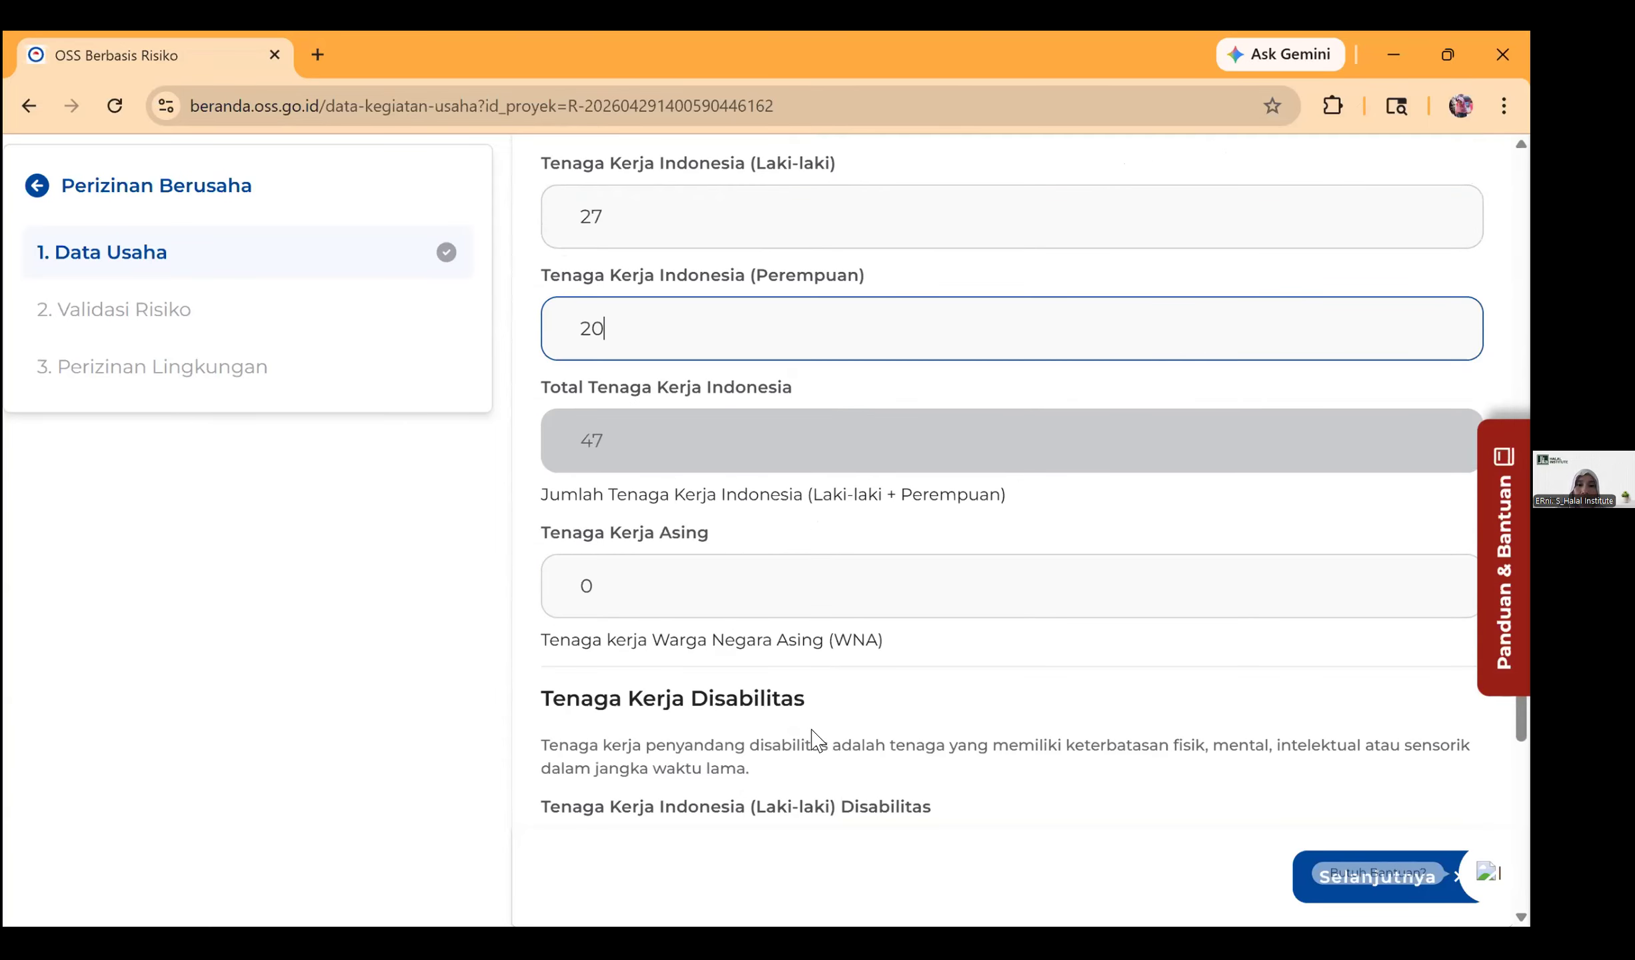
Step: Start a new entry in Data Produk/Jasa and add SPPG as its Jenis Produk/Jasa
scroll(803, 591, "down", 7)
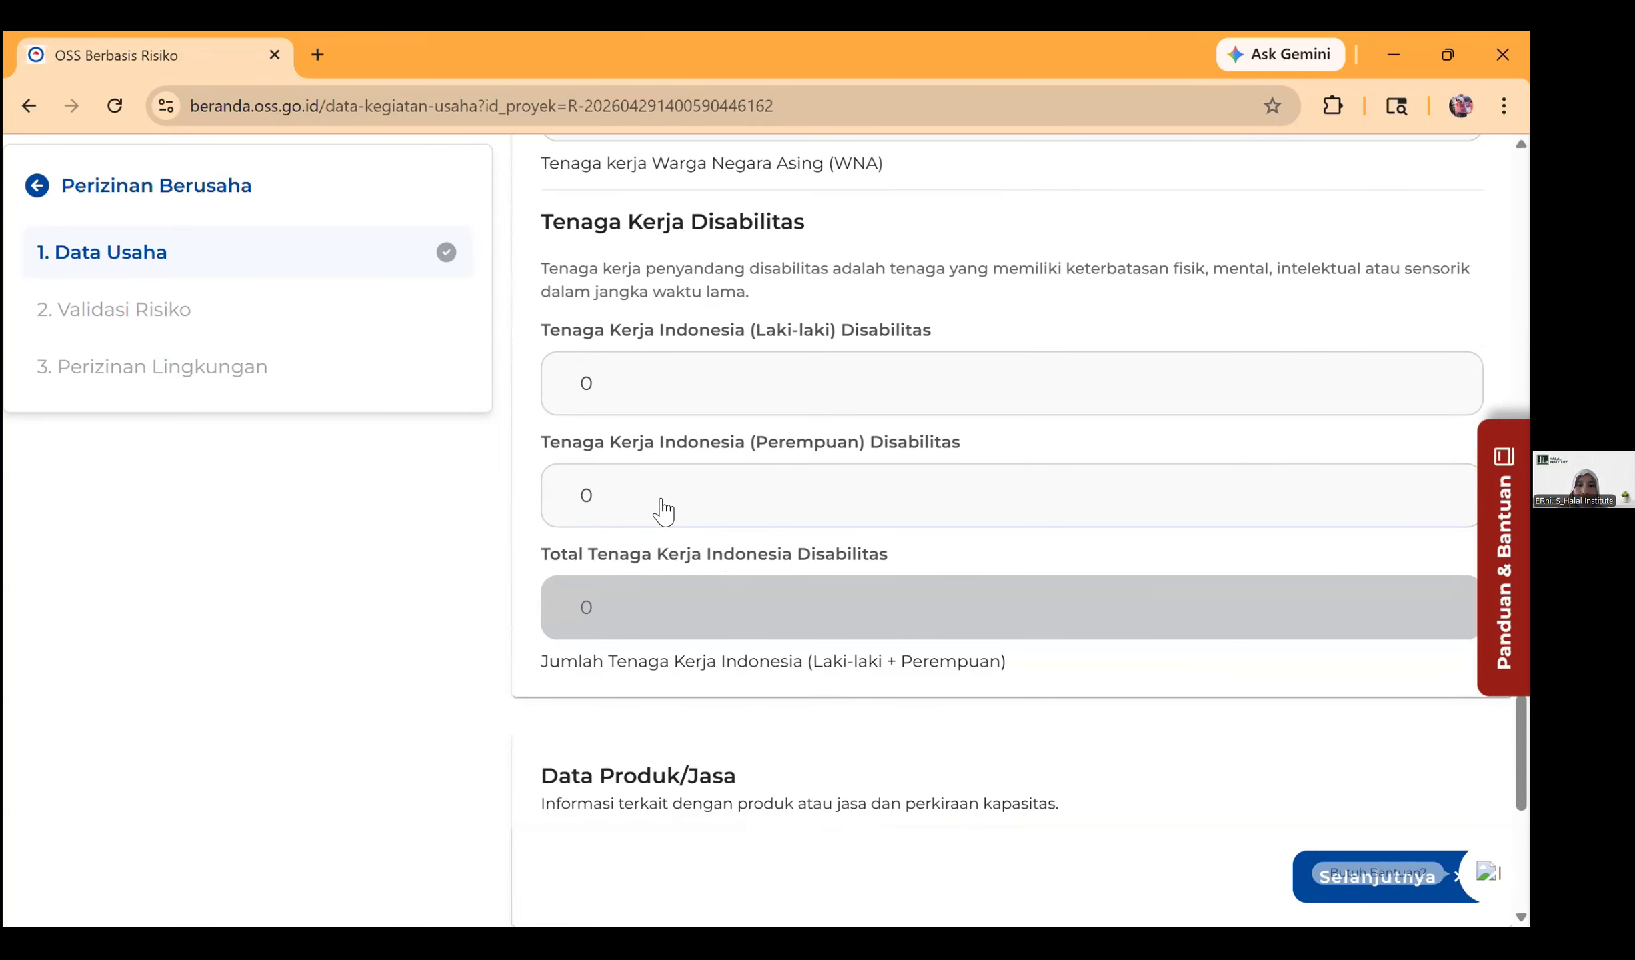
scroll(660, 511, "down", 5)
left_click(633, 495)
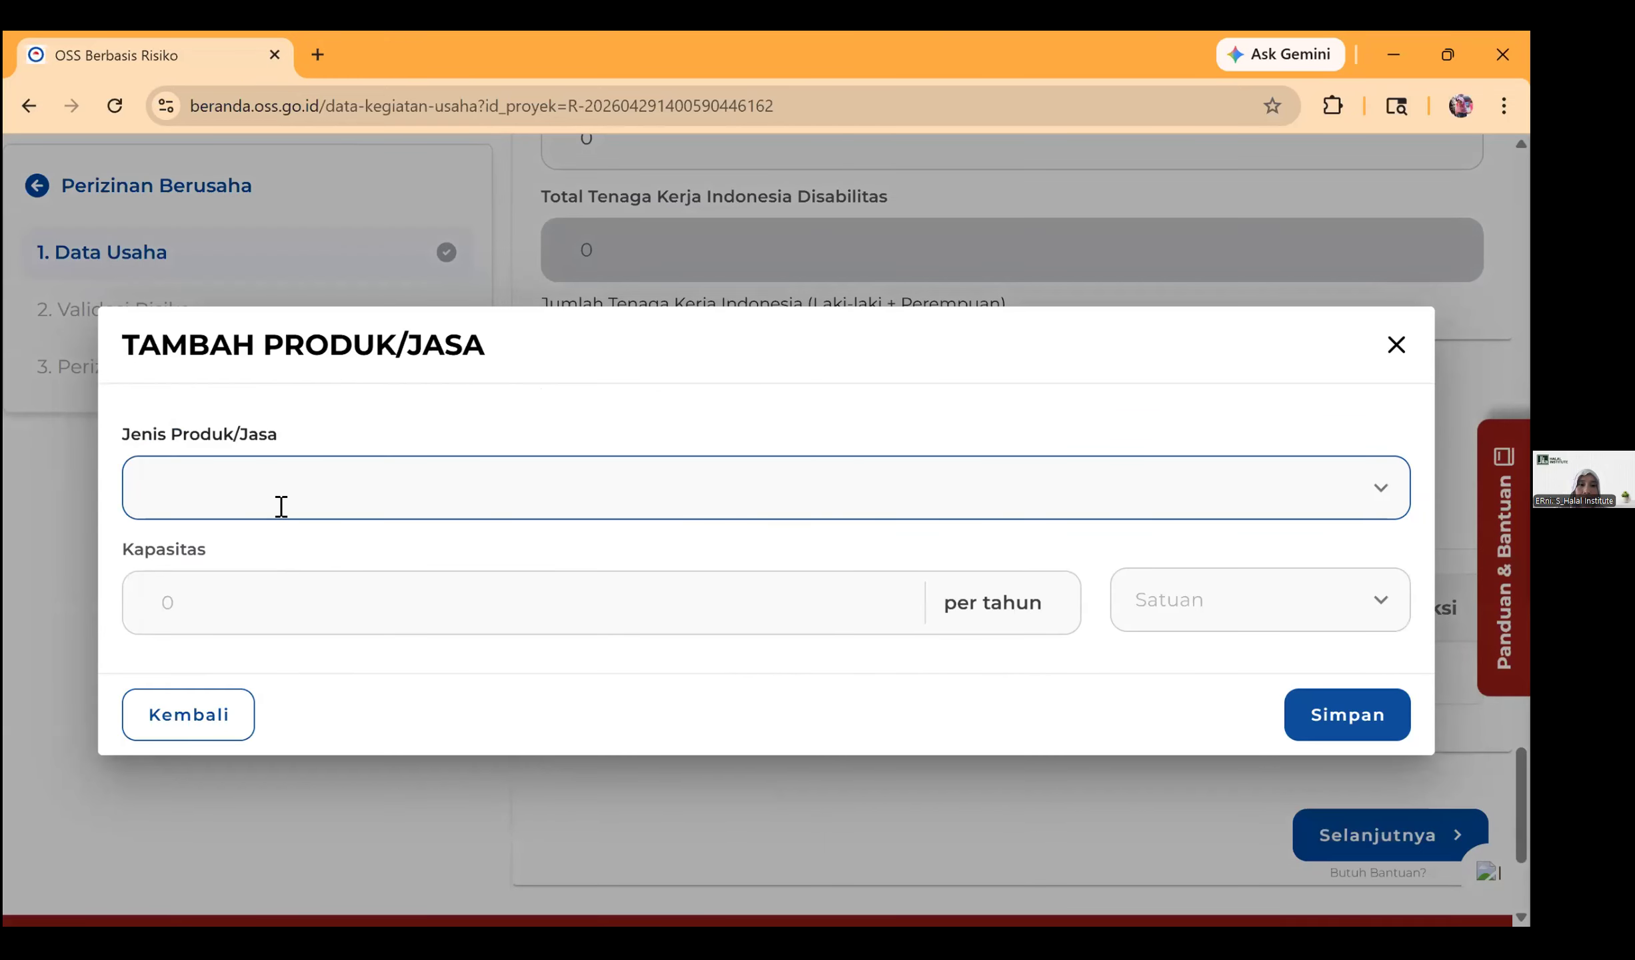
left_click(284, 490)
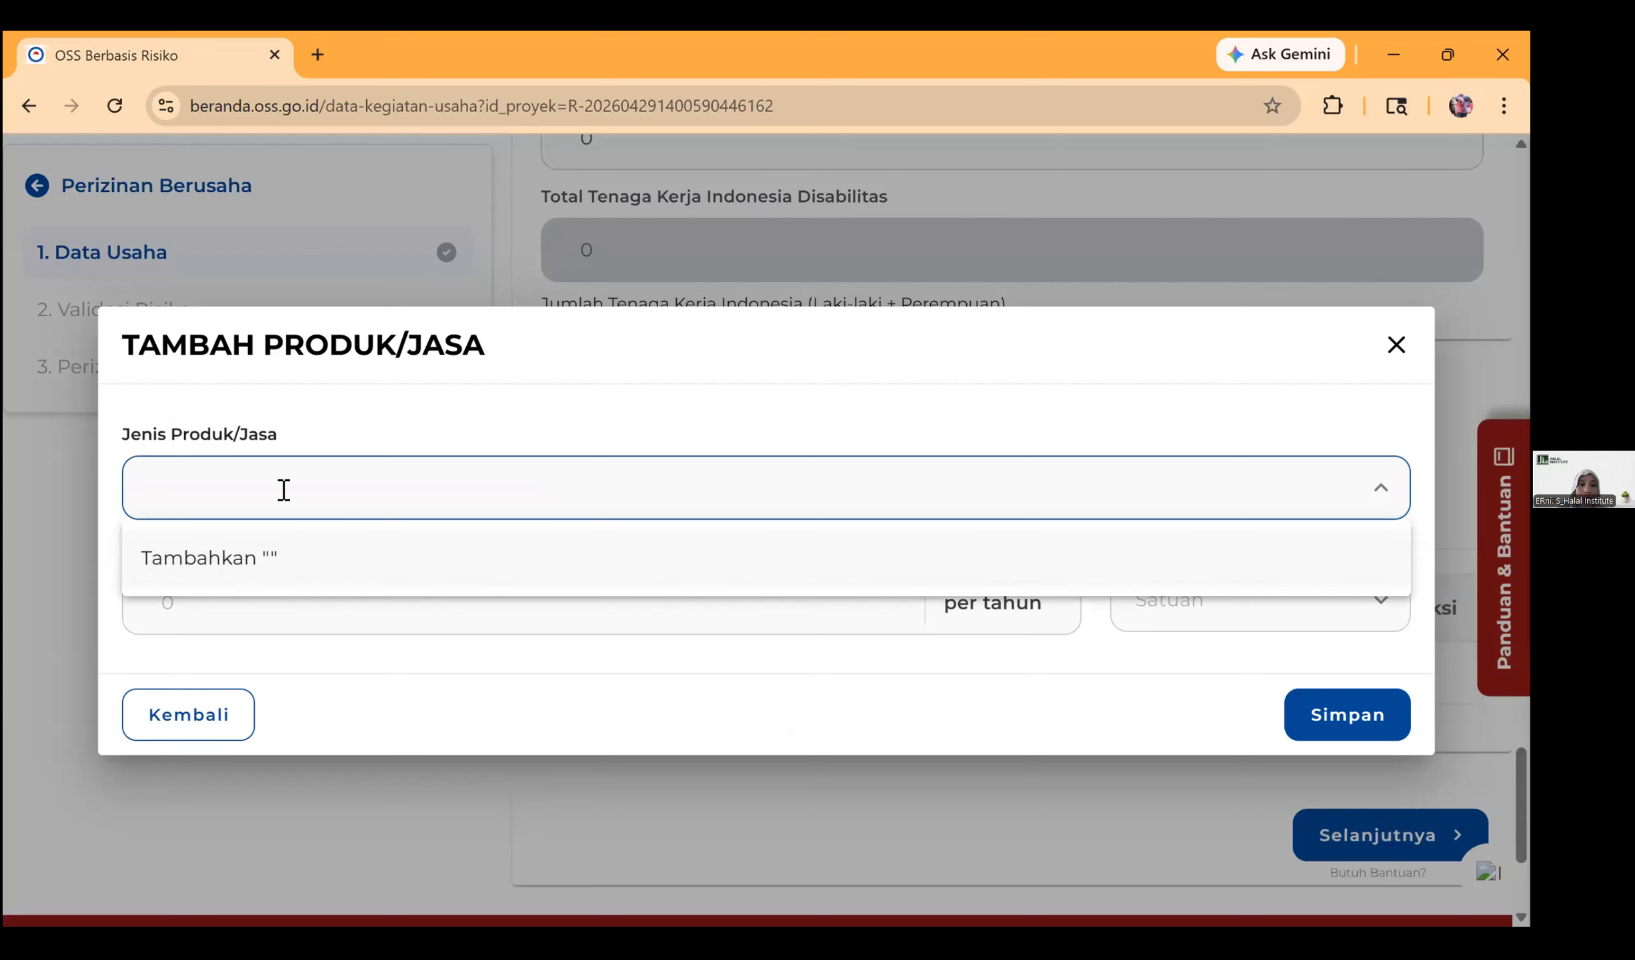
type("SPPG")
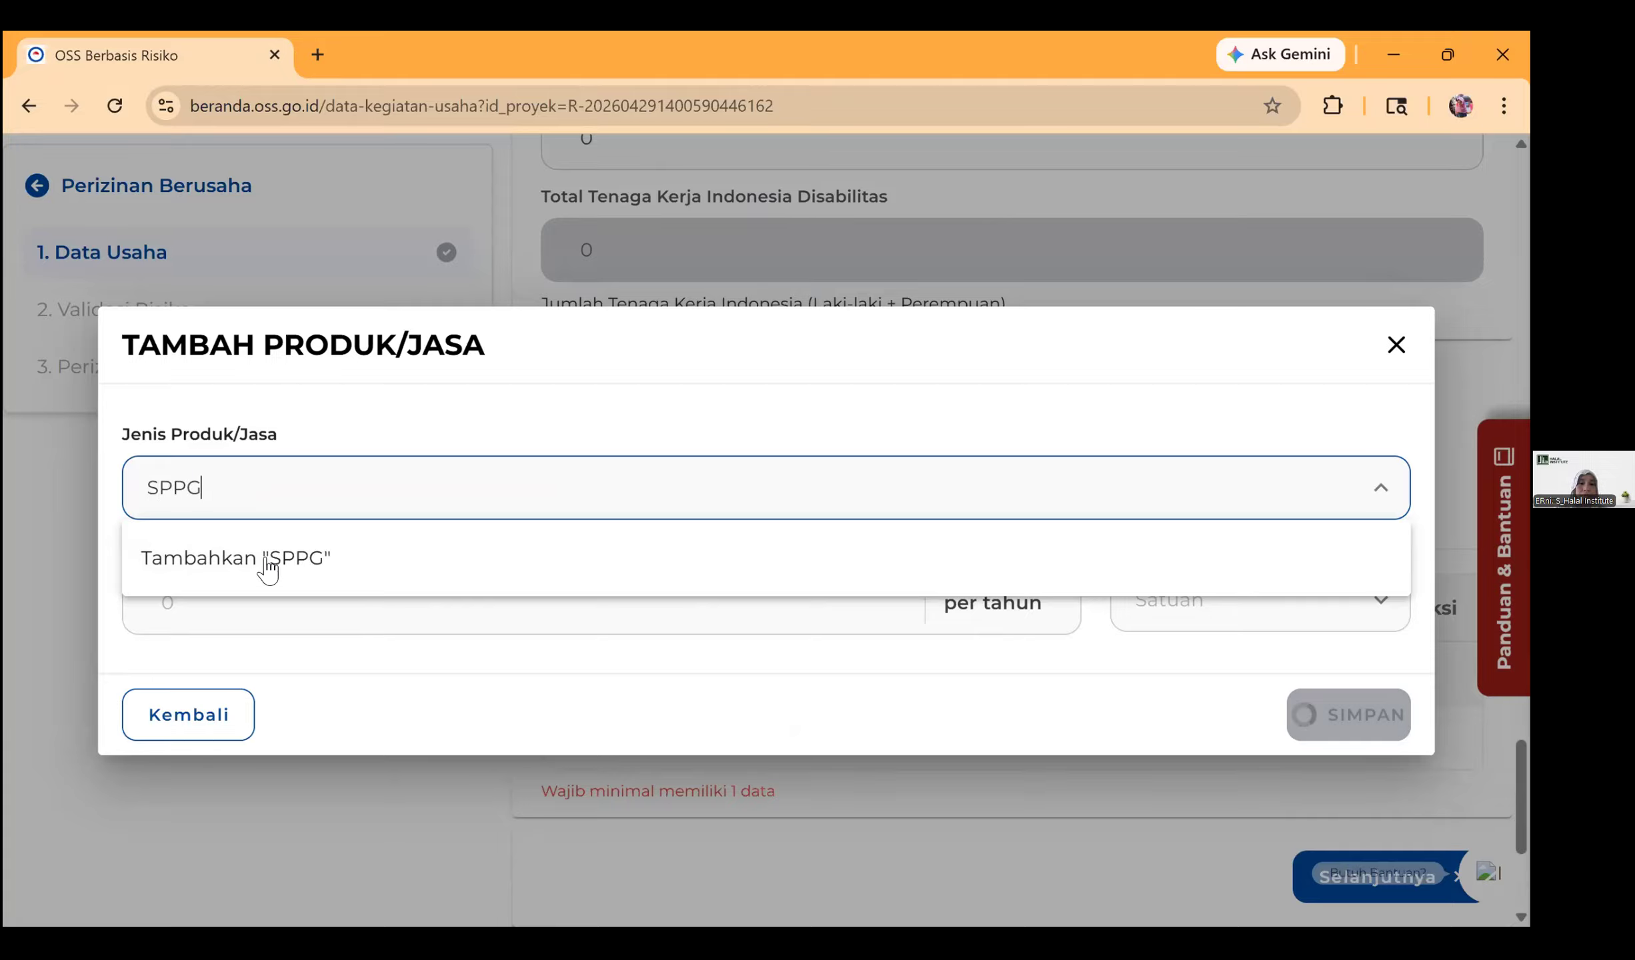
left_click(212, 564)
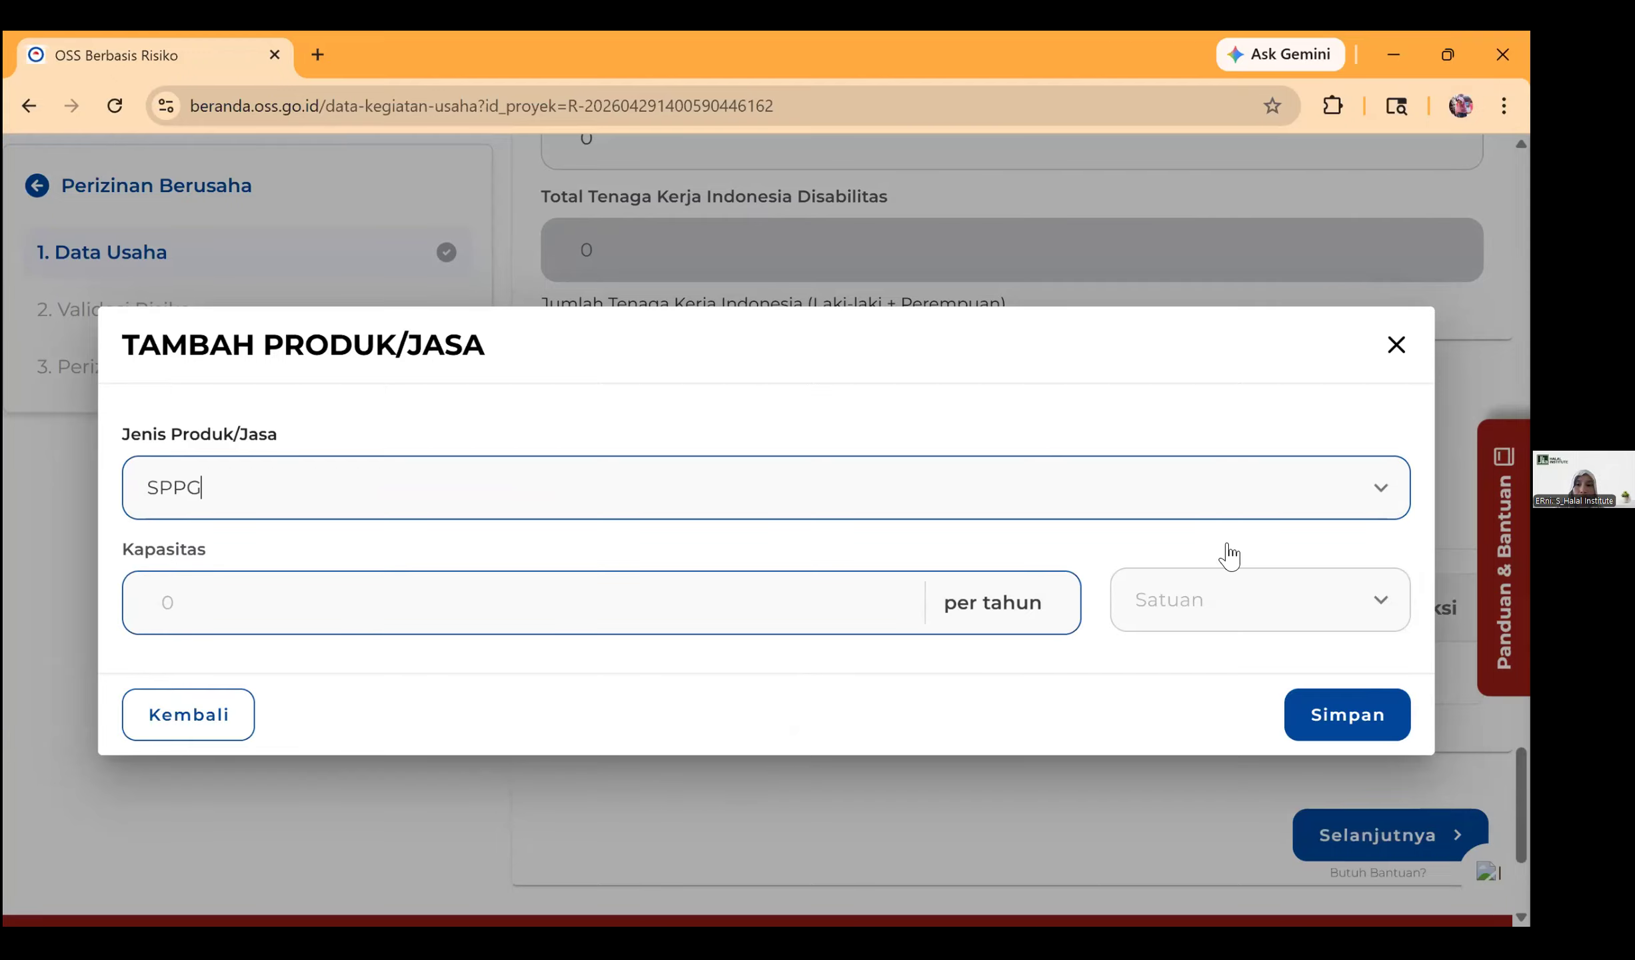
Step: Save the SPPG product with a capacity of 240.000 Pcs per year and continue to Validasi Risiko
left_click(1180, 600)
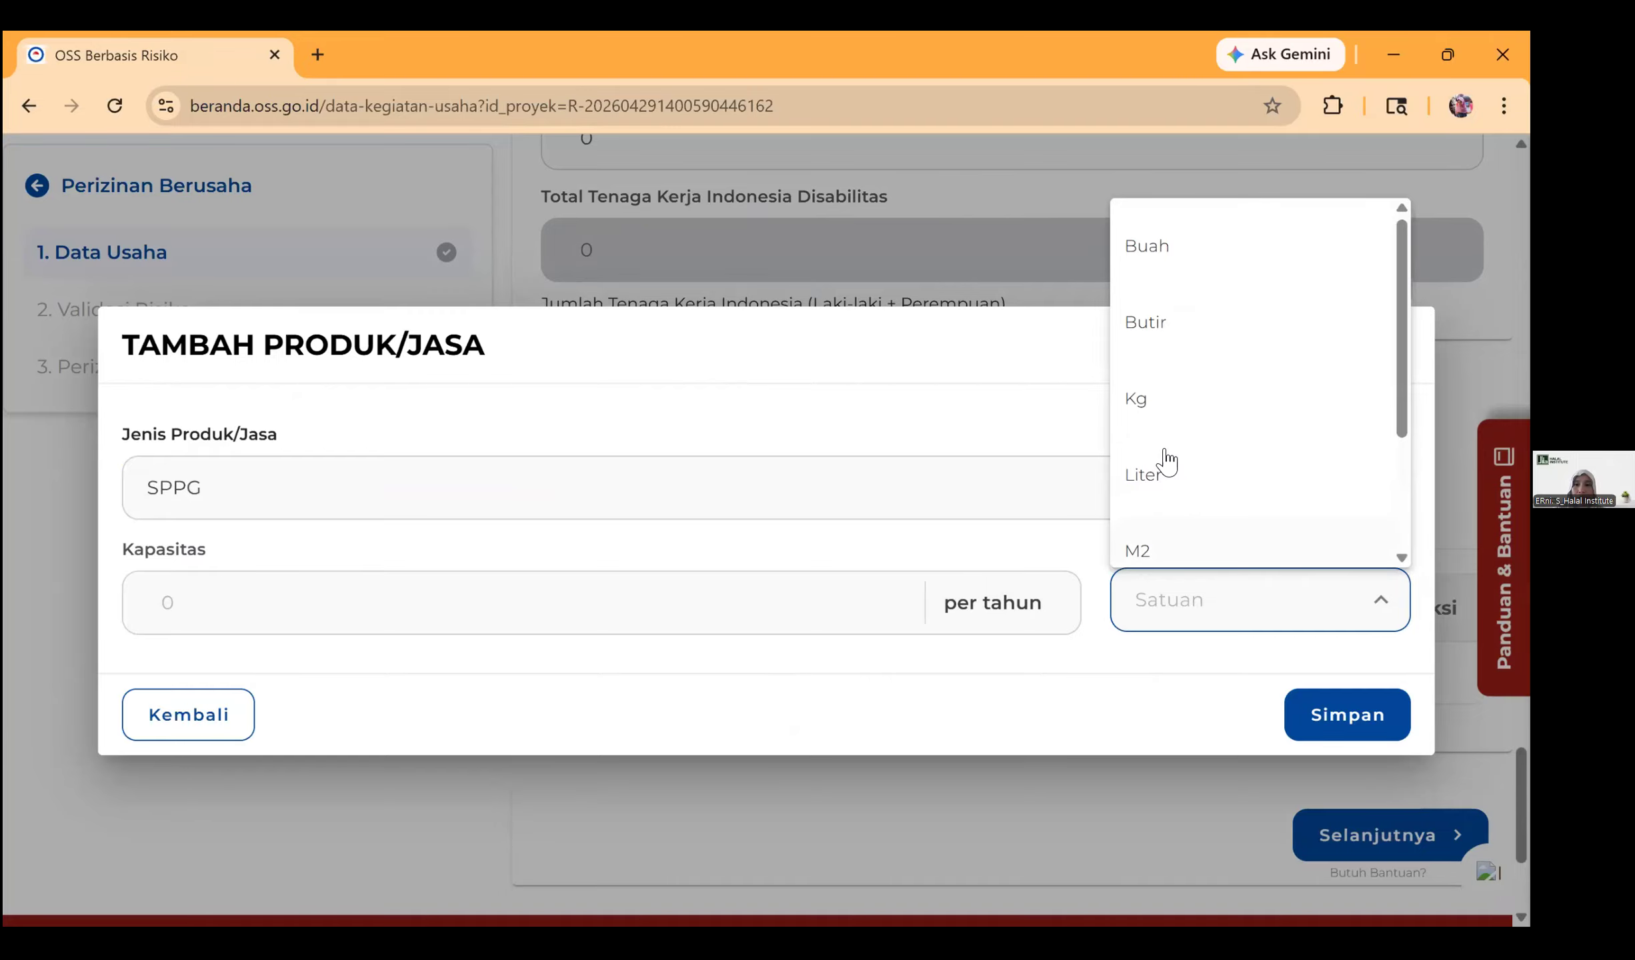
key("Down")
key("Down")
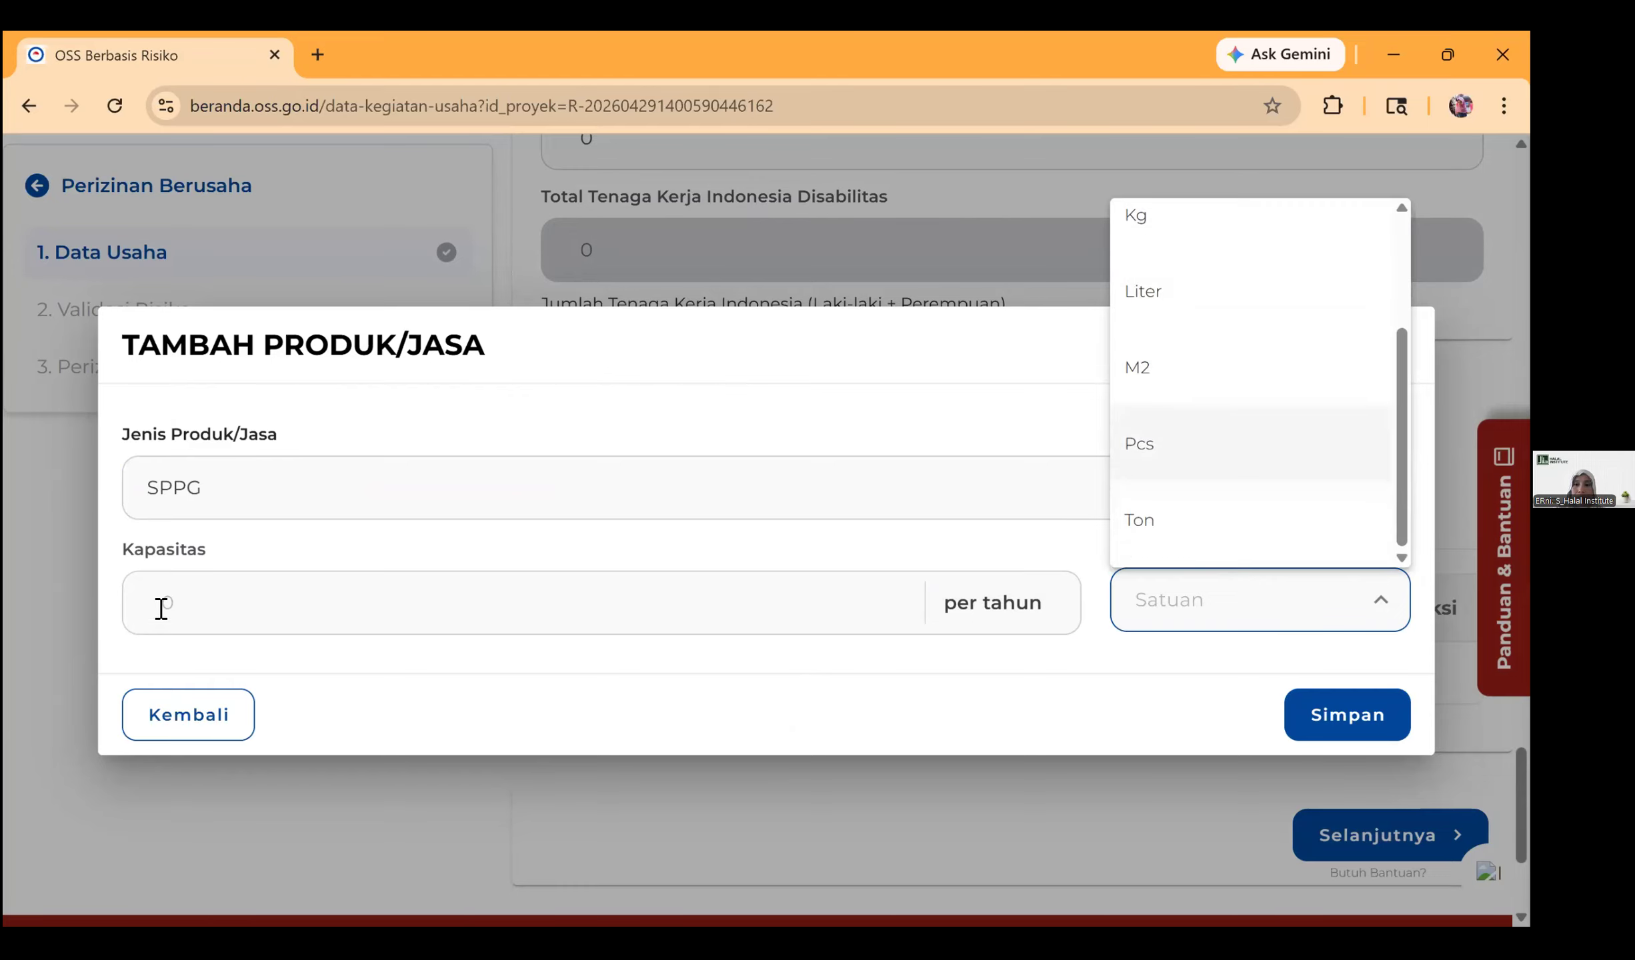
key("Return")
left_click(384, 588)
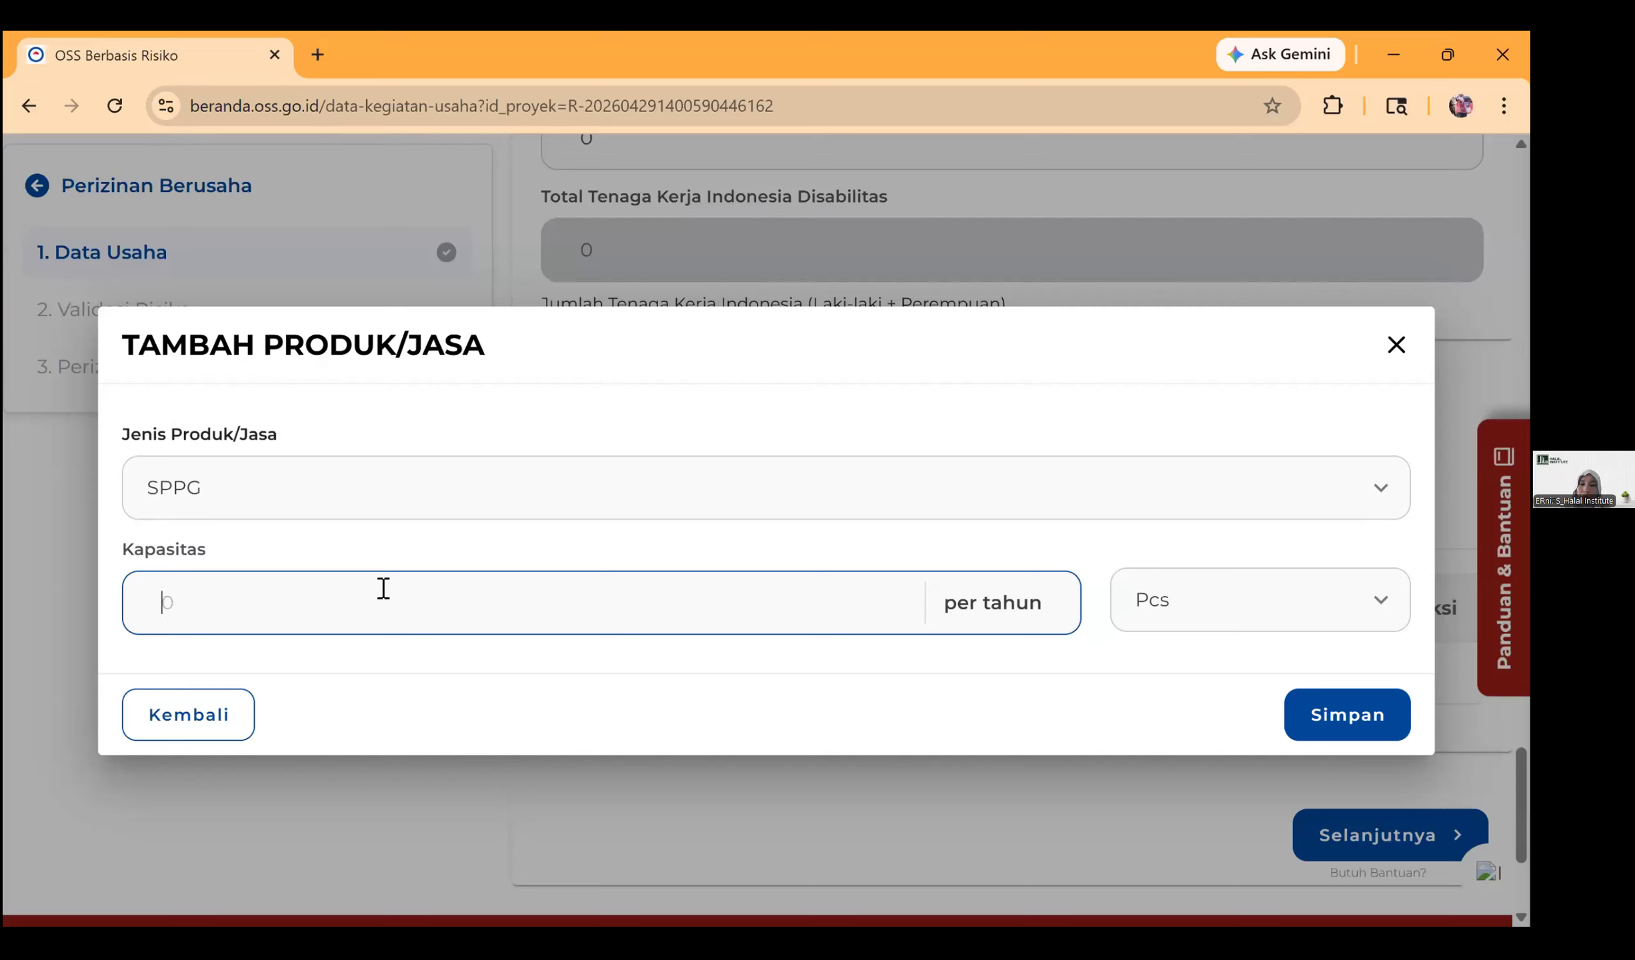
type("240.000")
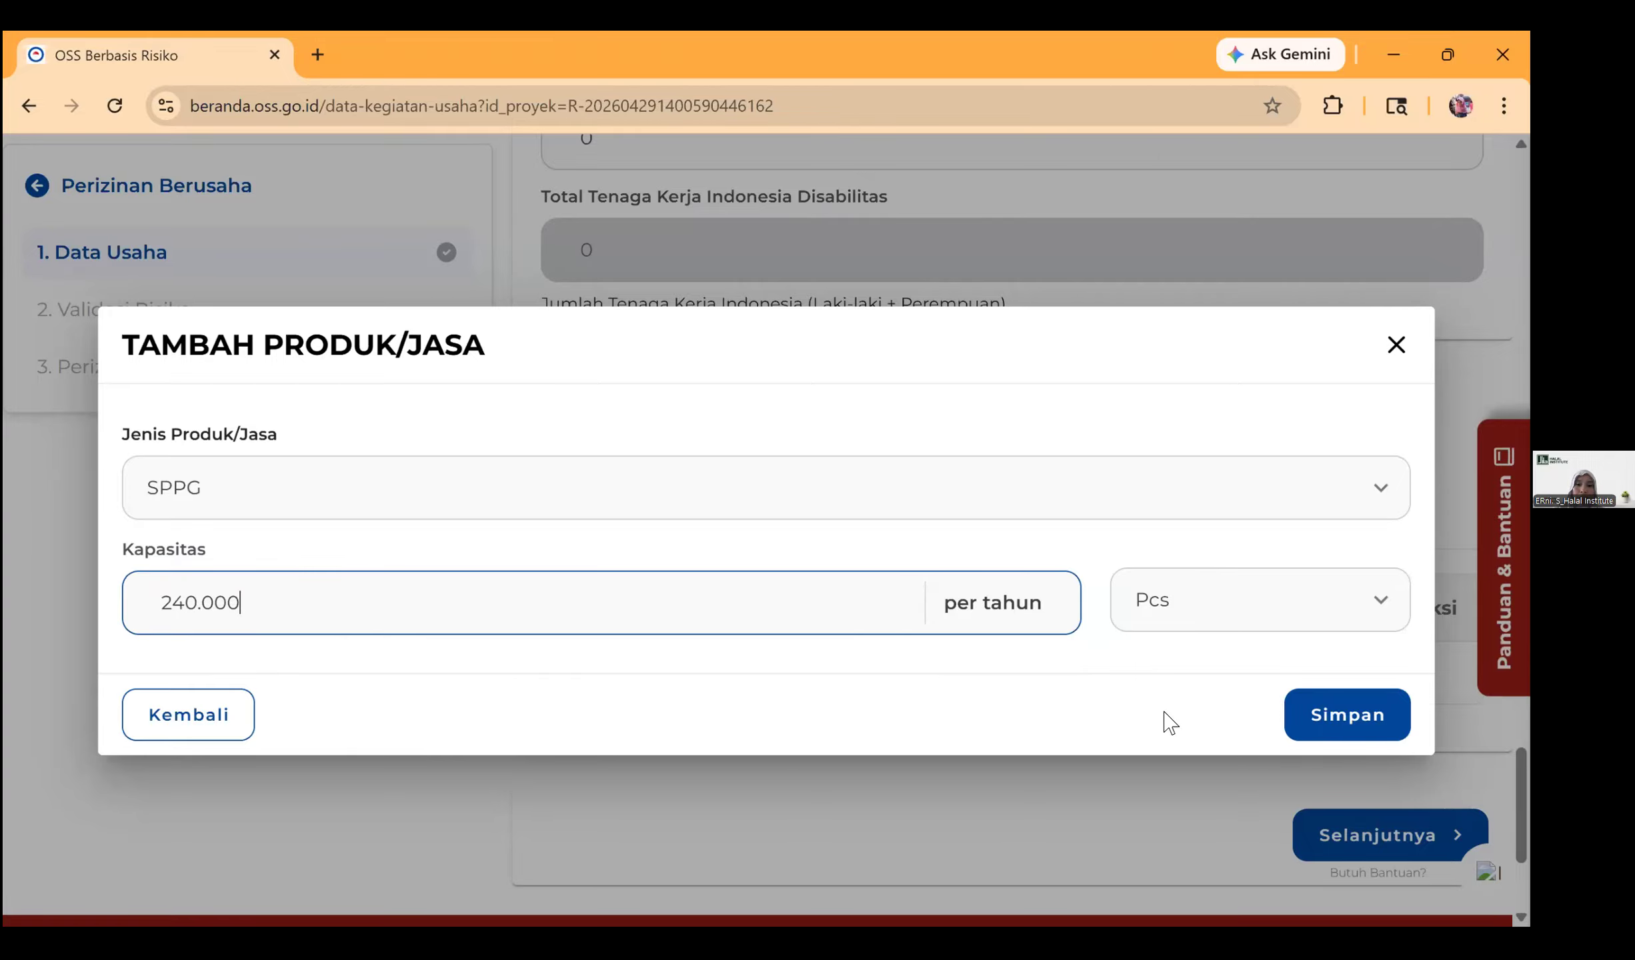
key("Return")
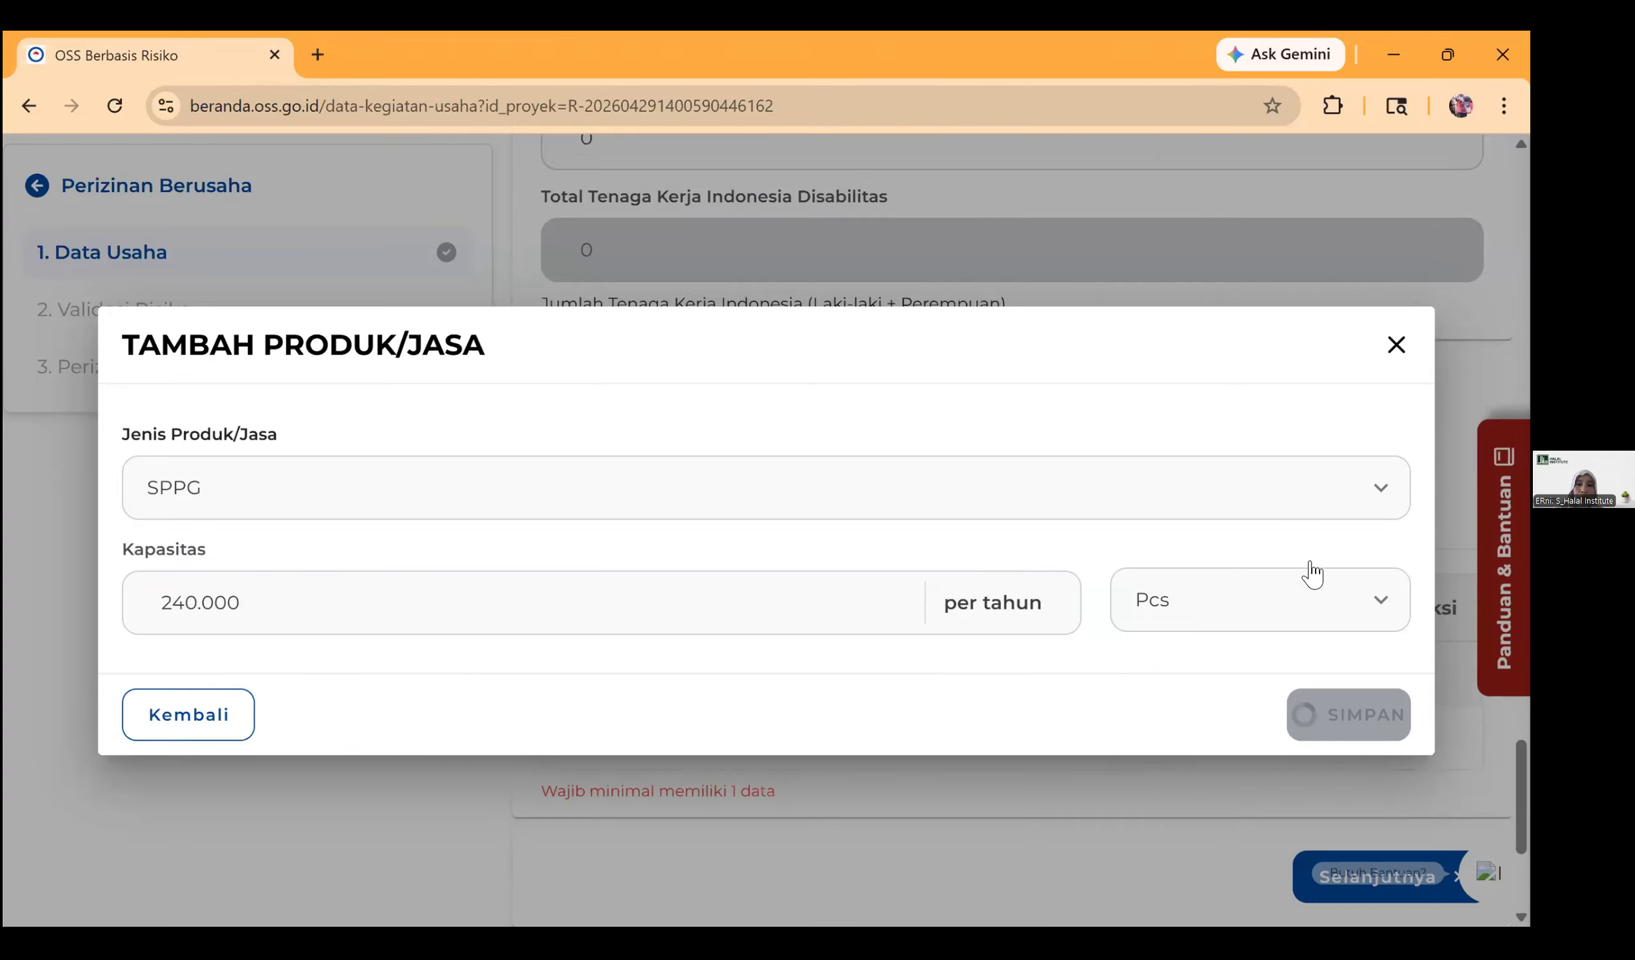
scroll(1365, 586, "down", 4)
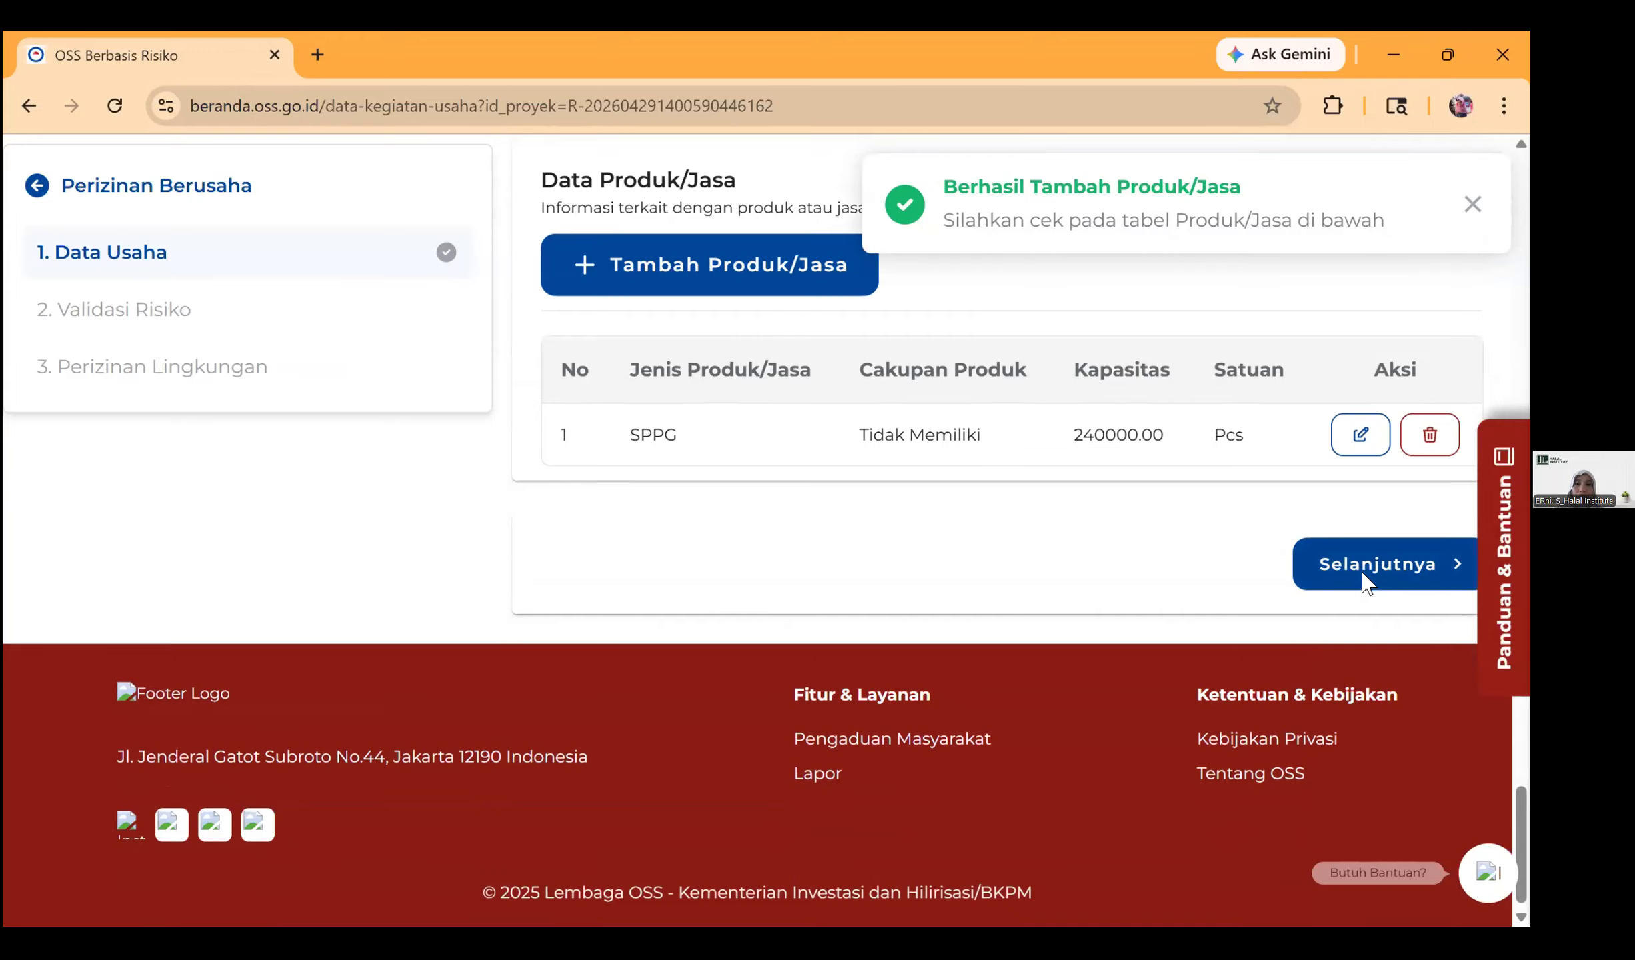
left_click(1366, 586)
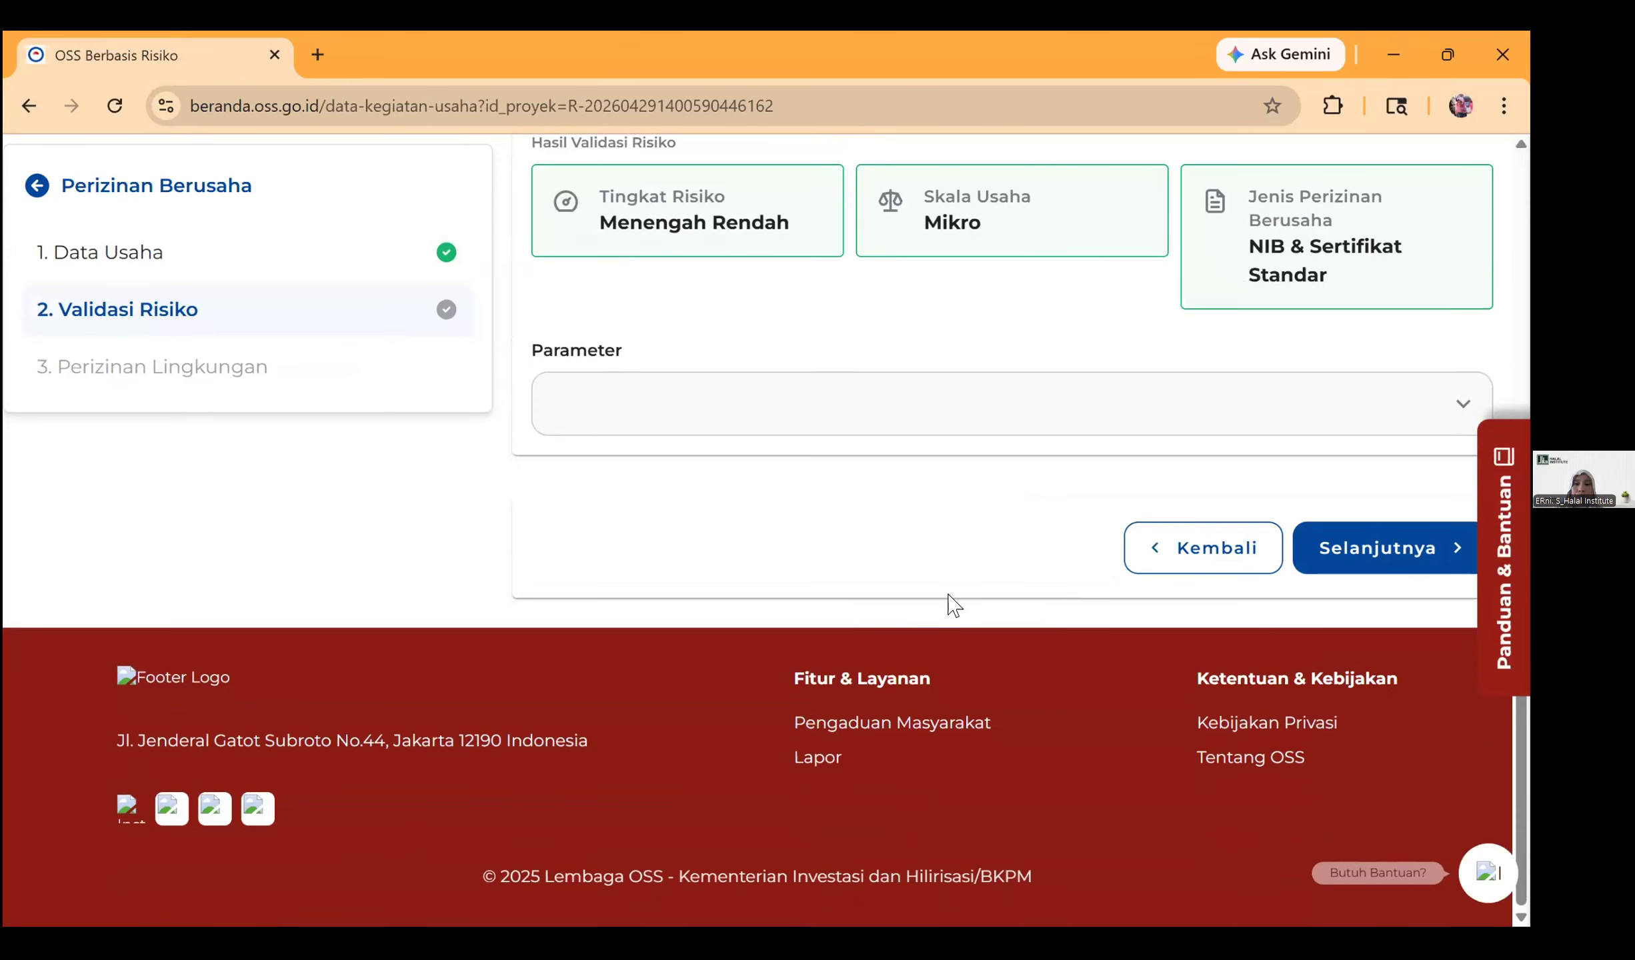
Step: Set the risk Parameter to "Lokasi industrinya berada pada Kabupaten/ Kota bersangkutan" and continue to Perizinan Lingkungan
scroll(837, 572, "up", 3)
scroll(837, 573, "up", 3)
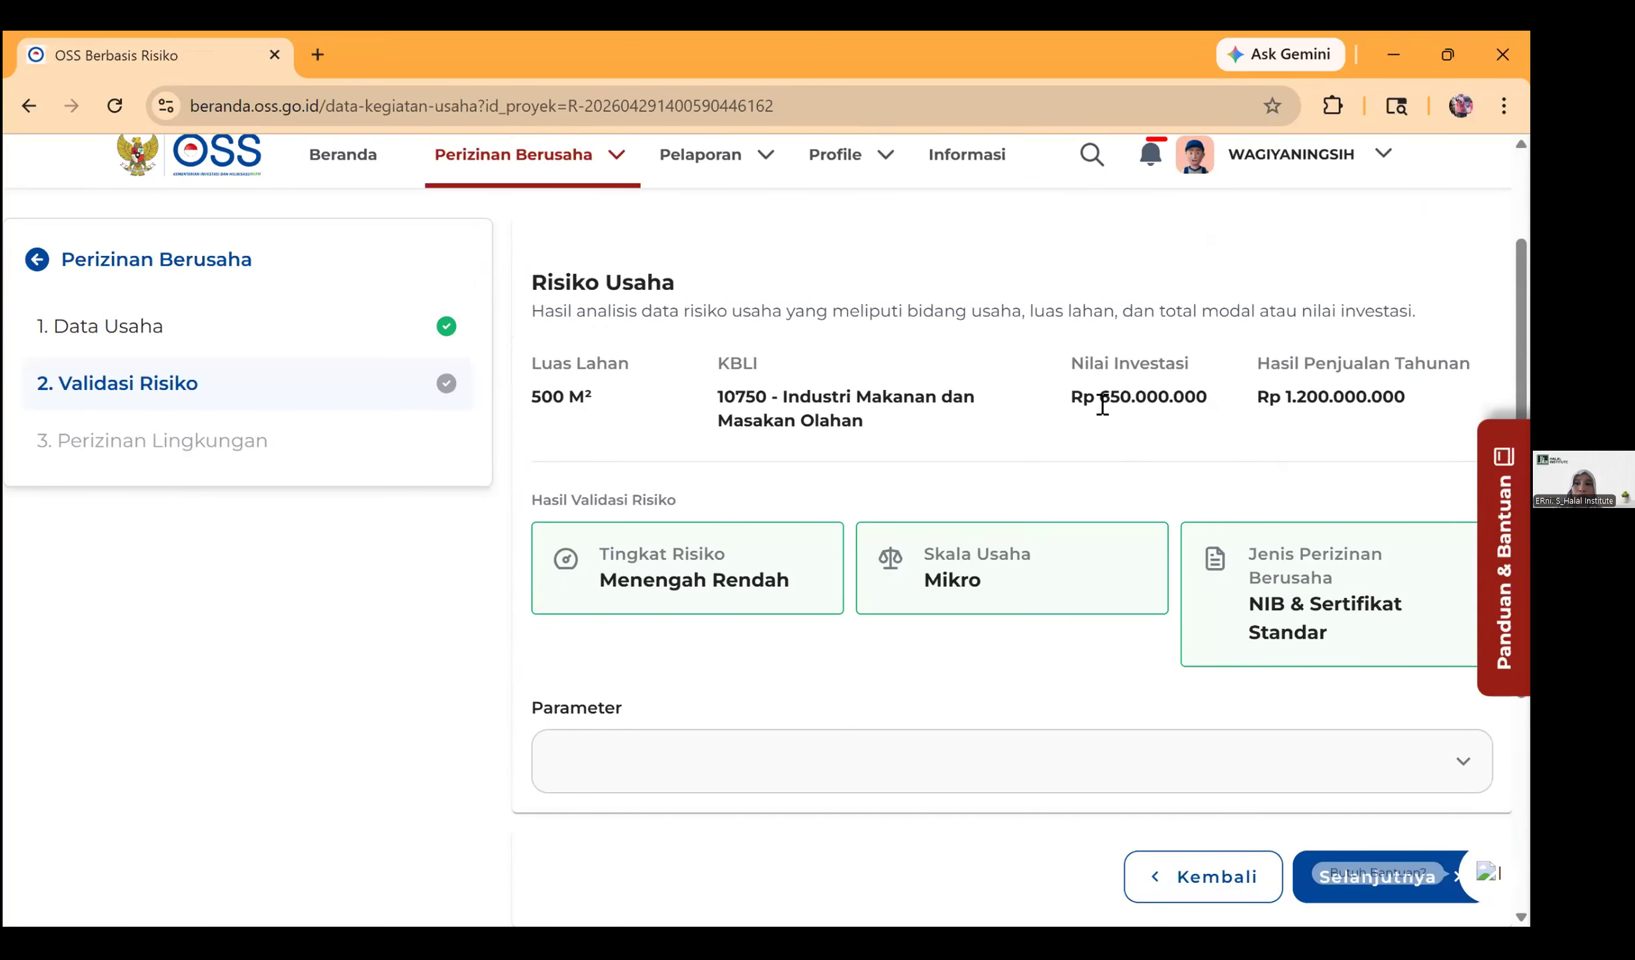
scroll(667, 607, "up", 2)
scroll(694, 652, "down", 5)
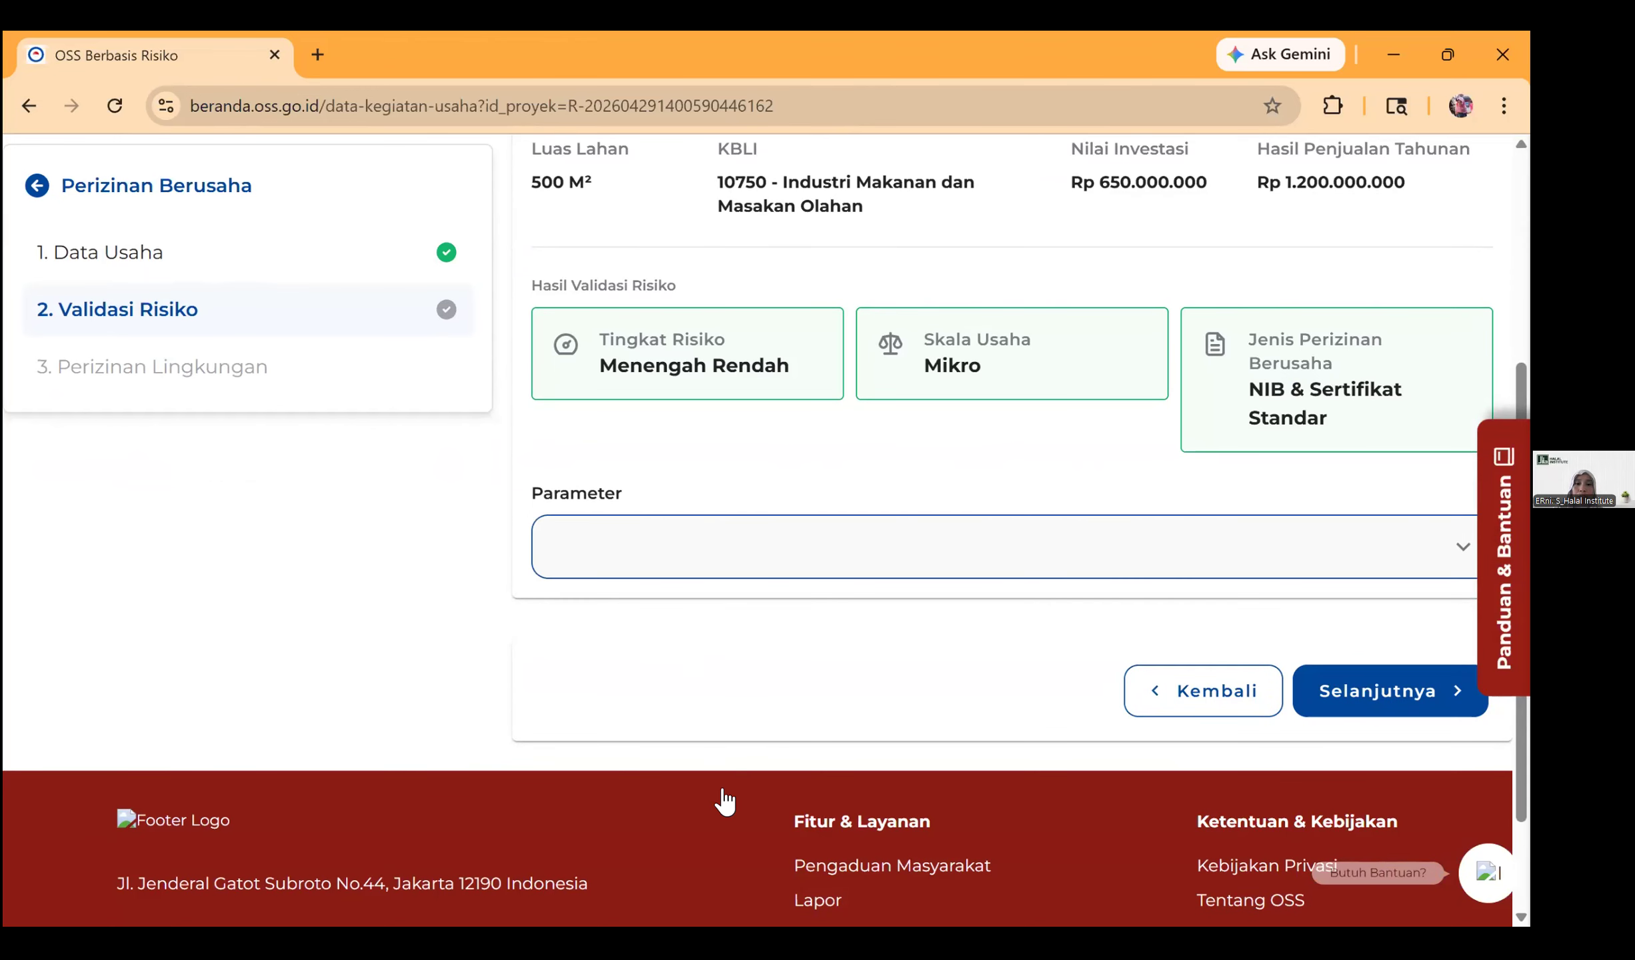
key("Tab")
key("space")
key("Down")
key("Down")
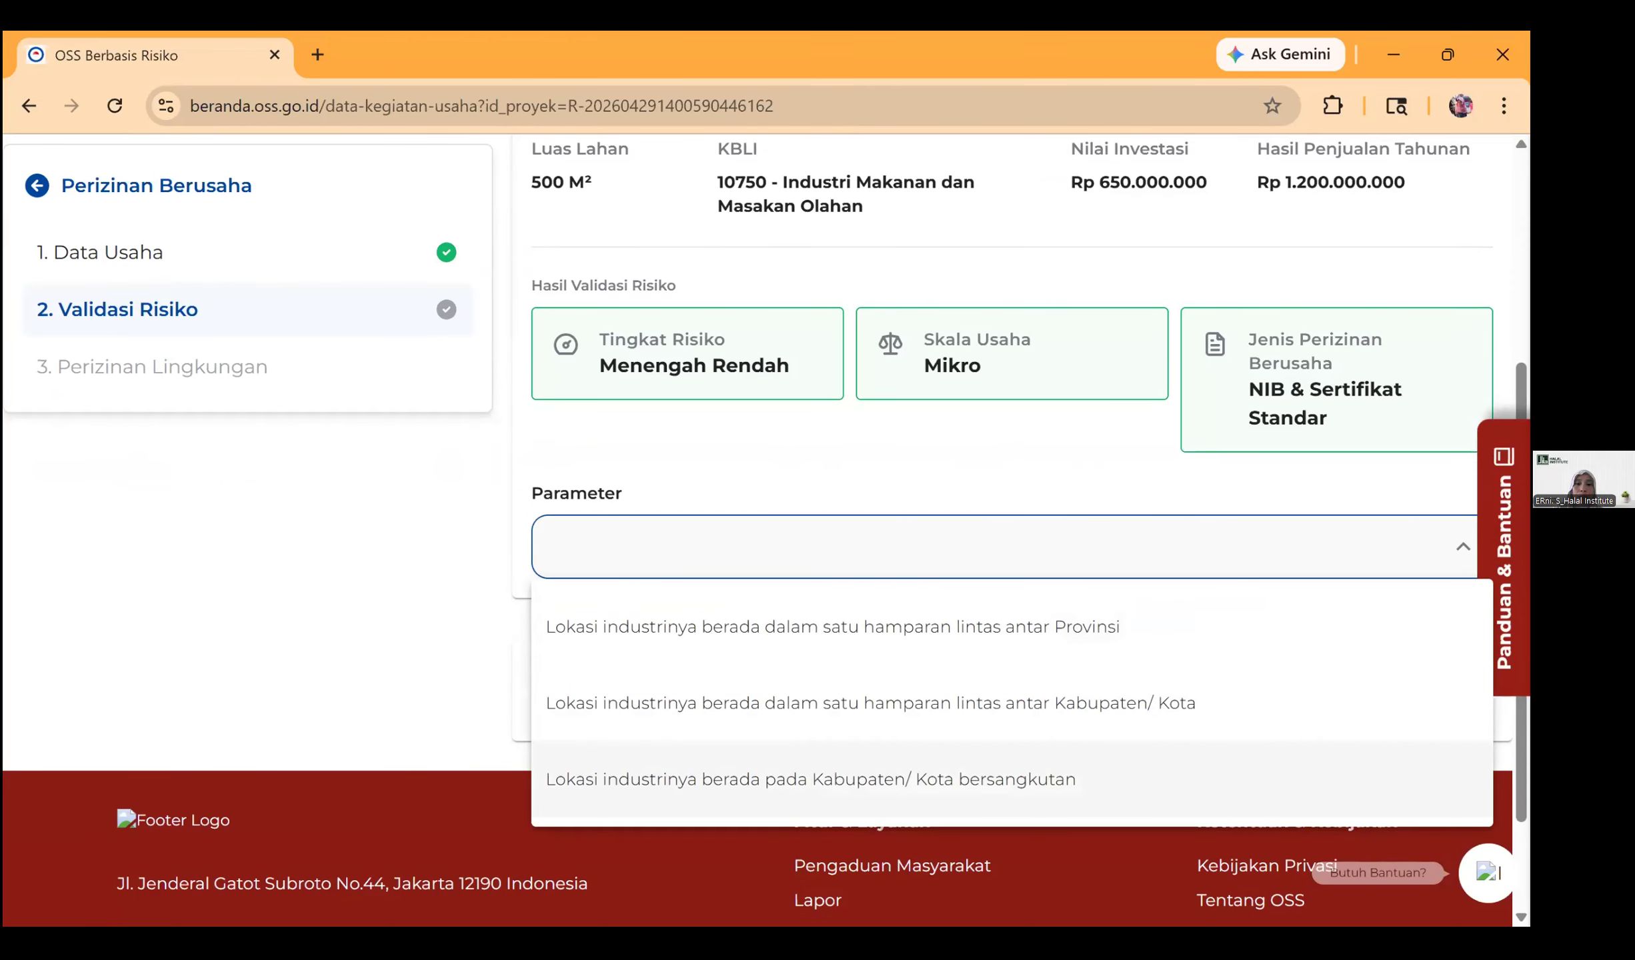
key("Return")
key("Tab")
key("Tab")
key("Return")
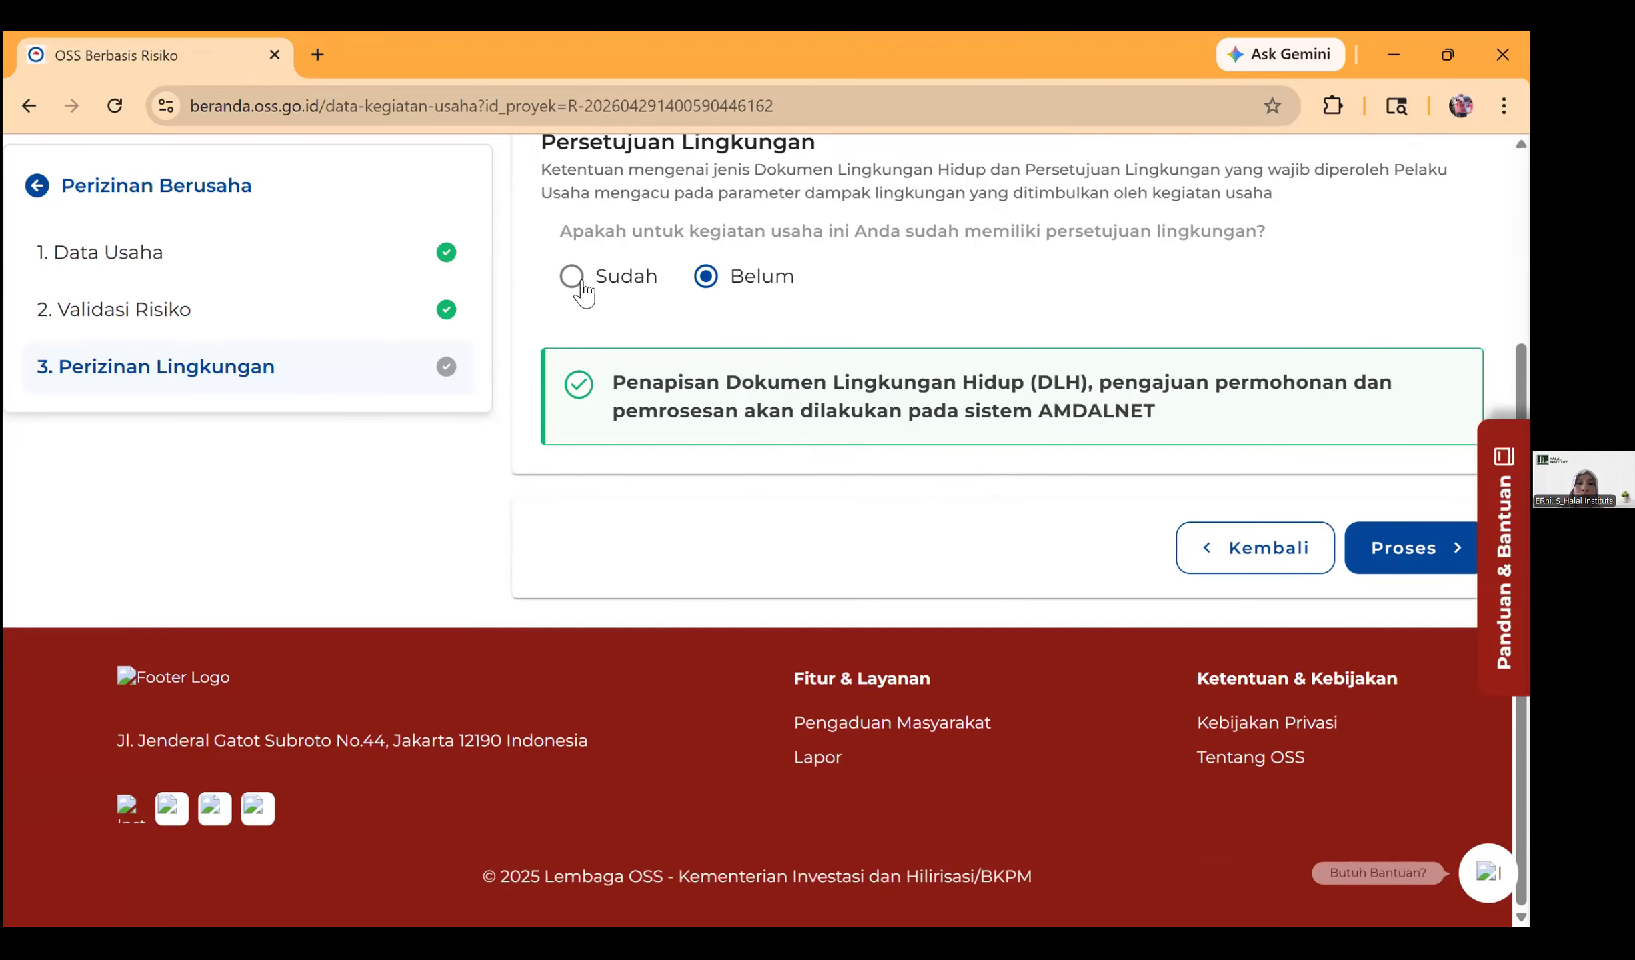
Step: Declare that the business already has an environmental approval (Sudah) and choose SPPL as its document type
left_click(574, 281)
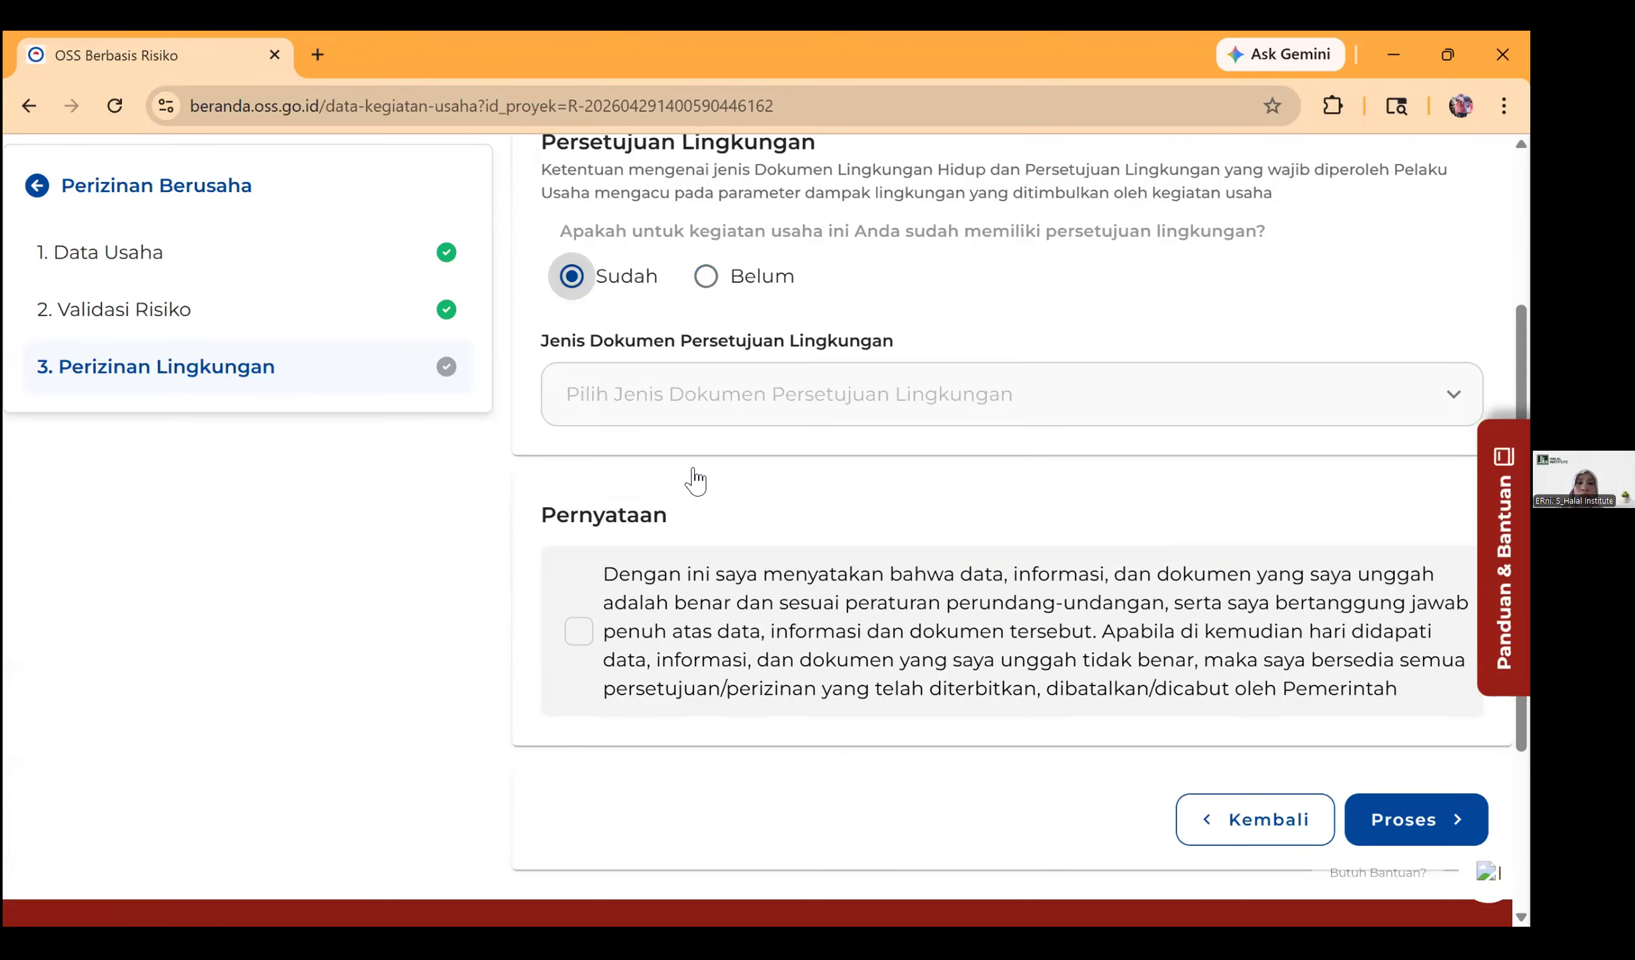
left_click(667, 403)
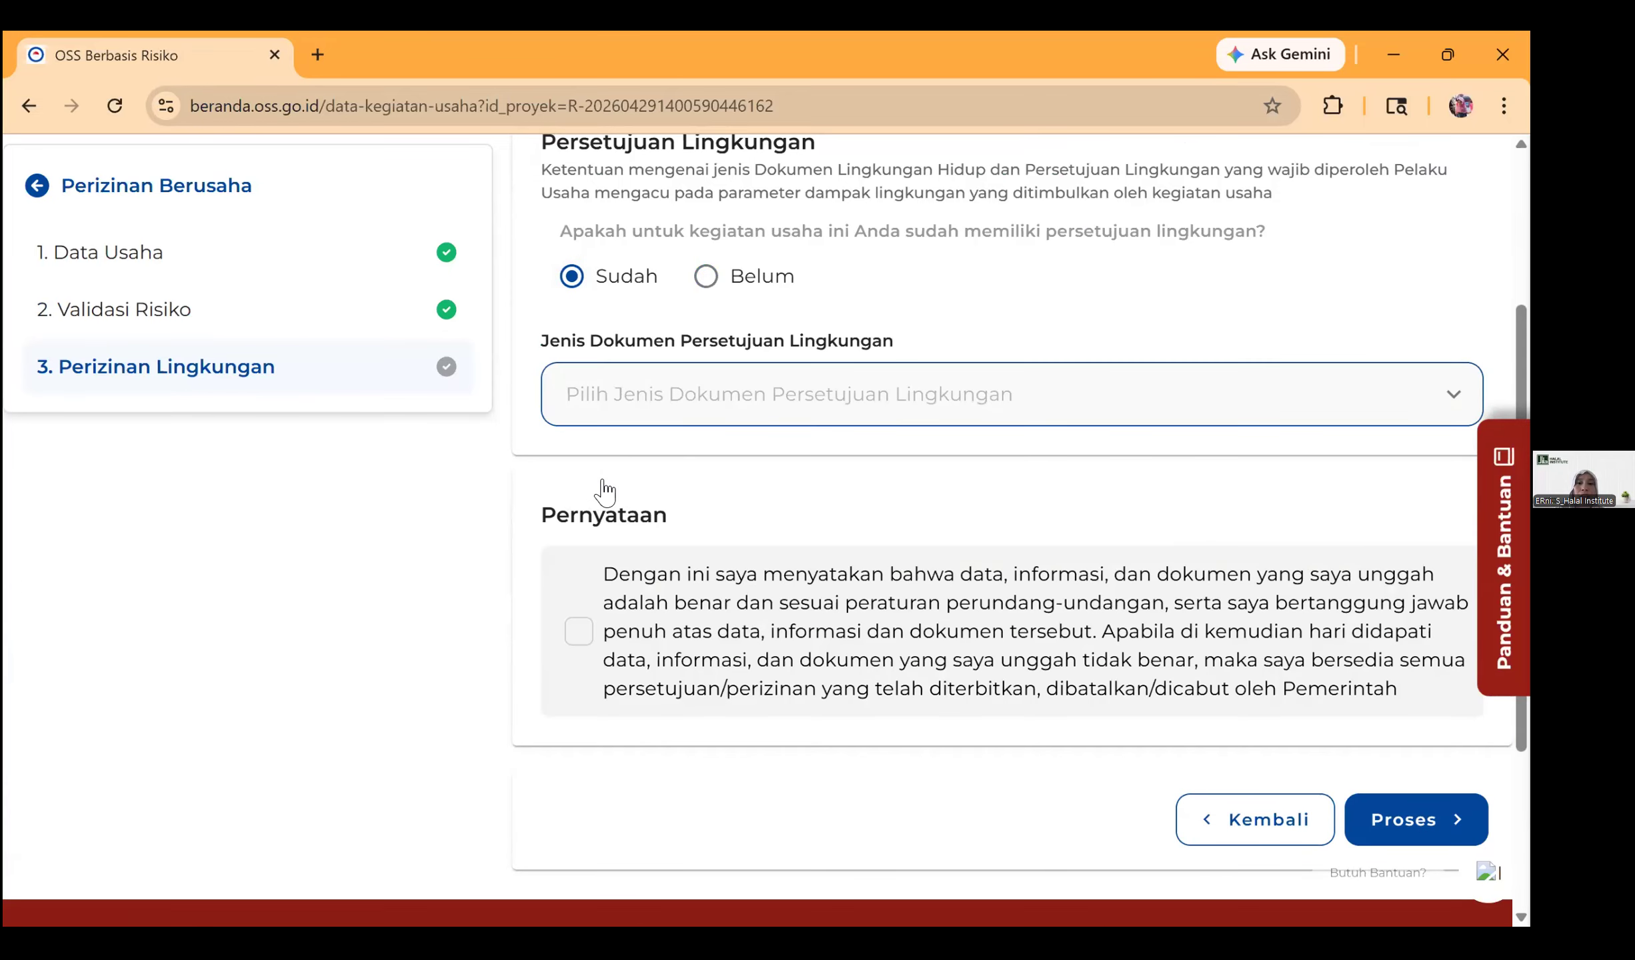
left_click(587, 475)
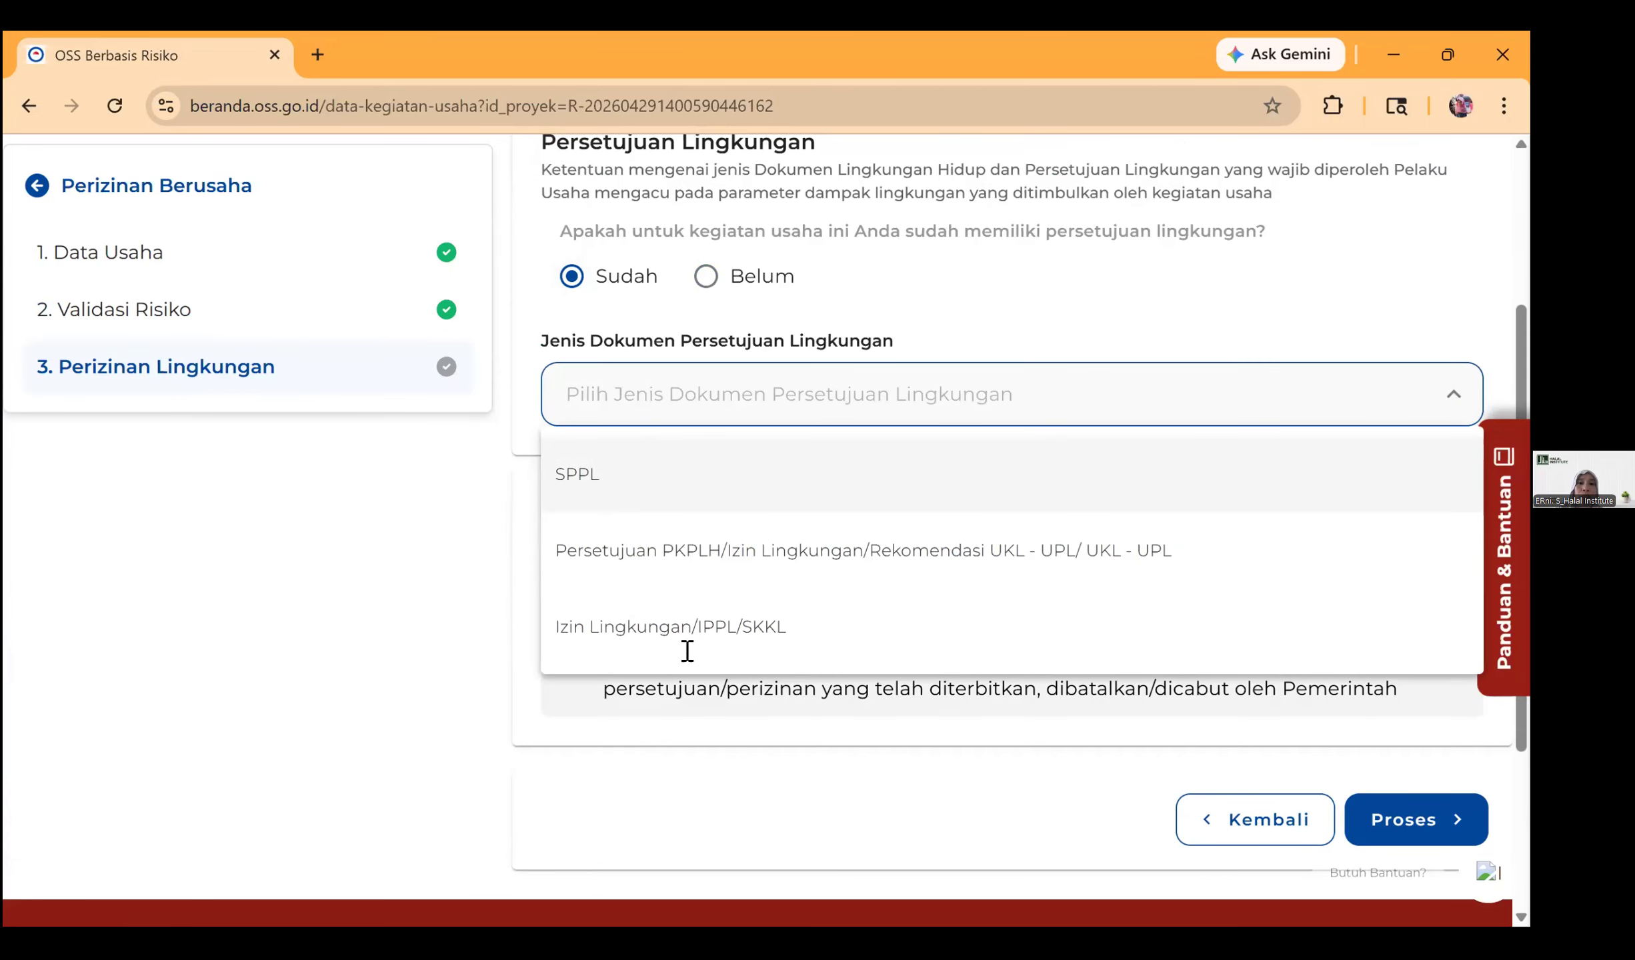
Step: Set the Kewenangan Penerbitan Persetujuan Lingkungan to Kabupaten/Kota
left_click(667, 633)
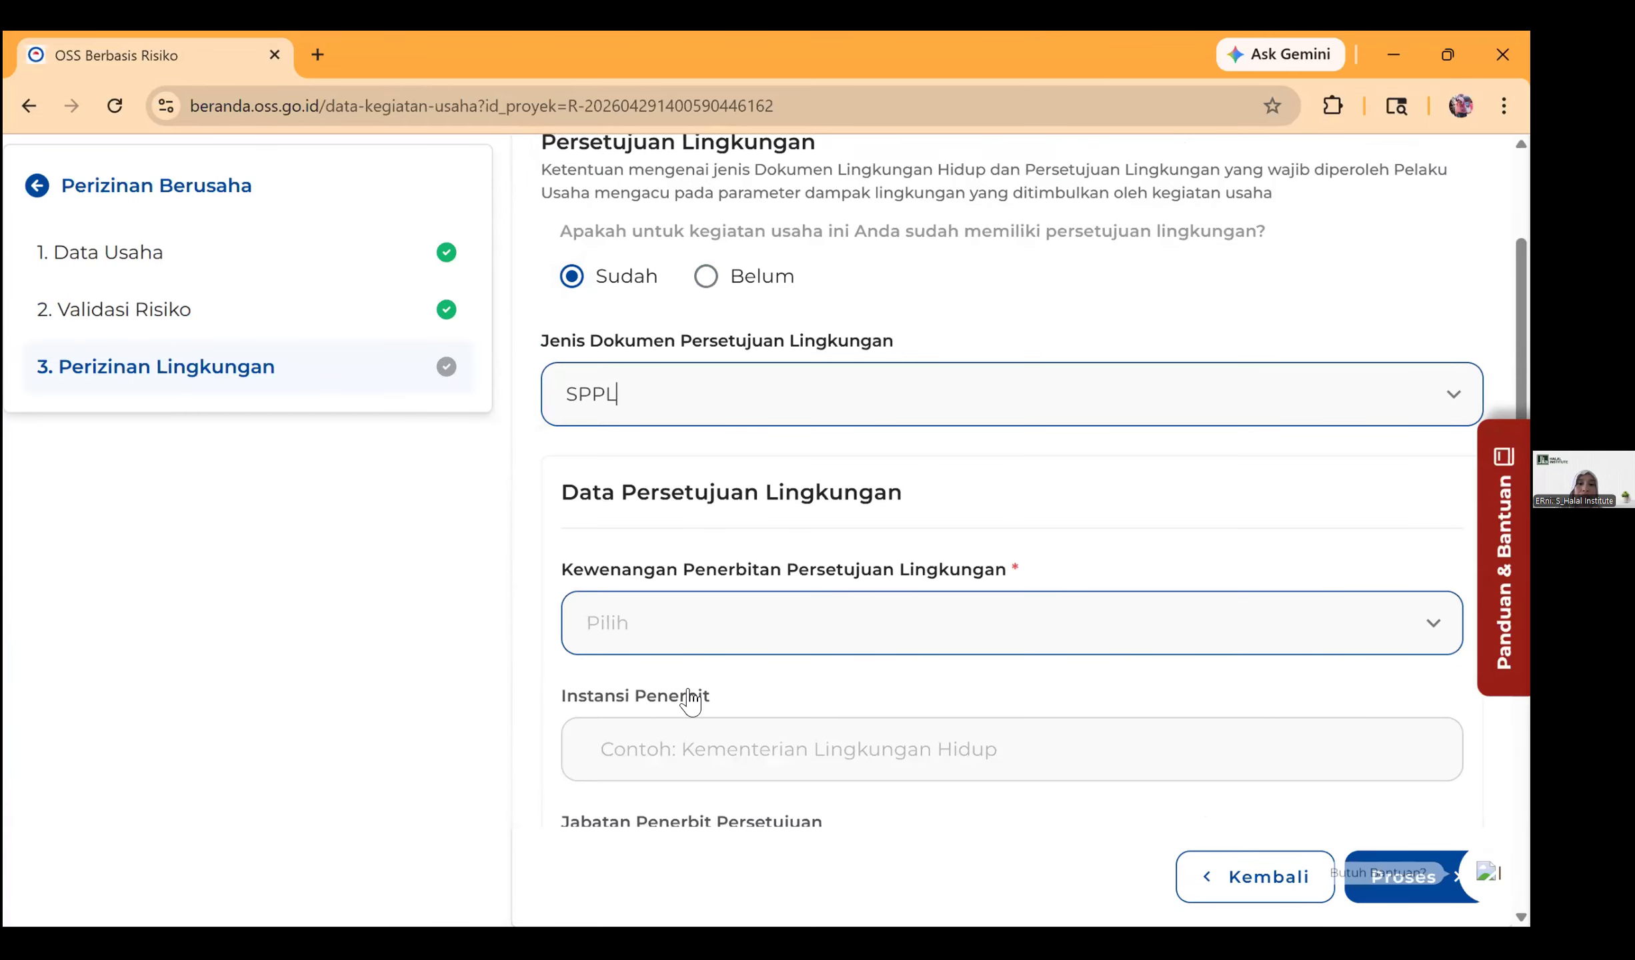
key("Down")
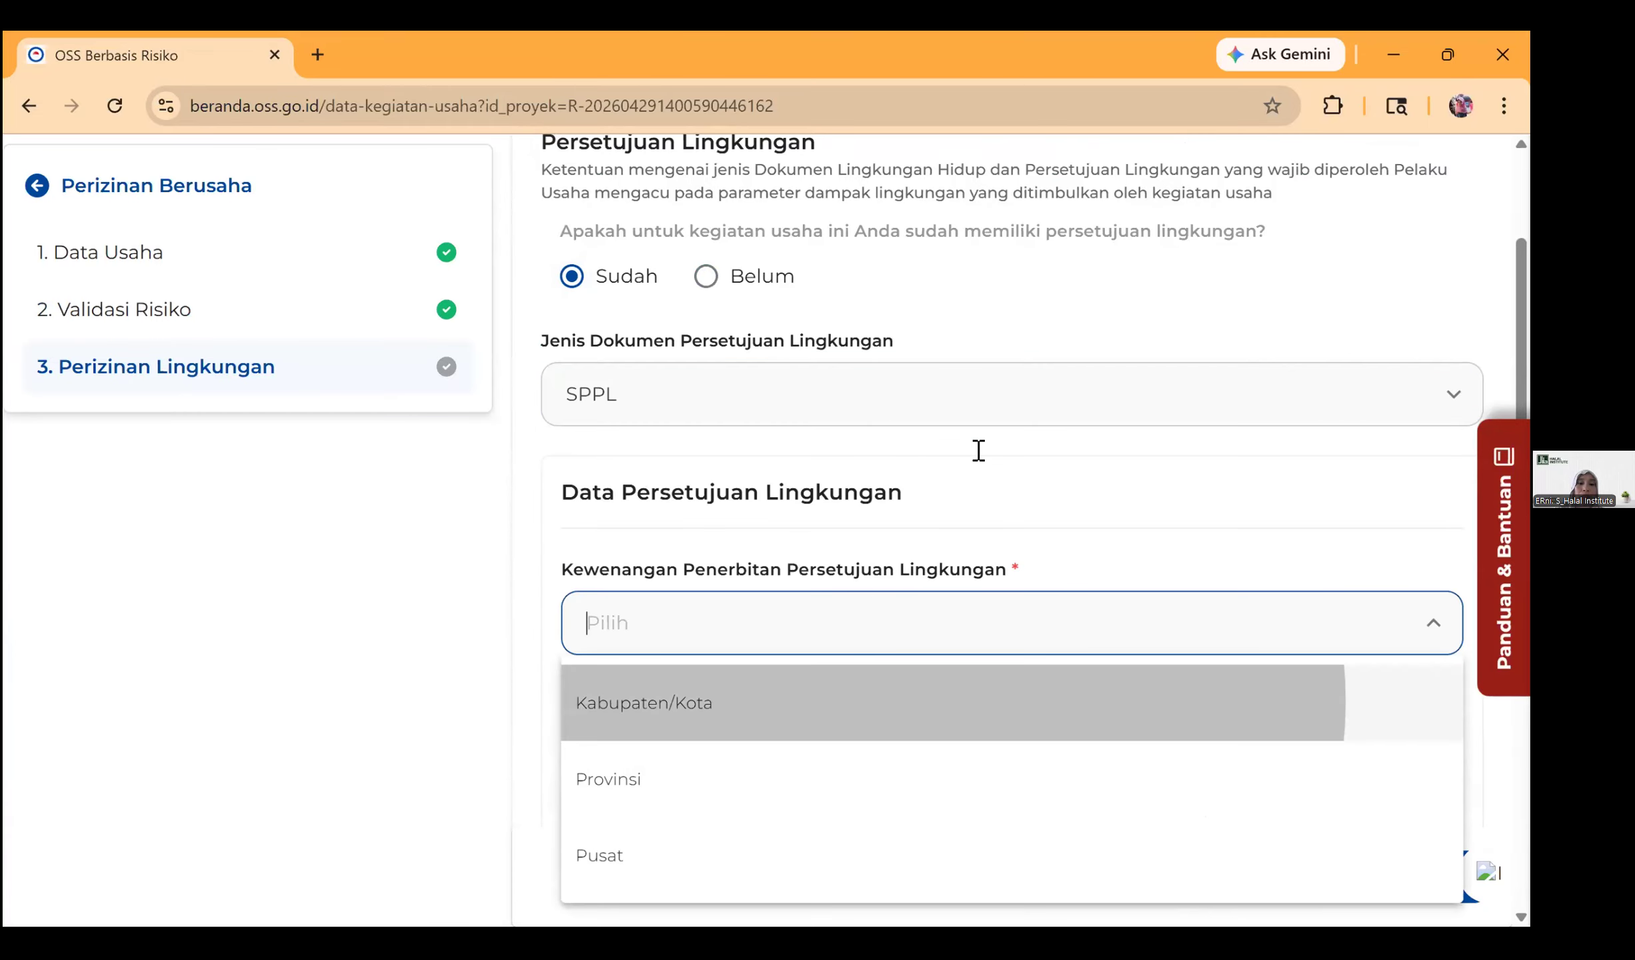
key("Return")
scroll(794, 454, "down", 3)
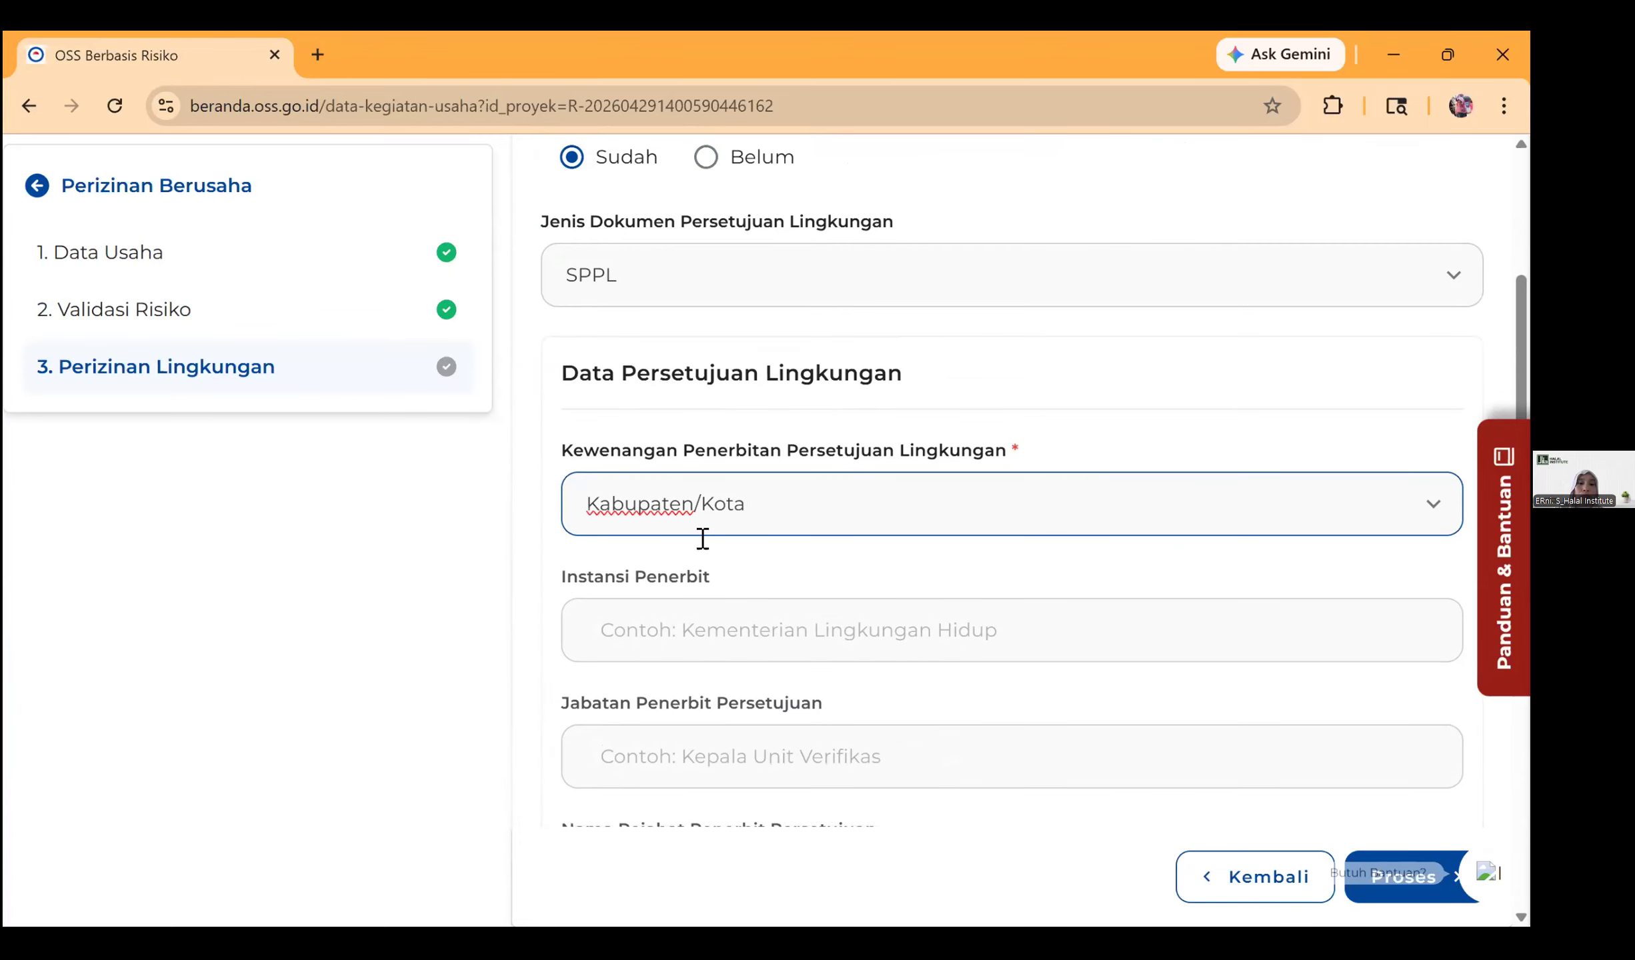
left_click(687, 517)
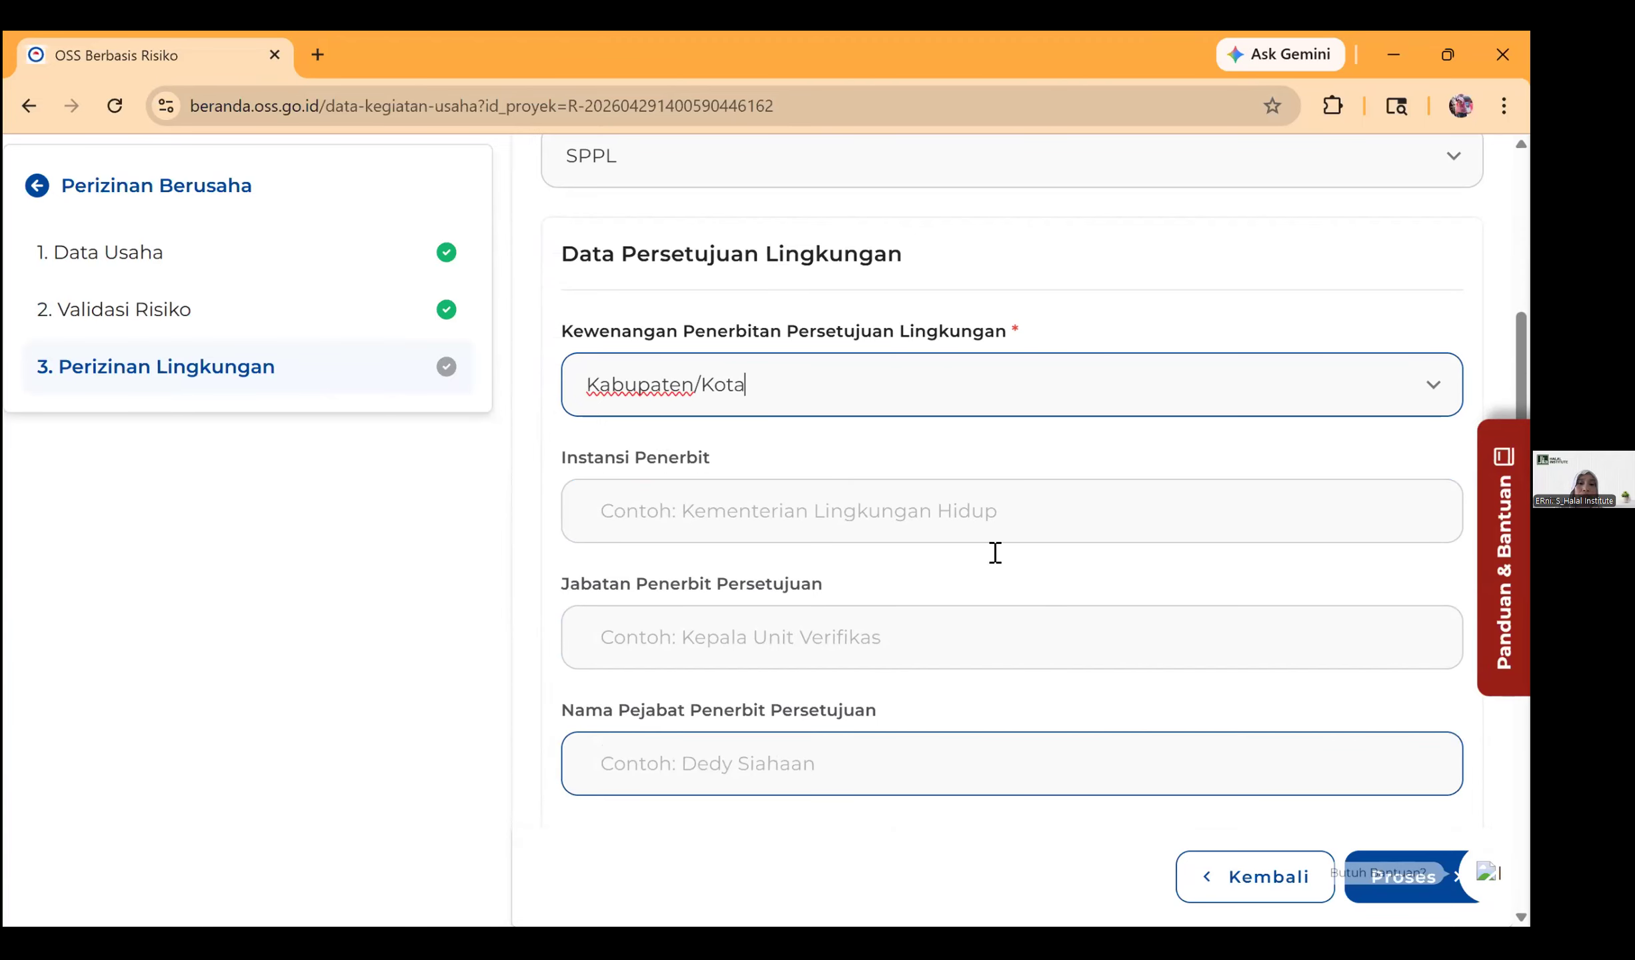
Step: Enter the sample approval number suggested in the Nomor Persetujuan field as the SPPL number
scroll(655, 652, "down", 3)
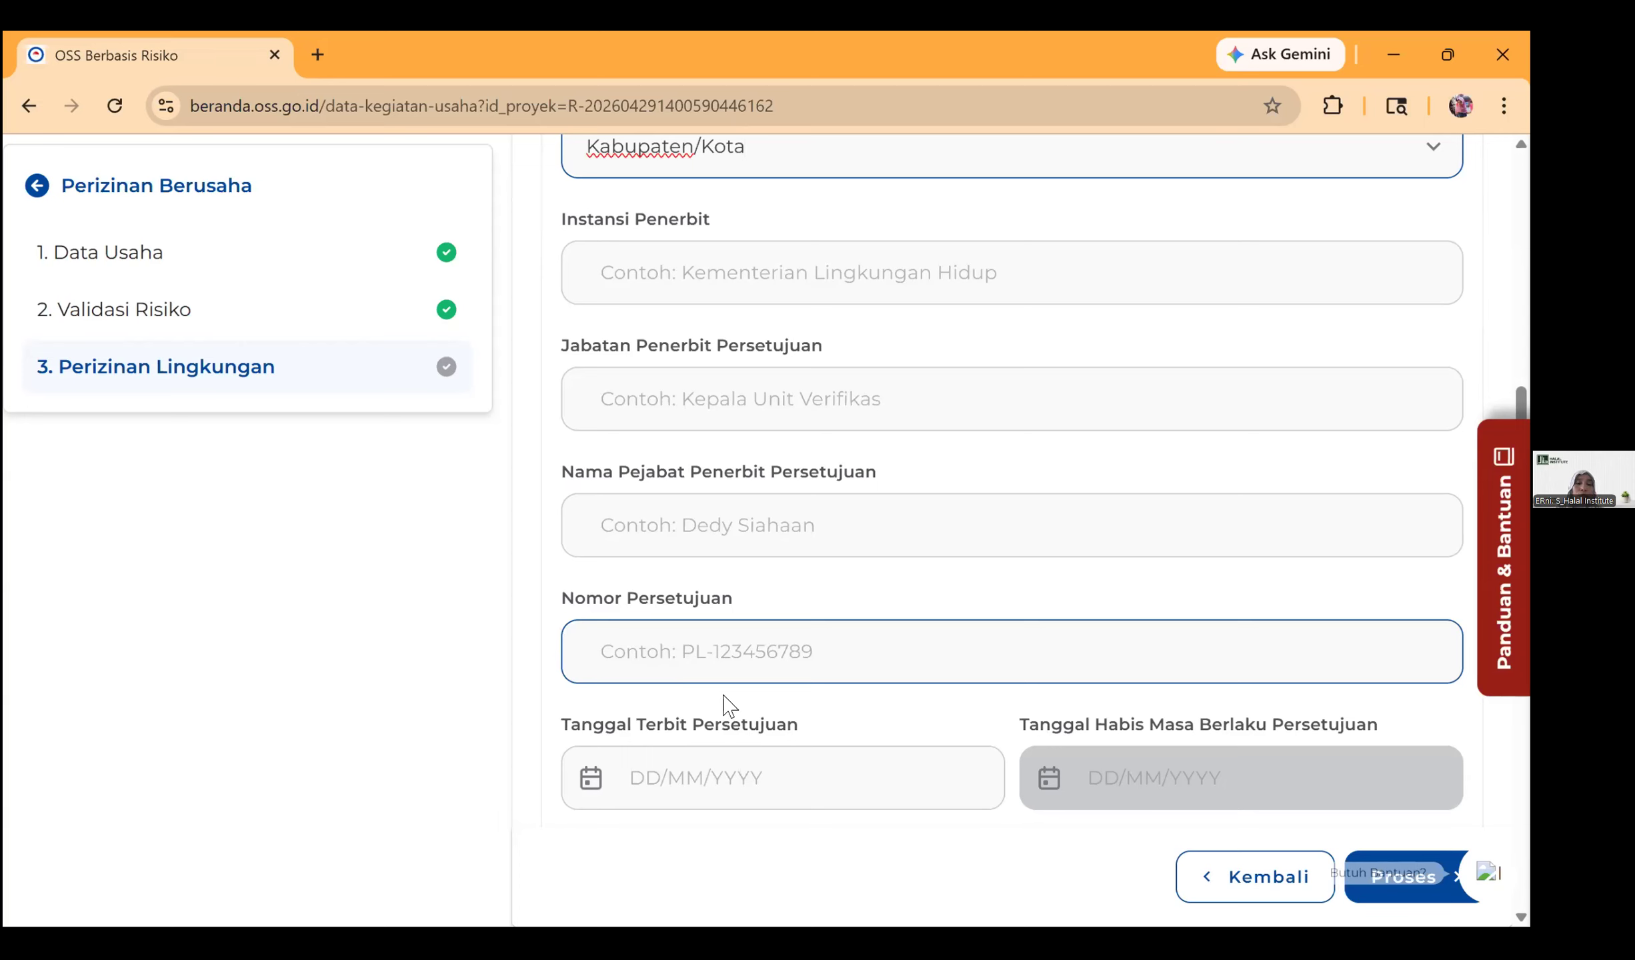
left_click(669, 669)
type("pl")
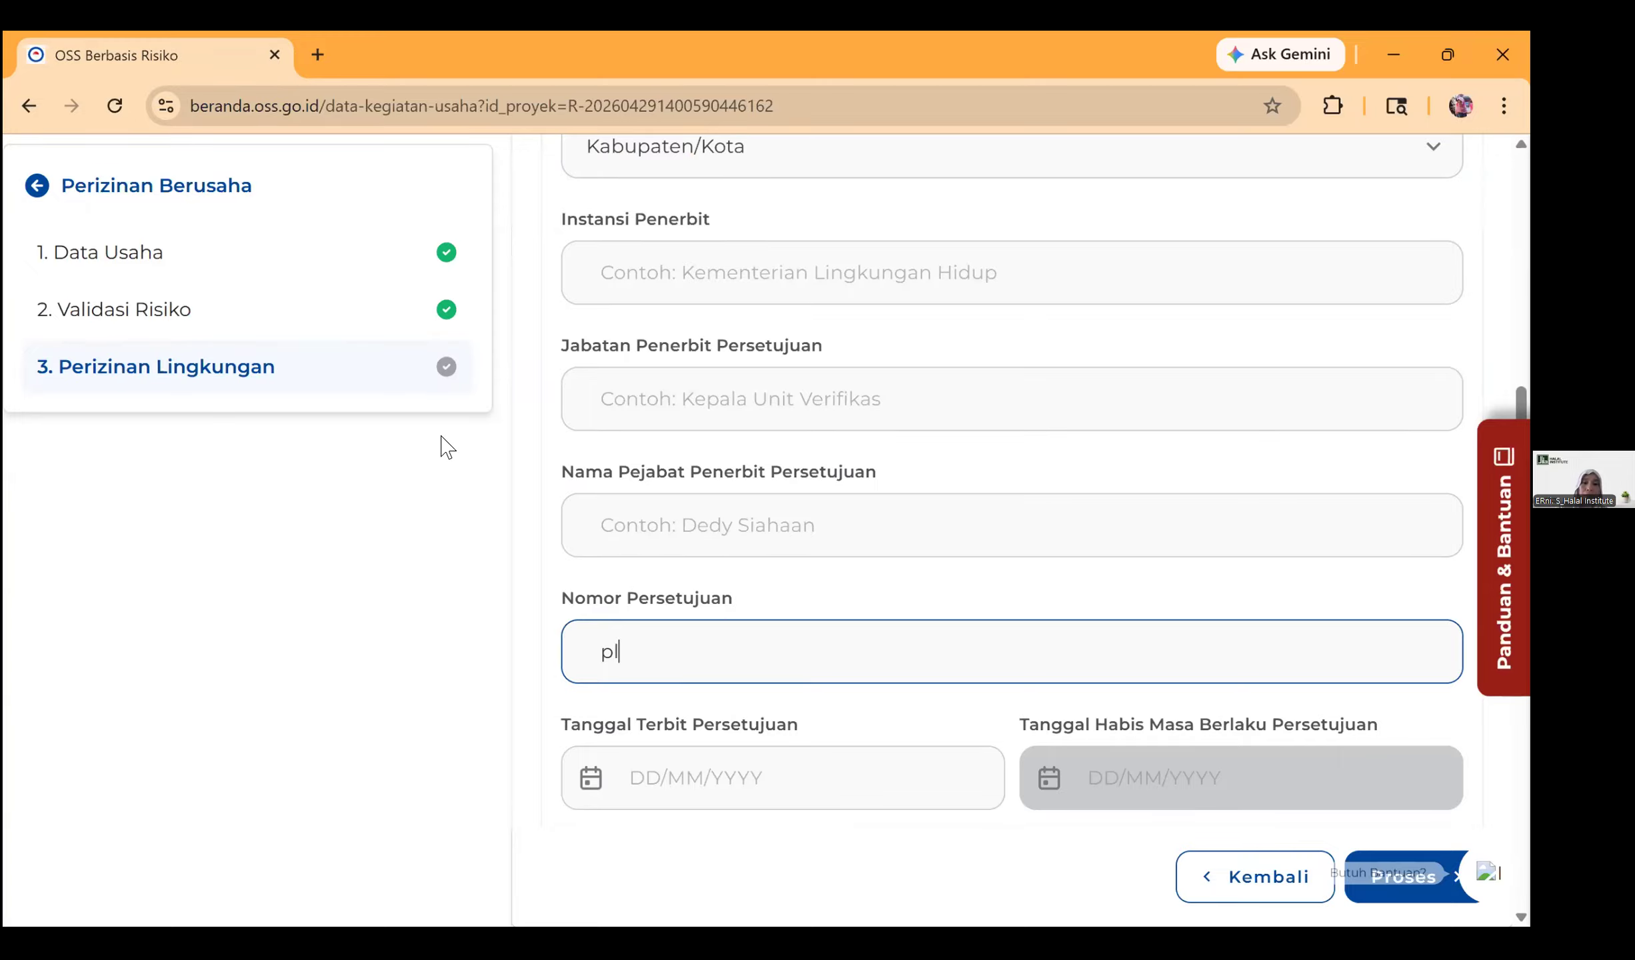
left_click(668, 669)
key("BackSpace")
key("BackSpace")
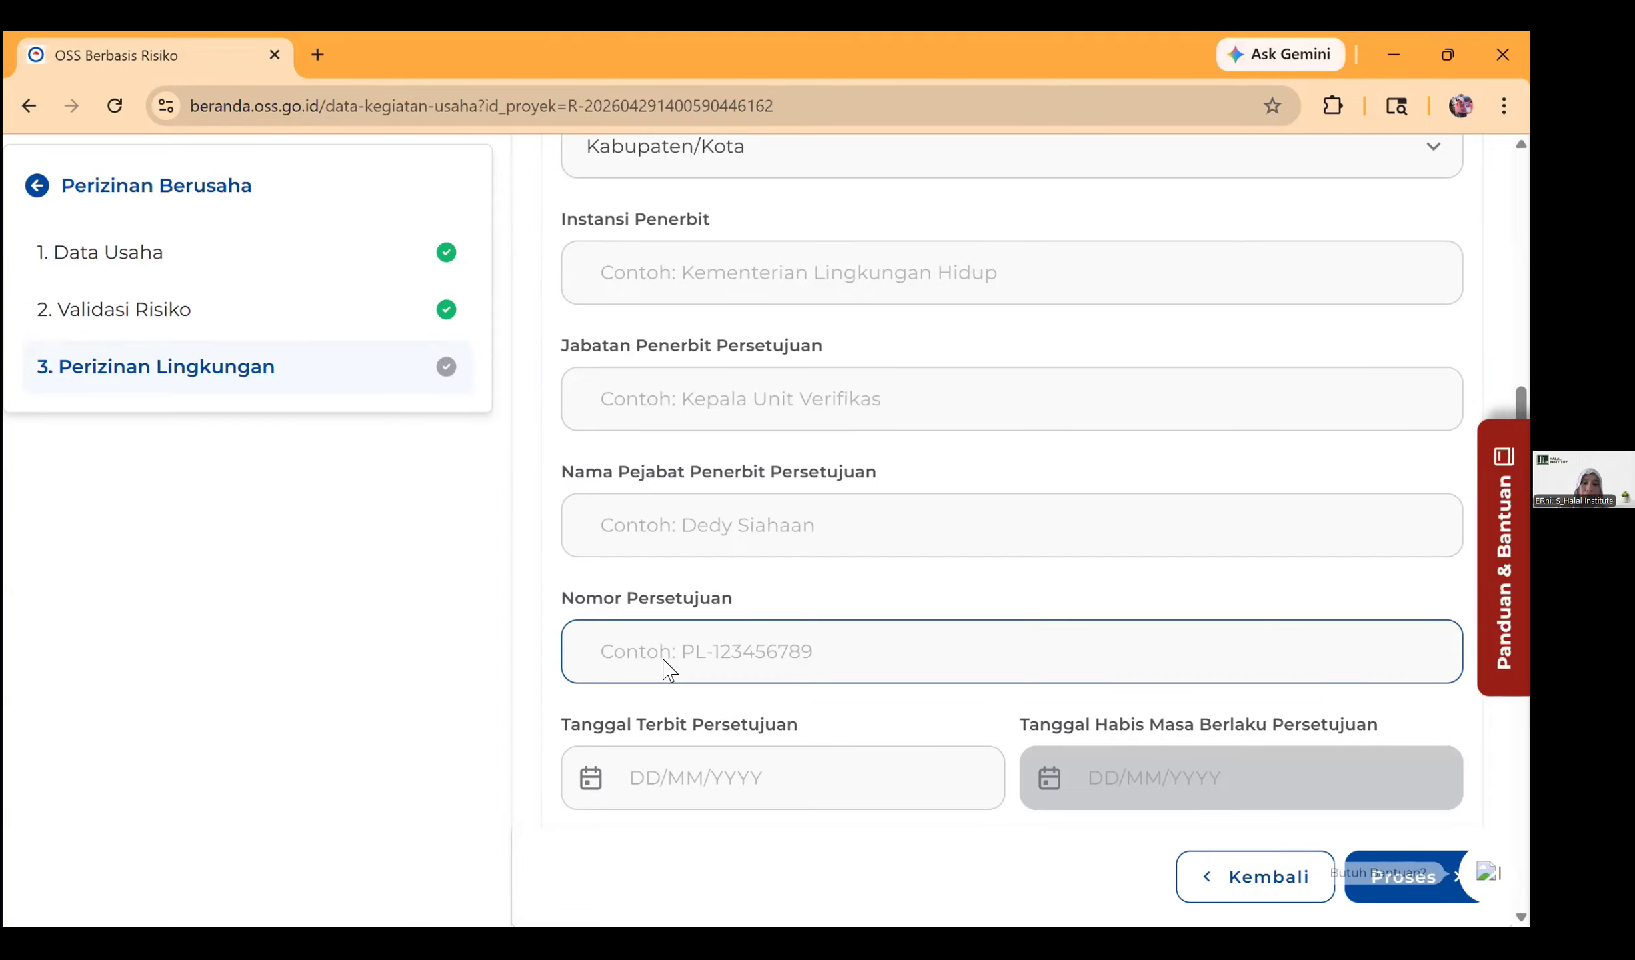
type("PL-")
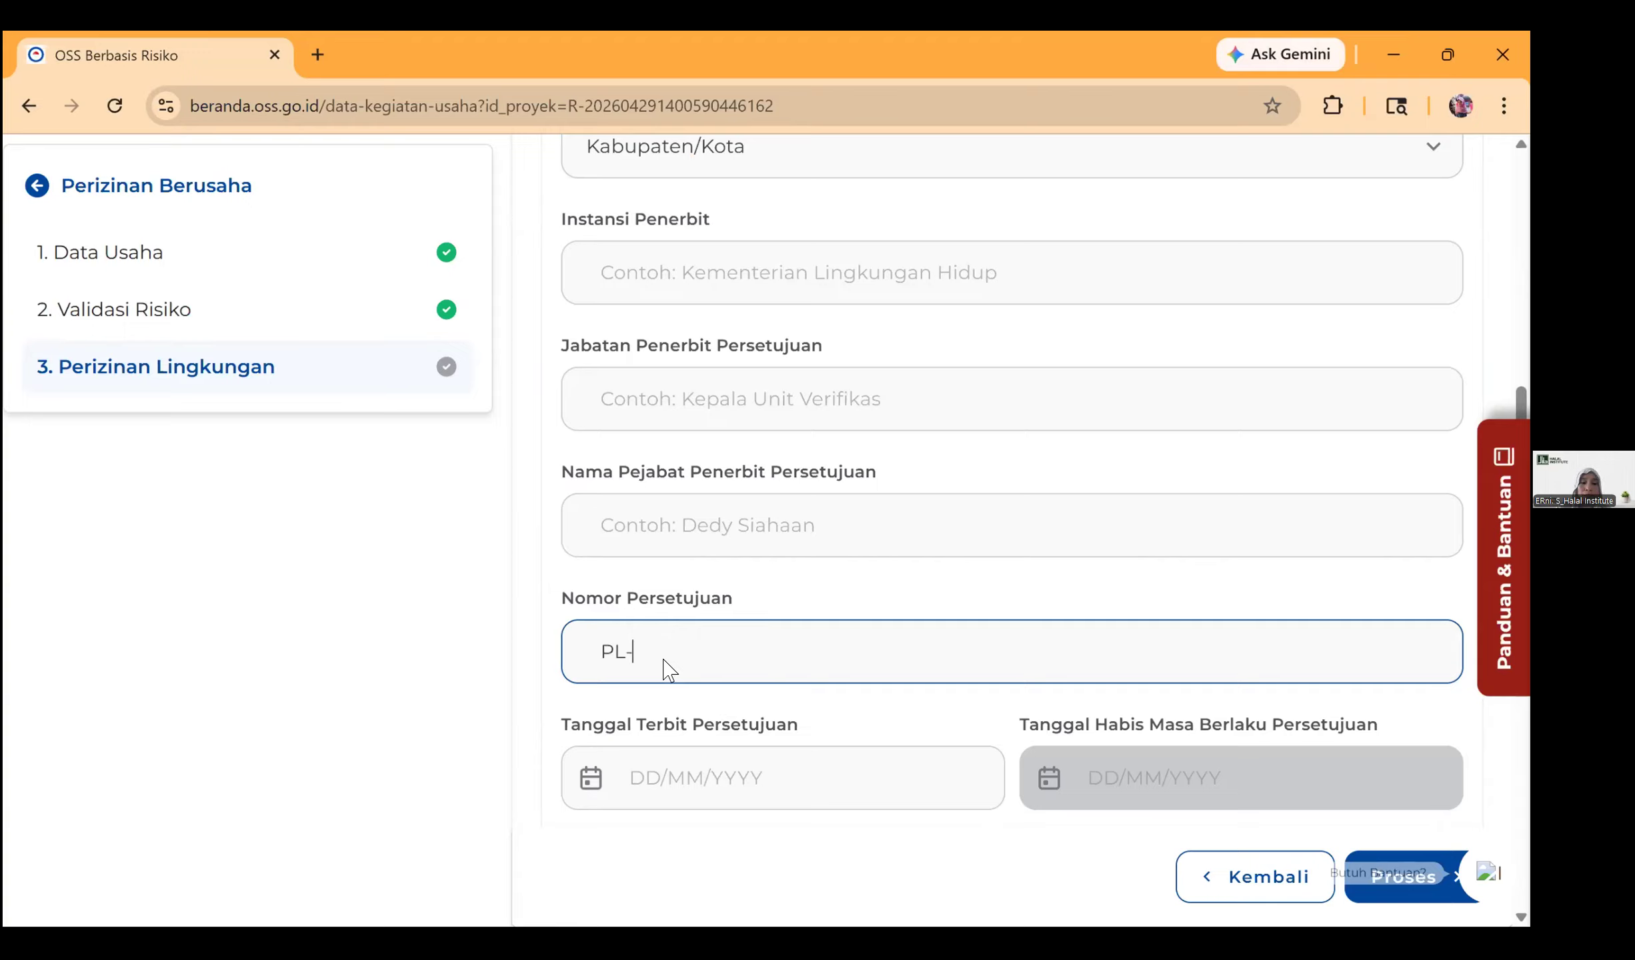
type("123456789")
Step: Set the approval's issue date to 01/03/2026 and its expiry date to 30/04/2026
left_click(585, 779)
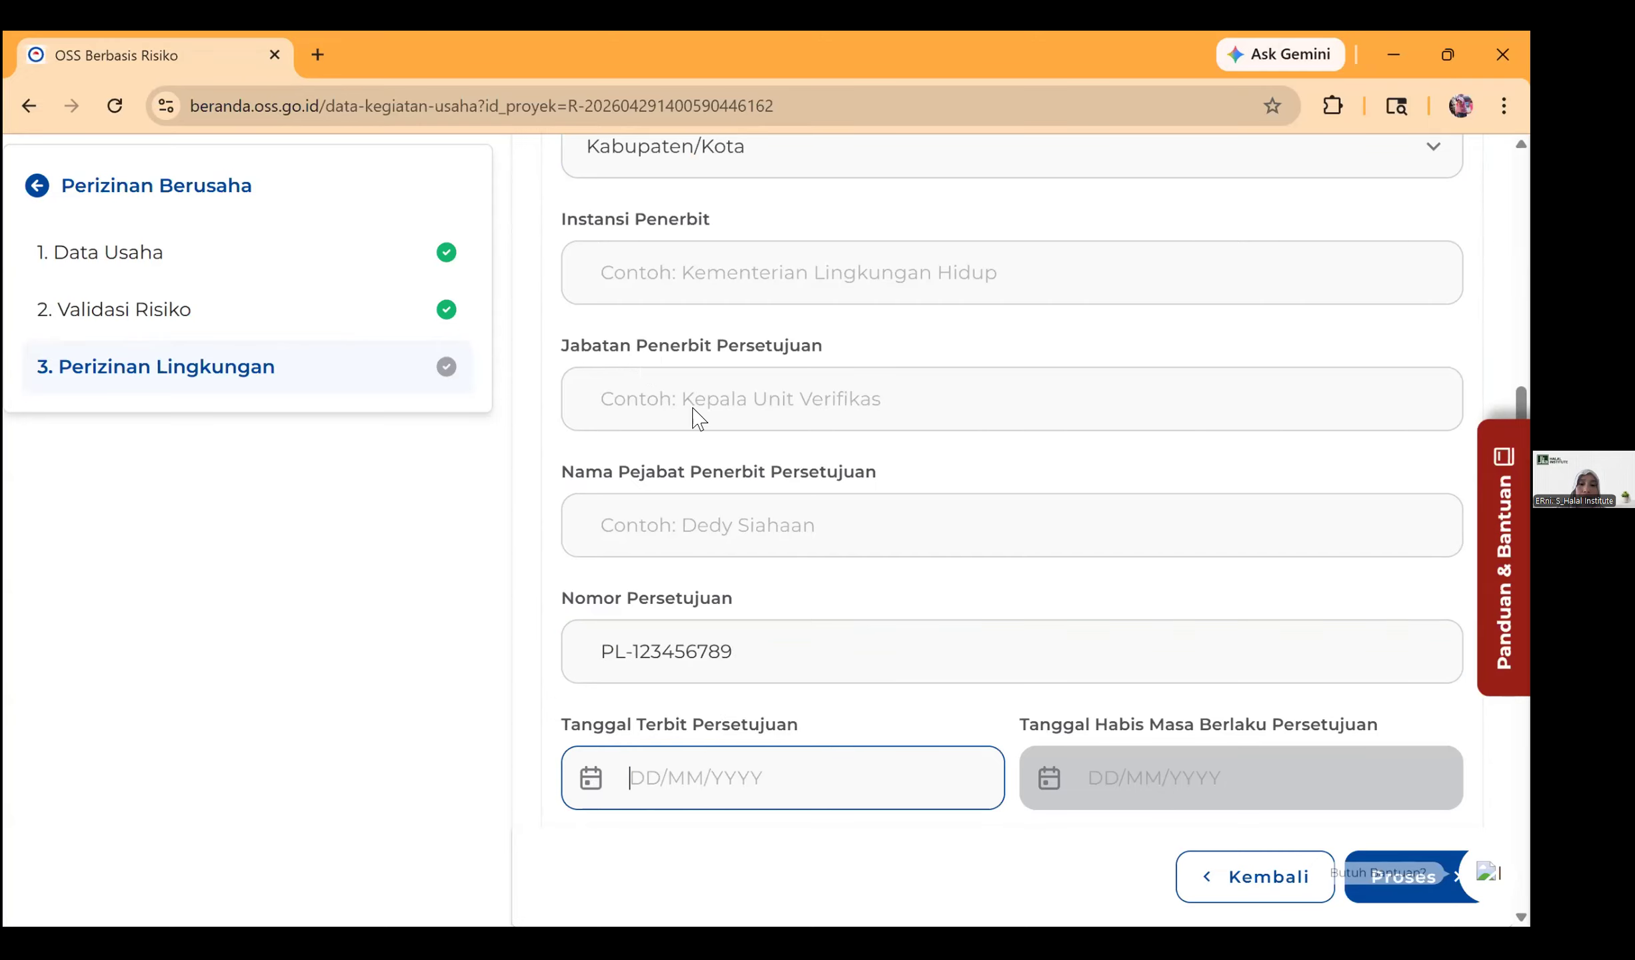
key("Tab")
key("Return")
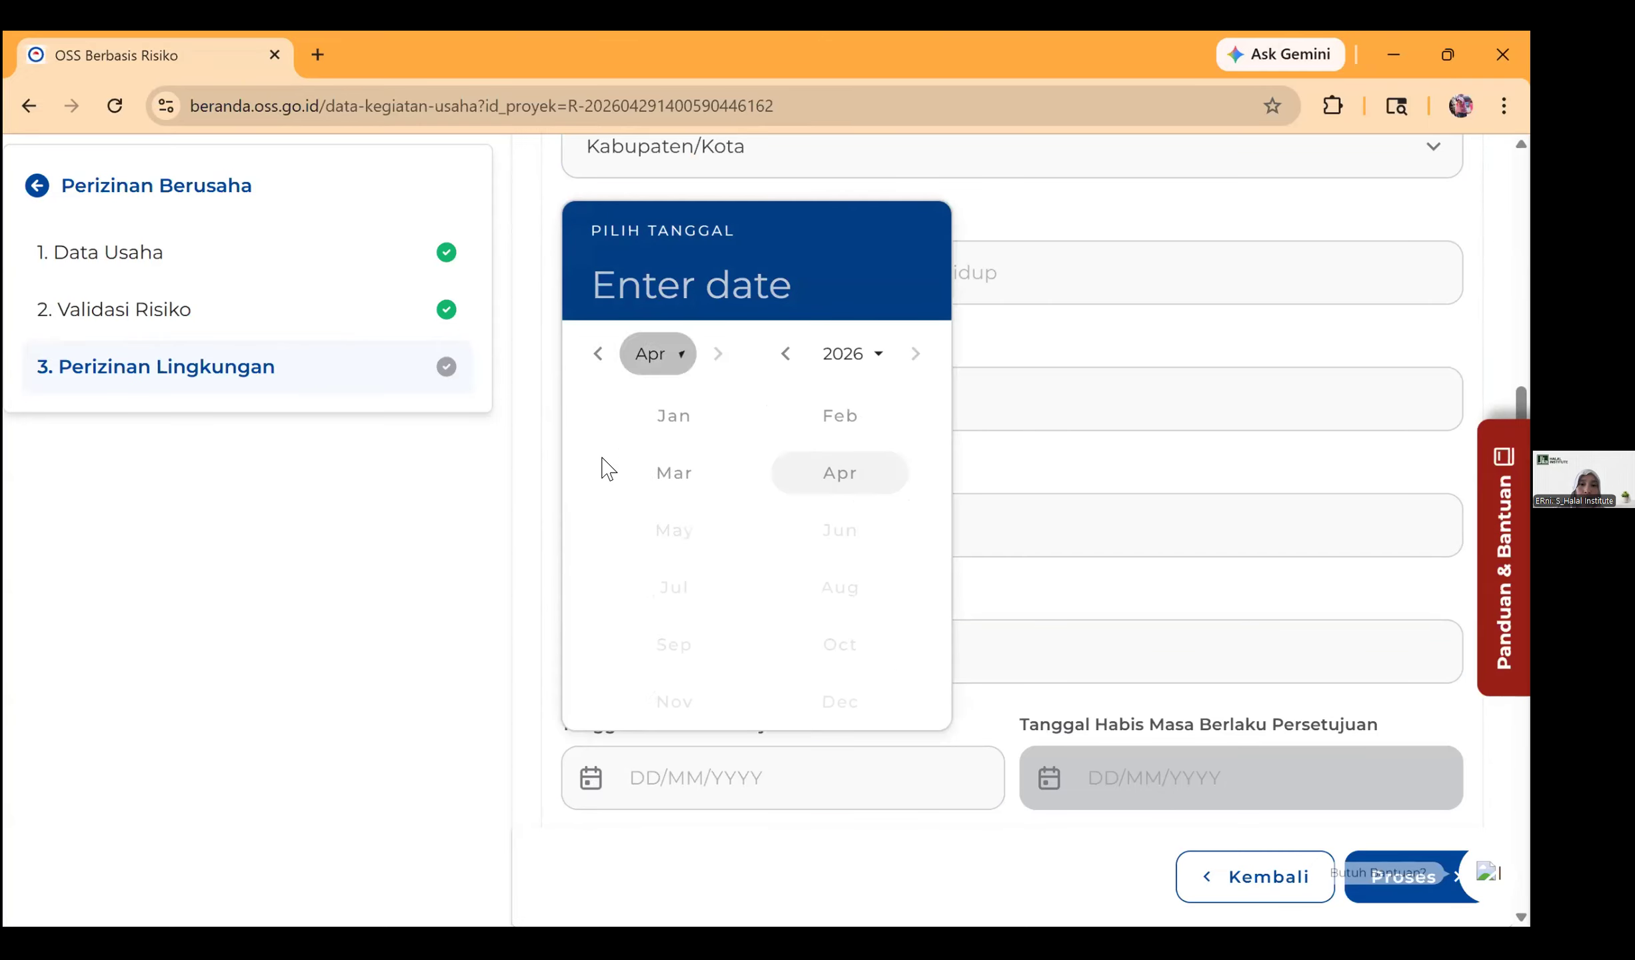
left_click(675, 472)
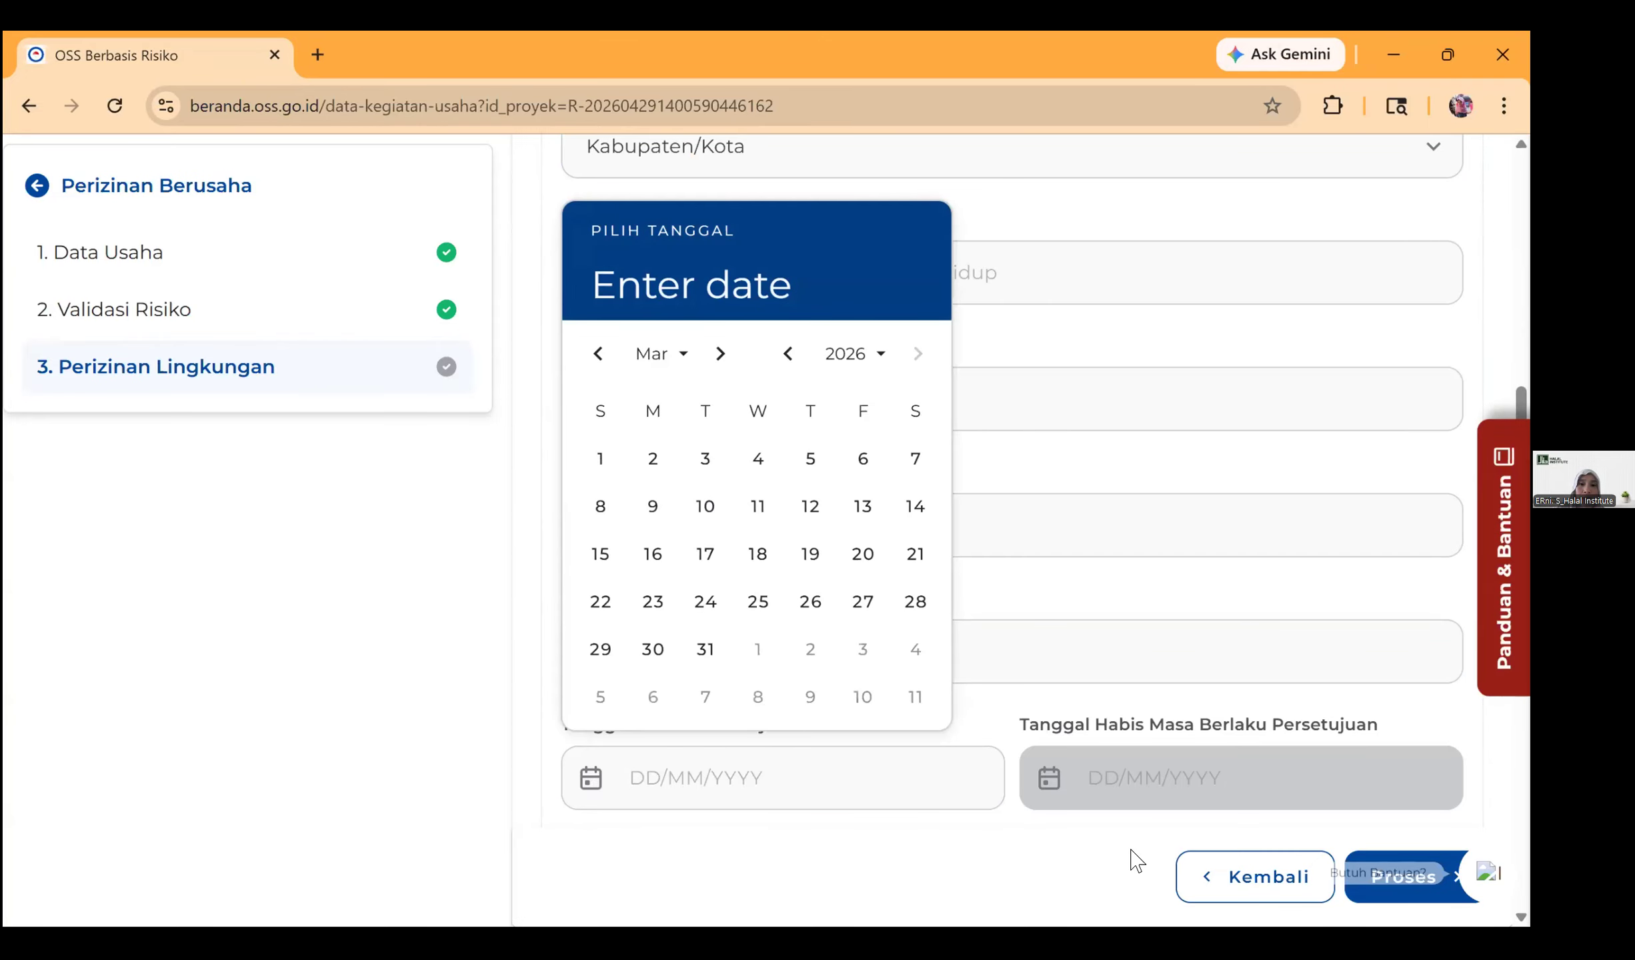
left_click(1052, 787)
left_click(1044, 787)
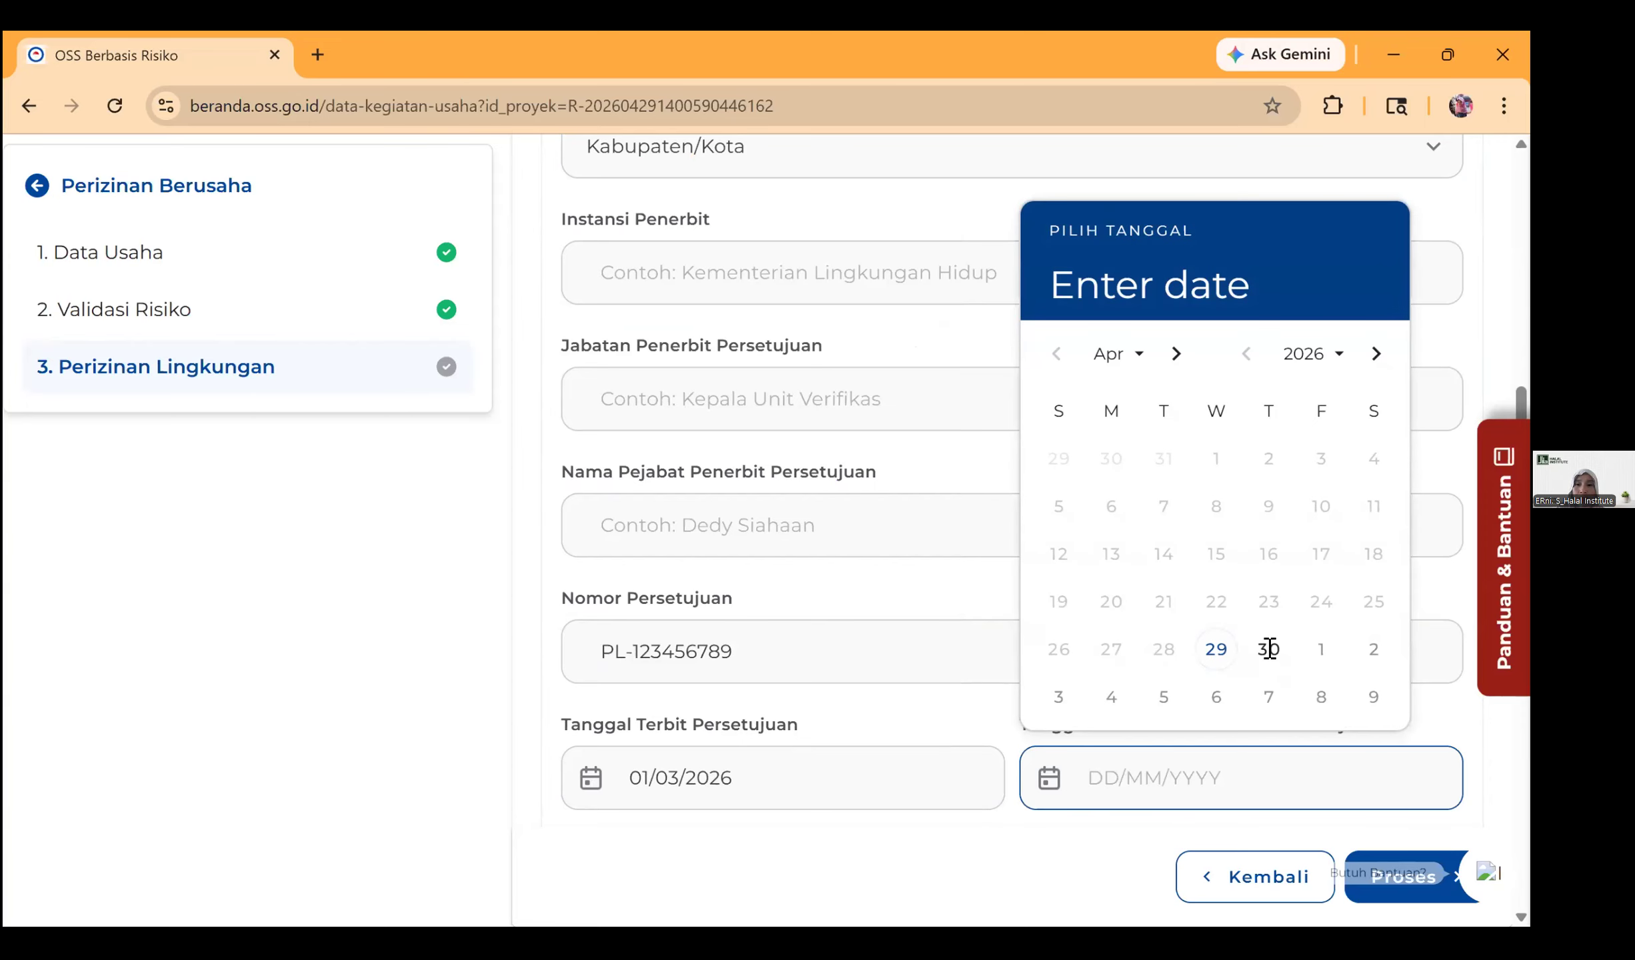
left_click(756, 712)
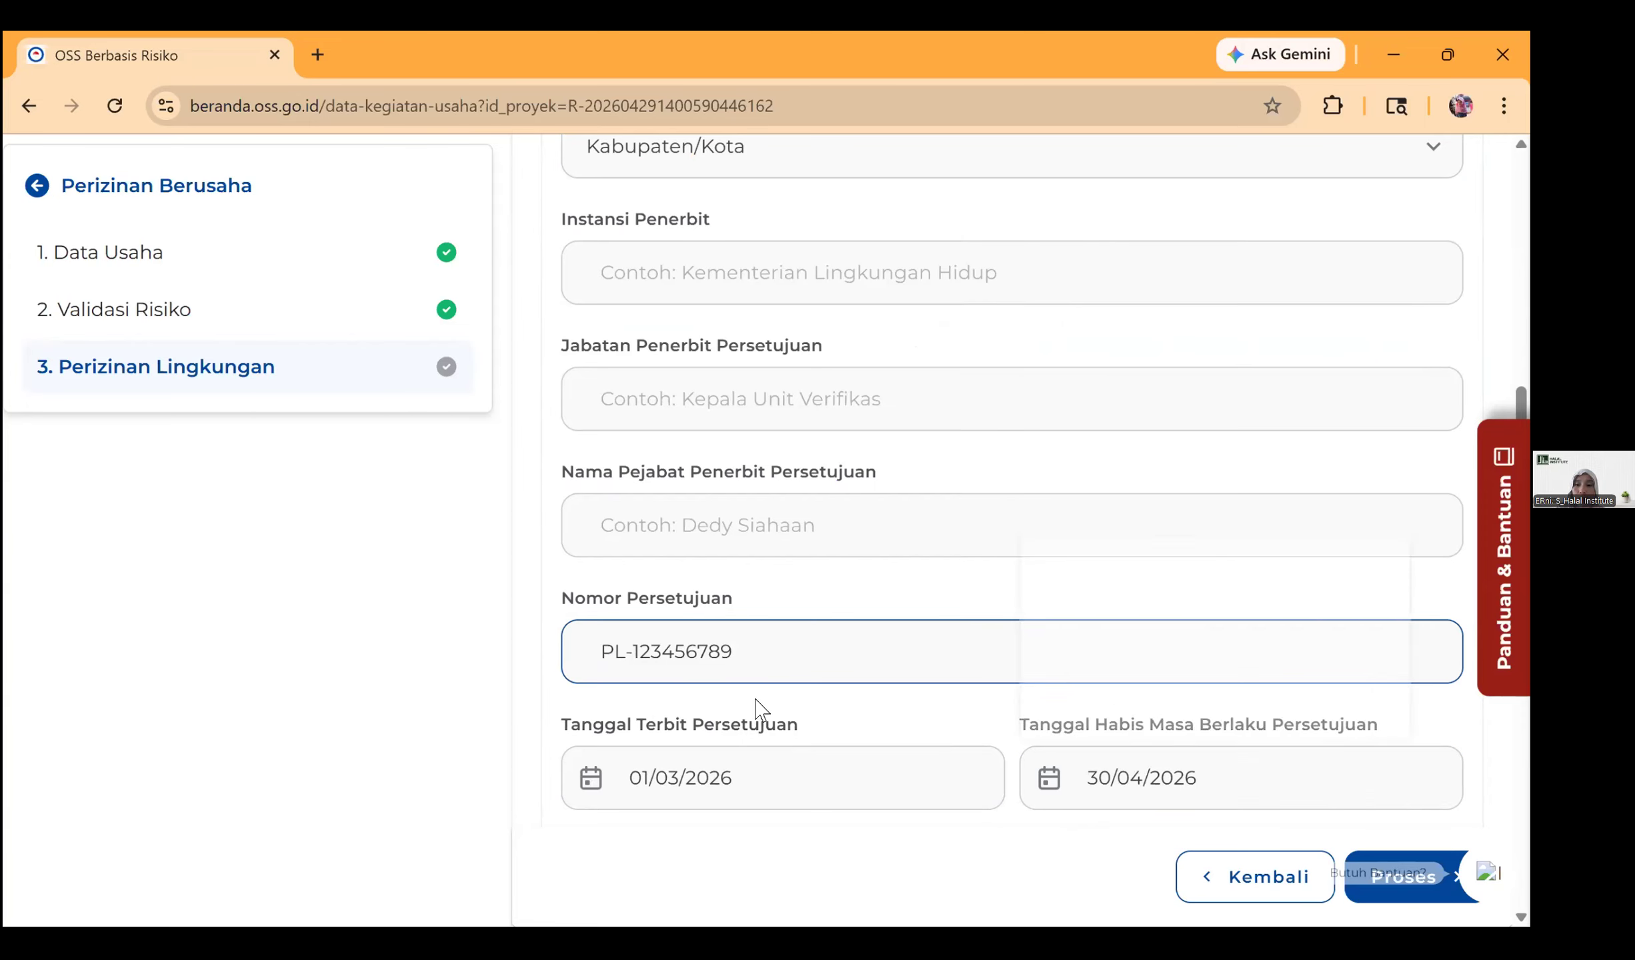
Step: Attach the KTP PDF from the Downloads folder as the environmental approval's Lampiran Dokumen Elektronik
scroll(768, 694, "down", 3)
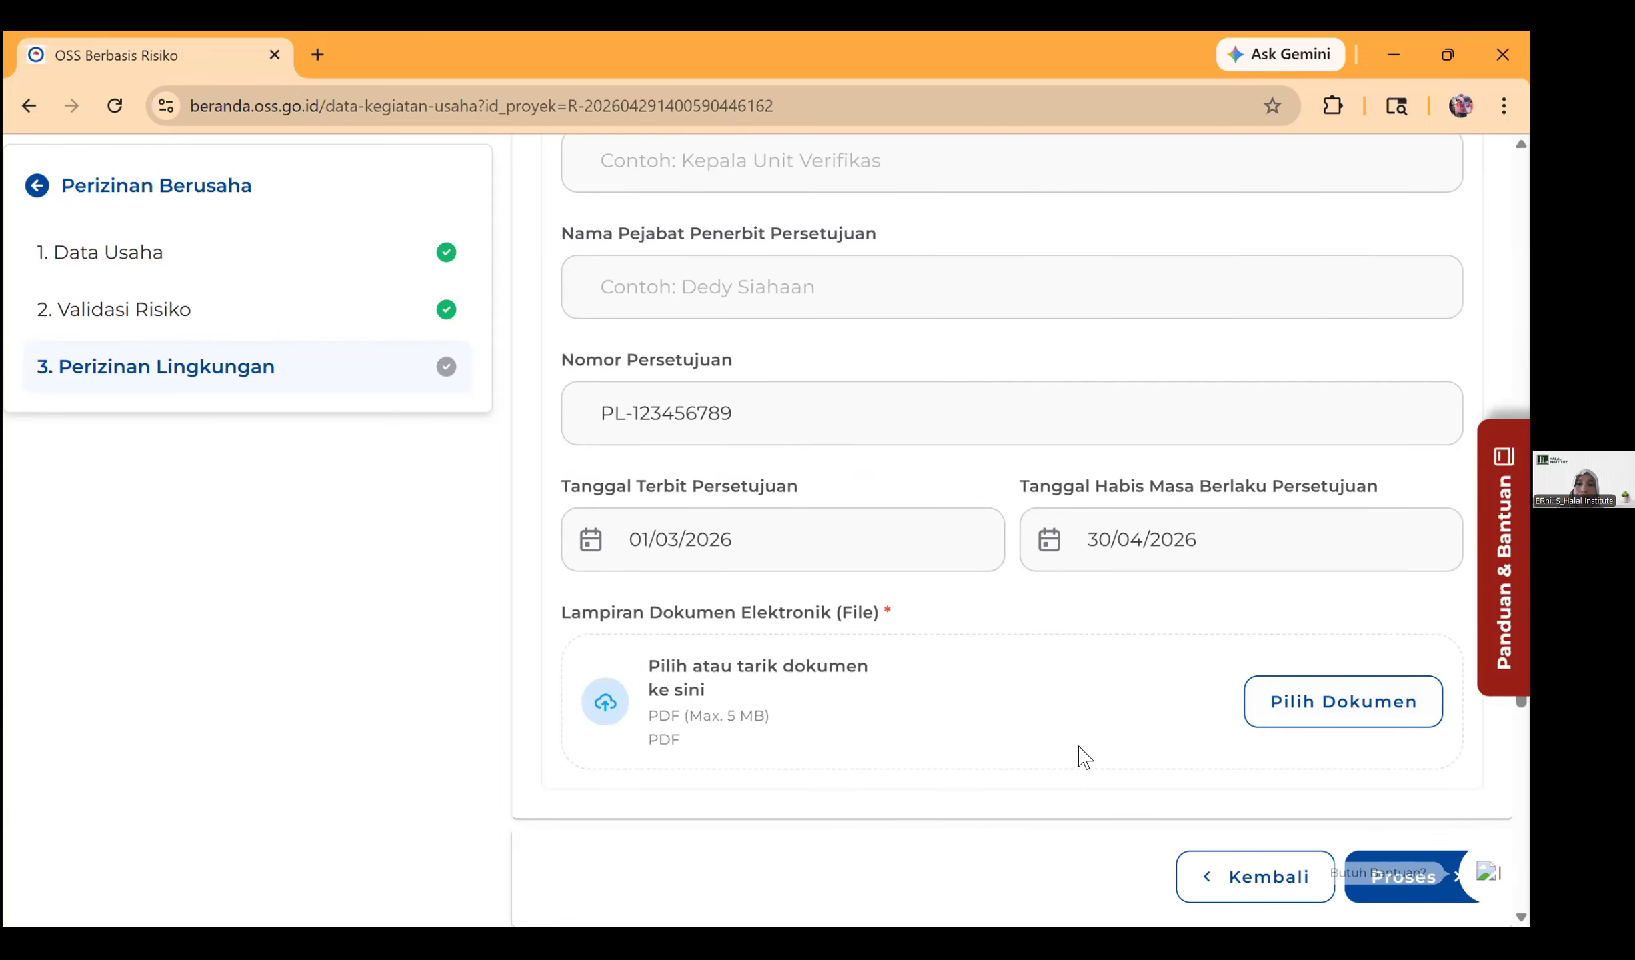
left_click(1311, 708)
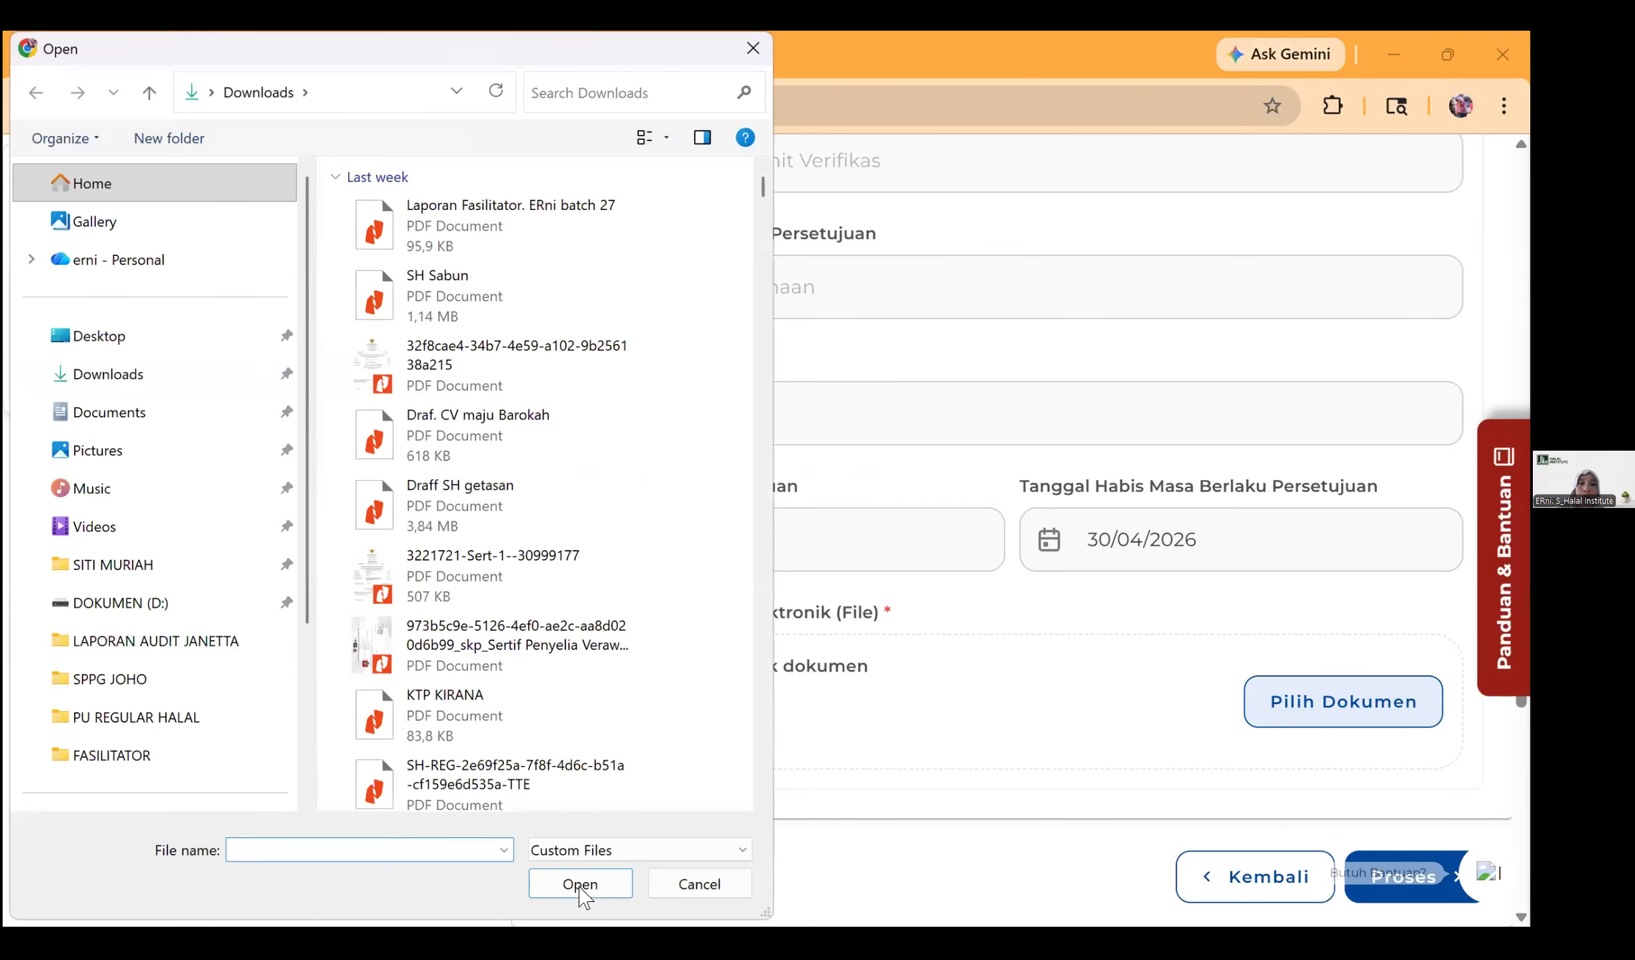
key("Down")
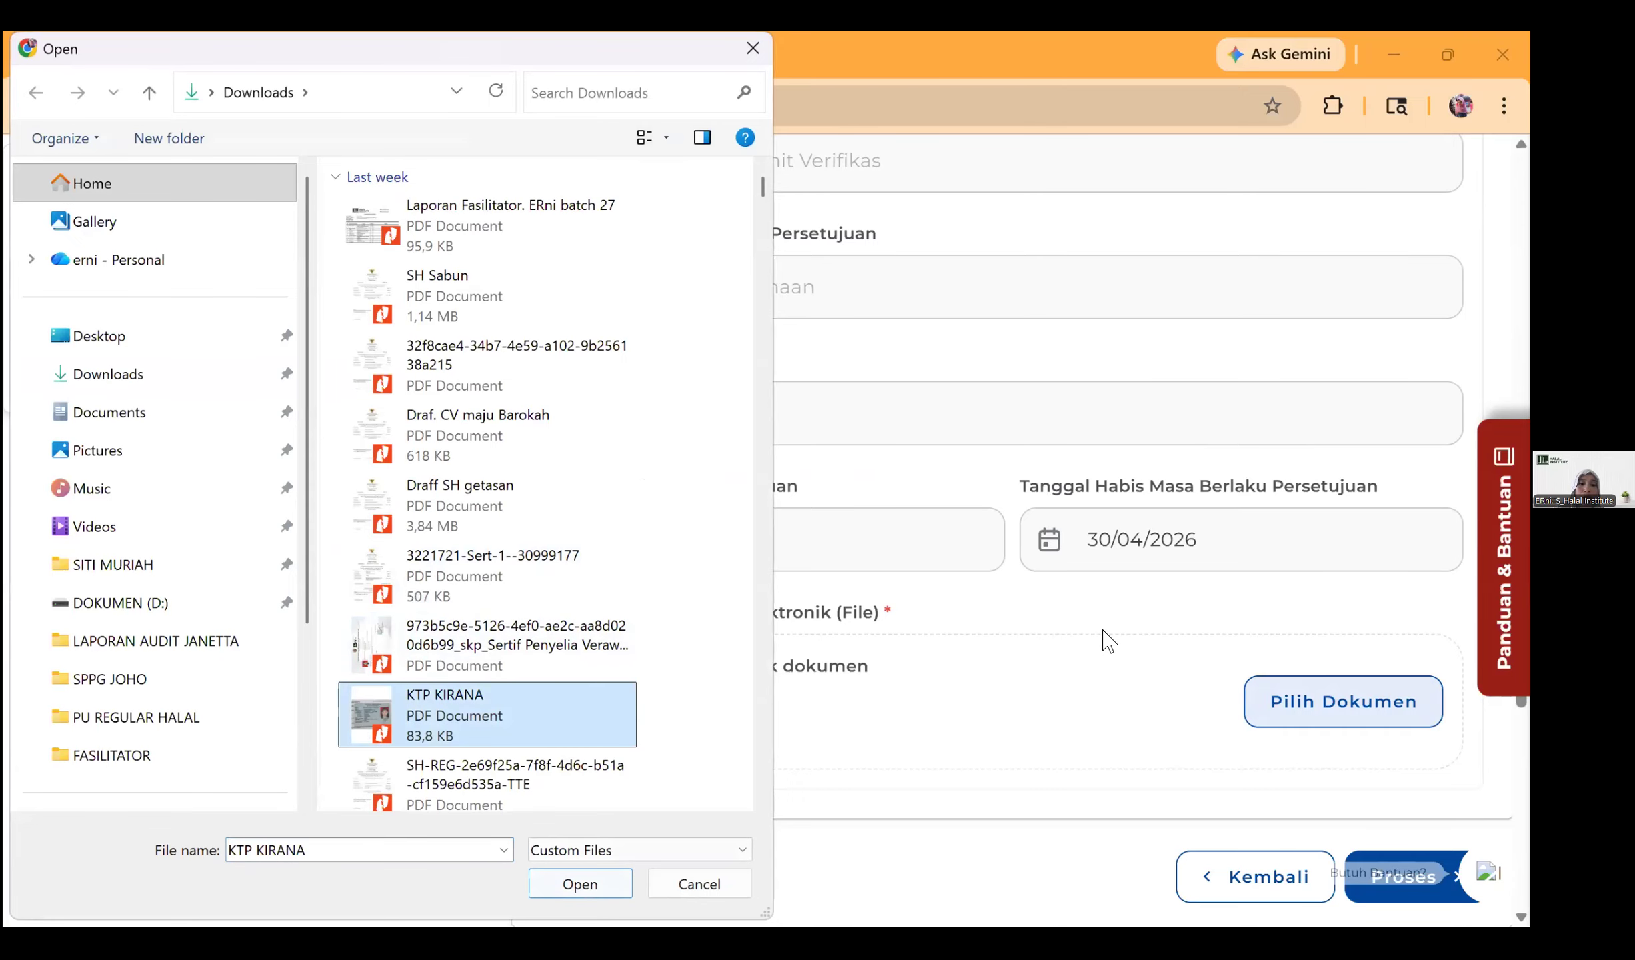
key("Return")
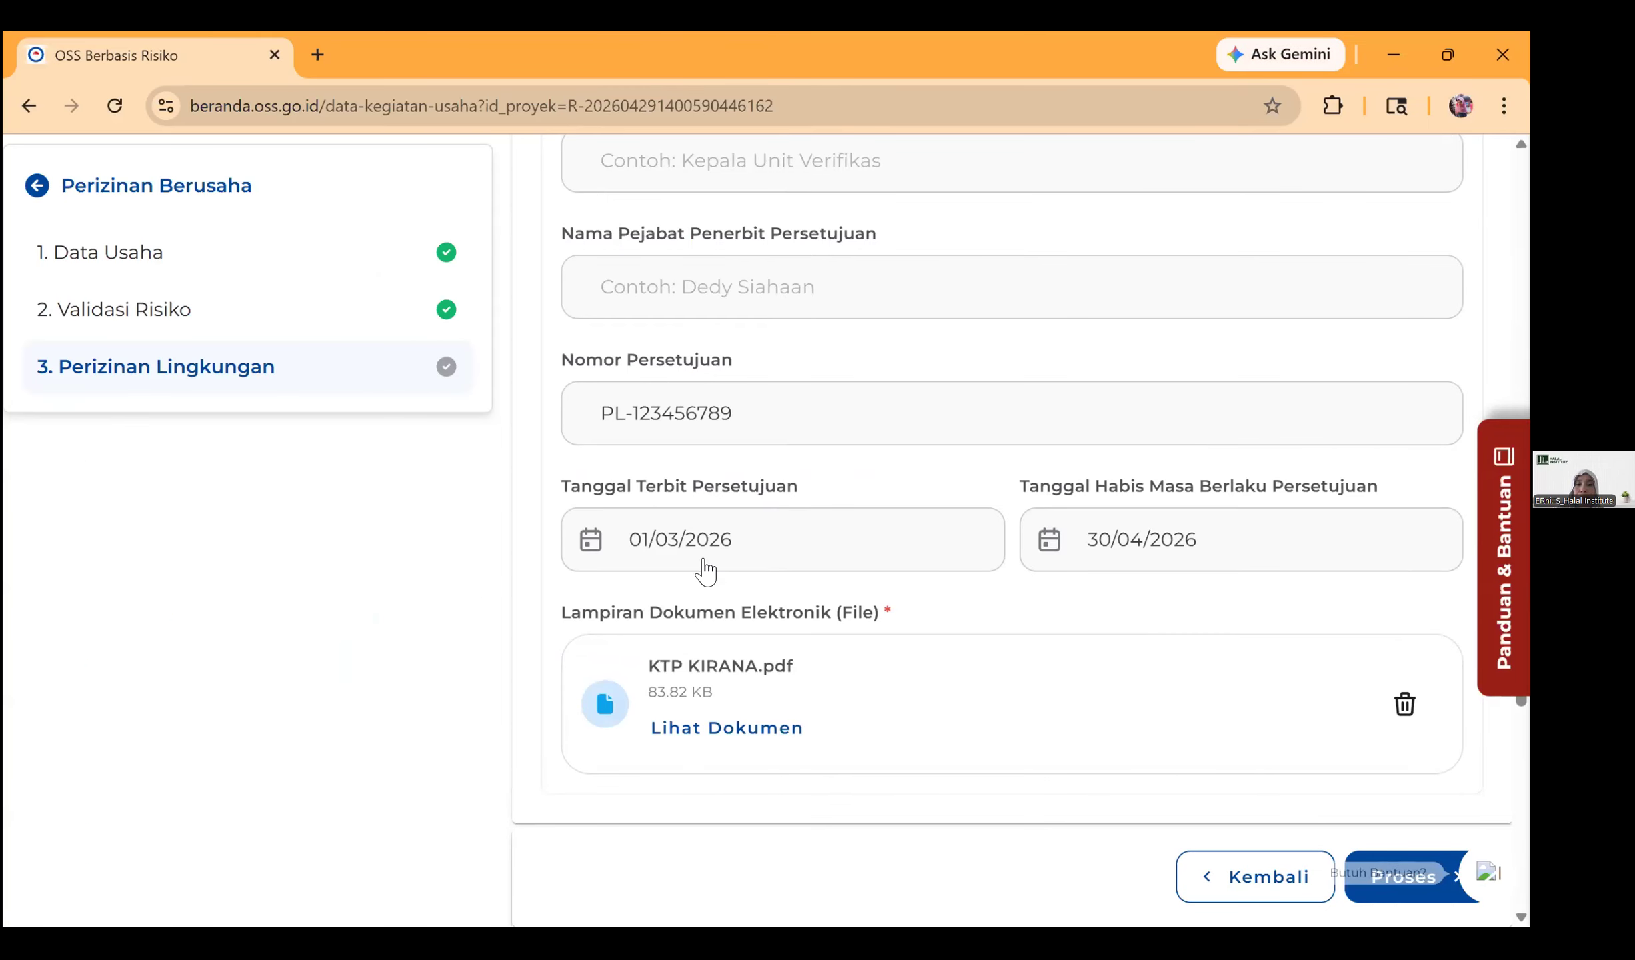
Step: Agree to the Pernyataan on the truth of the uploaded data and submit the Perizinan Lingkungan application for processing
scroll(898, 660, "down", 6)
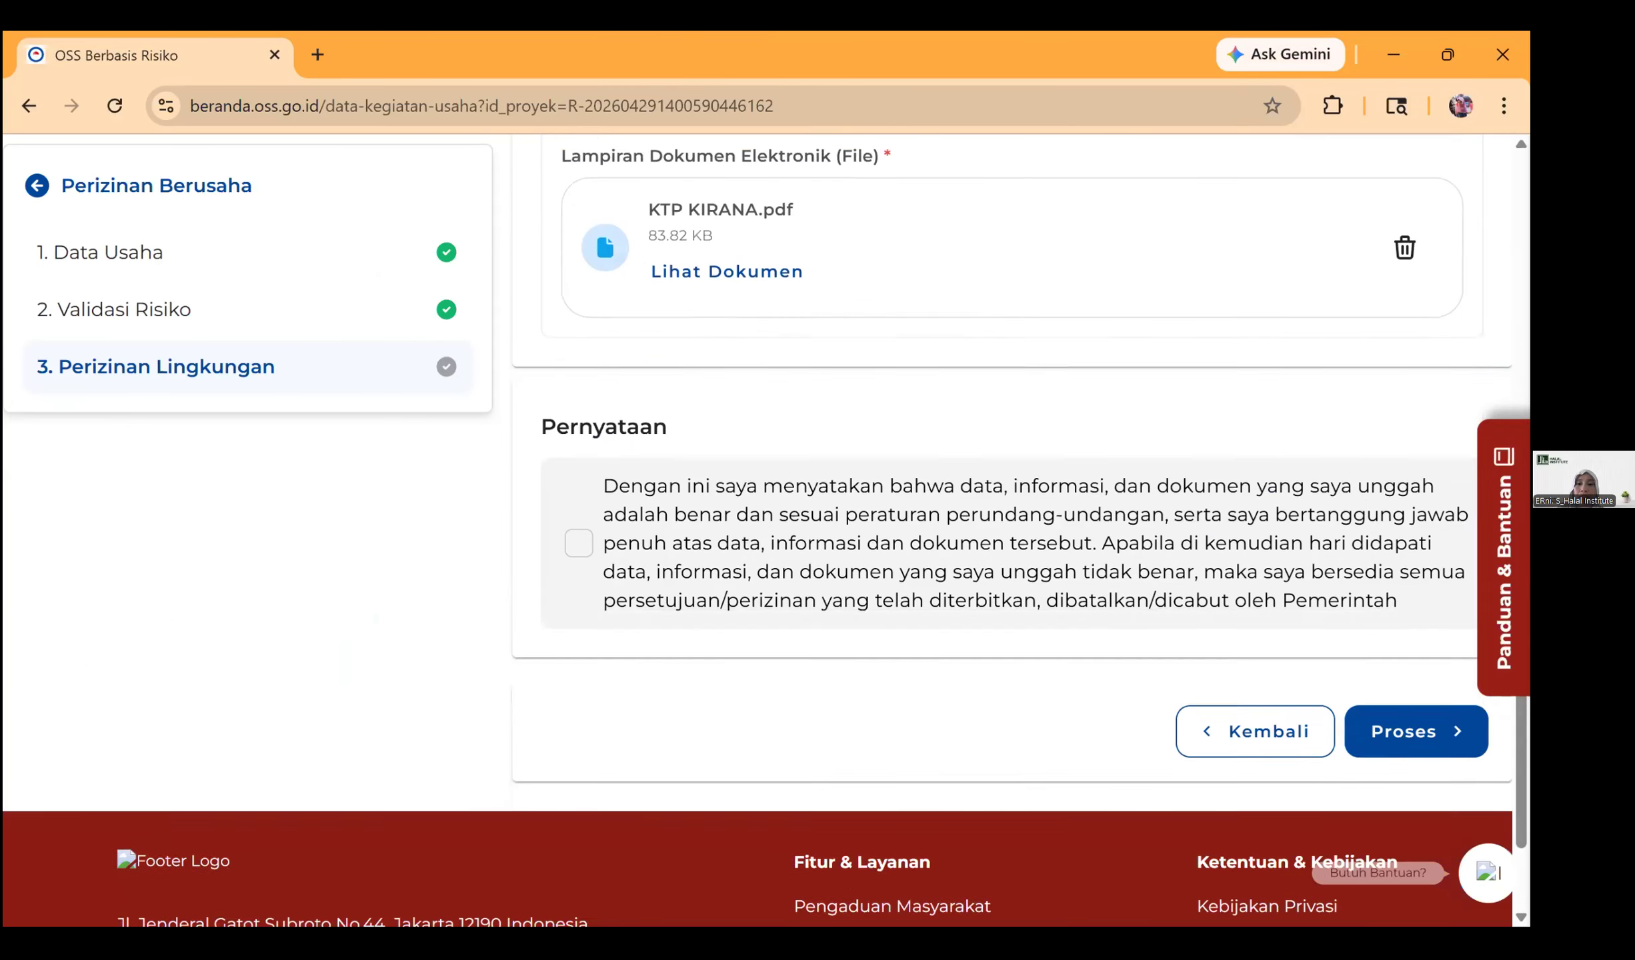
left_click(579, 523)
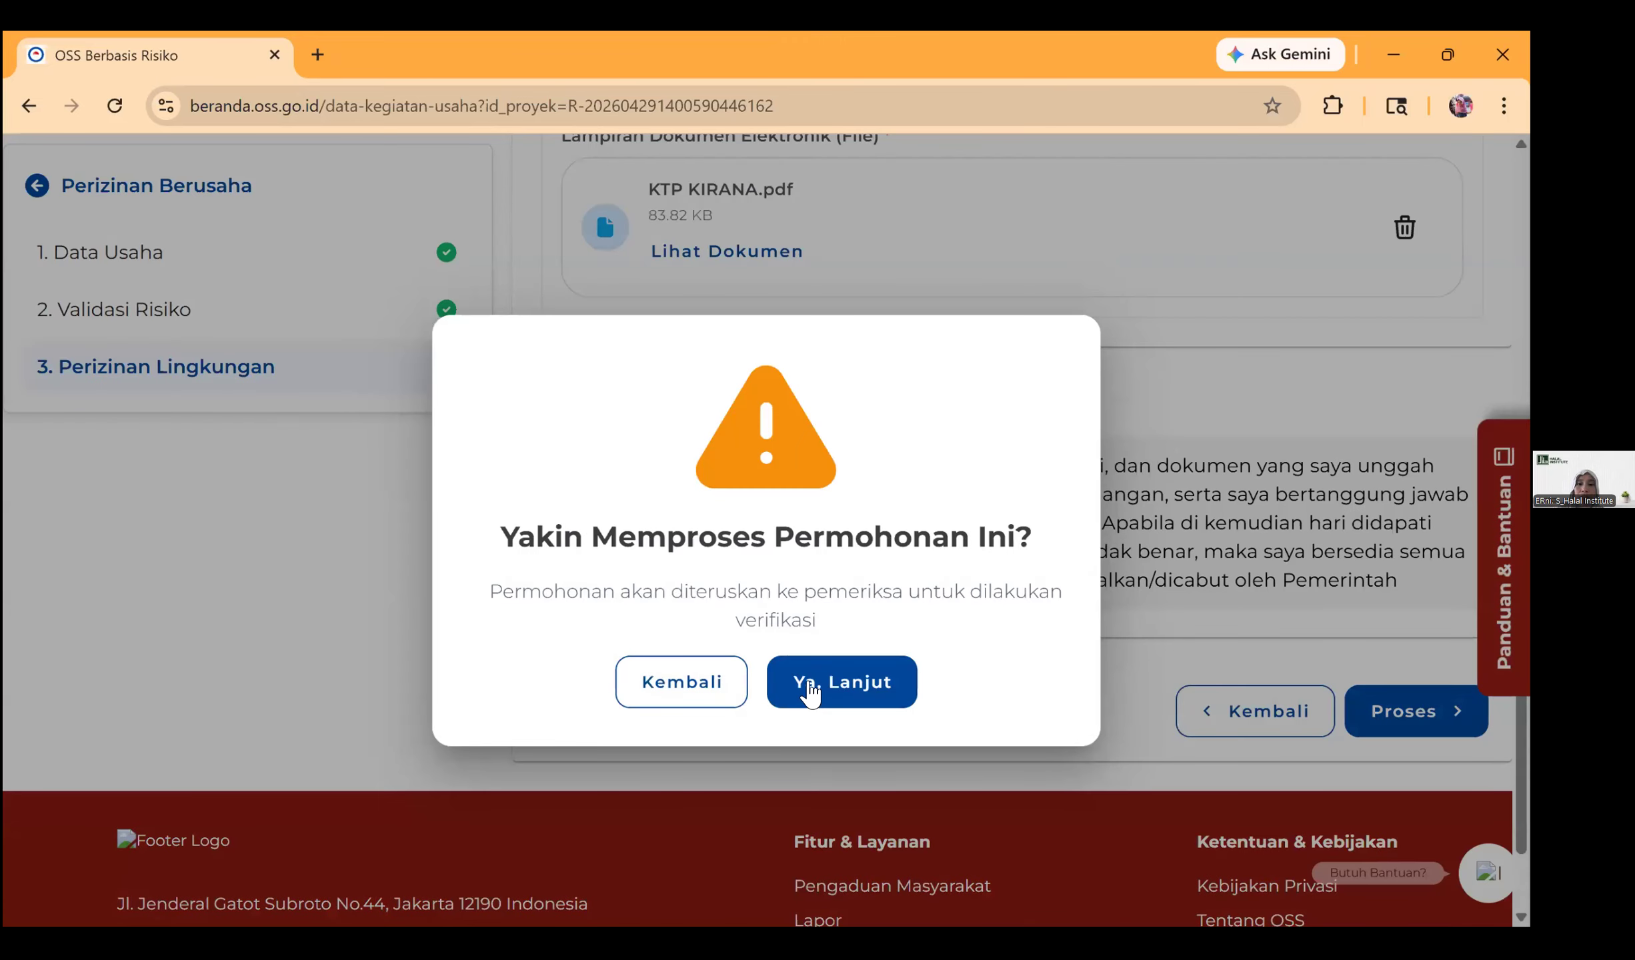
left_click(855, 697)
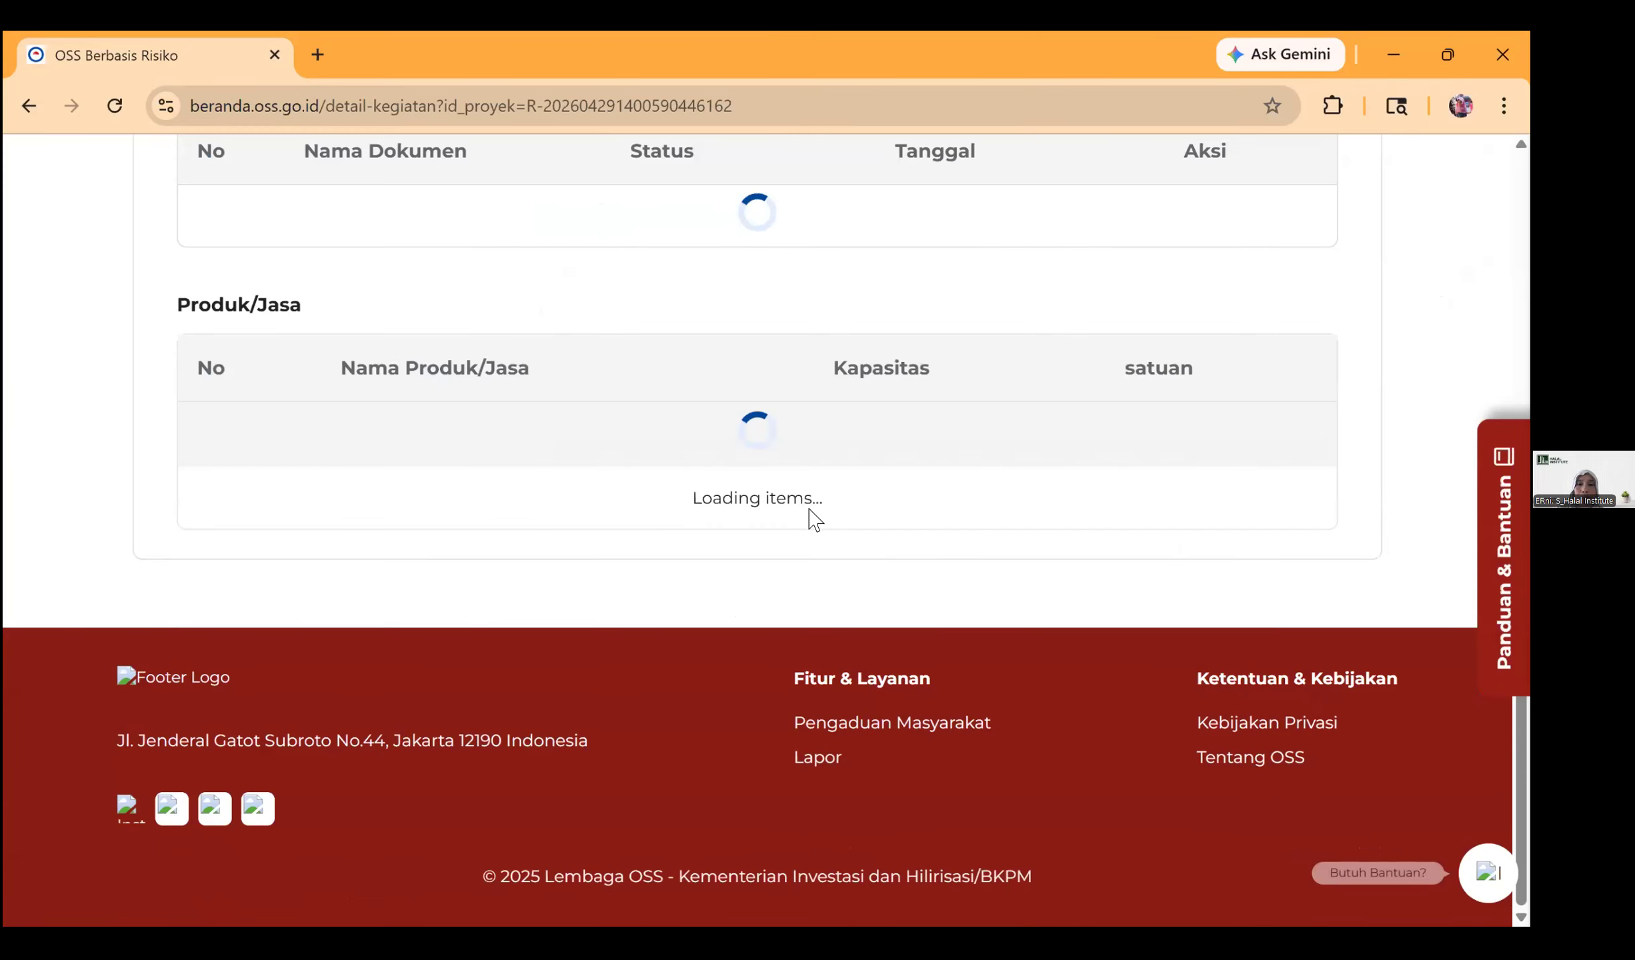
Step: Continue the Perizinan Berusaha application and agree to both Pernyataan Mandiri statements, on K3L and on meeting the business standards
scroll(733, 628, "up", 5)
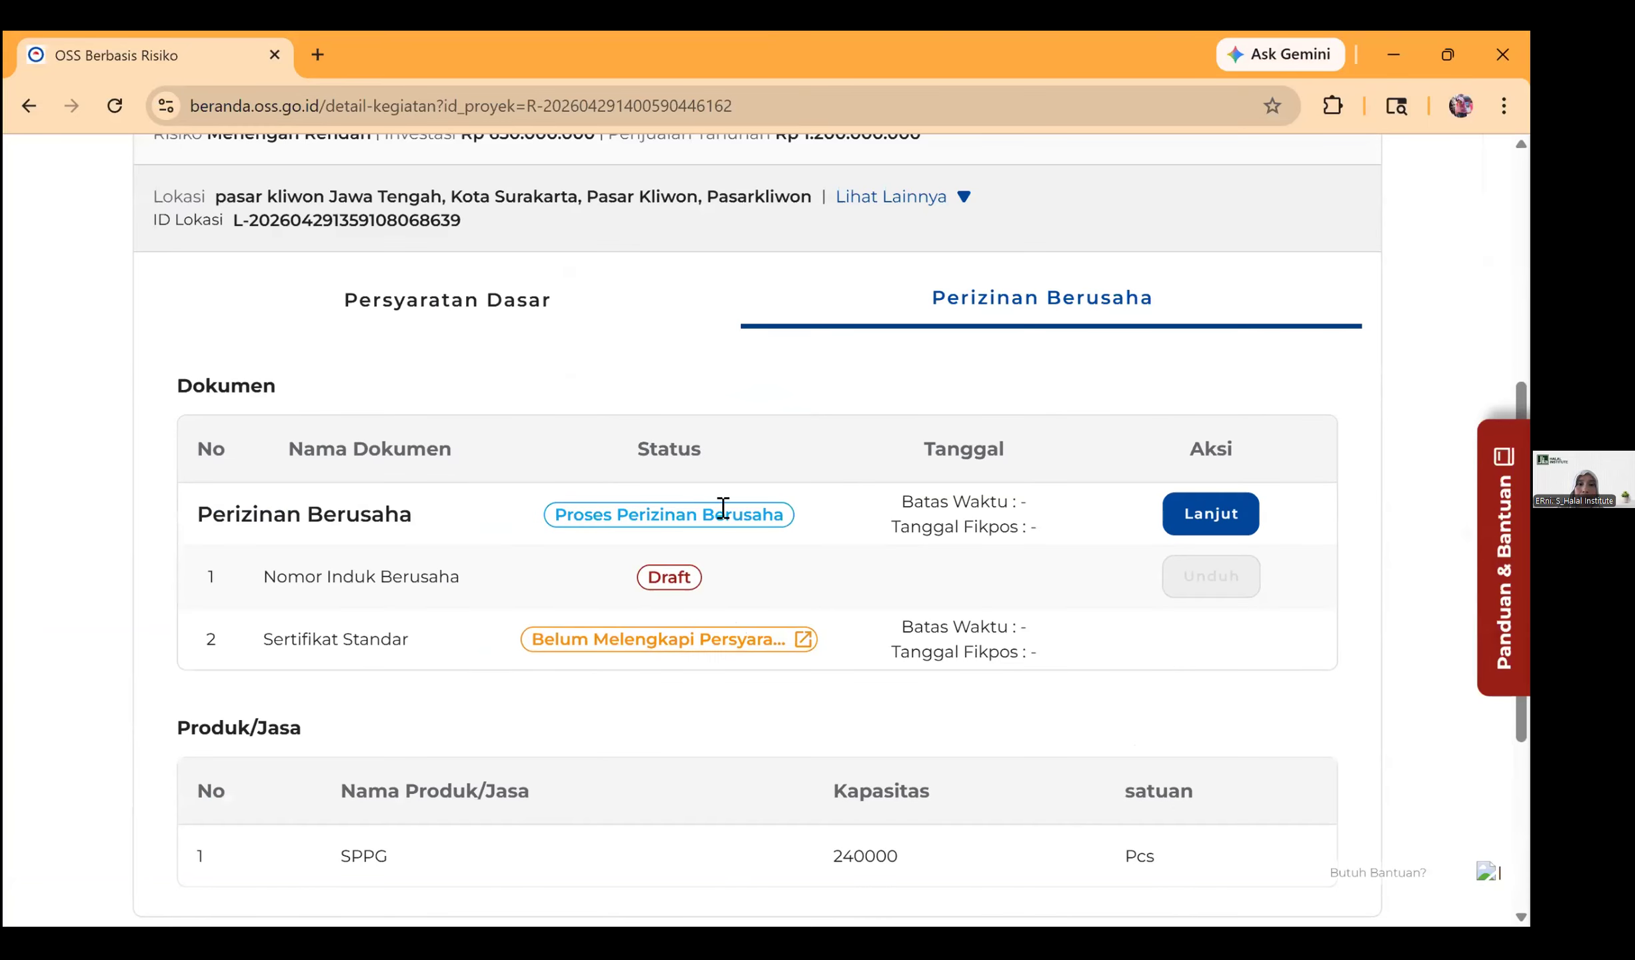
left_click(1203, 527)
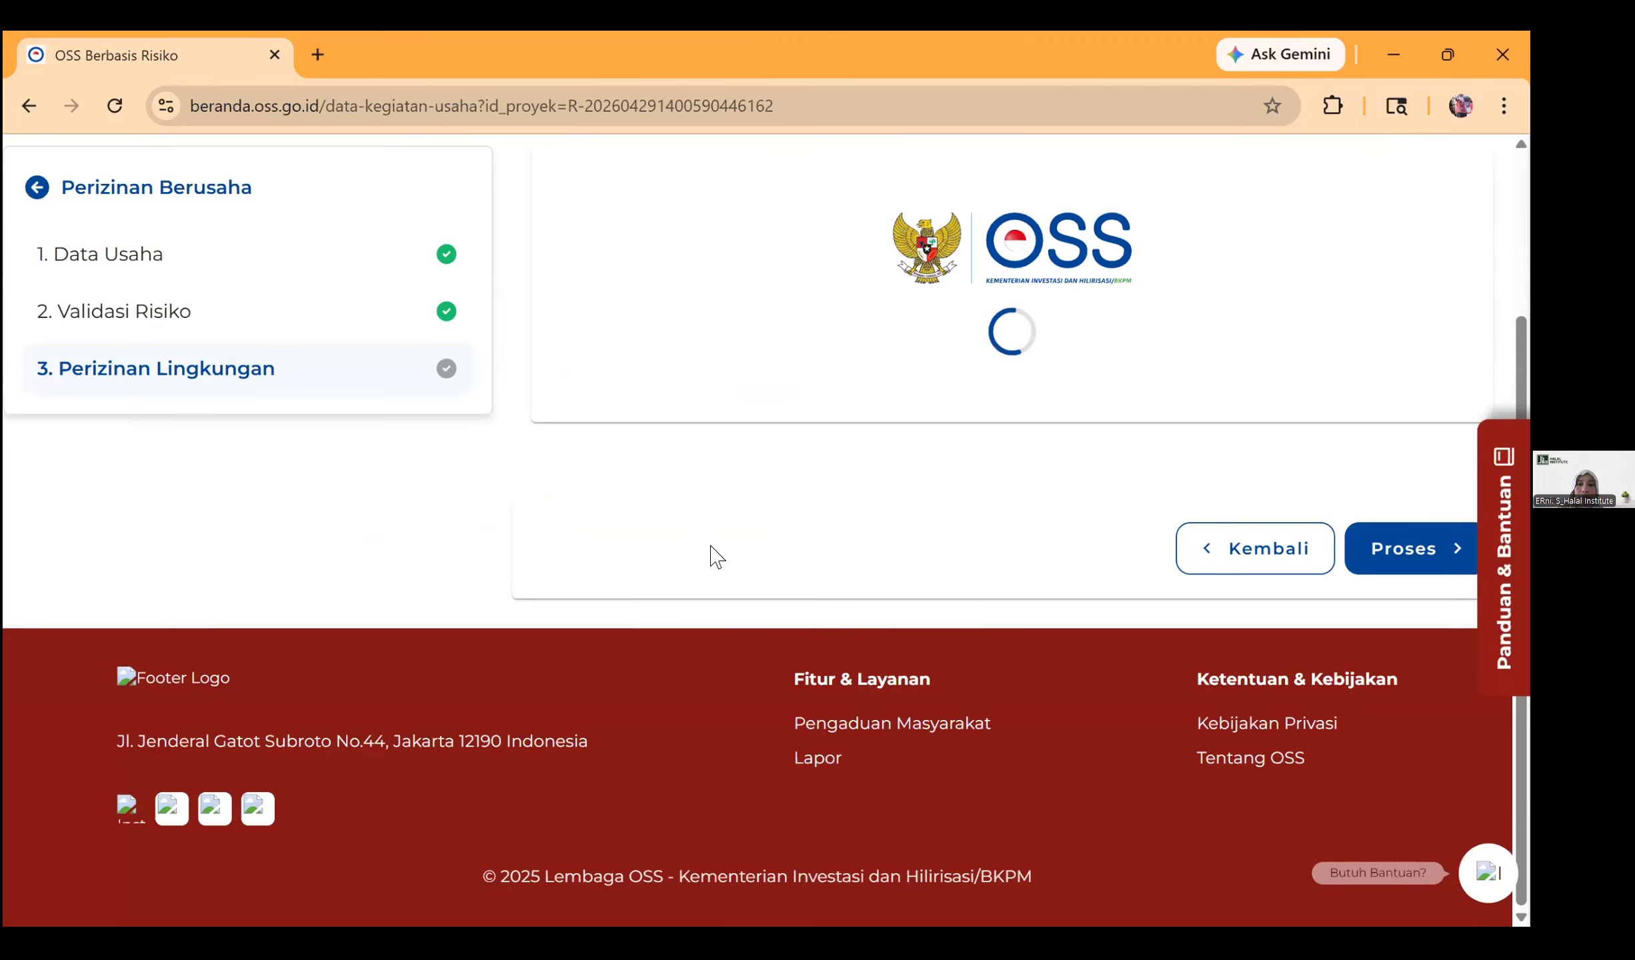
scroll(620, 594, "down", 5)
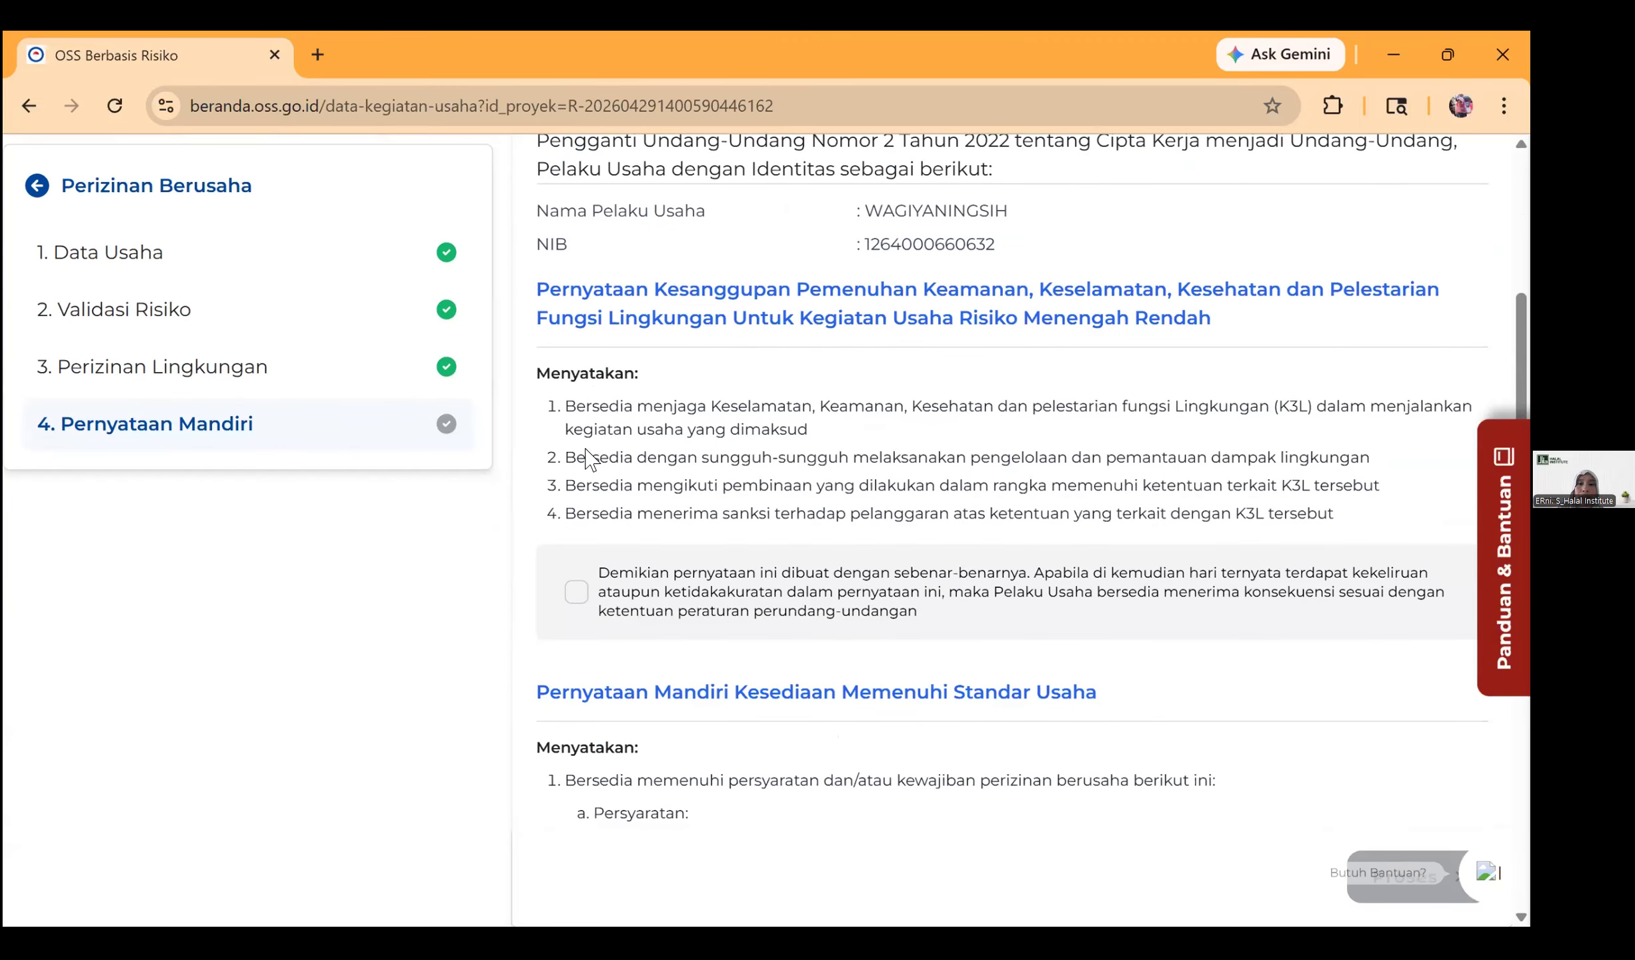
scroll(573, 423, "down", 10)
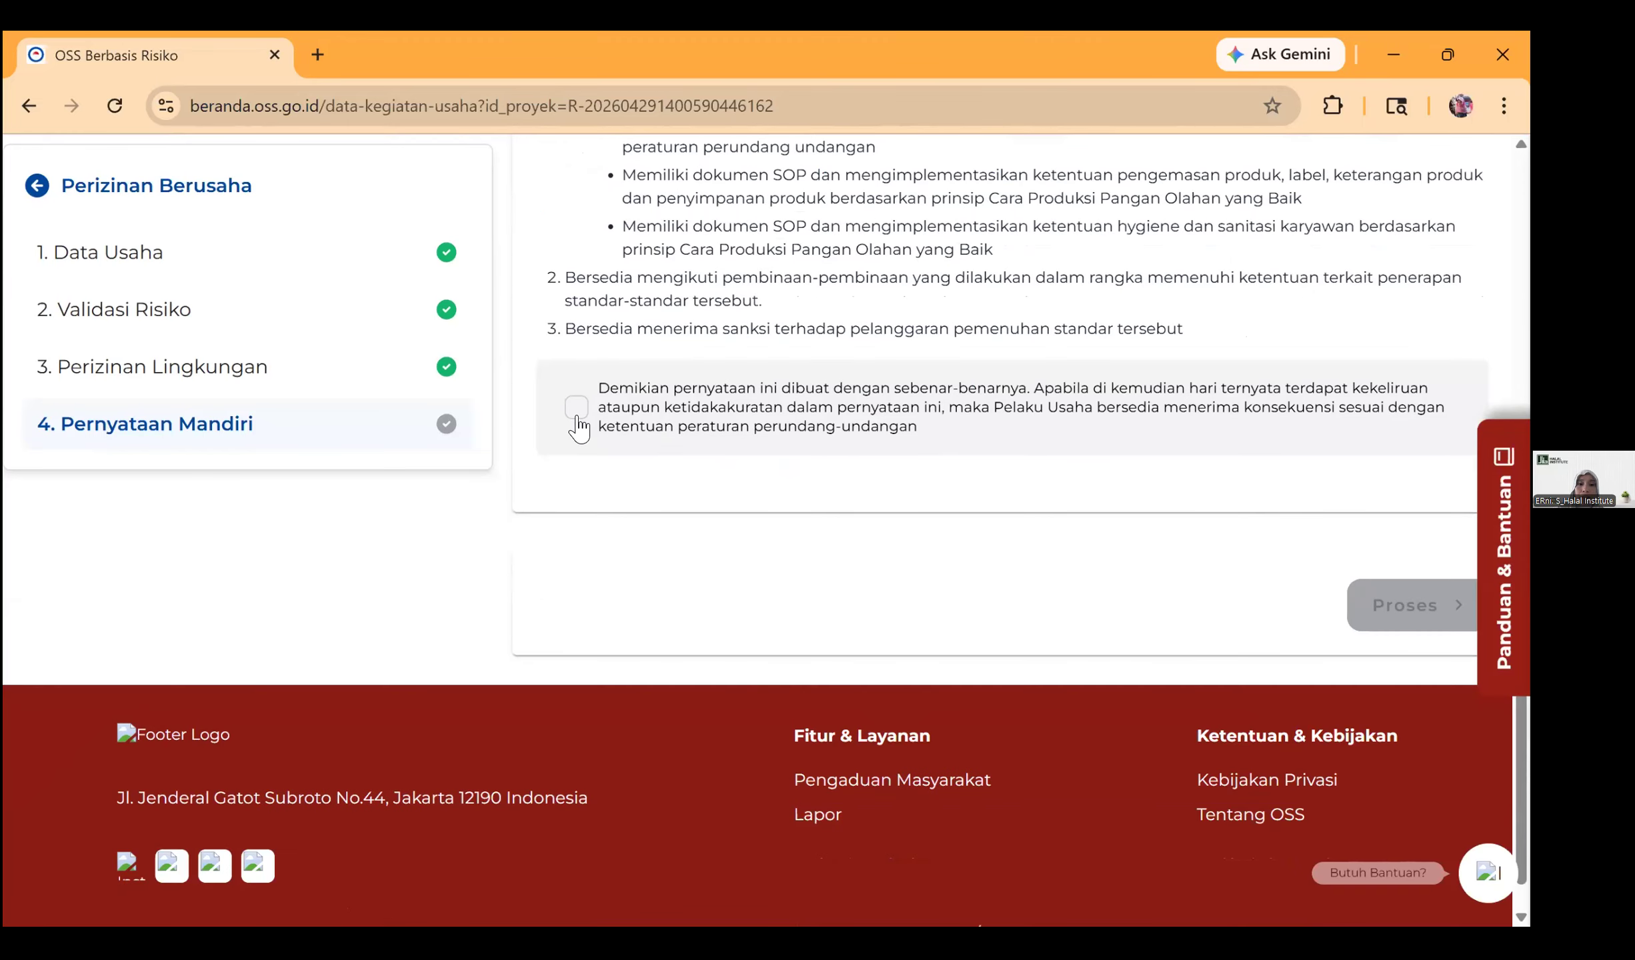
left_click(576, 407)
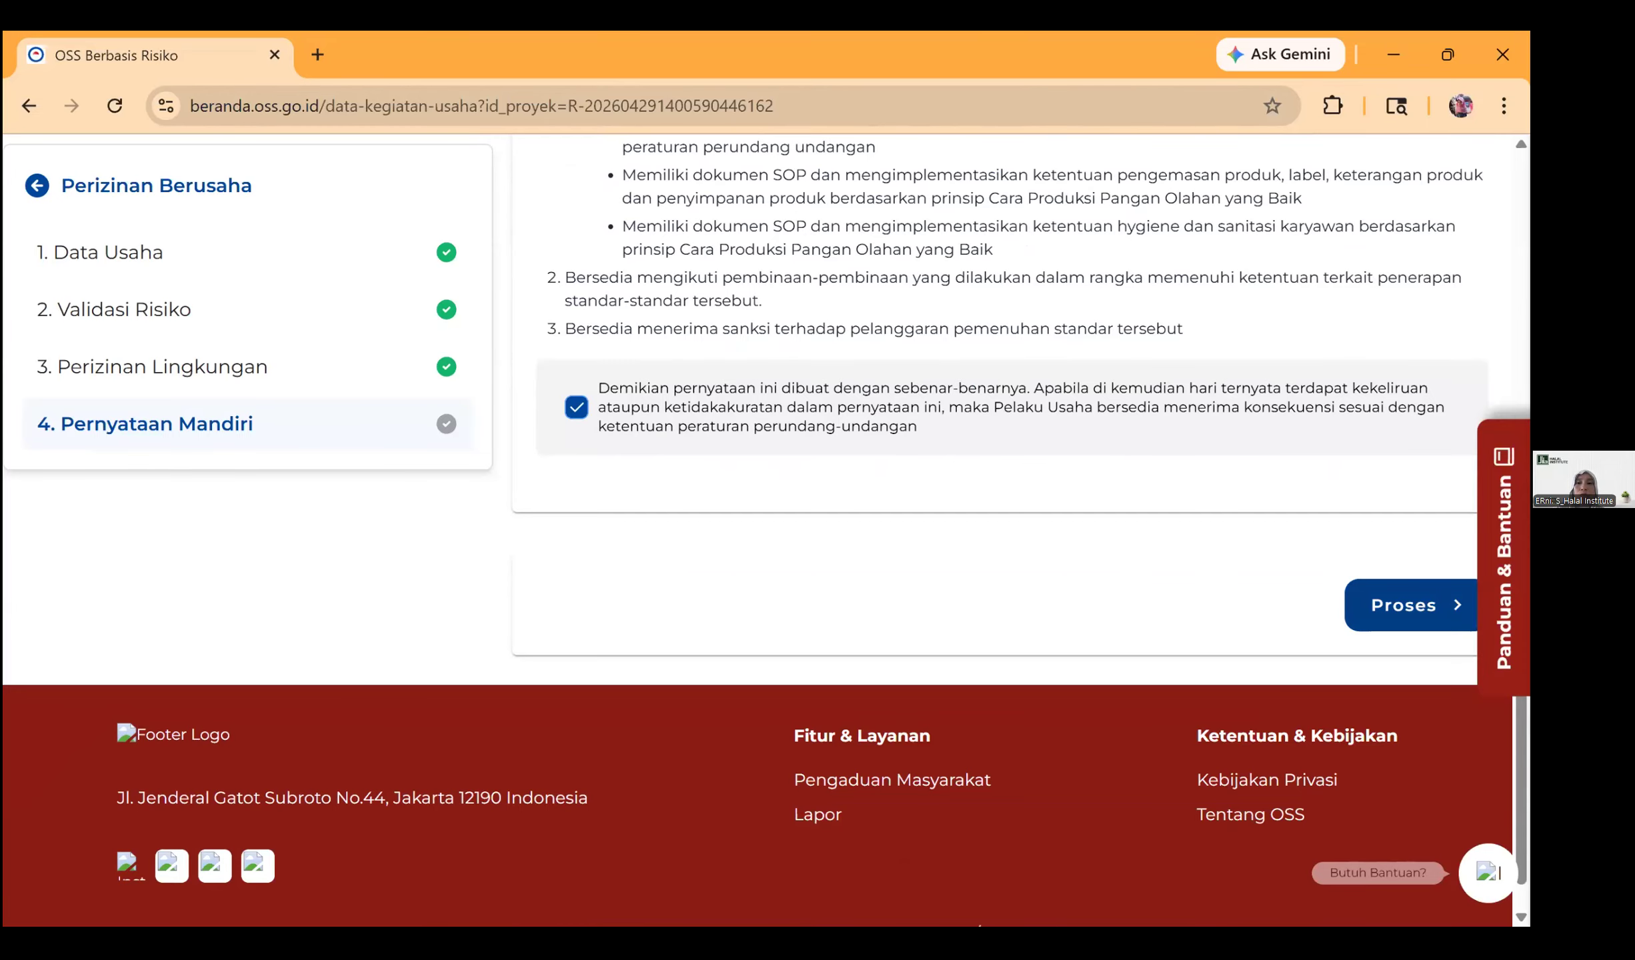
Step: Process the Pernyataan Mandiri to preview the draft Nomor Induk Berusaha document, and return to the declaration without issuing it
left_click(1404, 605)
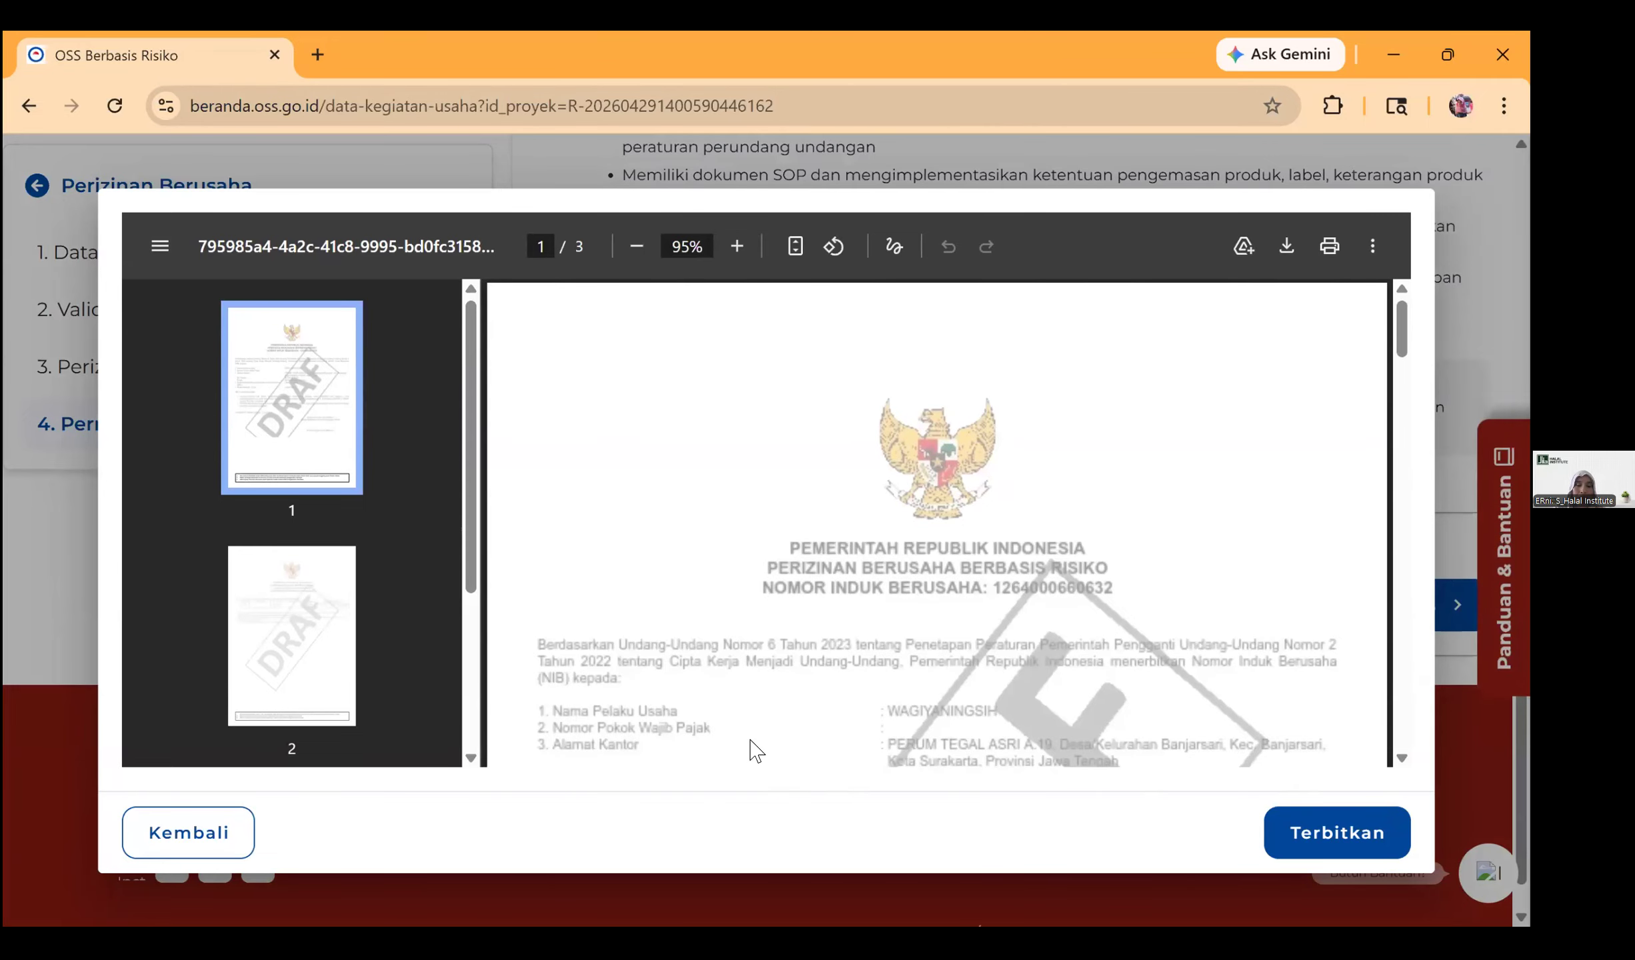
left_click(196, 845)
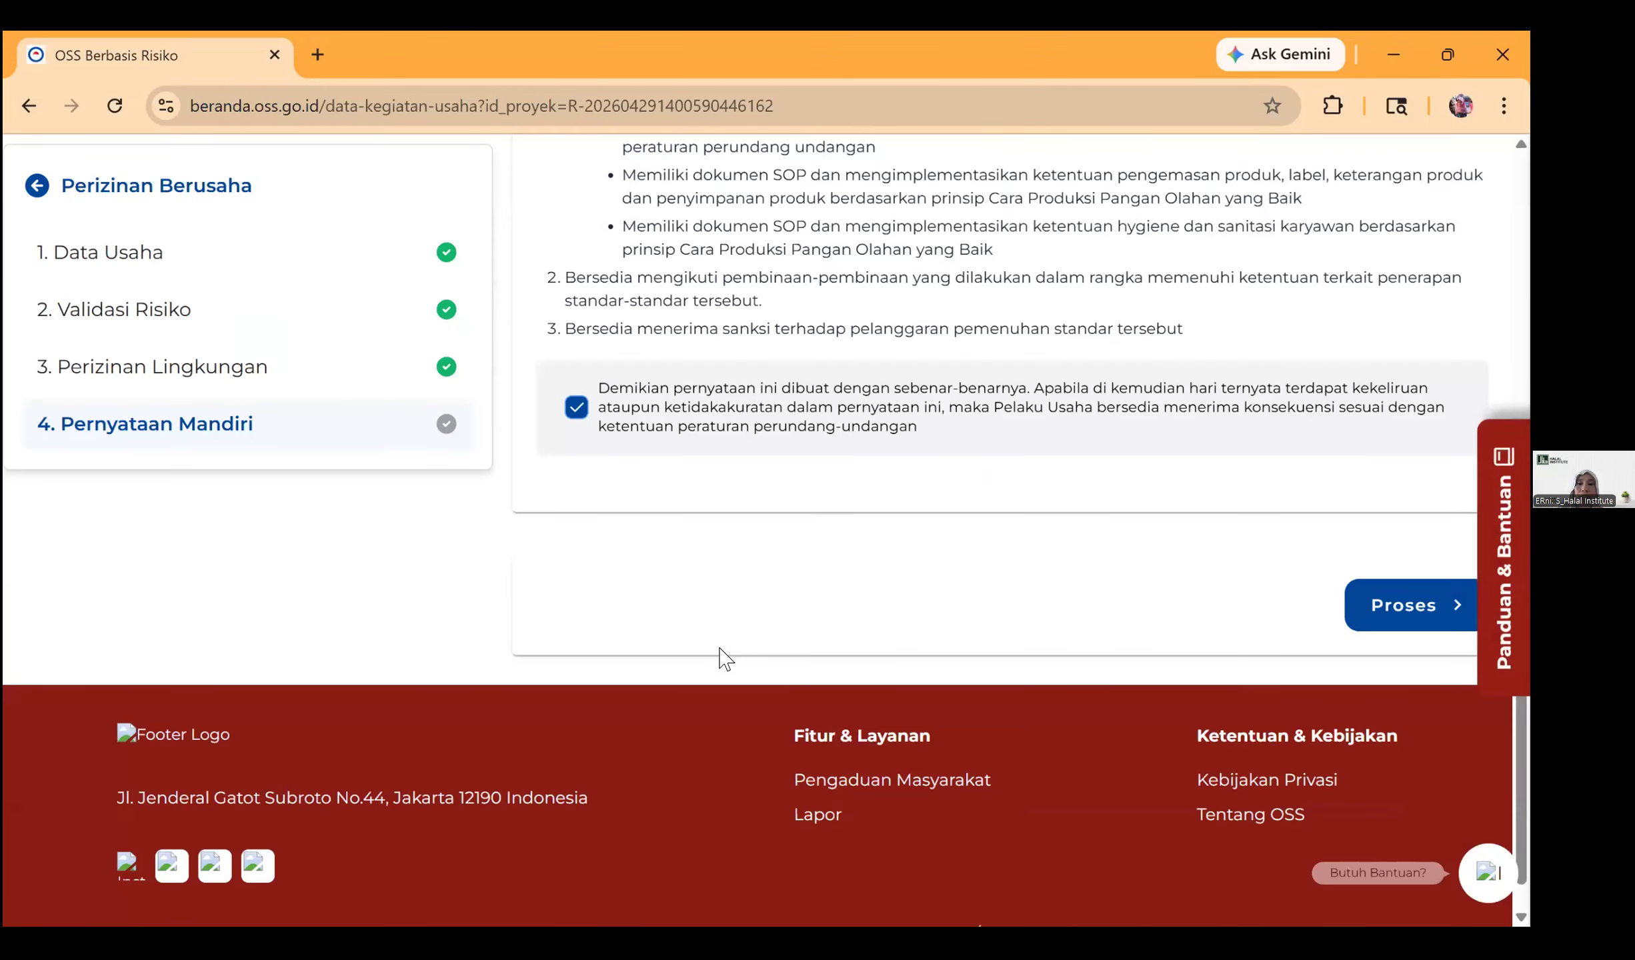
scroll(87, 169, "up", 5)
scroll(7, 113, "up", 10)
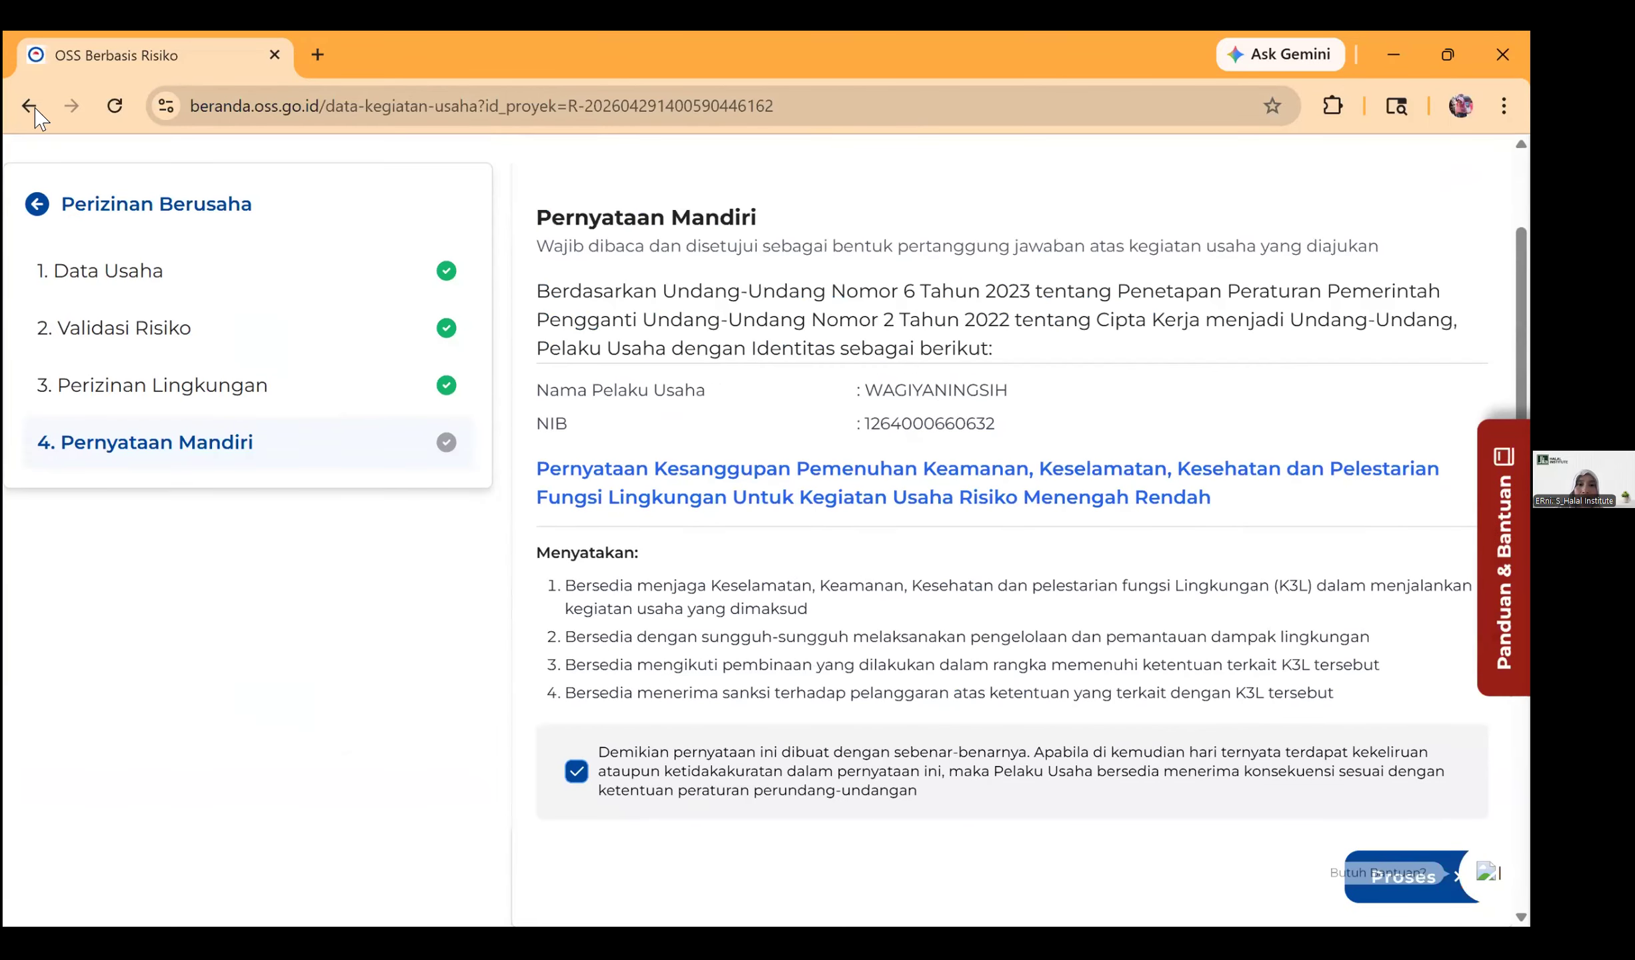